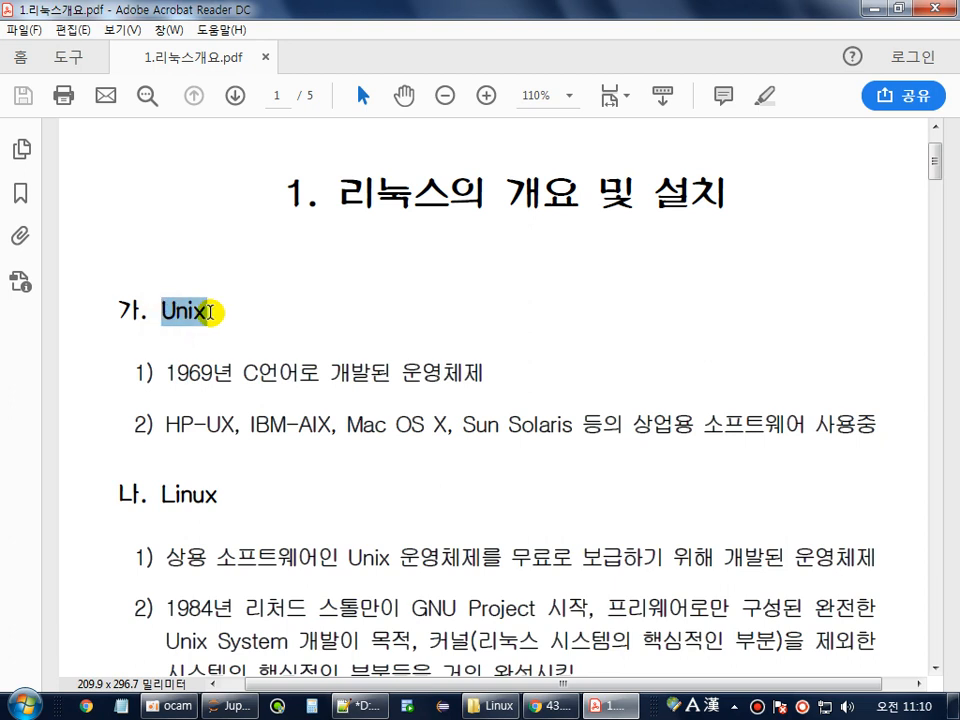
Highlight the Unix notes: 1969년, C언어로, 개발된 운영체제, the commercial Unix versions and heading.
double_click(196, 372)
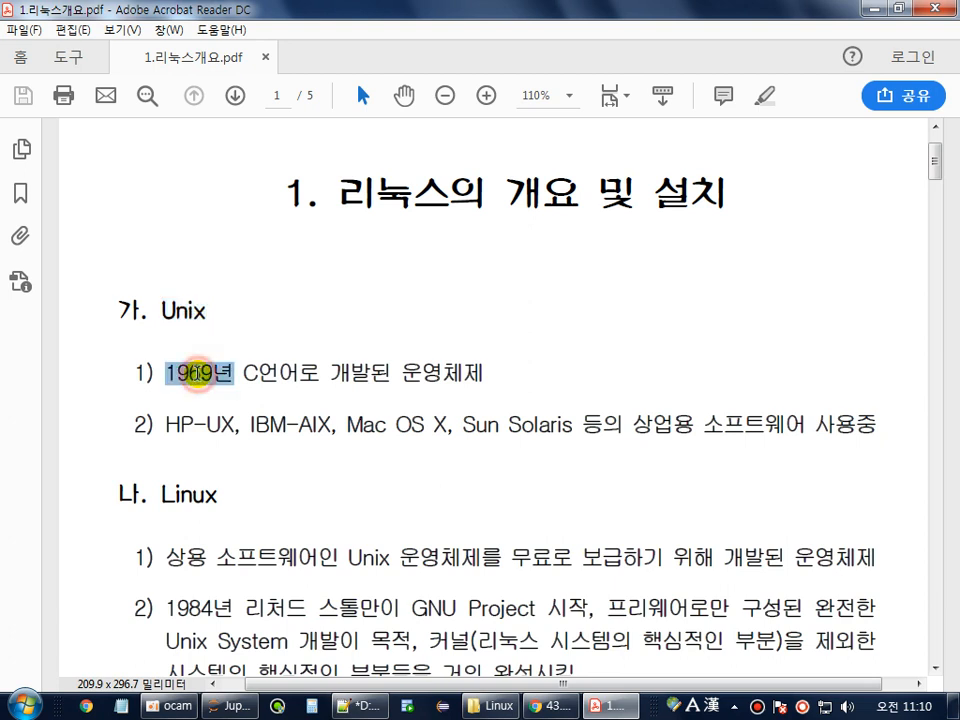
left_click_drag(329, 372, 497, 374)
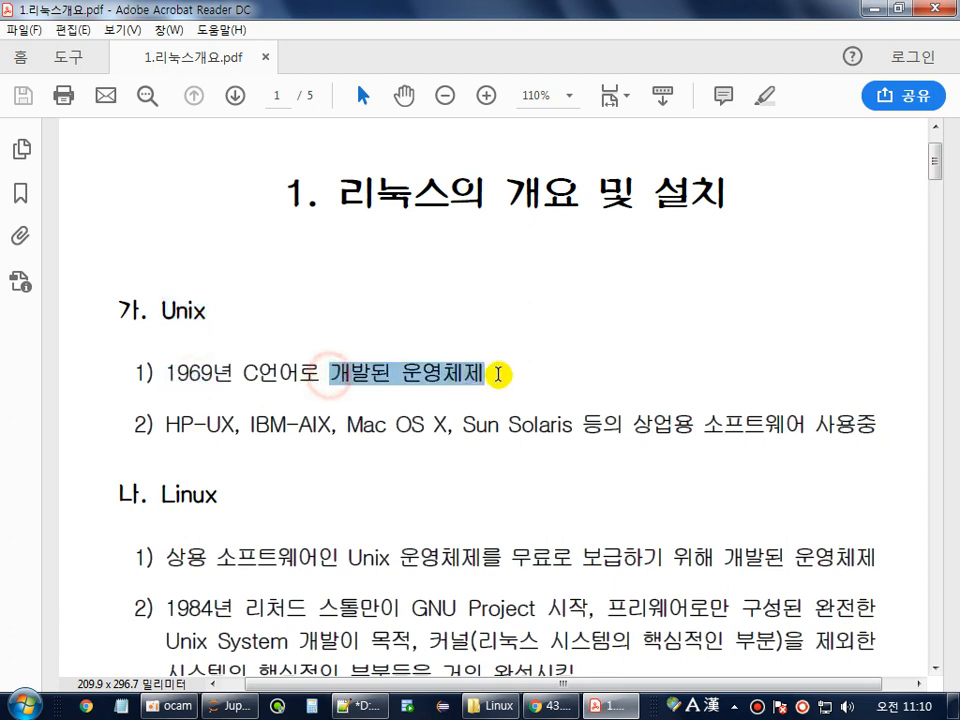
left_click_drag(235, 372, 307, 373)
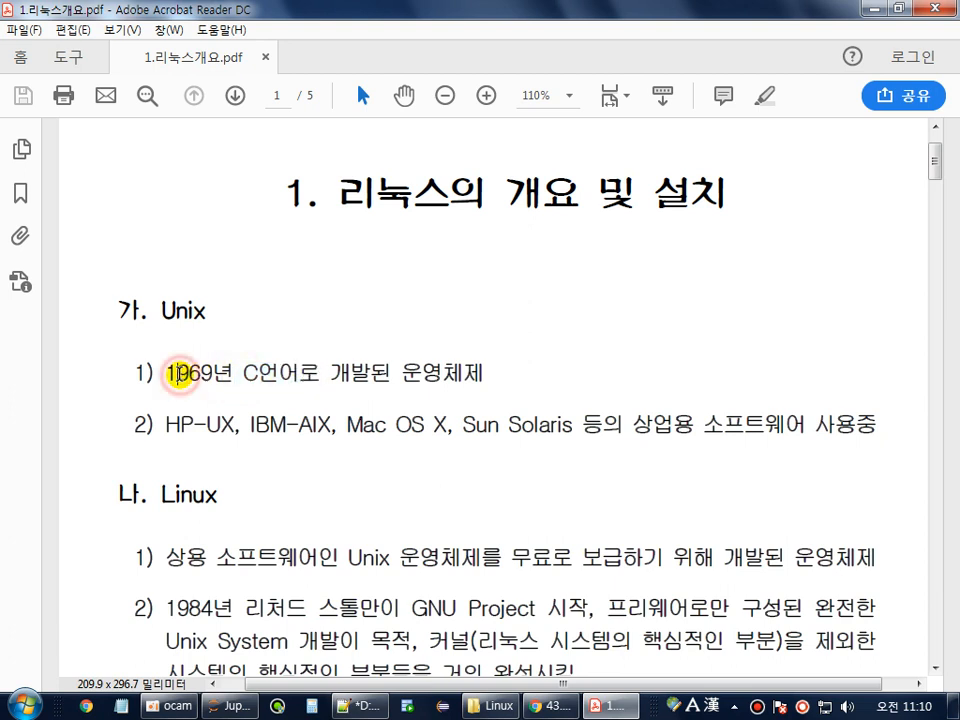
double_click(177, 372)
scroll(200, 377, "down", 3)
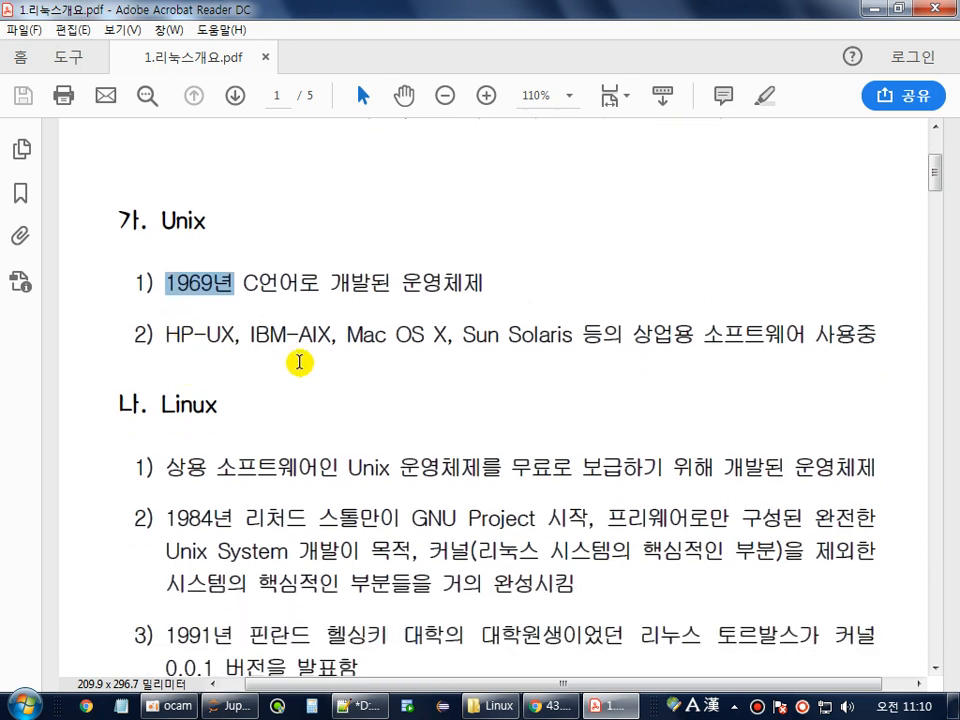
left_click(634, 333)
left_click_drag(634, 333, 820, 333)
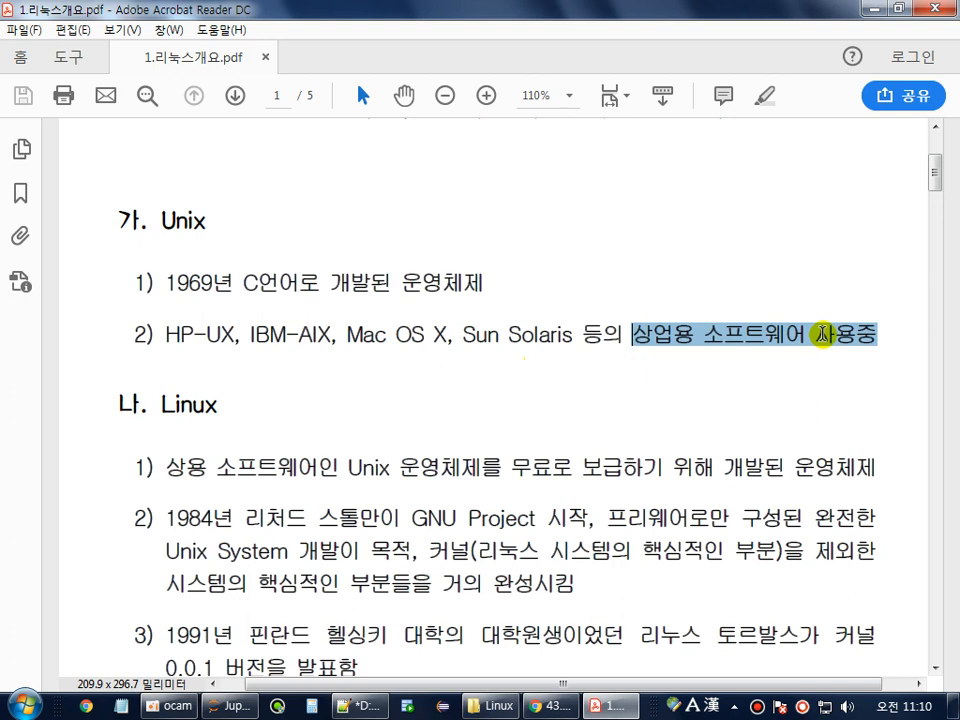
left_click_drag(165, 333, 474, 333)
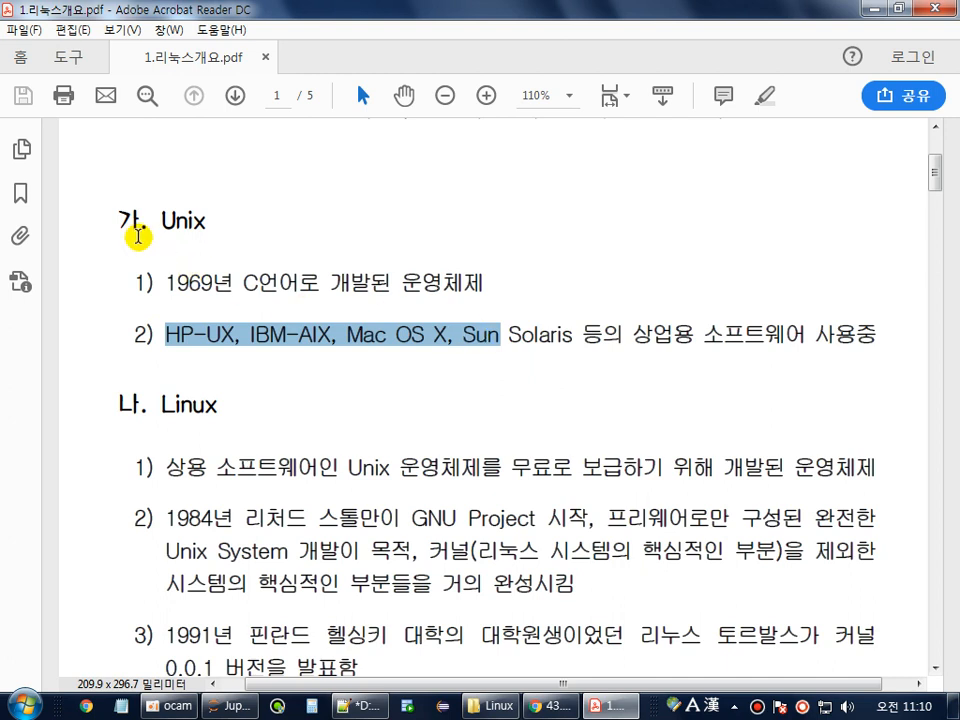
left_click_drag(149, 221, 231, 221)
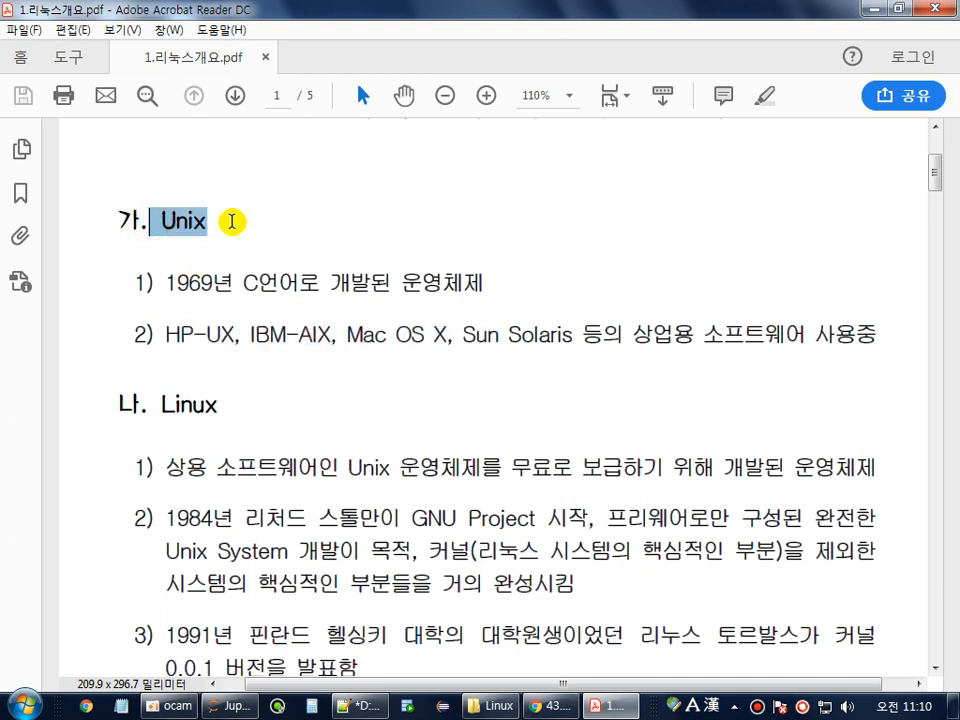
Highlight Linux notes on Unix 운영체제를, GNU Project, GPL and source code disclosure.
scroll(250, 300, "down", 3)
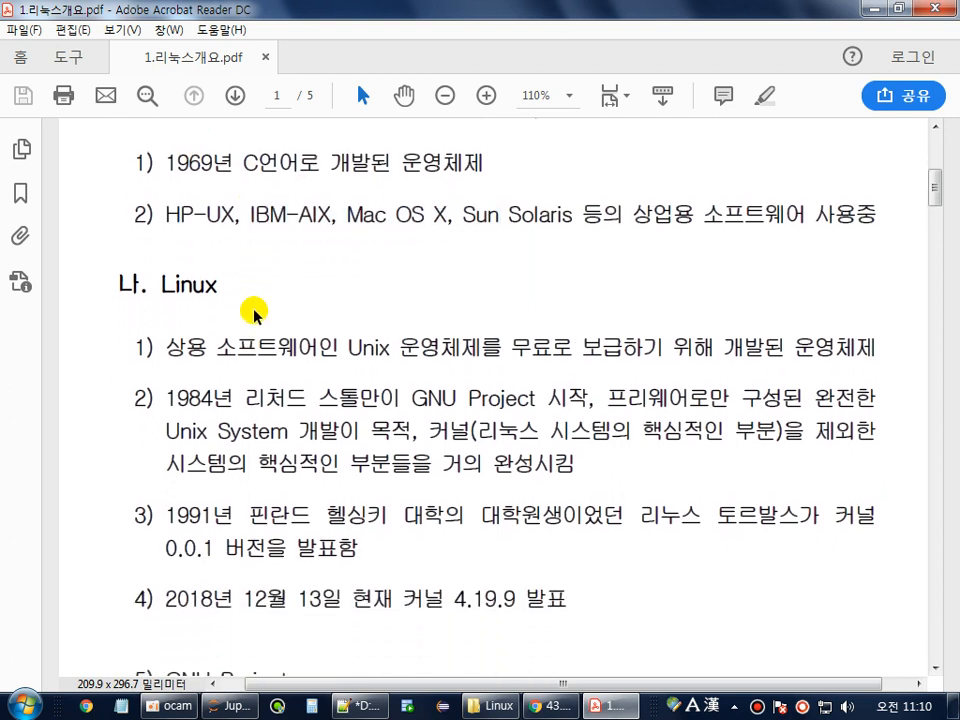
scroll(281, 306, "down", 1)
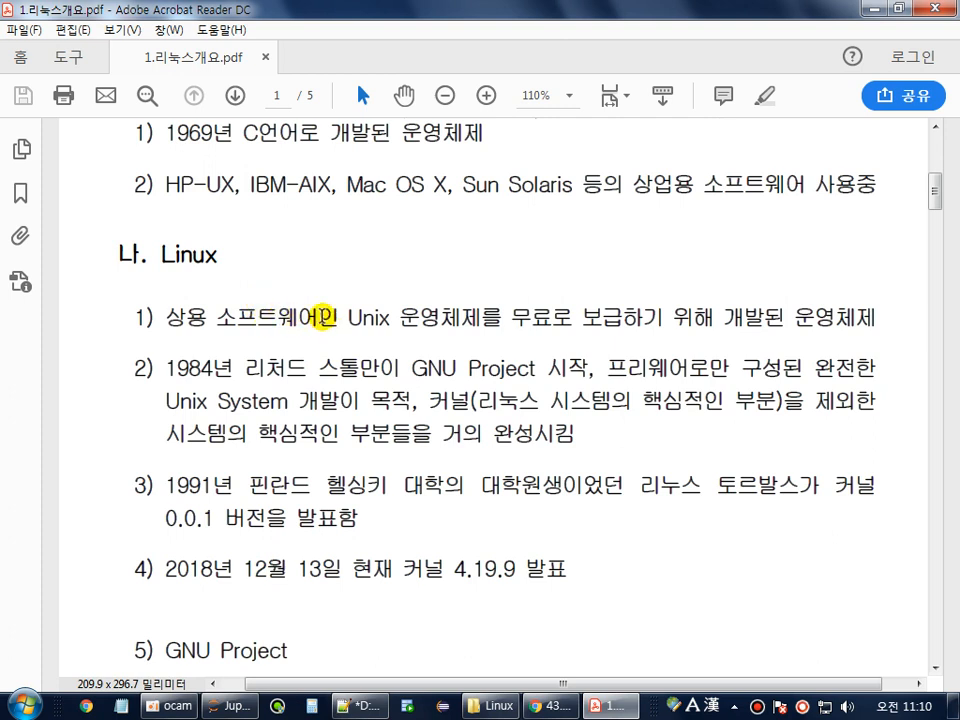
left_click_drag(345, 317, 476, 317)
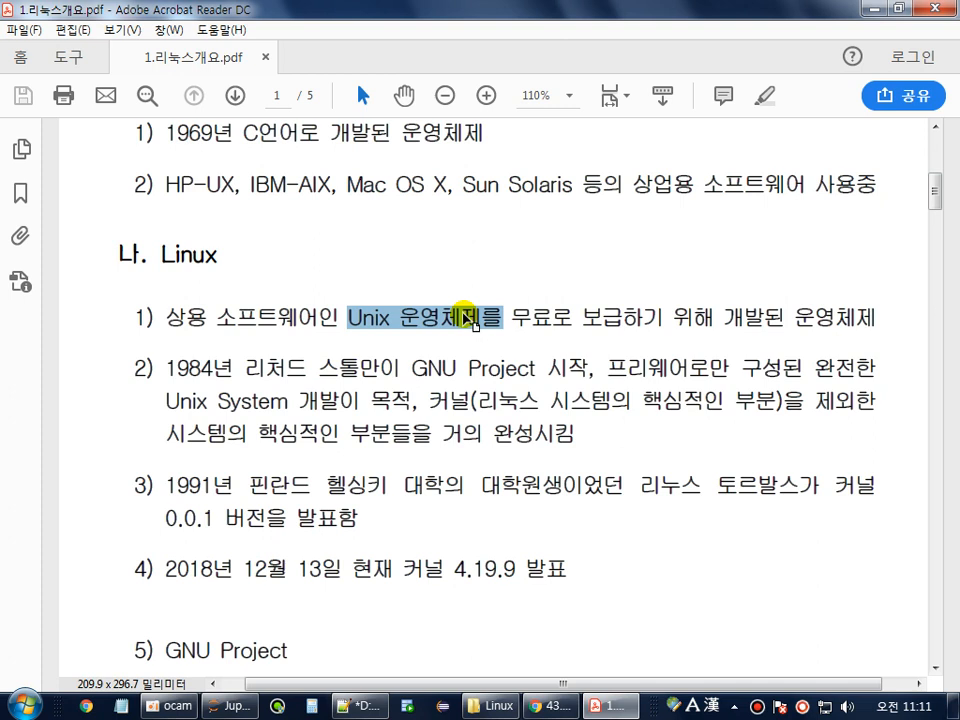
scroll(472, 320, "down", 1)
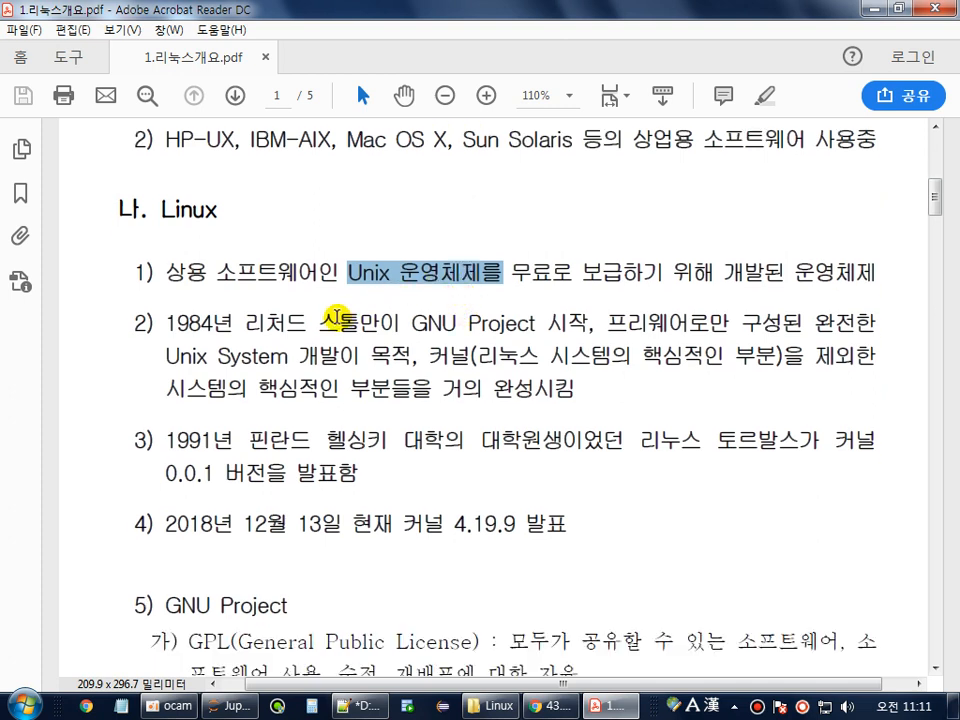
left_click_drag(245, 322, 524, 323)
scroll(467, 410, "down", 5)
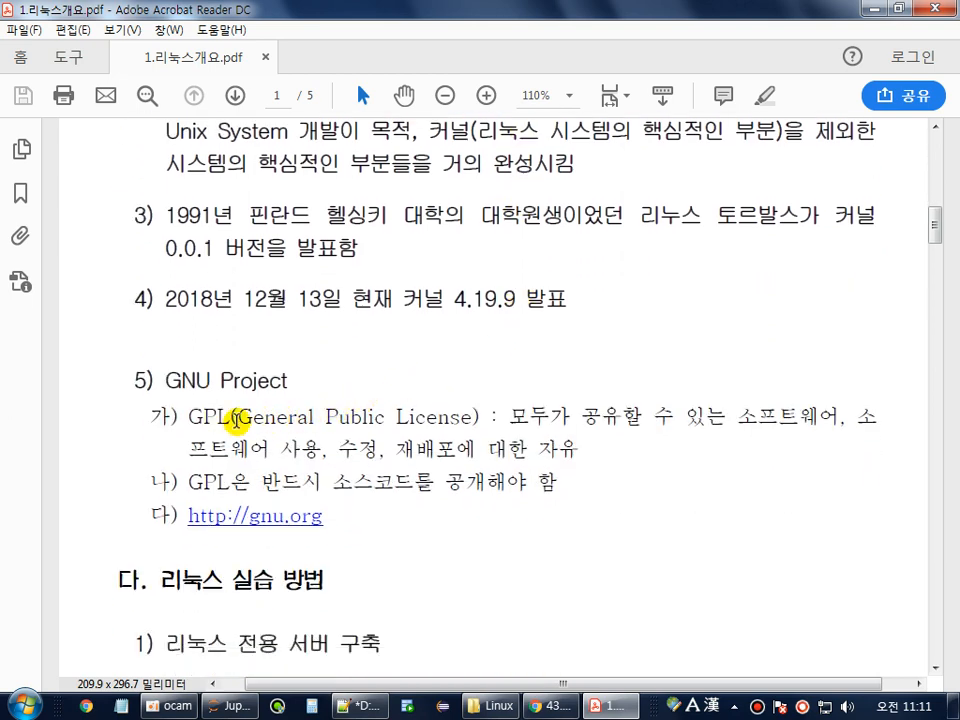
left_click_drag(234, 424, 420, 420)
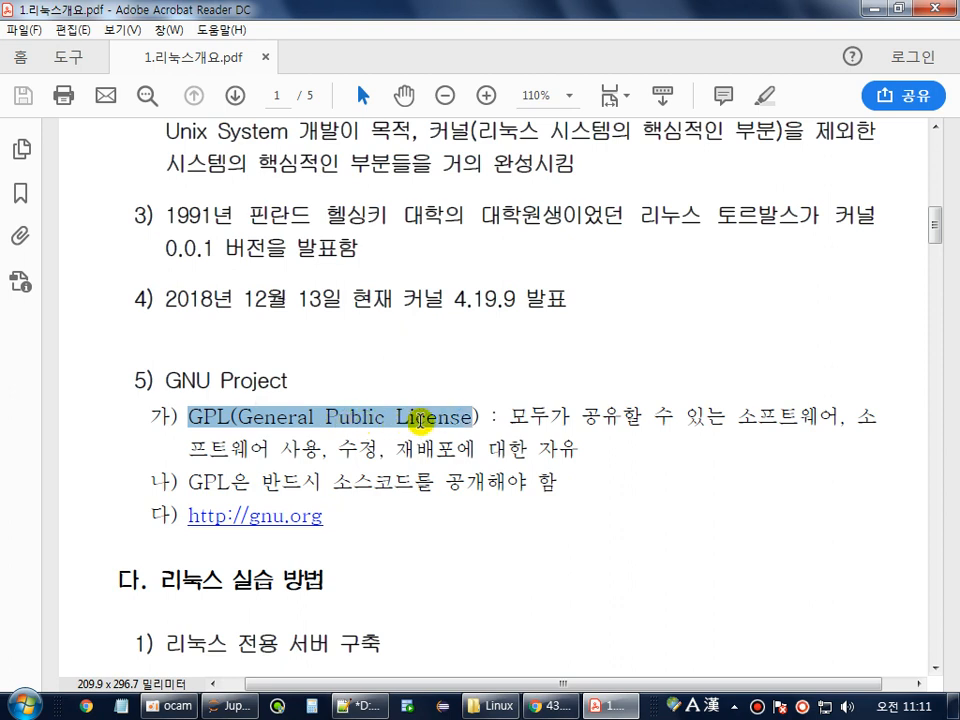
left_click_drag(165, 381, 287, 381)
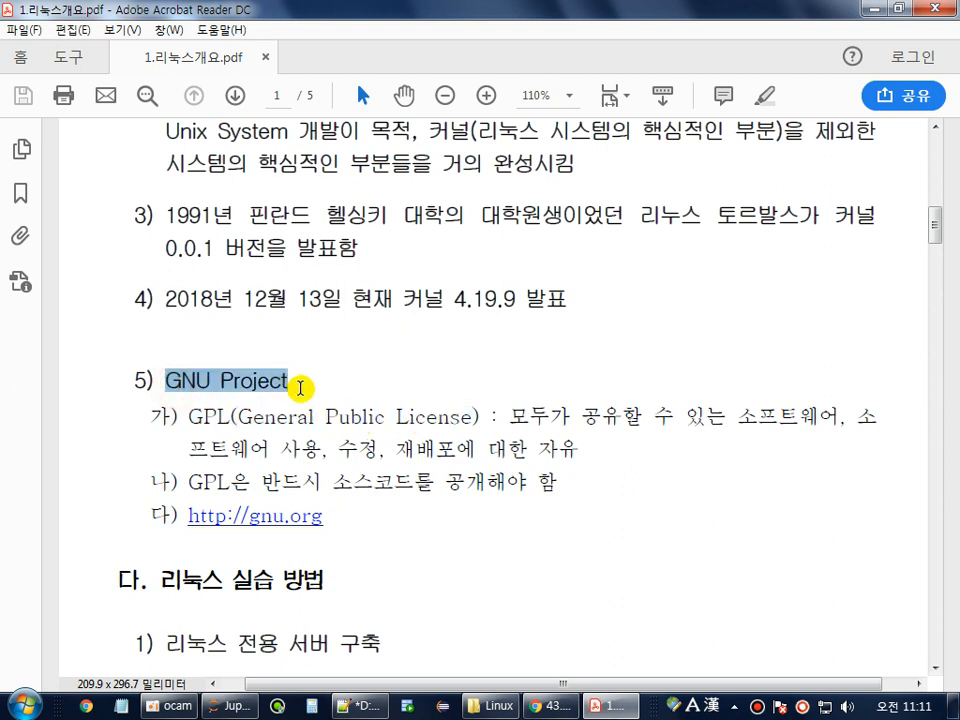
left_click_drag(510, 416, 845, 424)
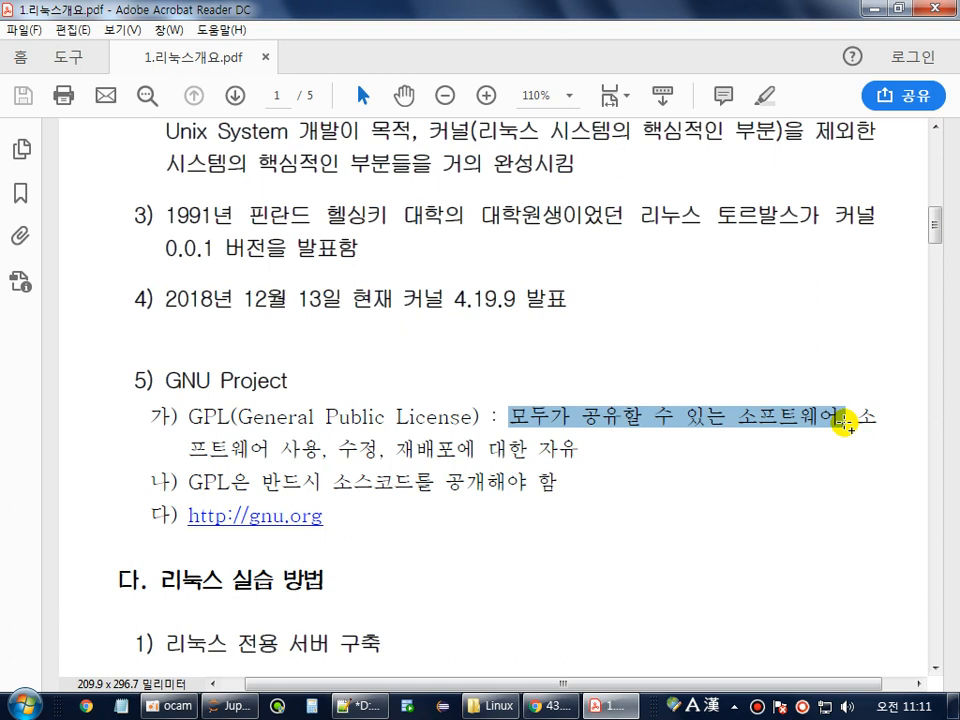
left_click(323, 455)
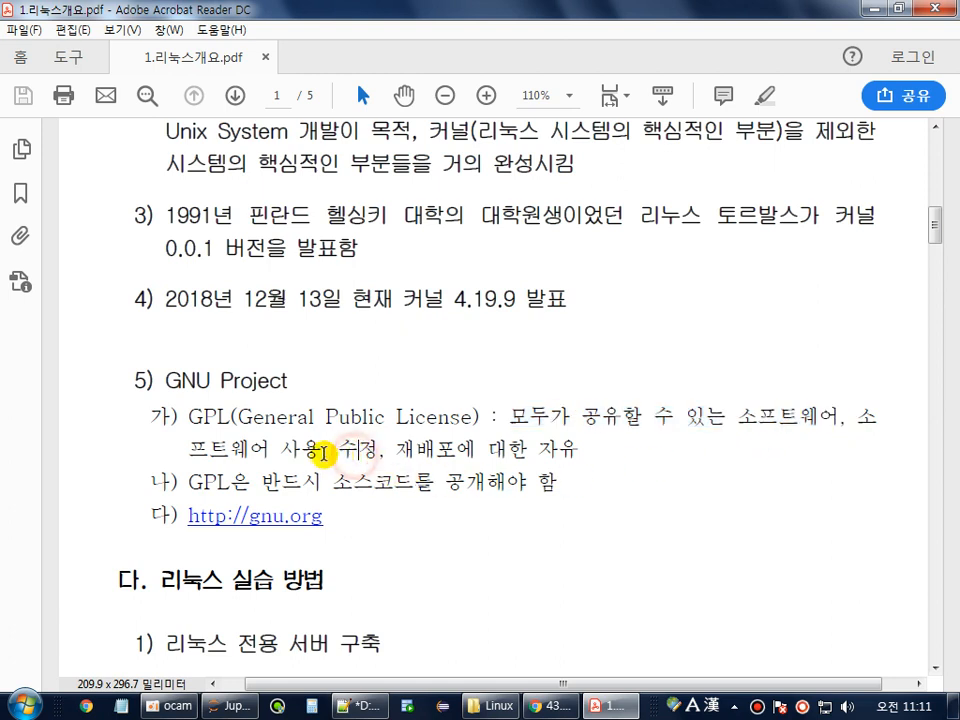
left_click_drag(187, 482, 444, 487)
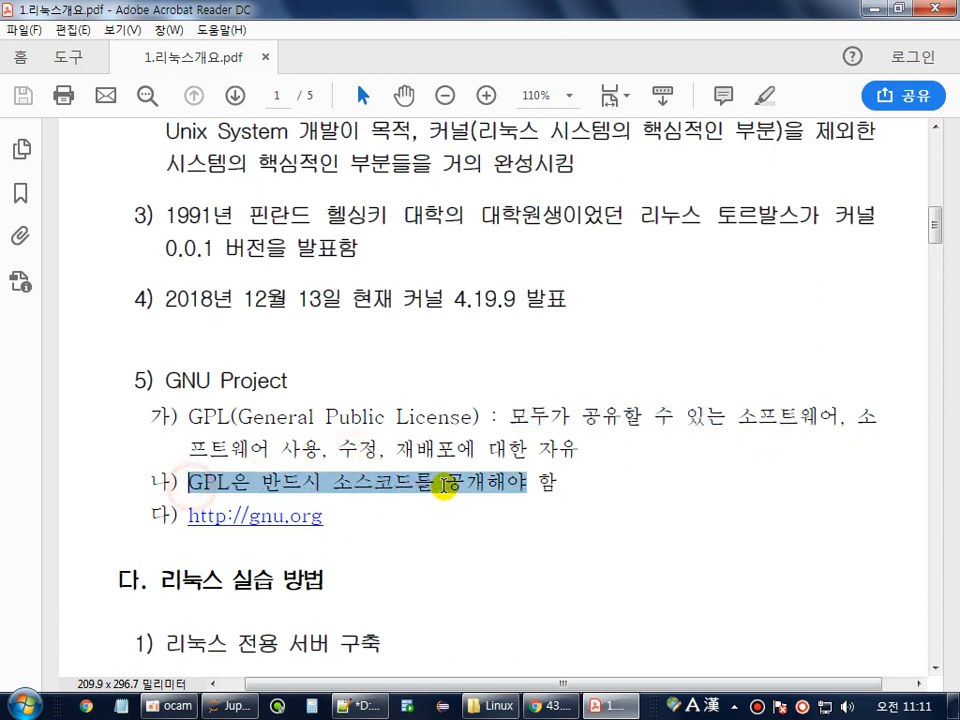
double_click(528, 483)
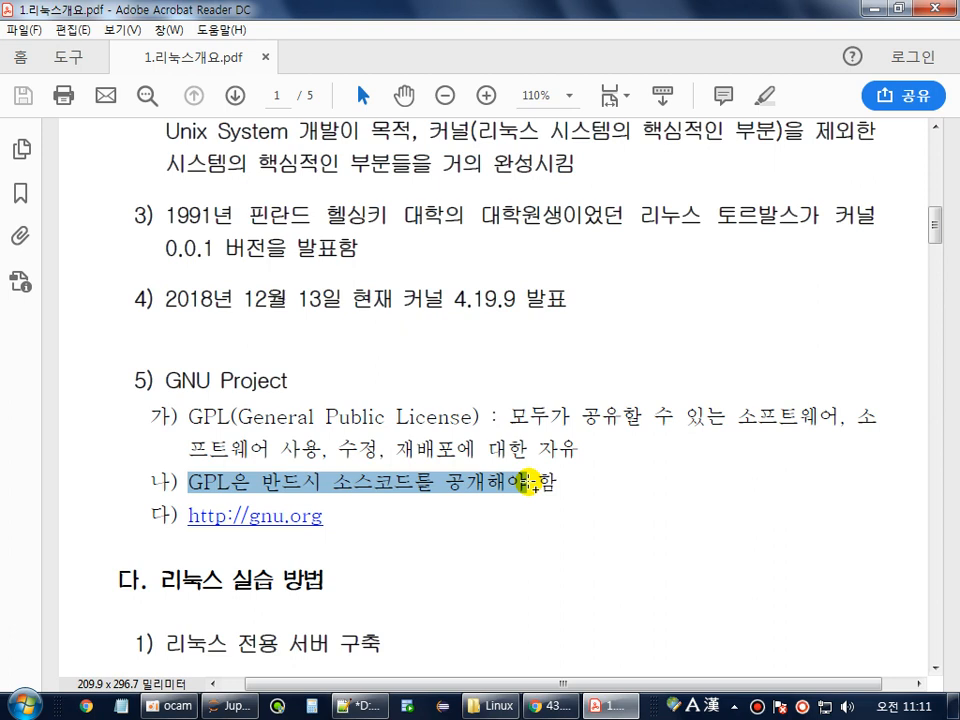
Highlight the founder, kernel definition, kernel creator and kernel versions 0.0.1 and 4.19.9.
scroll(528, 485, "up", 3)
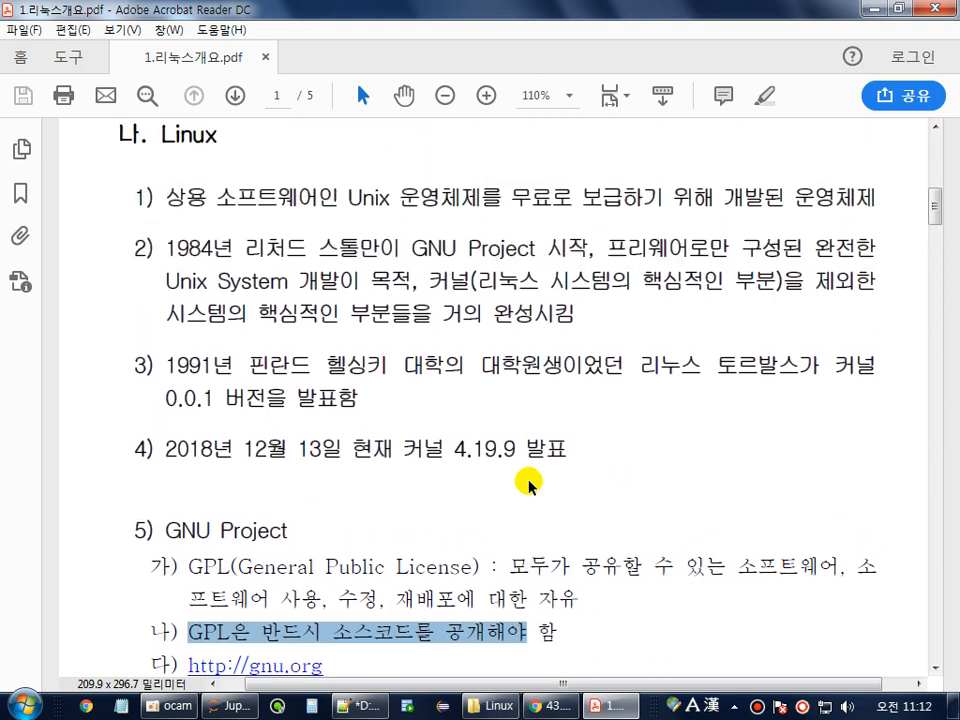
left_click(401, 323)
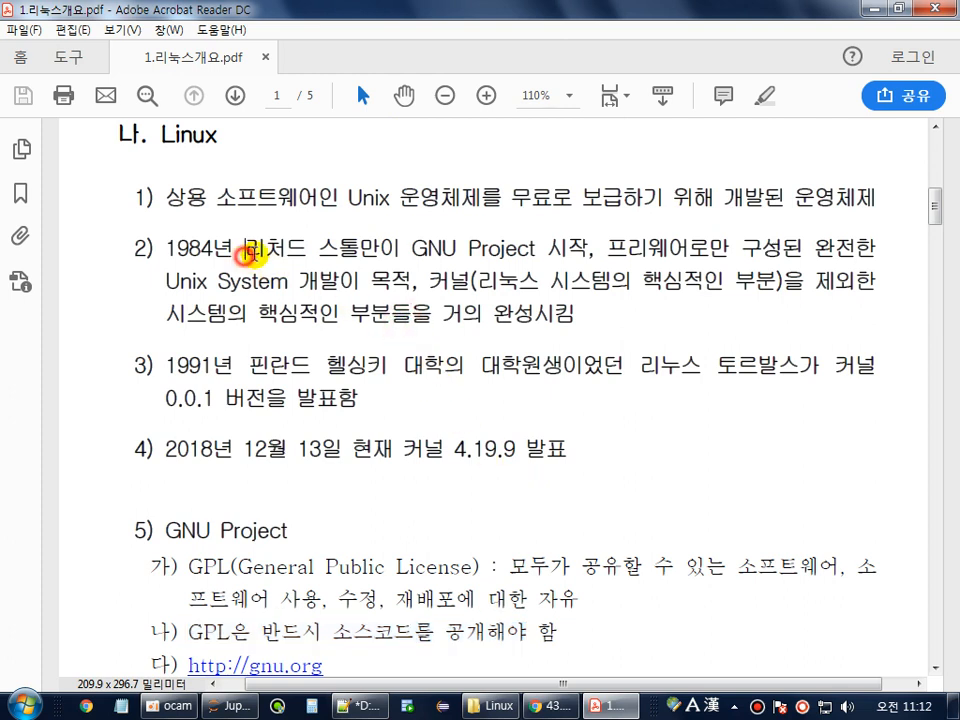
left_click_drag(246, 249, 400, 249)
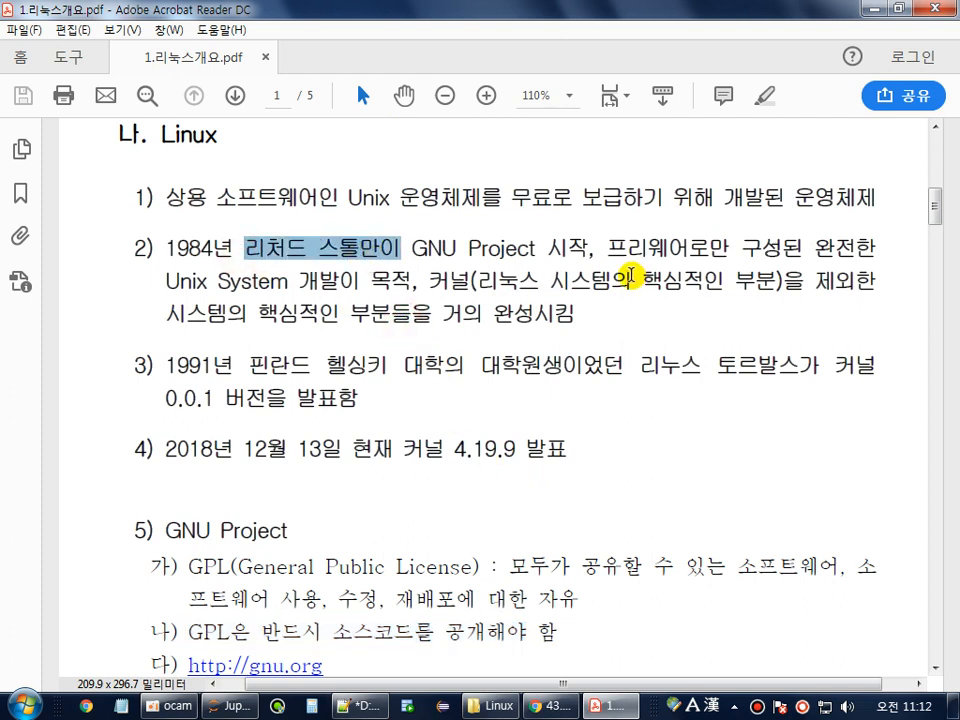
left_click_drag(608, 249, 288, 287)
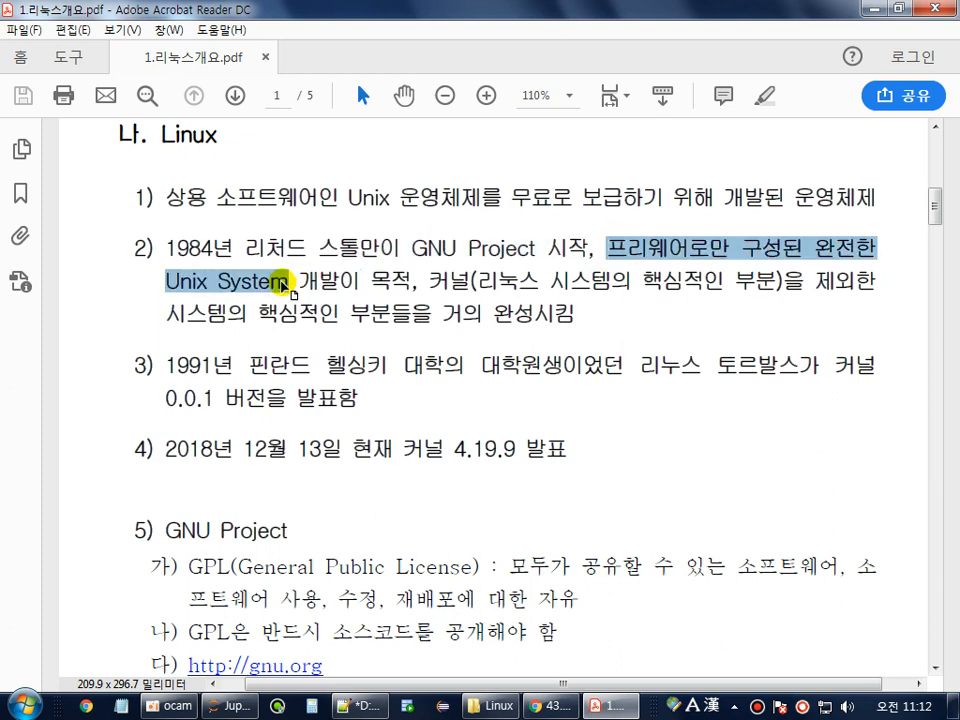
left_click_drag(428, 281, 738, 287)
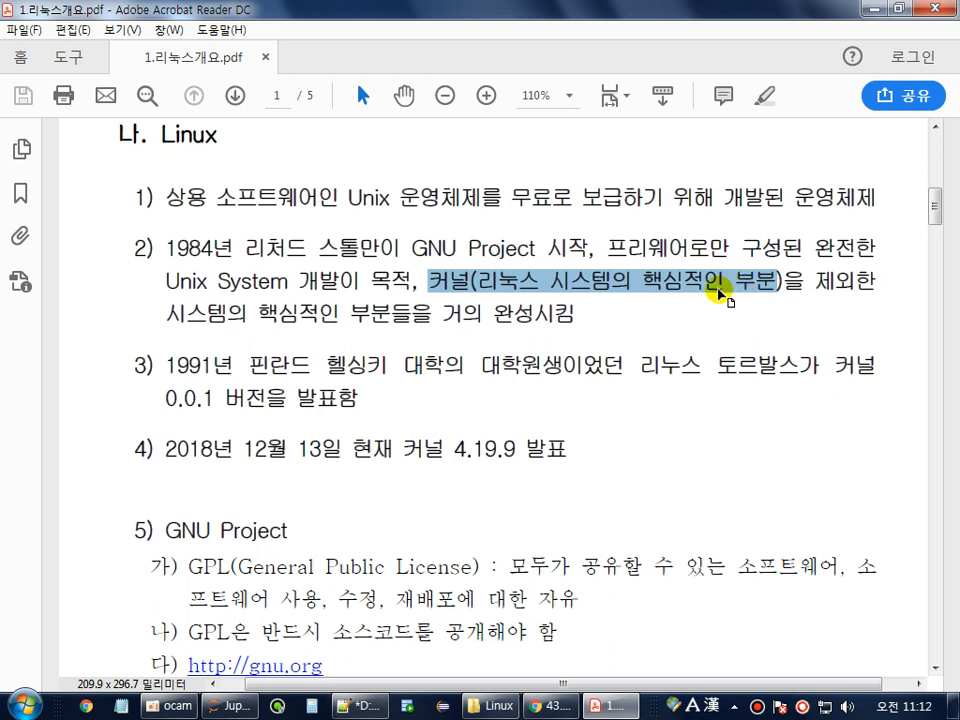
left_click(164, 366)
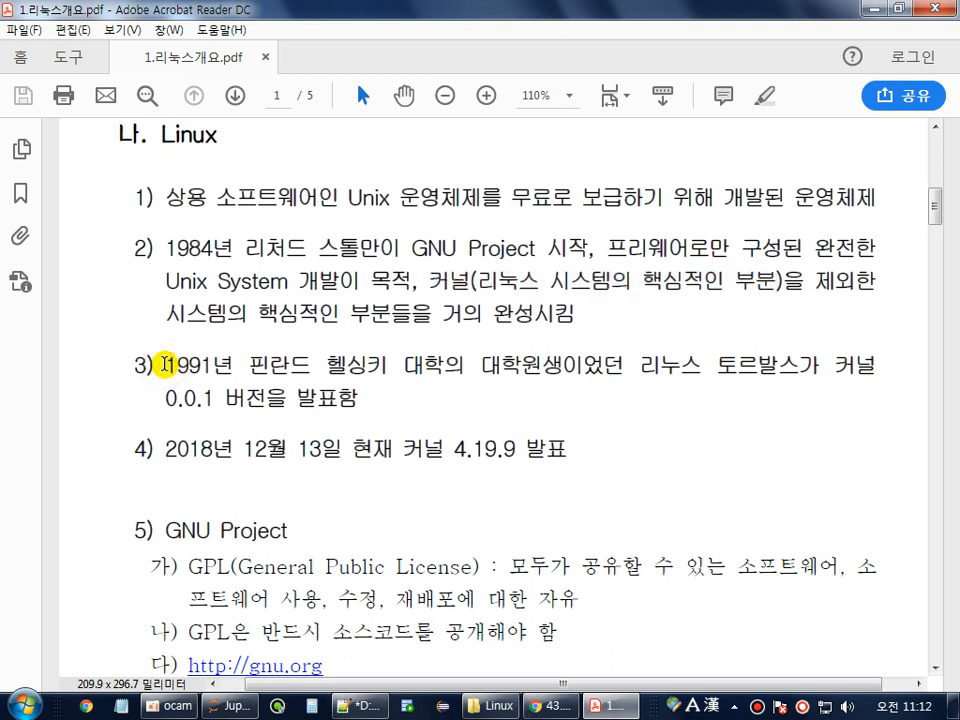
left_click_drag(625, 366, 386, 407)
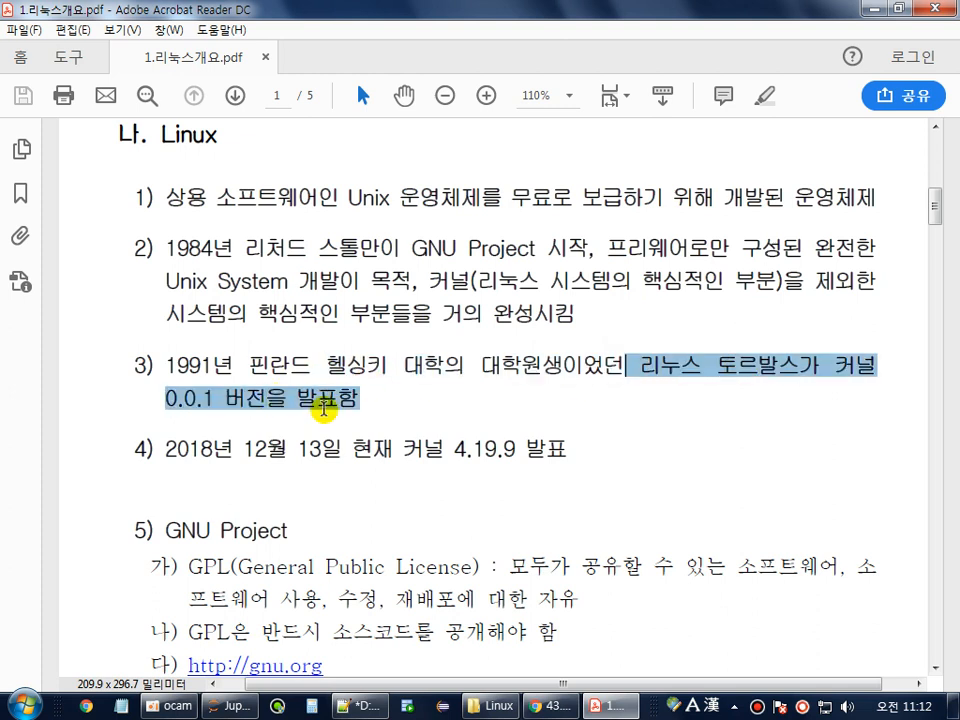
double_click(658, 372)
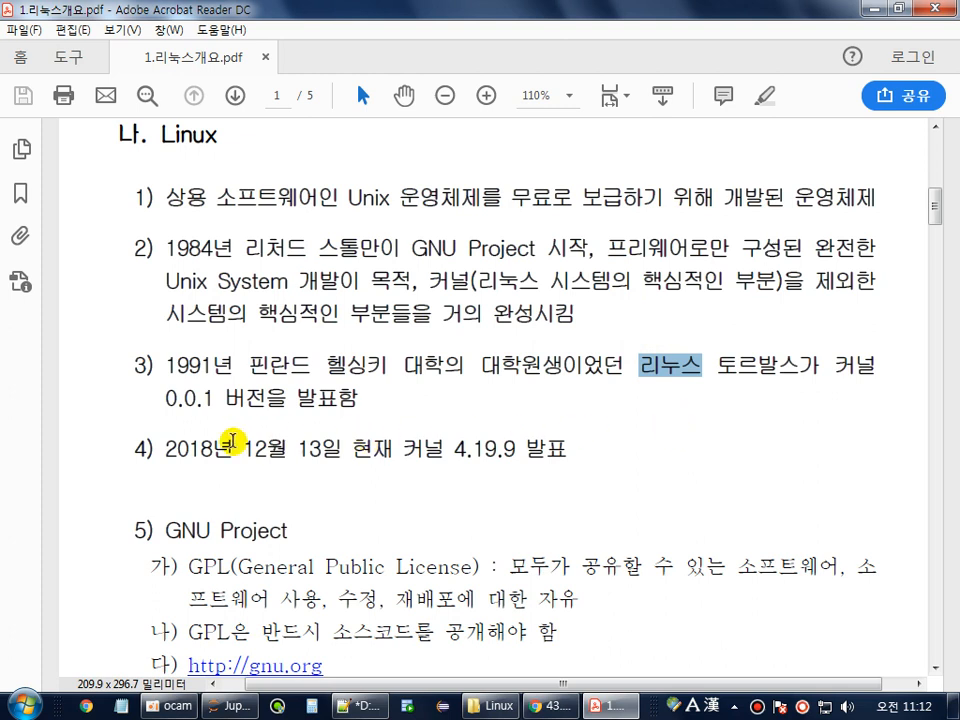
left_click_drag(163, 450, 331, 451)
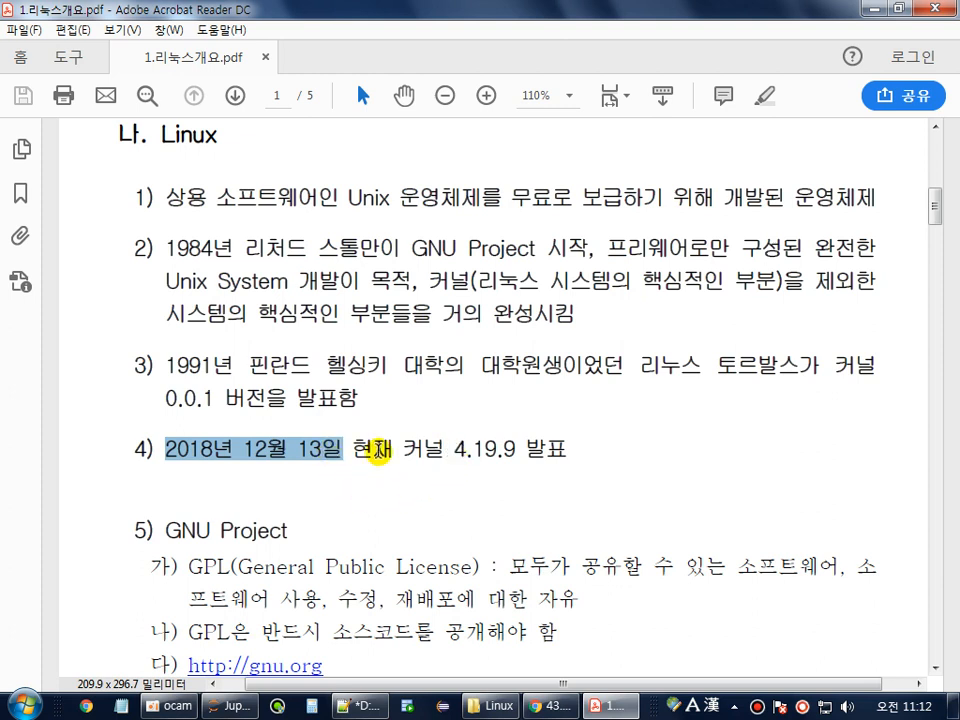
left_click(452, 449)
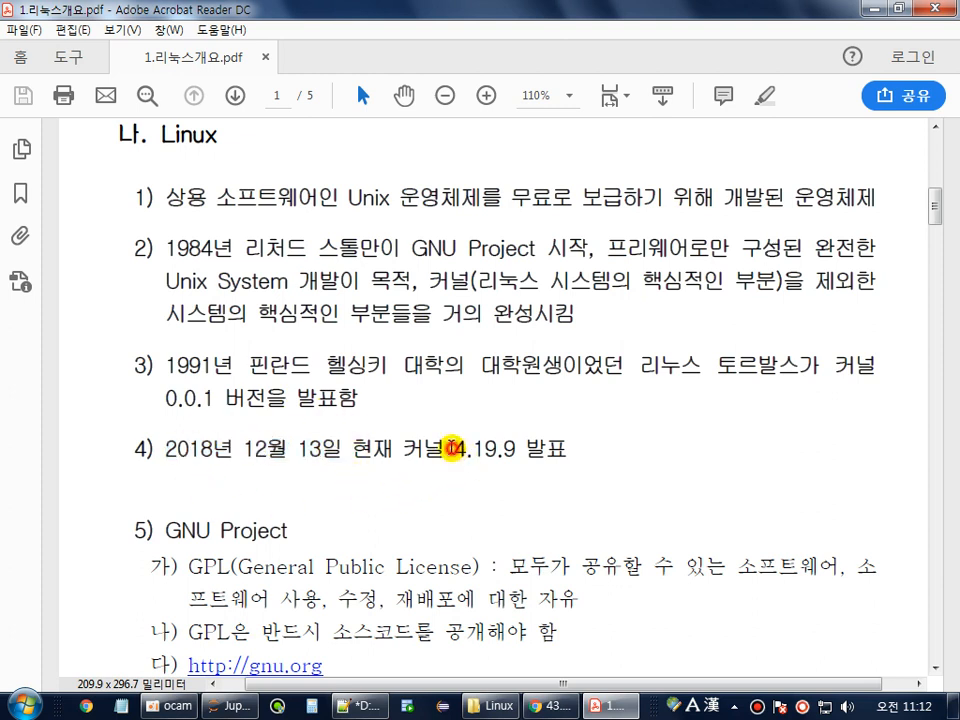
left_click_drag(452, 449, 531, 453)
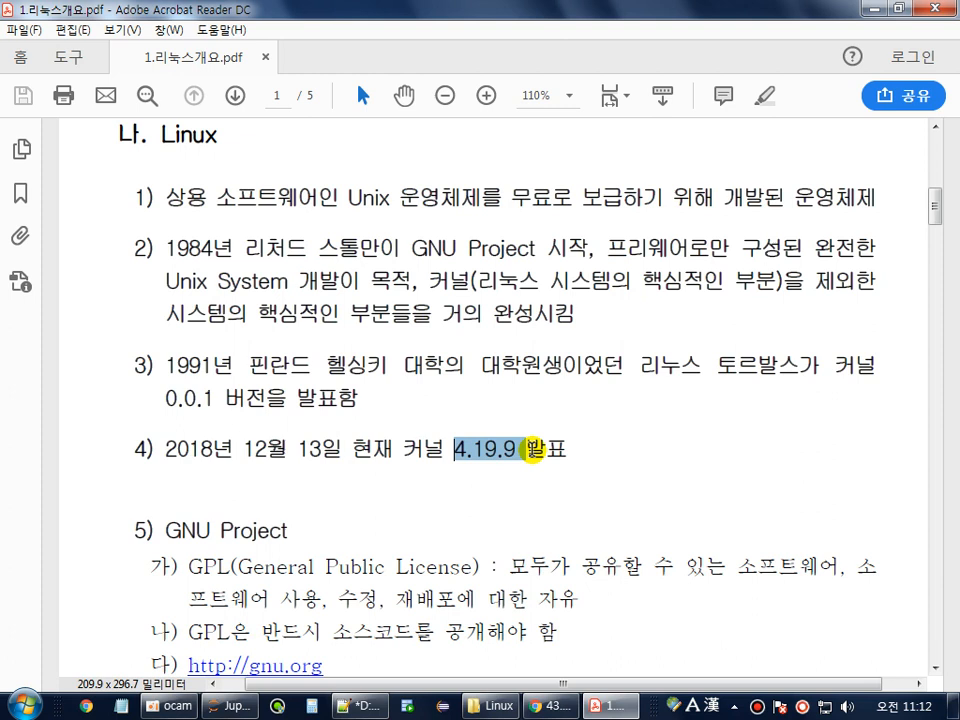
left_click_drag(160, 400, 211, 405)
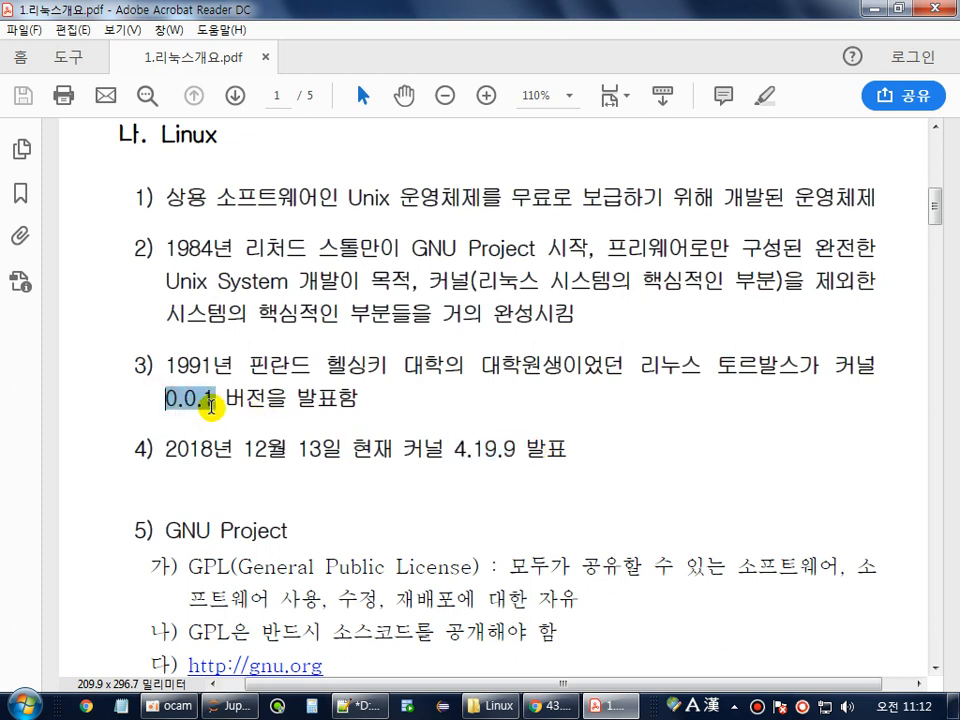
triple_click(490, 437)
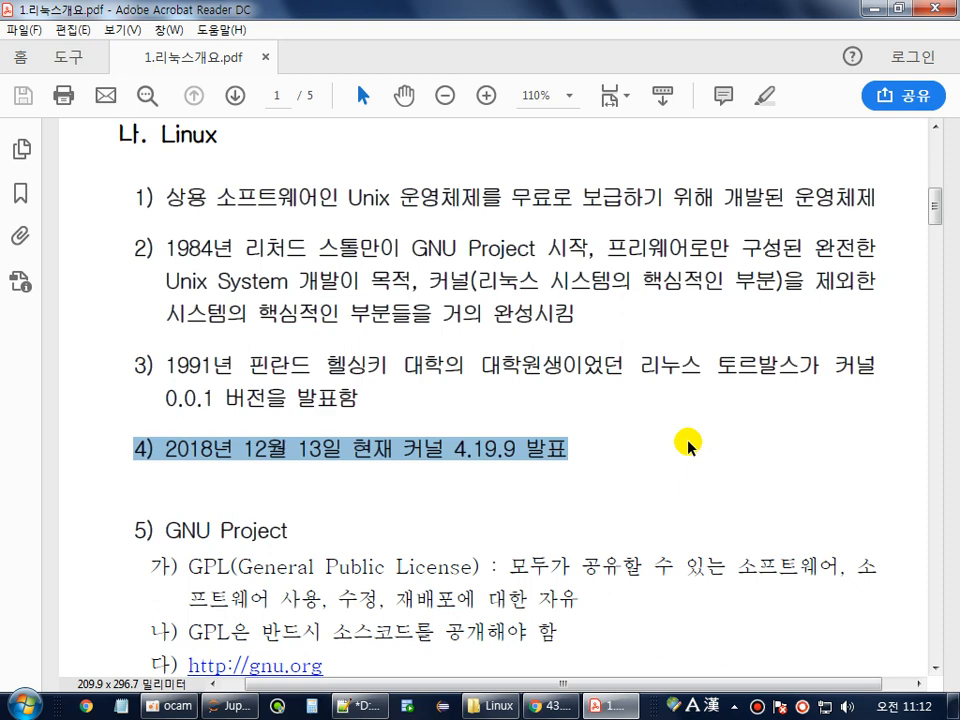
scroll(688, 443, "down", 10)
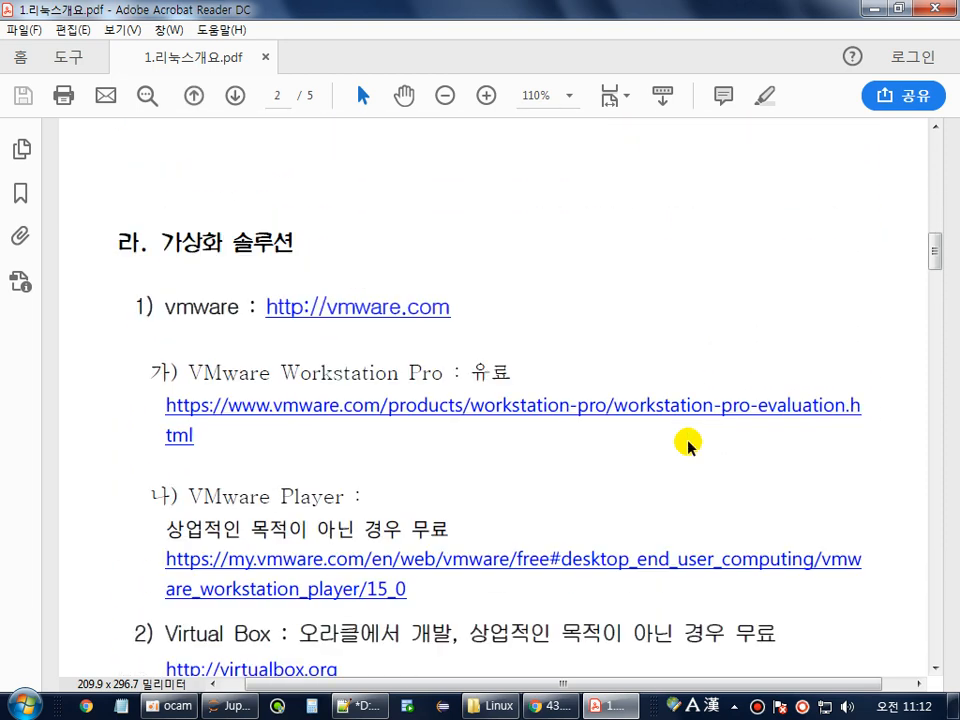
scroll(688, 443, "up", 6)
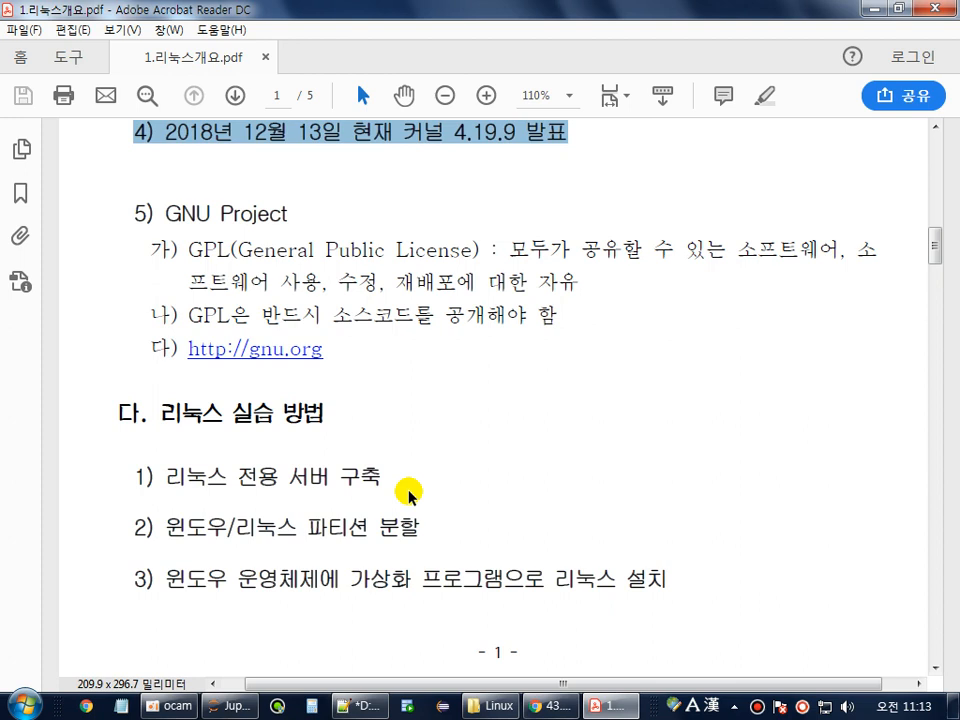
Highlight the partition item, the Windows operating system phrase and the word 가상화.
left_click_drag(165, 526, 258, 523)
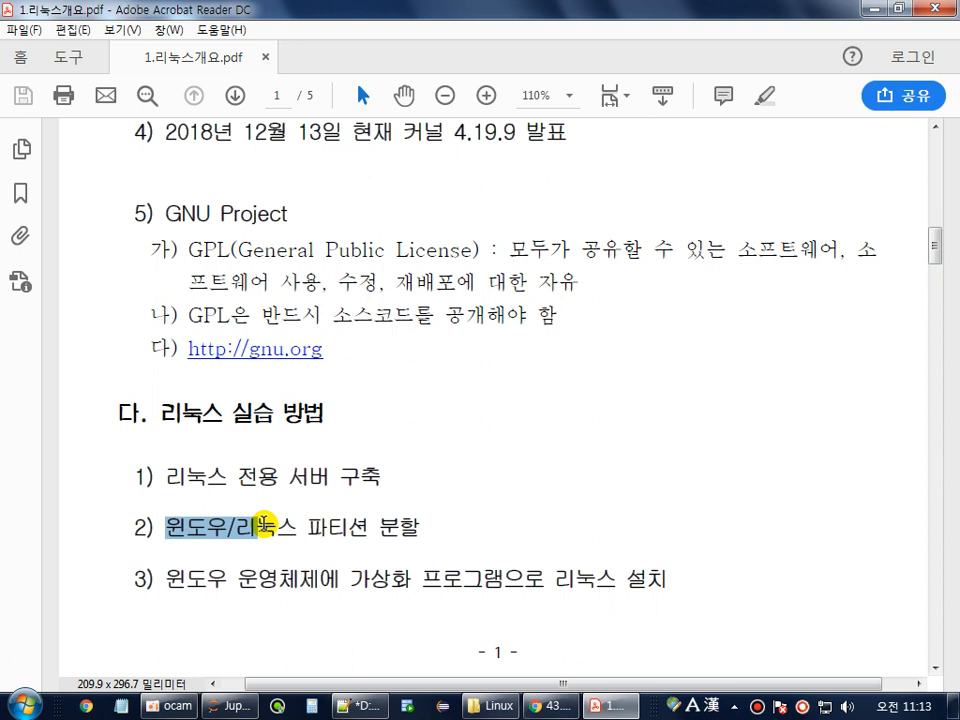
scroll(263, 522, "down", 10)
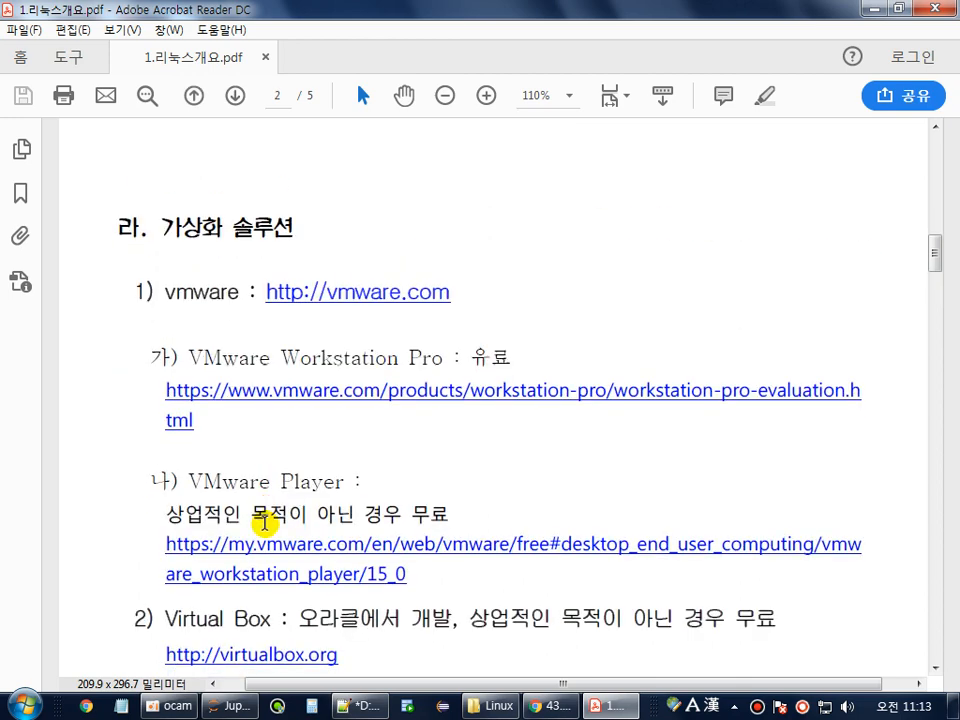
scroll(261, 578, "up", 9)
left_click_drag(154, 549, 364, 543)
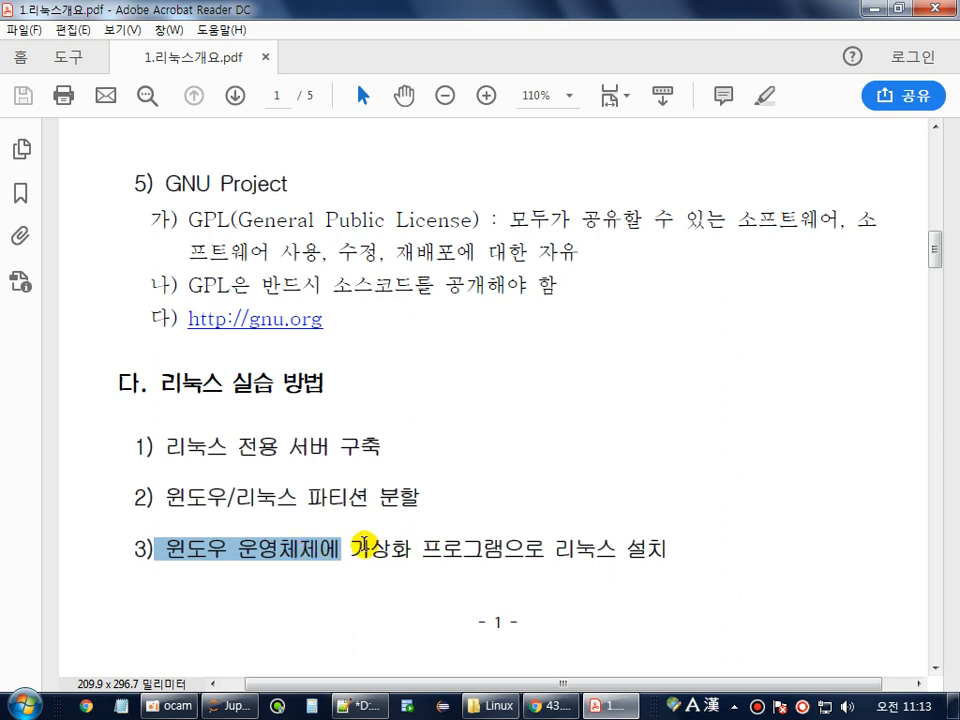
double_click(362, 546)
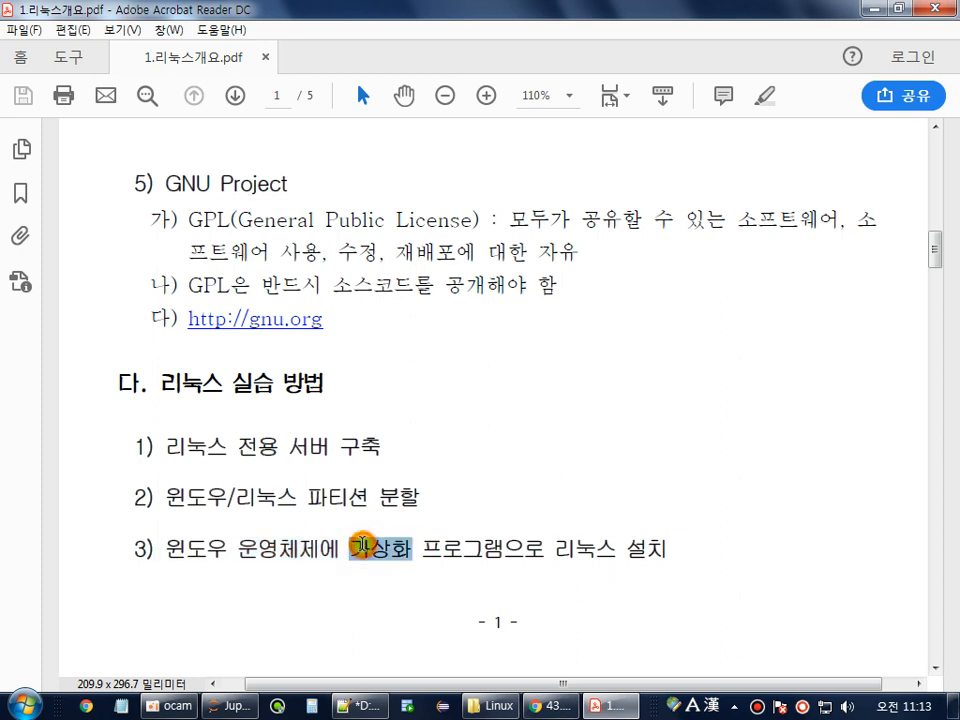
left_click(365, 549)
Highlight the 가상화 솔루션 heading, vmware and the paid VMware Workstation Pro entry.
scroll(365, 549, "down", 5)
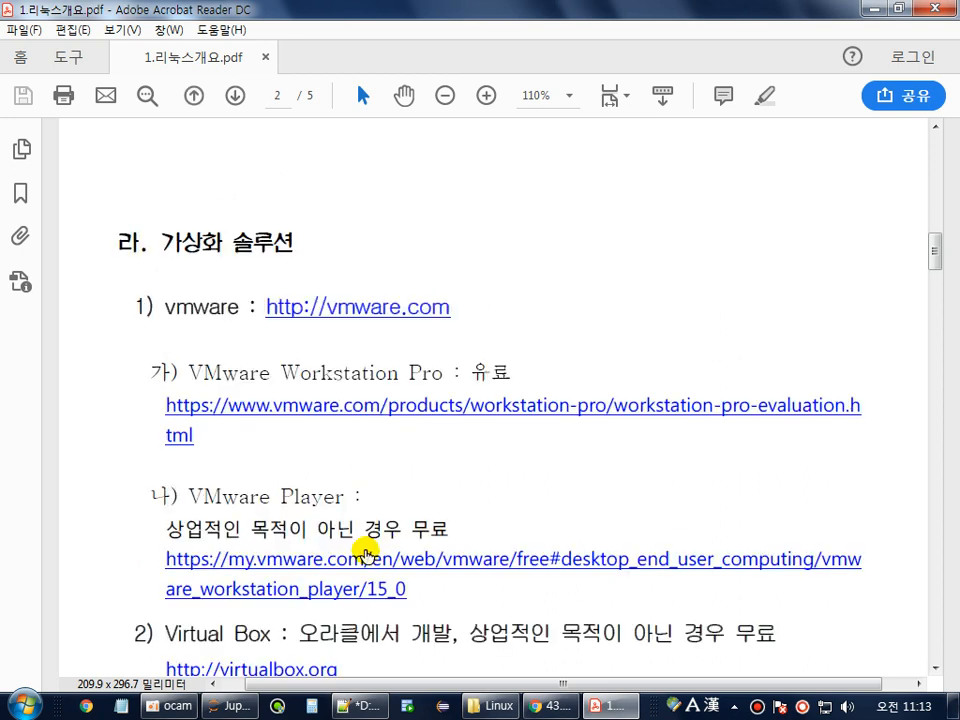
triple_click(163, 249)
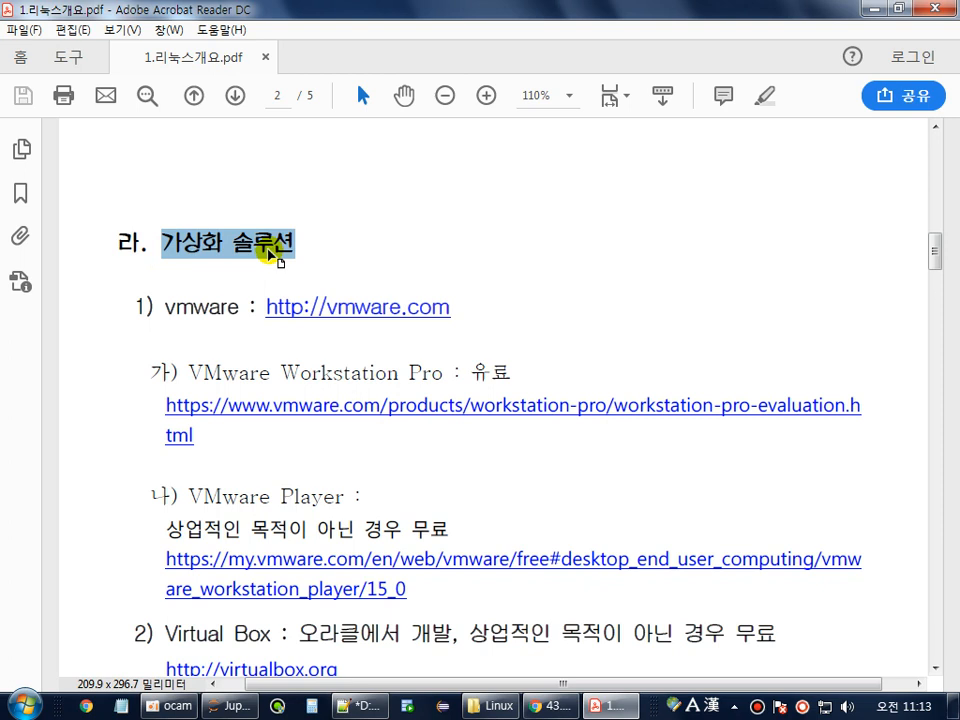
double_click(195, 308)
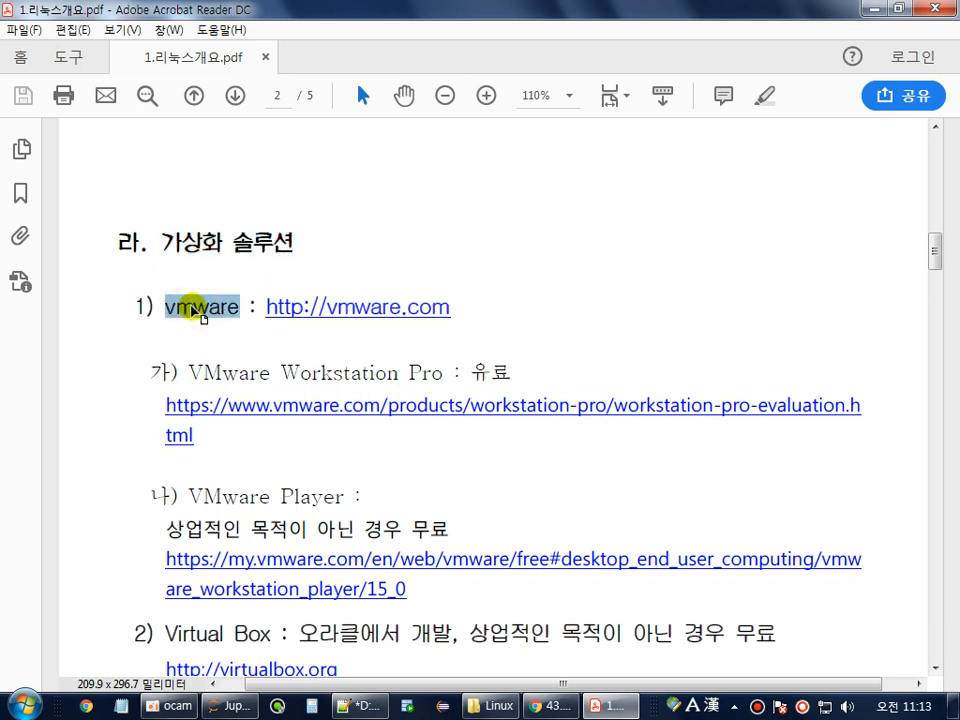
scroll(194, 280, "down", 2)
left_click_drag(168, 528, 760, 535)
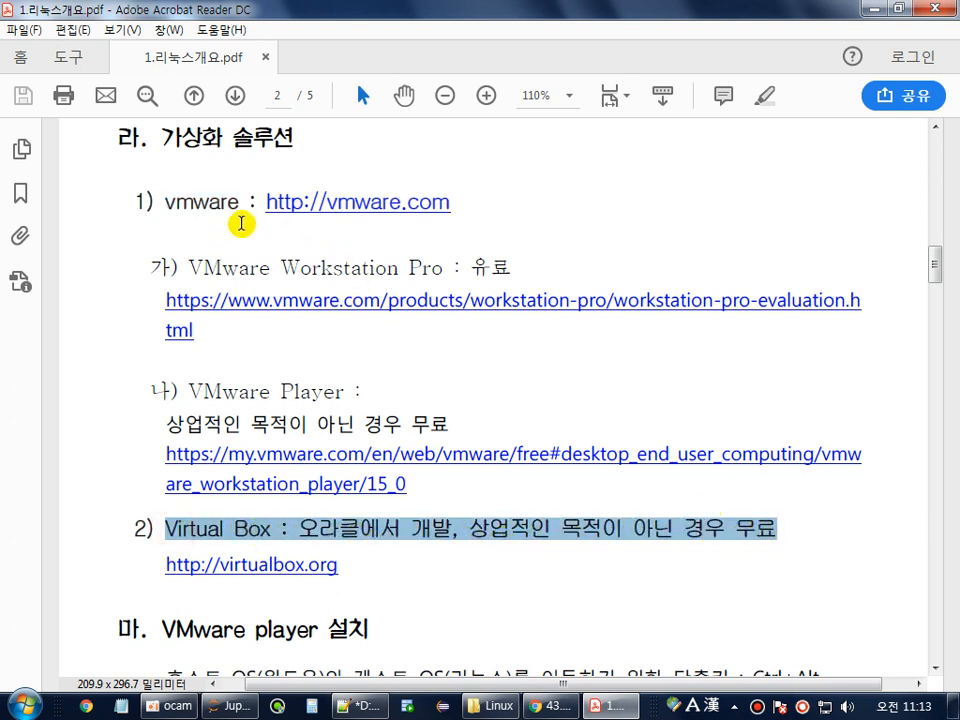
double_click(188, 204)
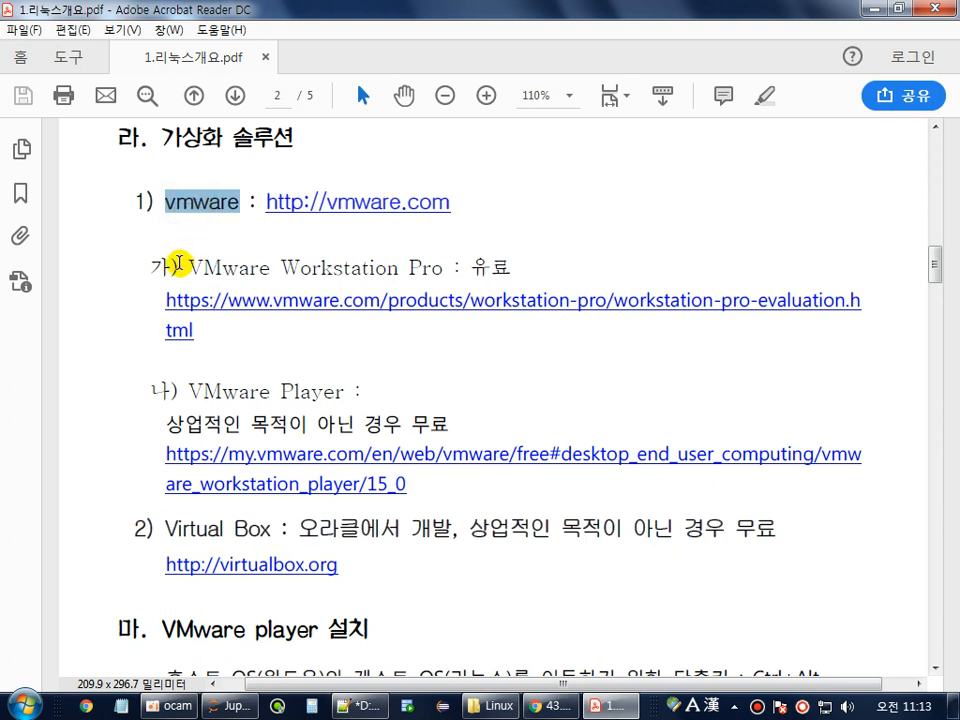
left_click_drag(188, 268, 496, 272)
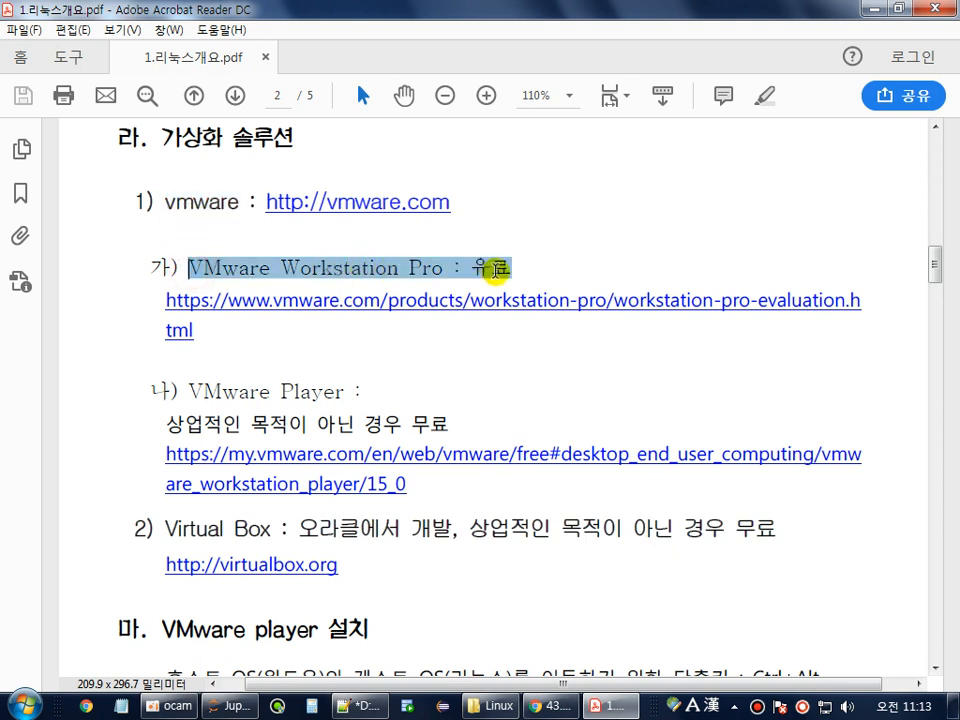
Select the VMware Player entry and its download address, then bring Chrome forward.
left_click_drag(188, 392, 449, 405)
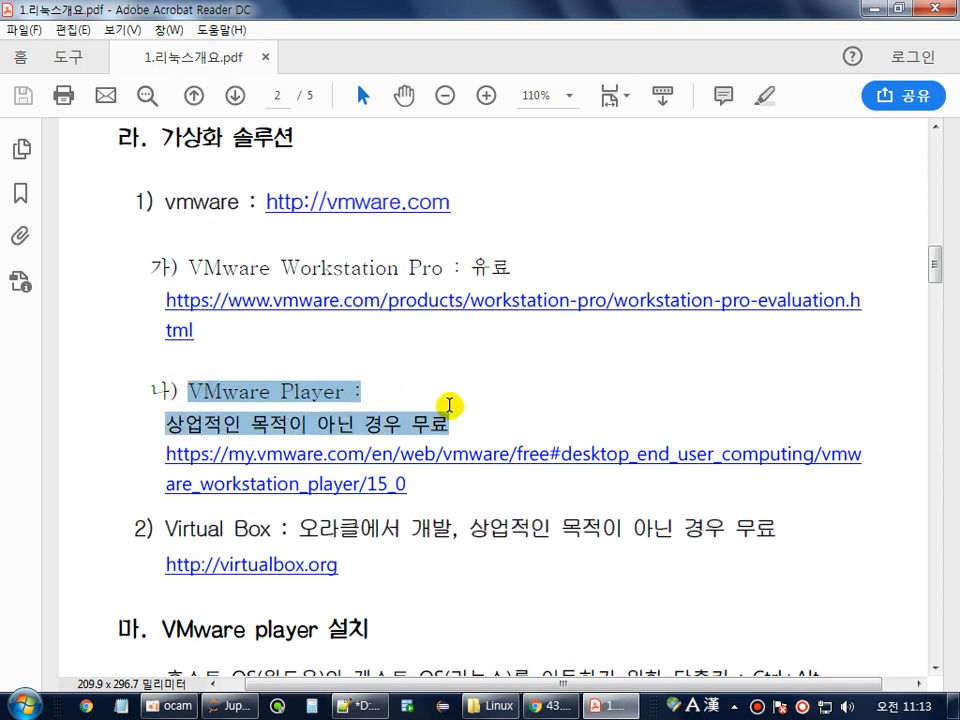
left_click(360, 392)
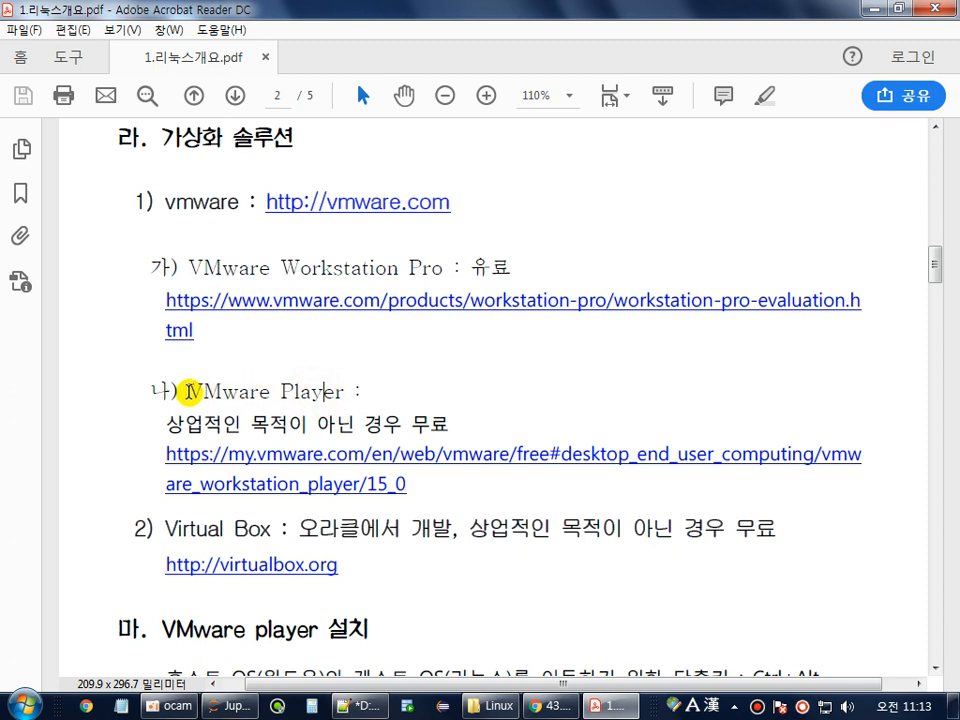
left_click_drag(188, 392, 312, 400)
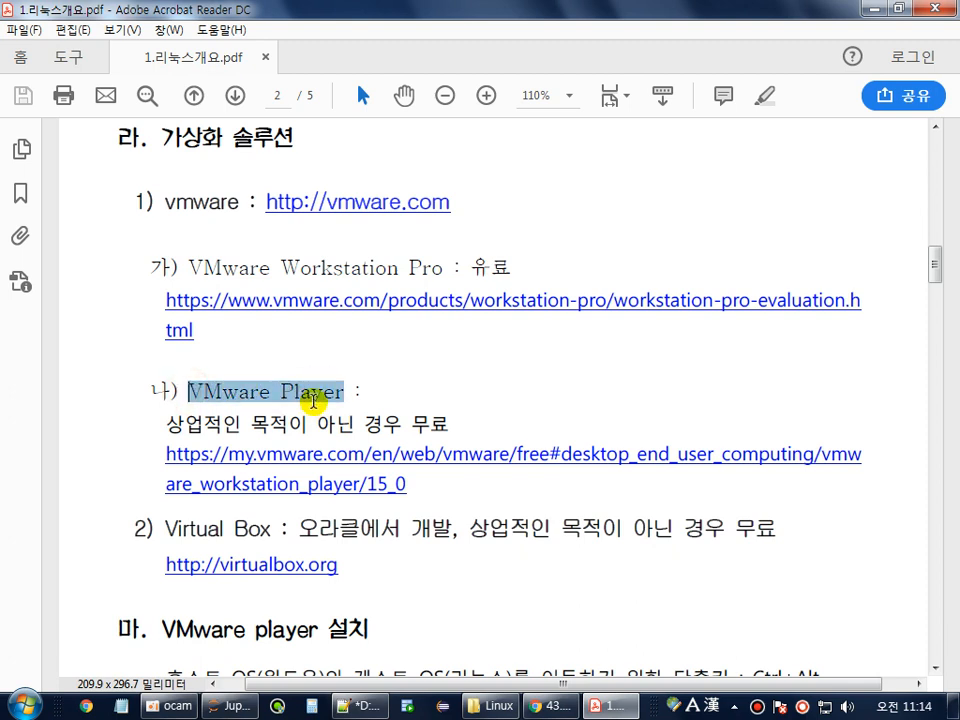
left_click_drag(412, 486, 190, 453)
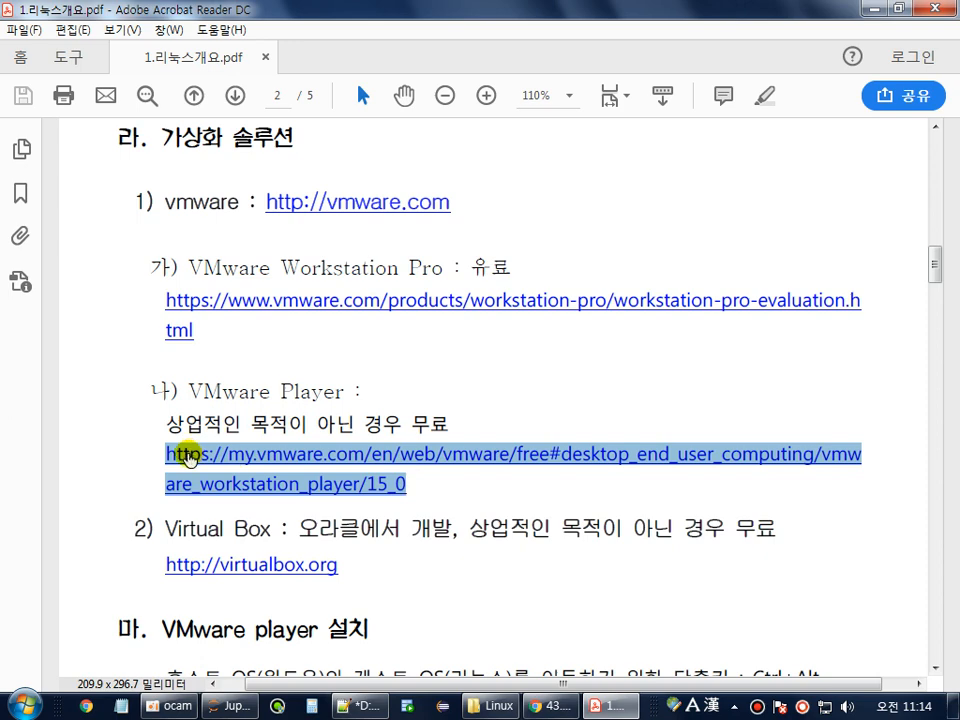
left_click(531, 620)
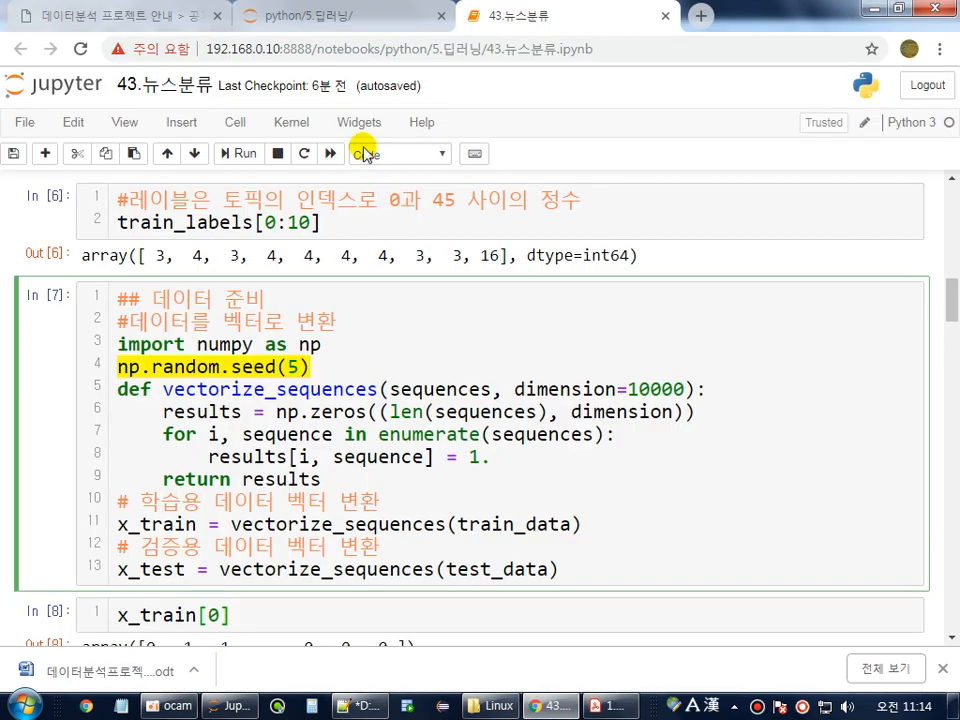
Paste the copied VMware Player download address into a new Chrome tab and load it.
left_click(704, 18)
type("https://my.vmware.com/en/web/vmware/free#desktop_end_user_computing/vmware_workstation_player/15_0")
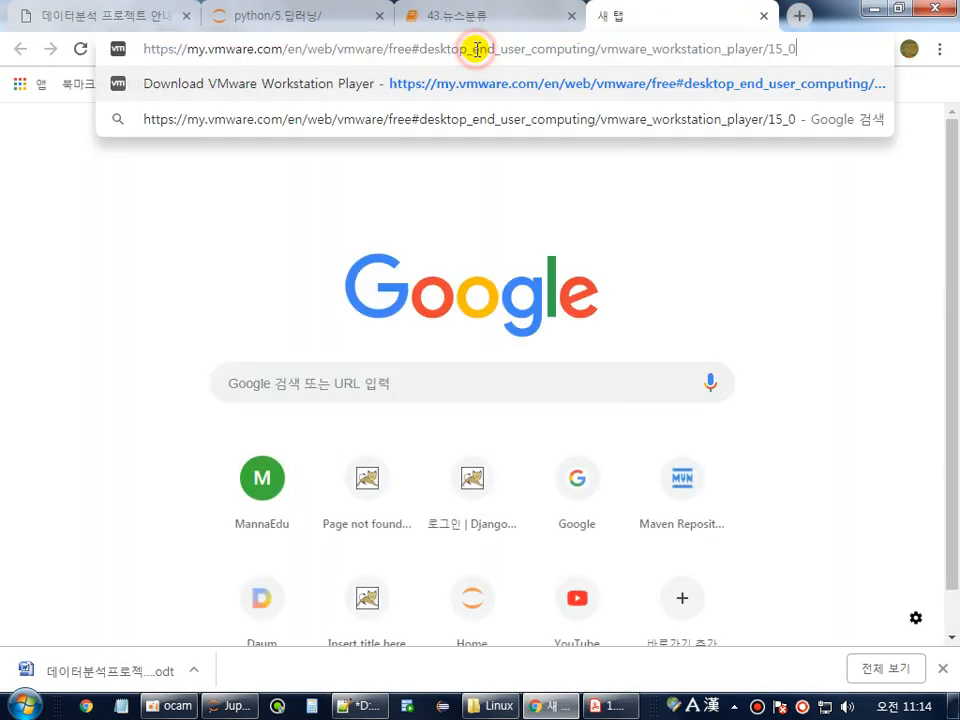
key("Return")
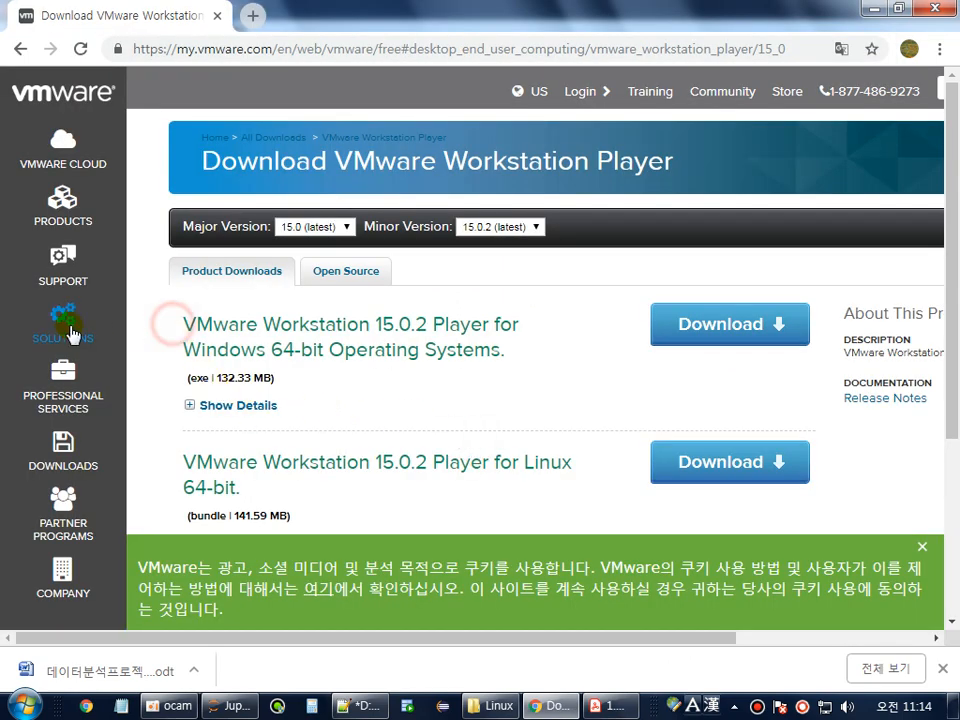
Navigate from the VMware home page through Downloads to the Workstation Player page.
left_click(68, 96)
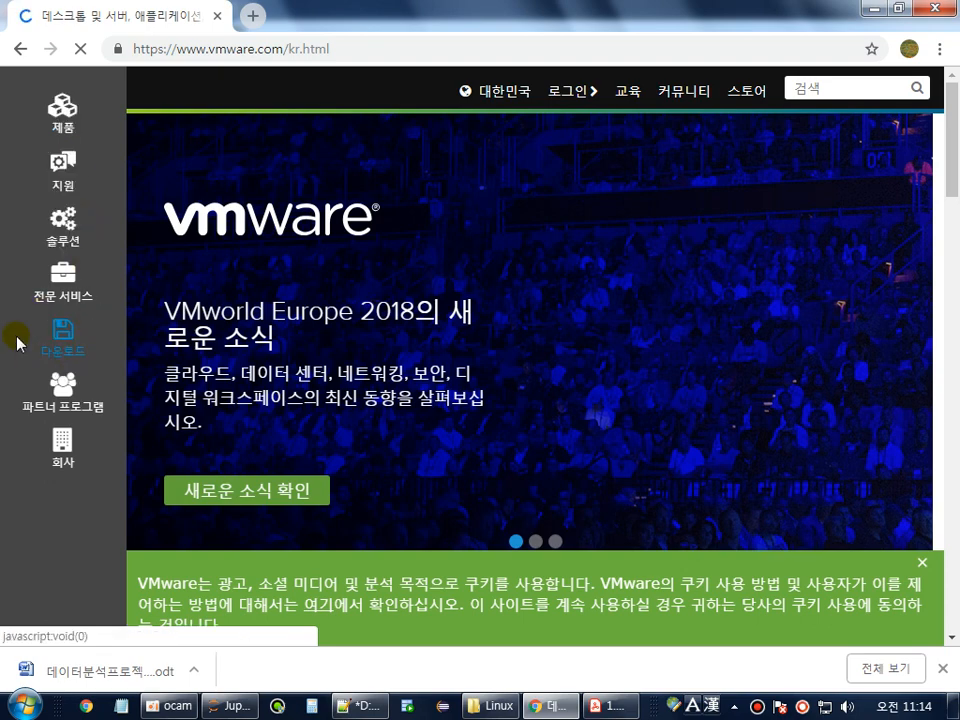
left_click(73, 346)
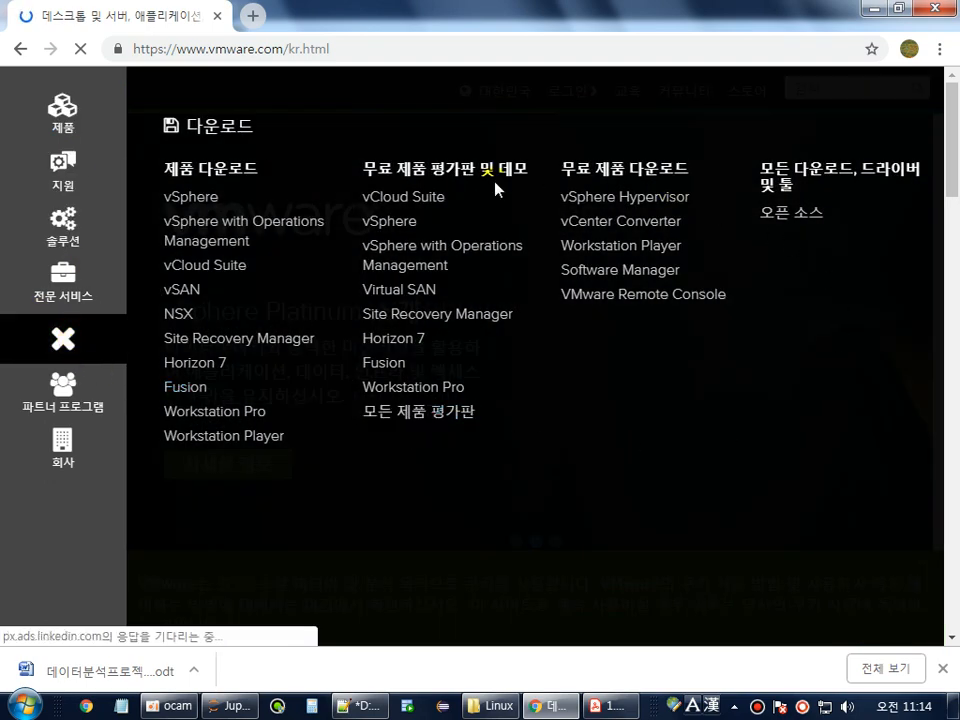
left_click_drag(567, 170, 681, 173)
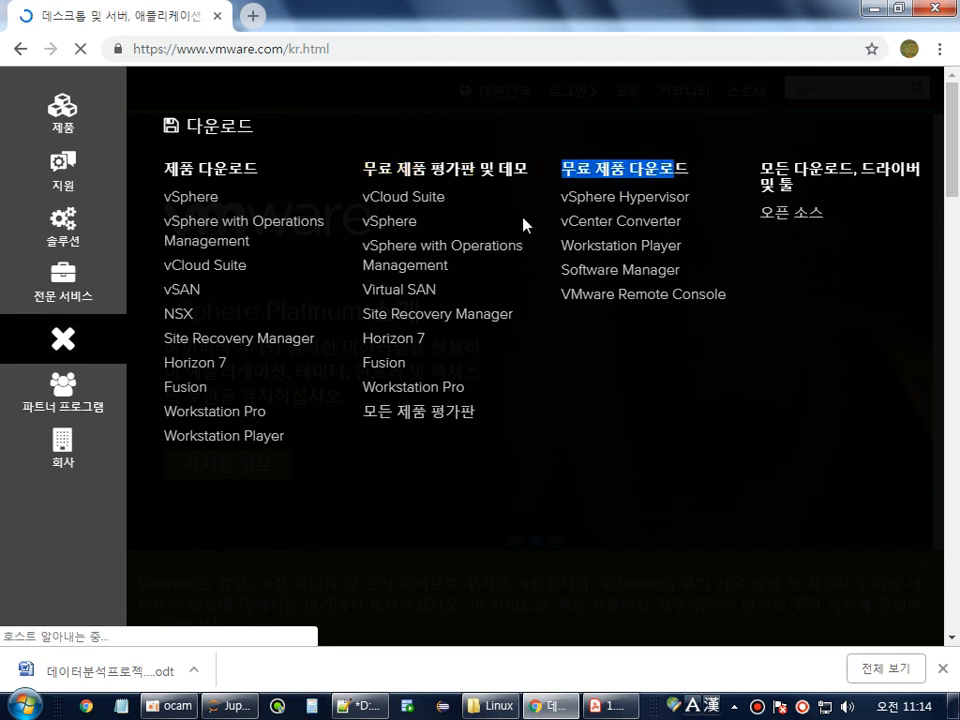
left_click_drag(561, 249, 579, 249)
left_click_drag(696, 251, 565, 250)
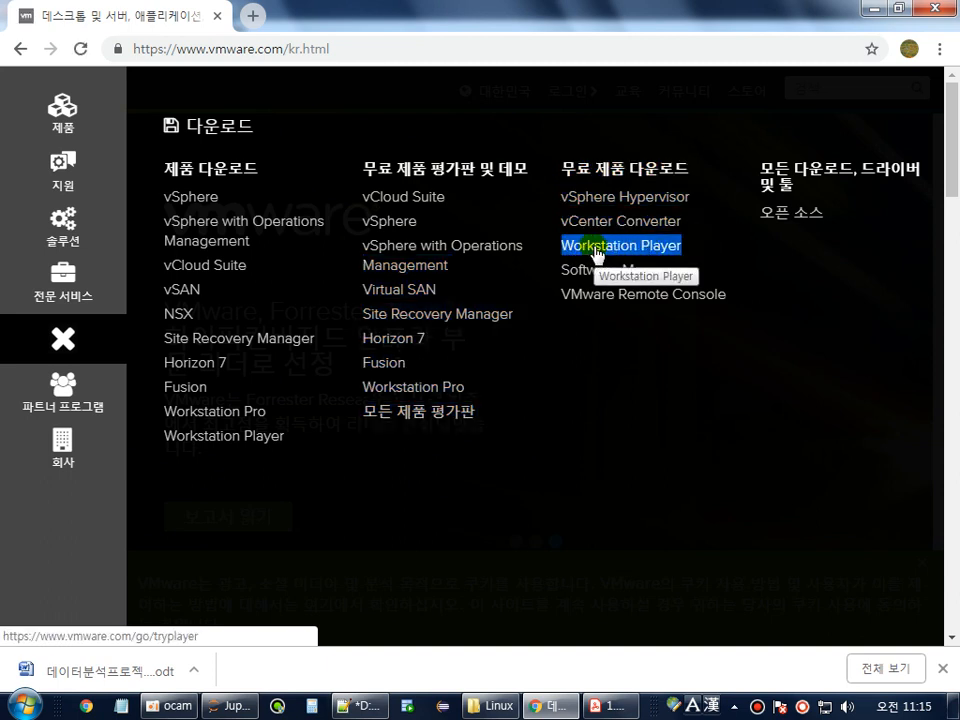
left_click(597, 254)
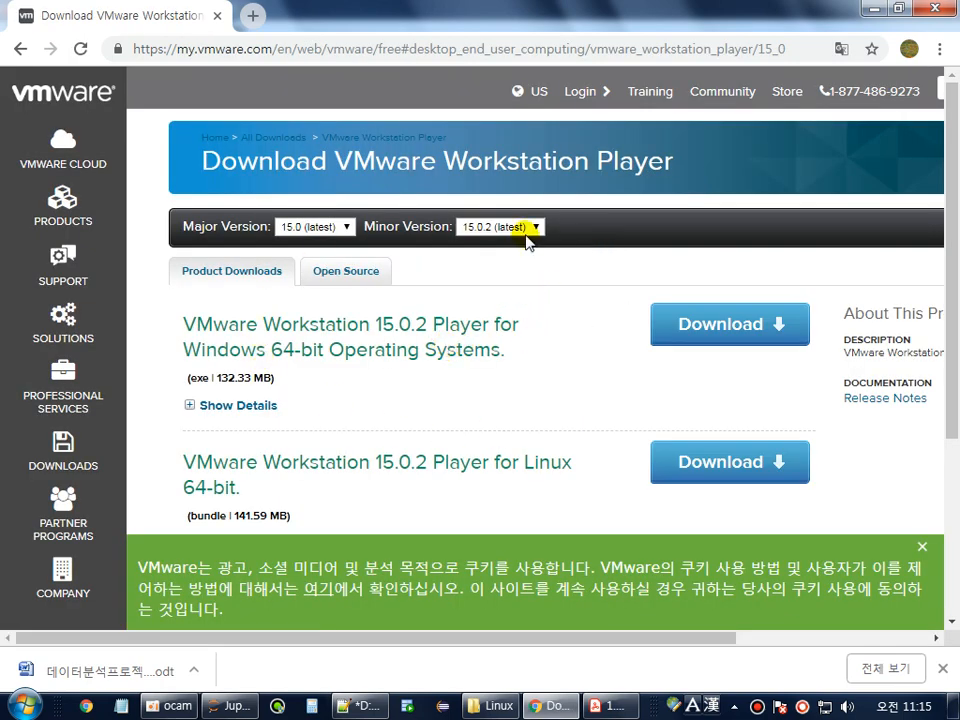
Review the Windows 64-bit player title, then switch back to Acrobat Reader.
scroll(380, 280, "down", 2)
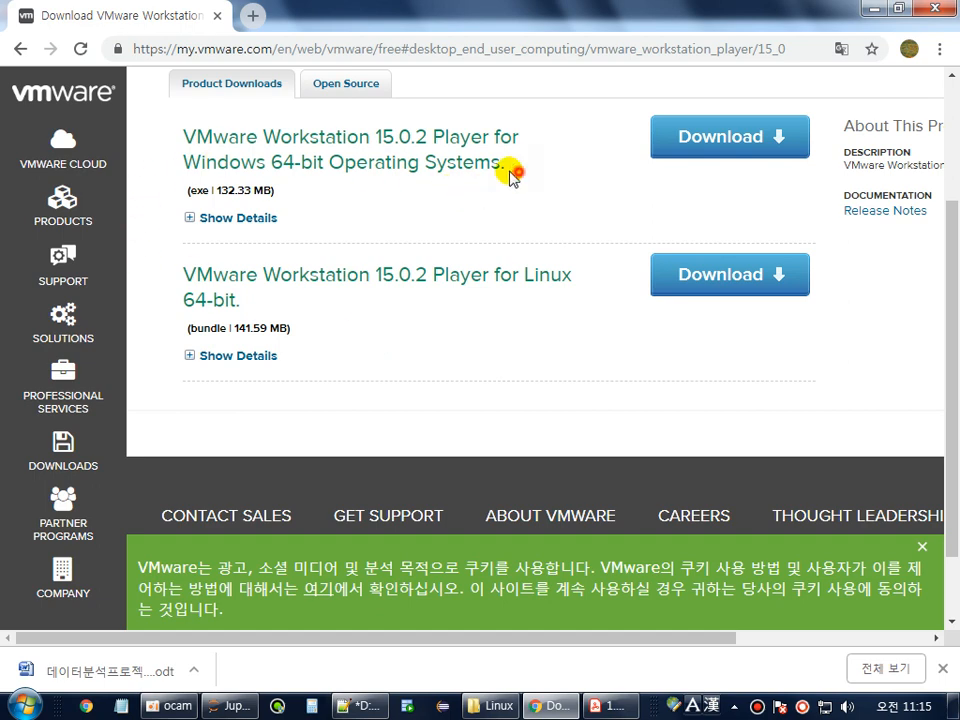
left_click_drag(508, 170, 124, 148)
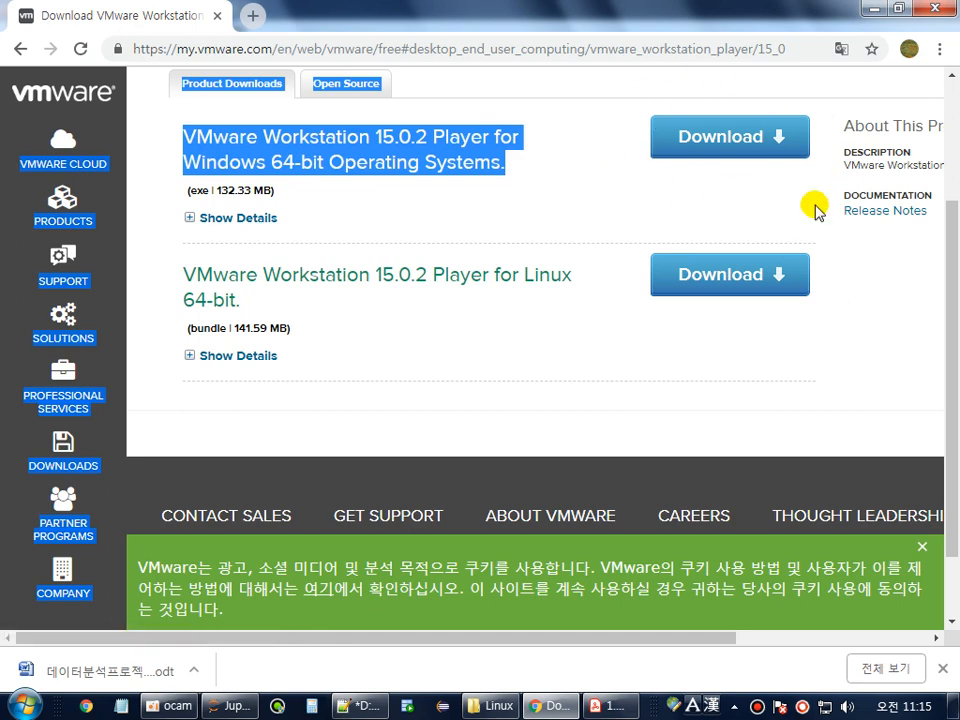
left_click(556, 203)
key("alt+Tab")
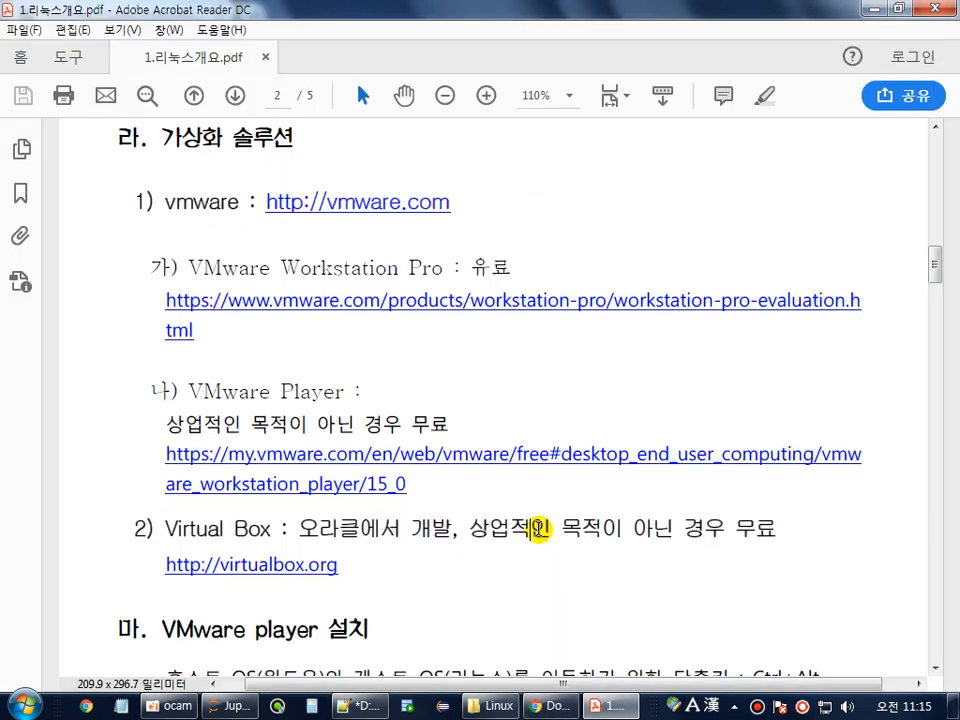
Highlight the 호스트 OS, 게스트 OS(리눅스)를 and Ctrl+Alt notes, then return to the VMware download page.
scroll(610, 615, "down", 3)
scroll(600, 608, "down", 2)
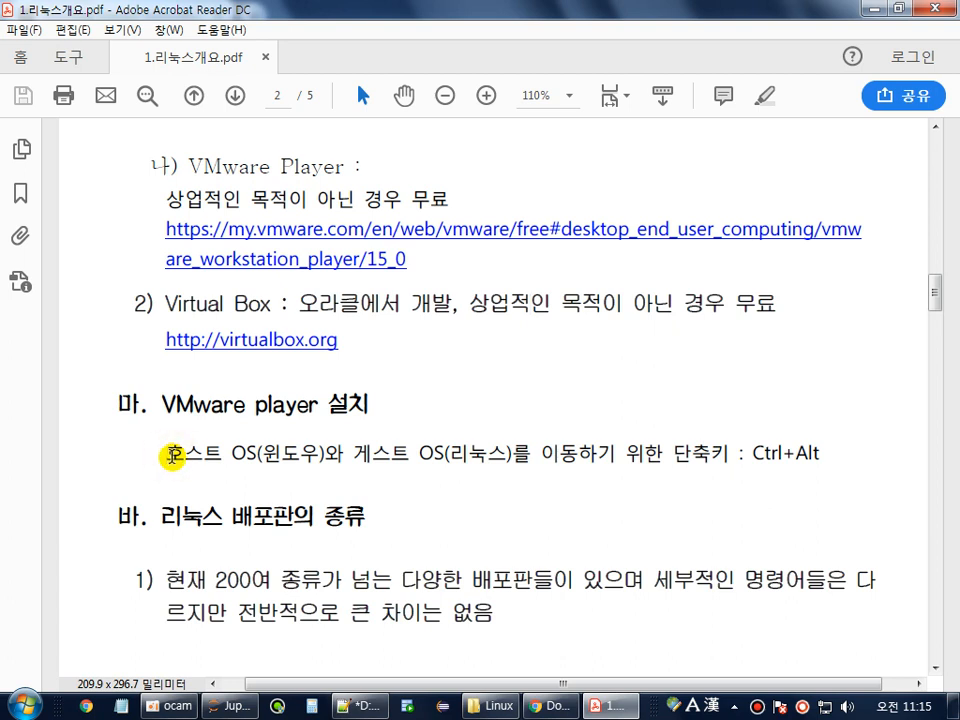
left_click_drag(167, 452, 253, 455)
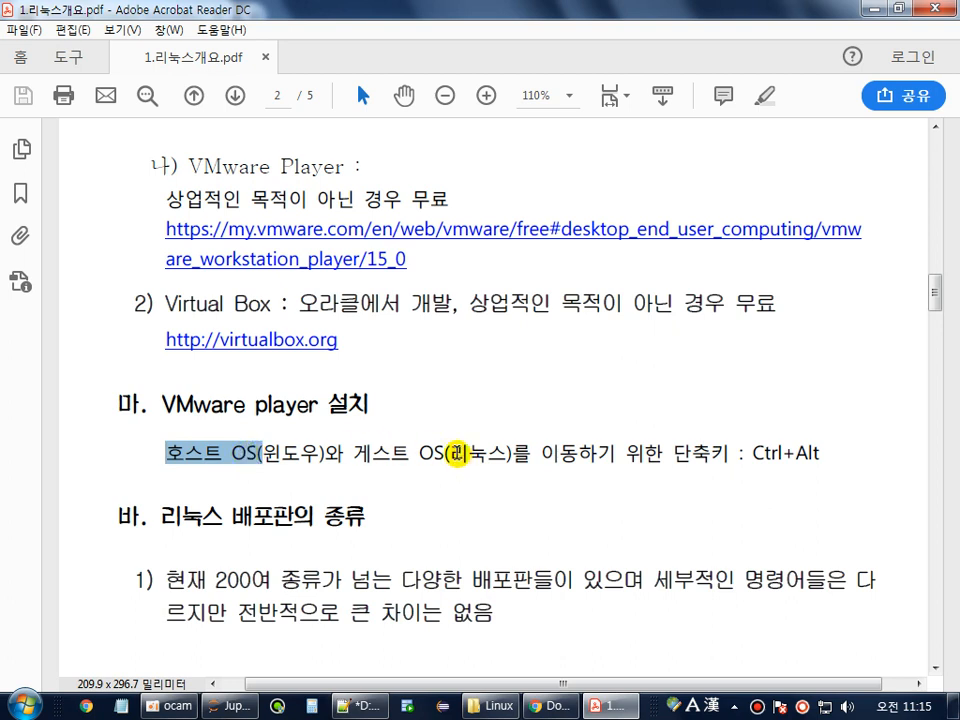
left_click(455, 456)
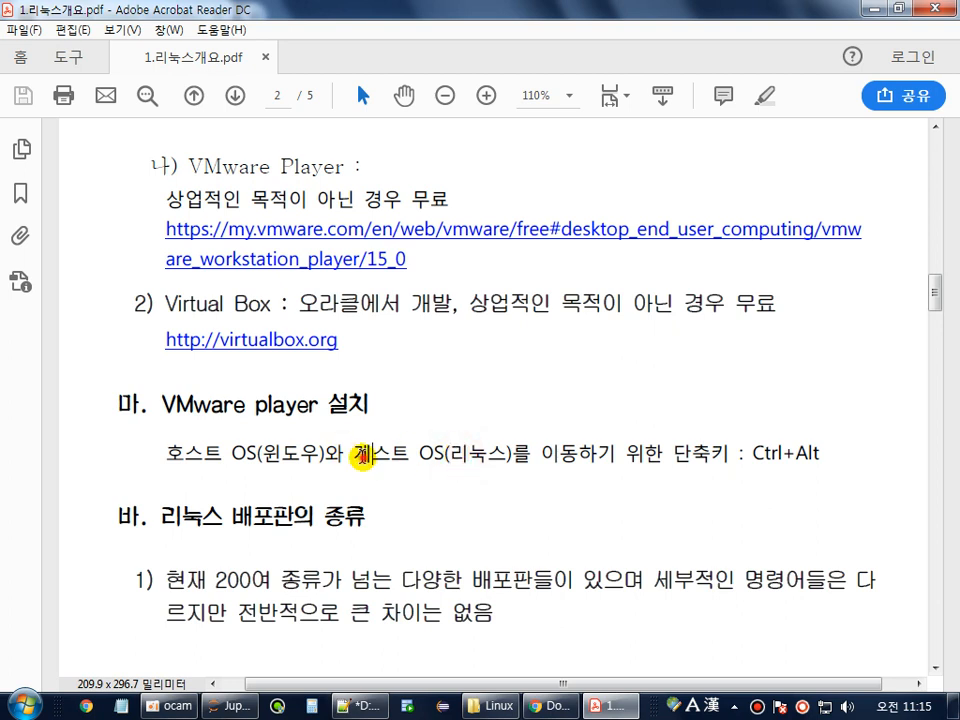
left_click_drag(354, 455, 520, 465)
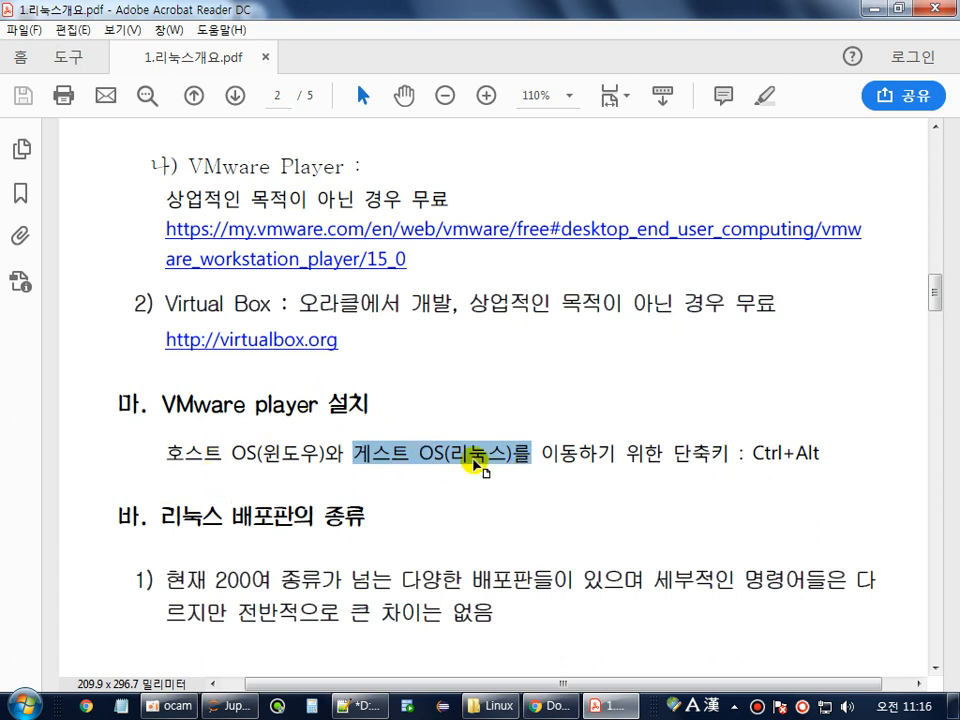
left_click_drag(750, 455, 831, 457)
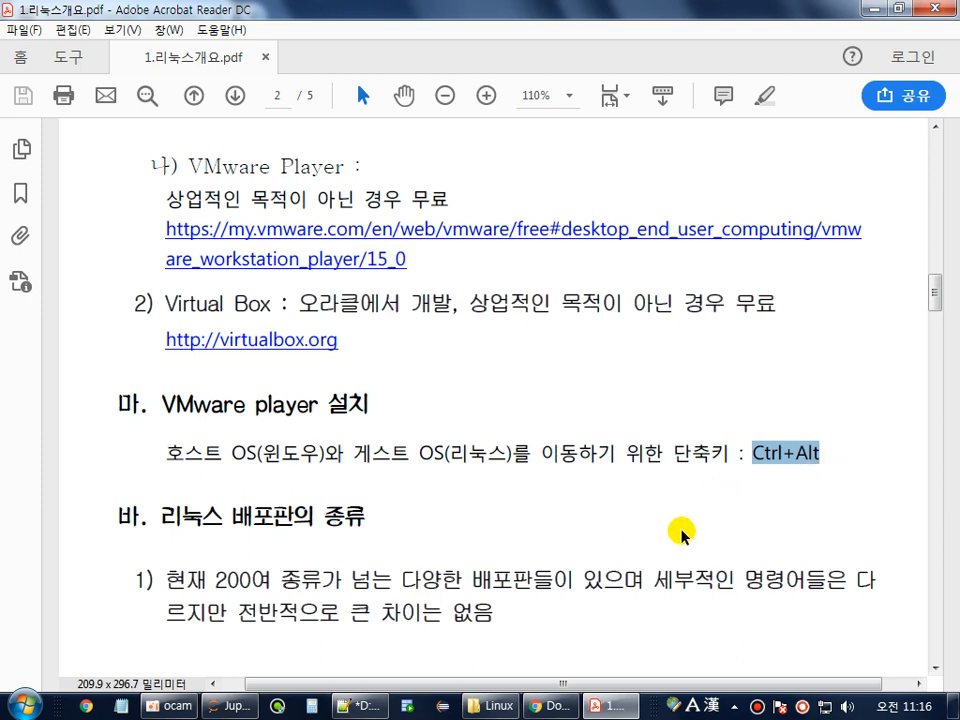
left_click(548, 706)
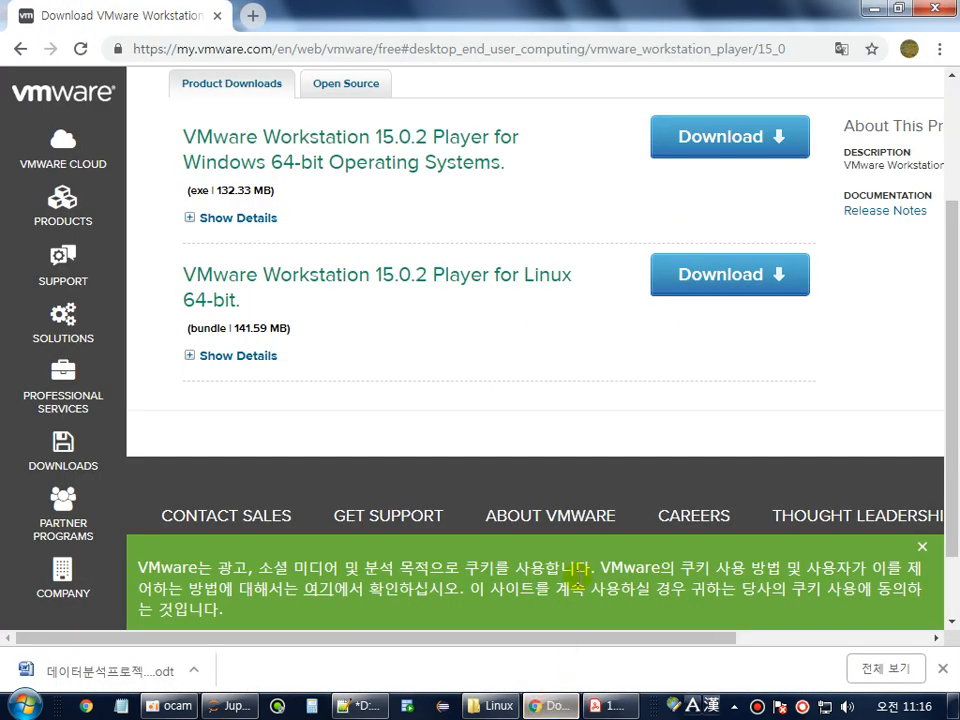
Launch the VMware-player-15.0.2-10952284.exe installer from its folder.
left_click(328, 122)
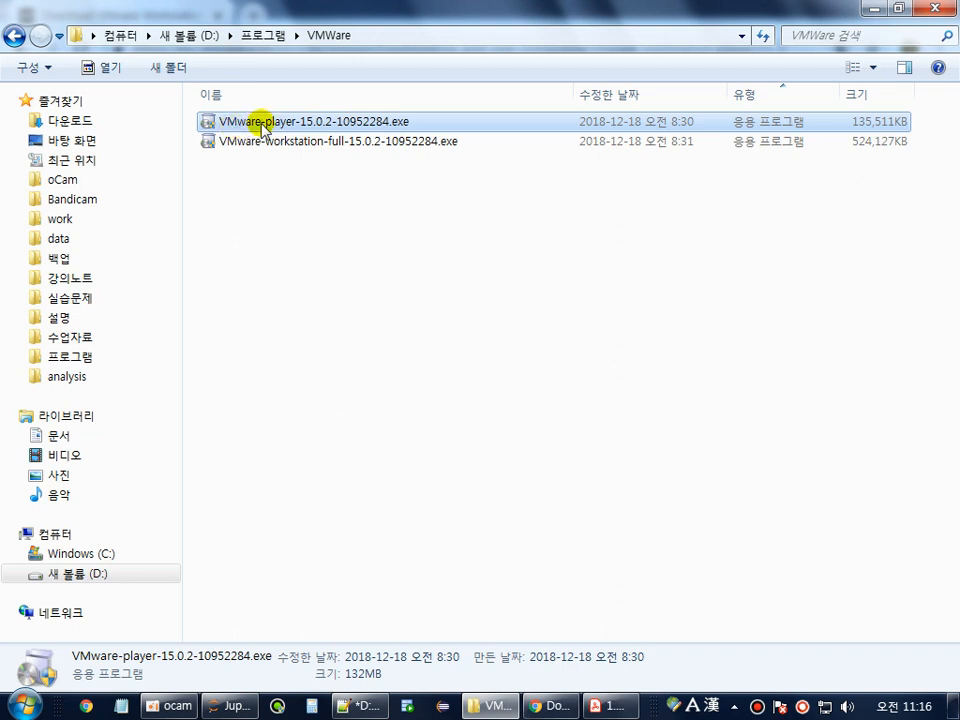
double_click(330, 122)
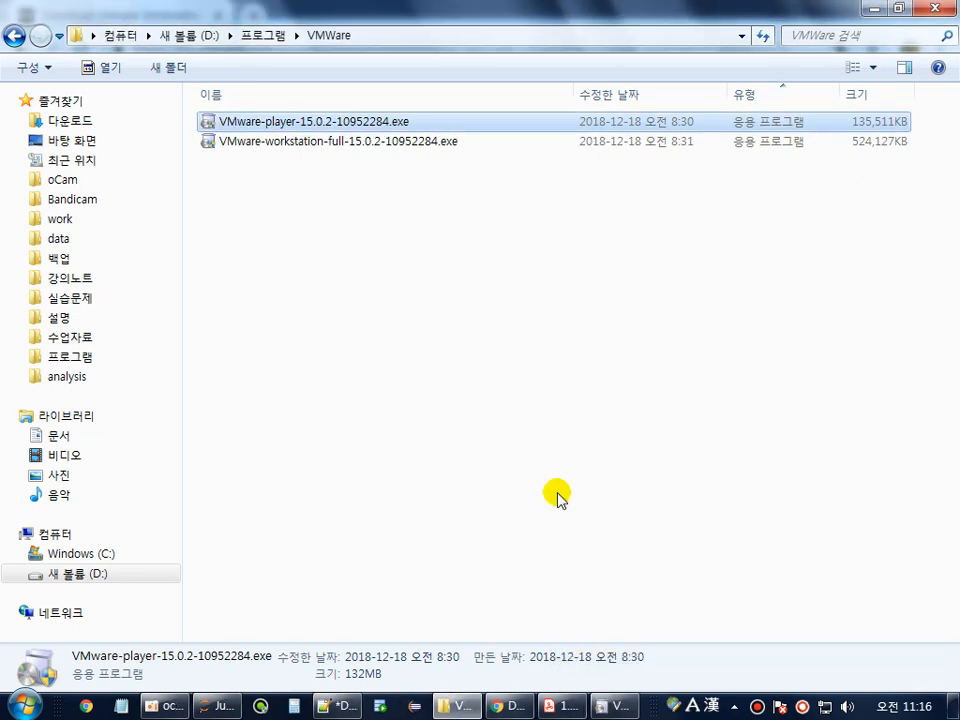
left_click(617, 709)
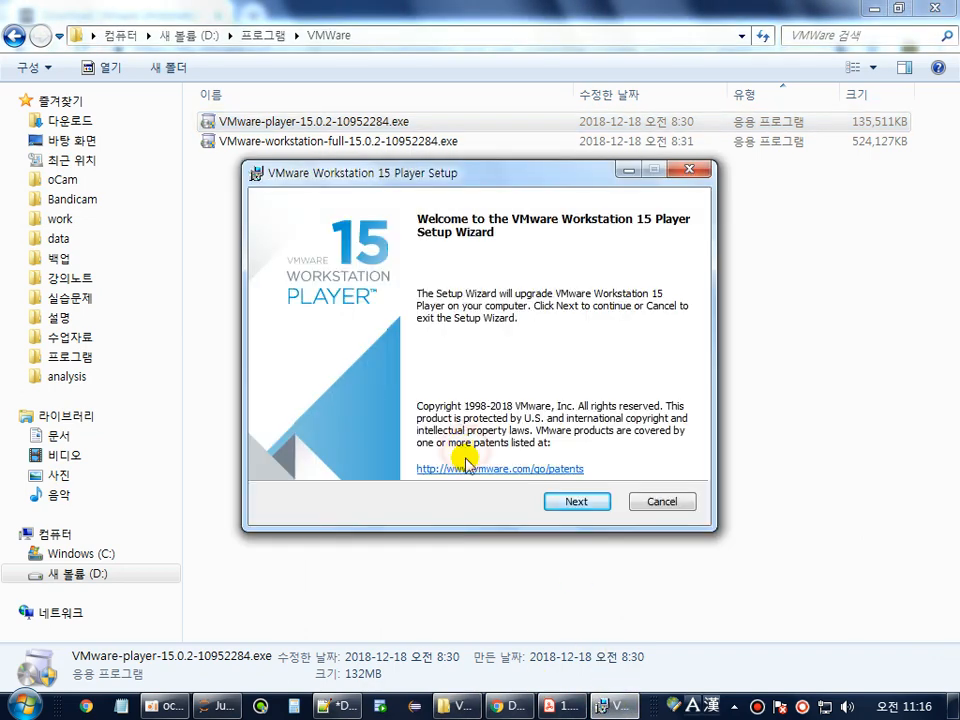
Accept the license, keep default location, settings and shortcuts, and start the upgrade.
left_click(577, 502)
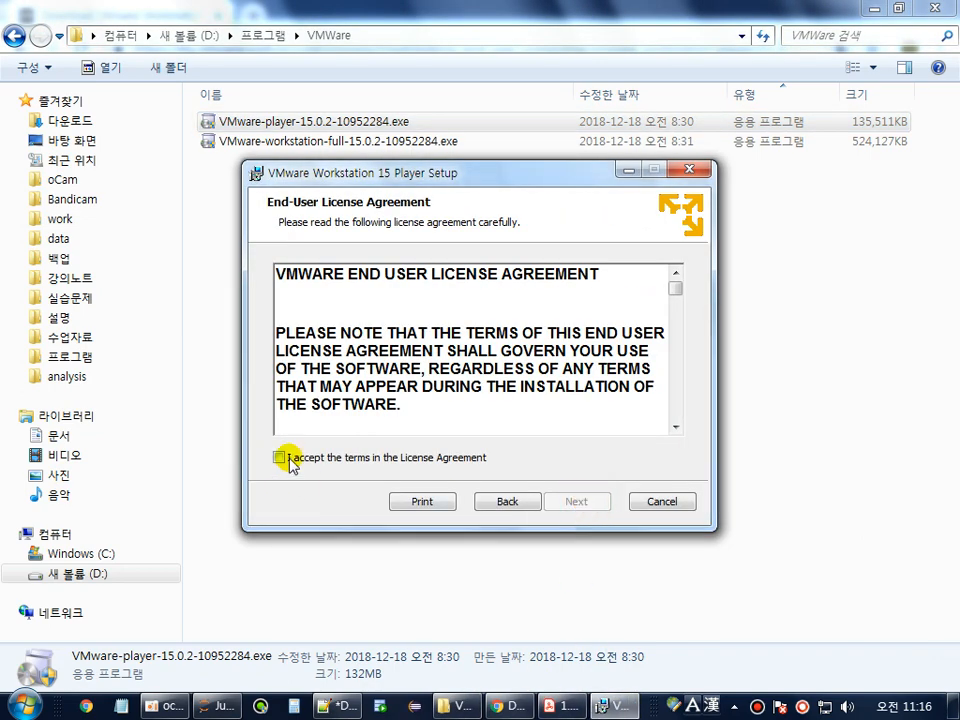
left_click(280, 458)
left_click(578, 502)
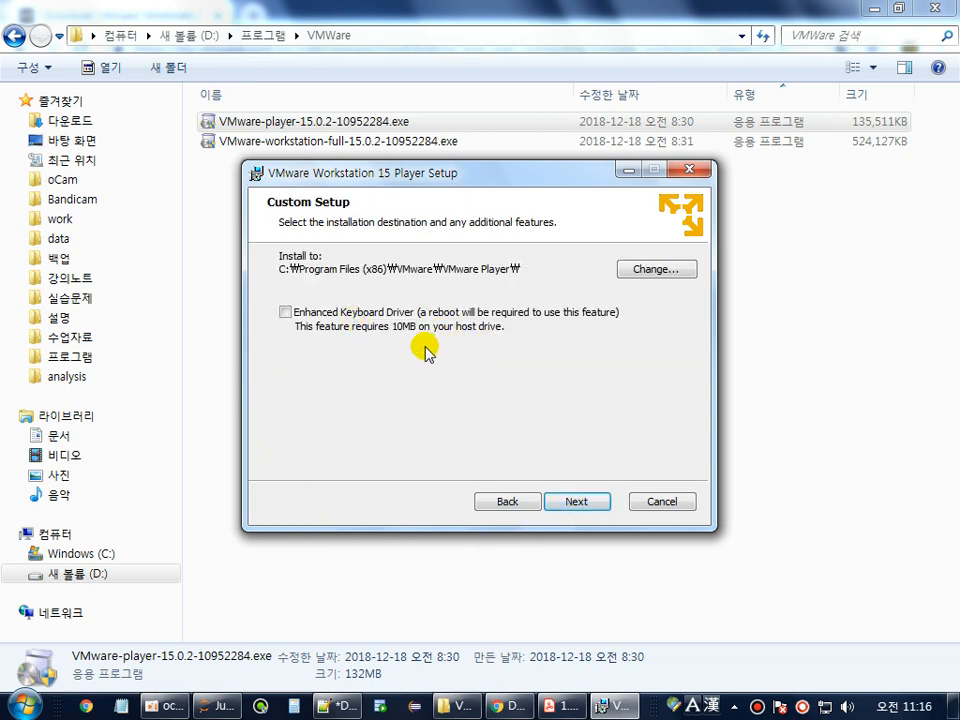
left_click(588, 502)
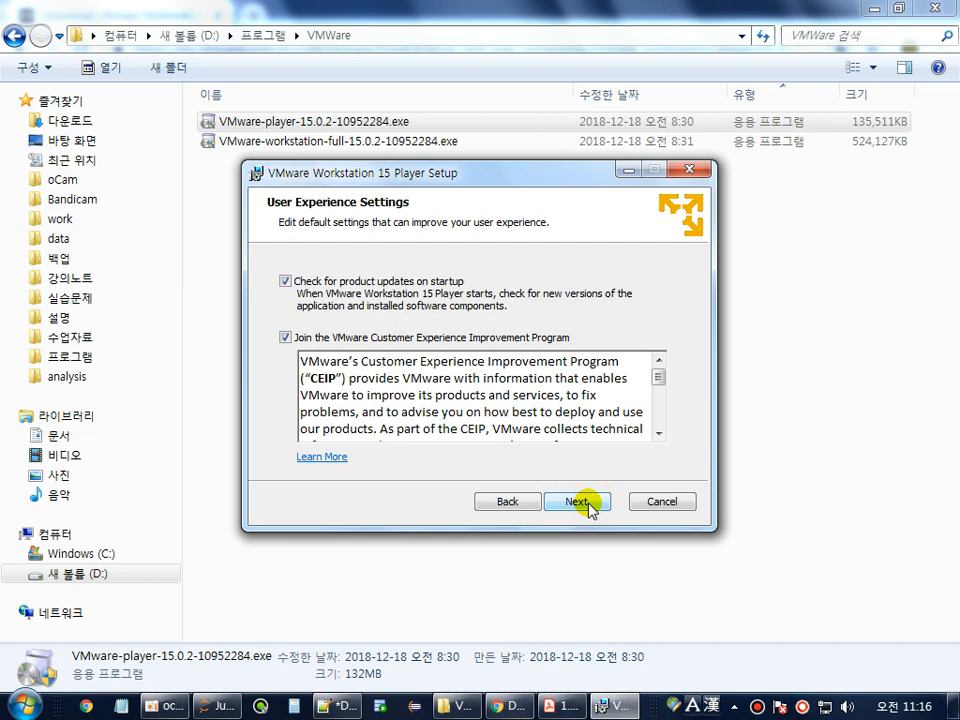
left_click(588, 502)
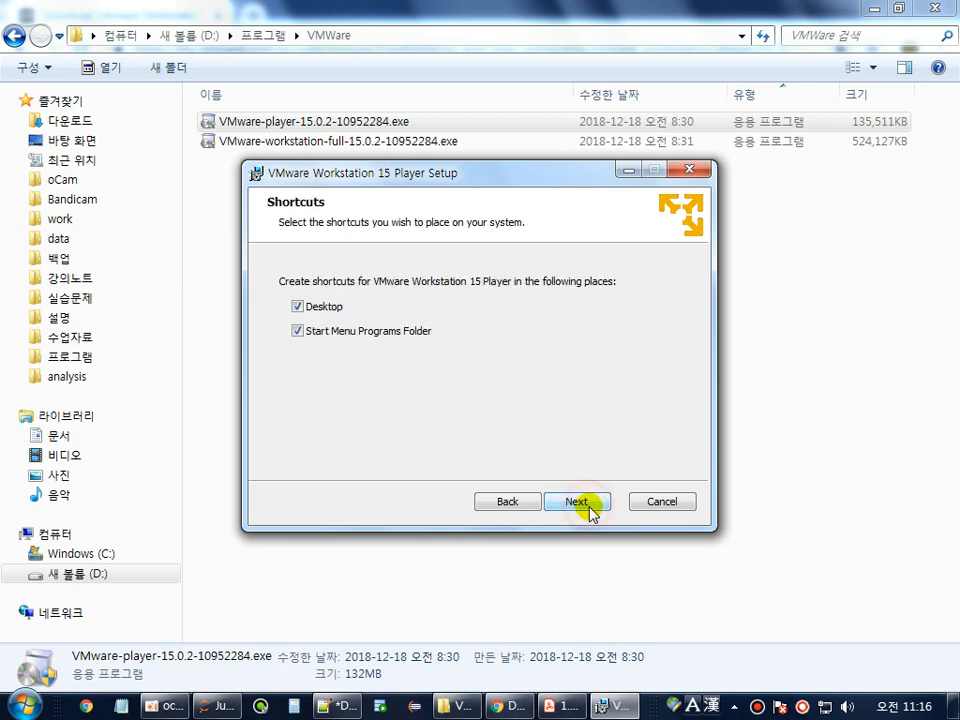
left_click(588, 502)
left_click(584, 504)
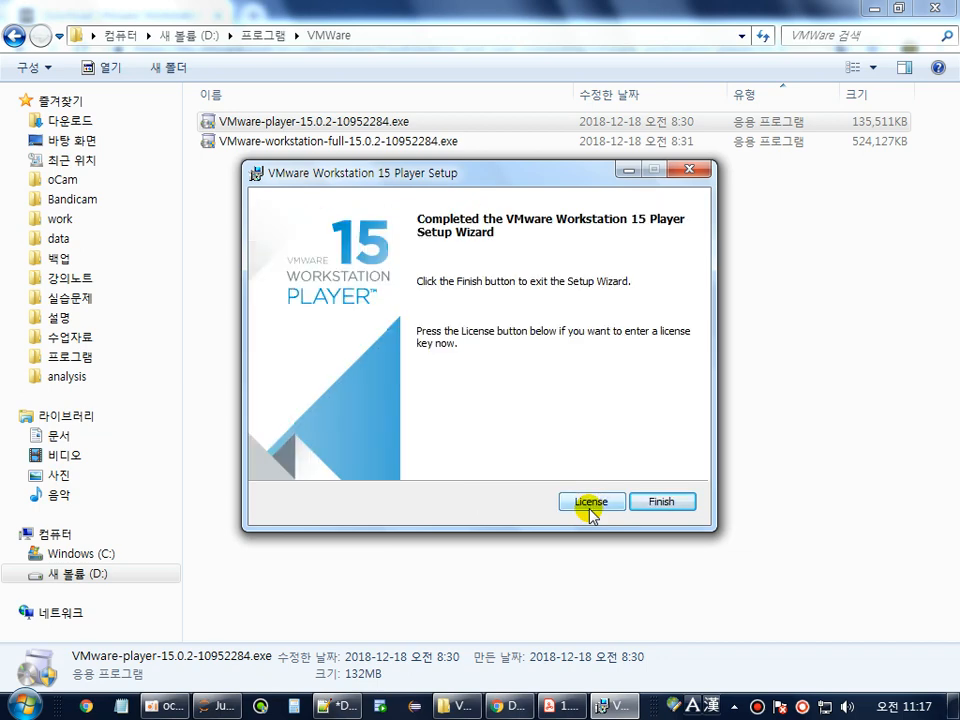
Close the finished setup wizard and return to the Linux notes PDF.
left_click(663, 502)
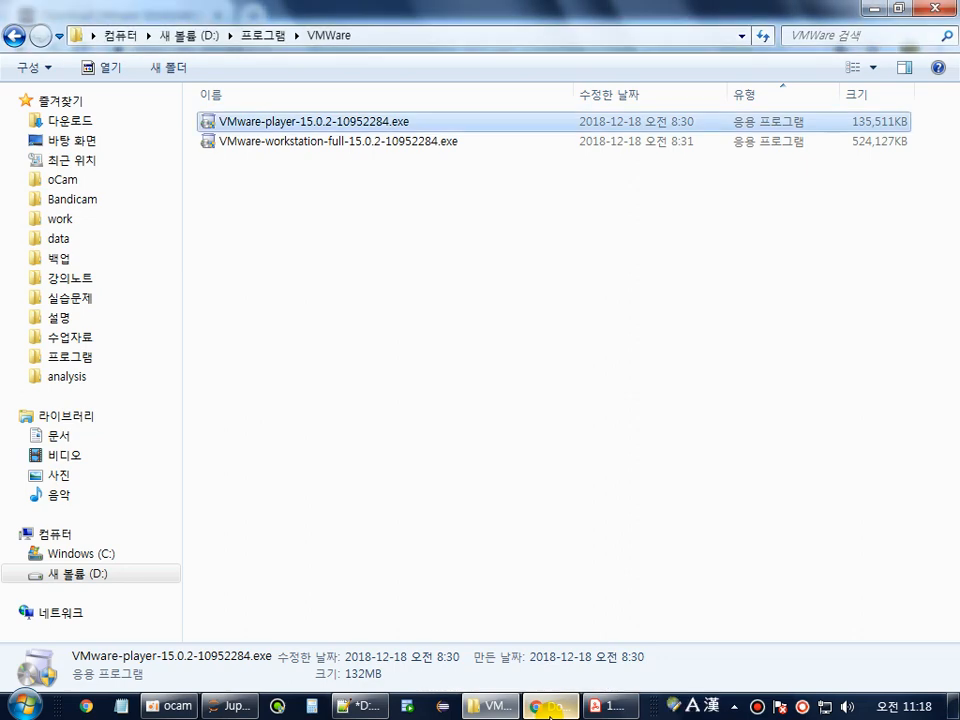
left_click(549, 707)
left_click(605, 706)
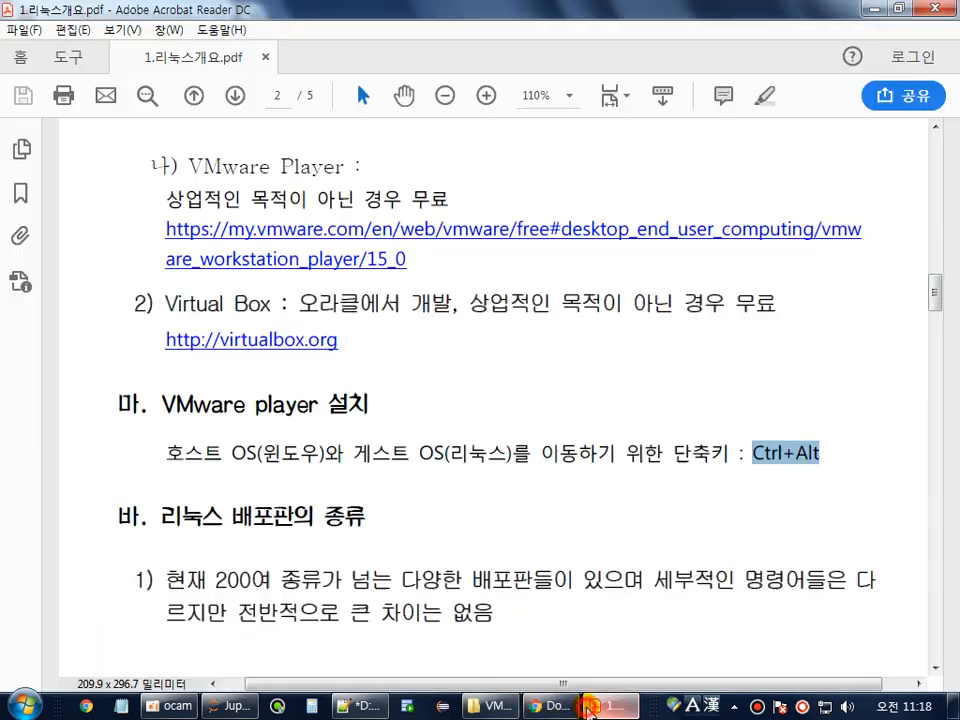
scroll(617, 521, "down", 2)
scroll(619, 524, "down", 2)
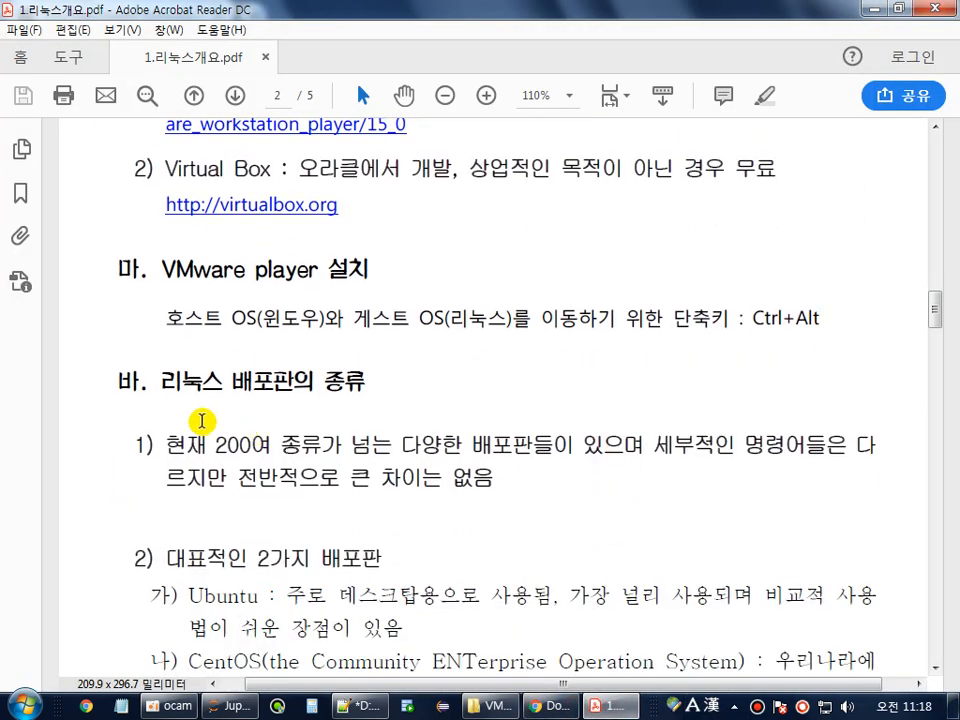
left_click_drag(163, 383, 273, 382)
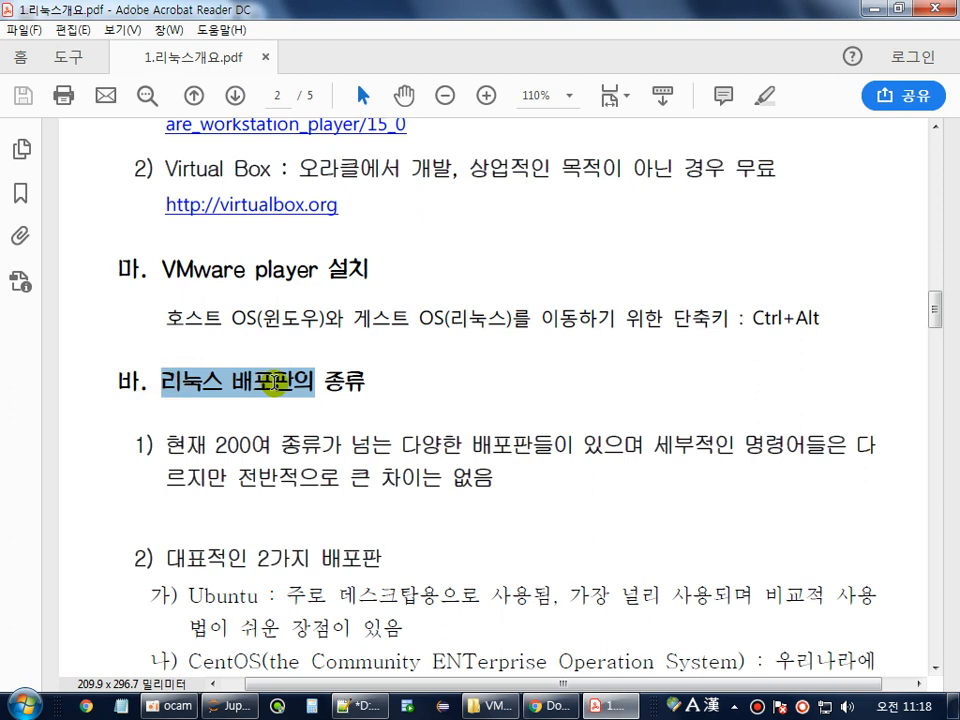
left_click_drag(214, 443, 259, 443)
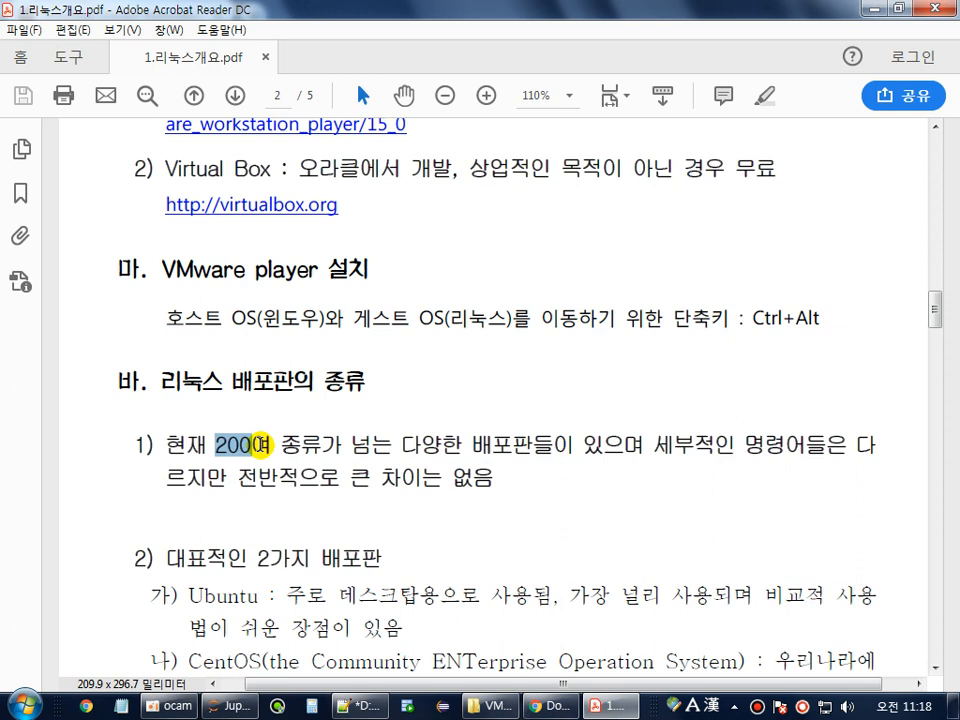
Highlight Ubuntu, CentOS and 주로 데스크탑용으로 in the distribution notes.
scroll(260, 442, "down", 2)
scroll(260, 442, "down", 3)
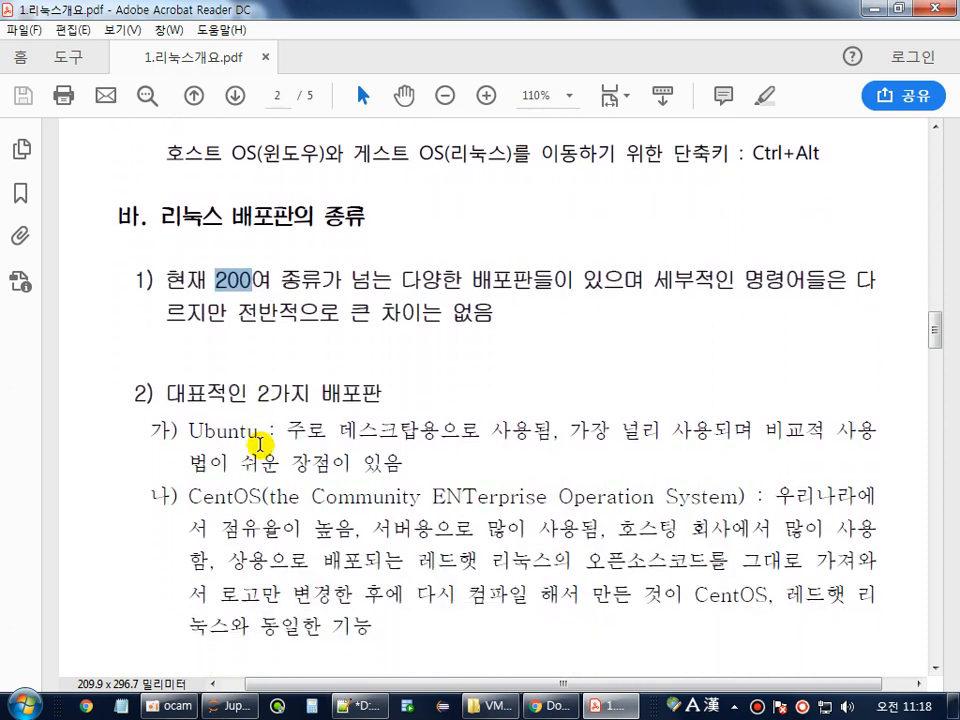
scroll(258, 444, "down", 1)
double_click(206, 390)
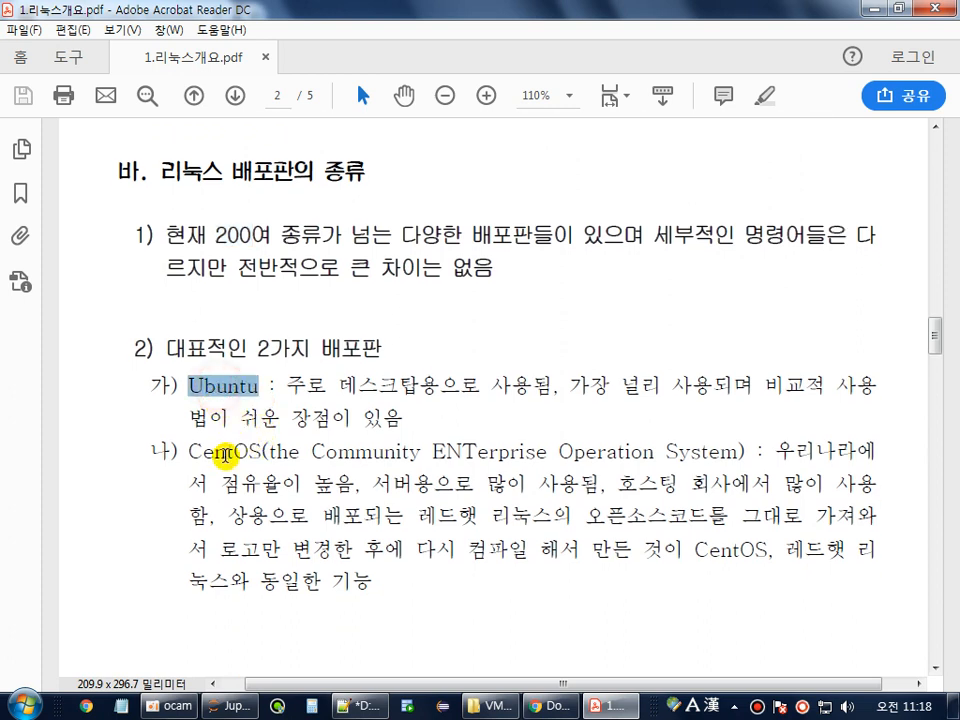
double_click(225, 455)
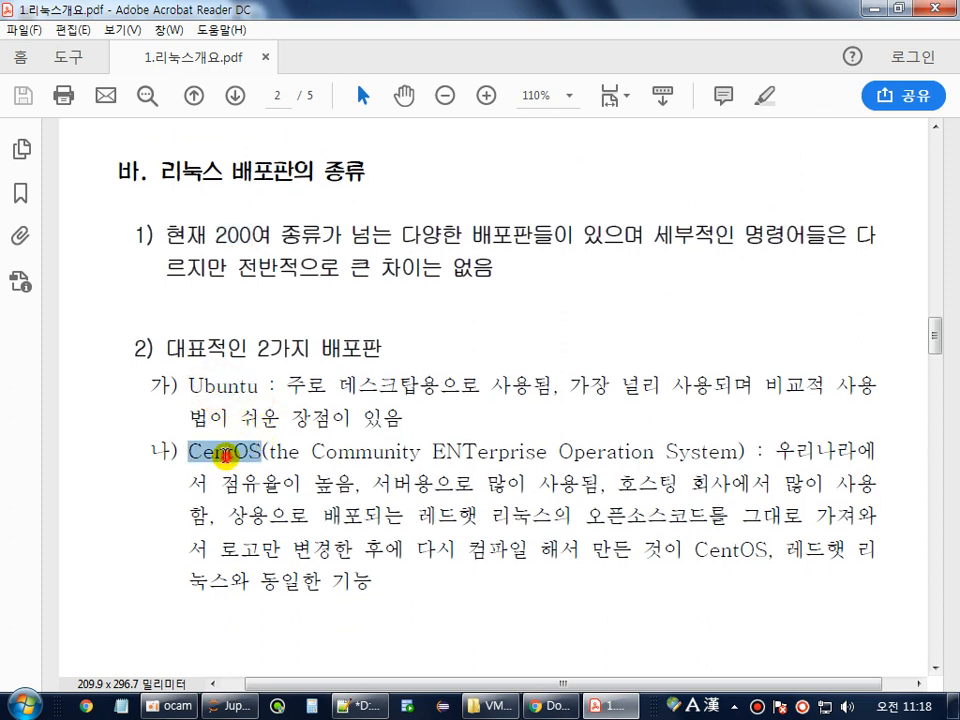
double_click(215, 392)
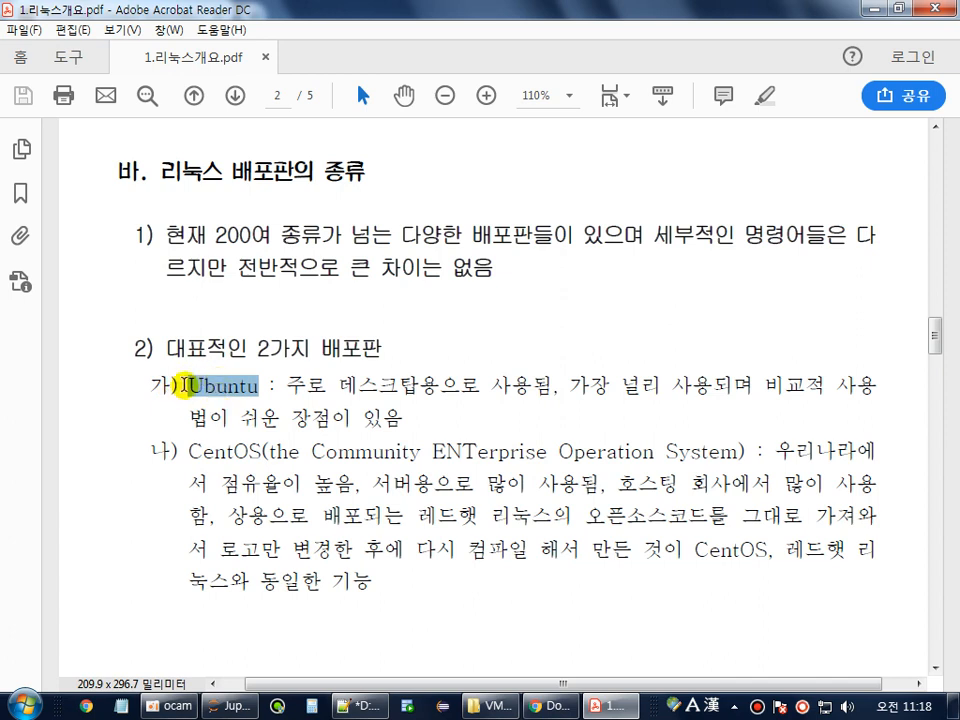
left_click(244, 390)
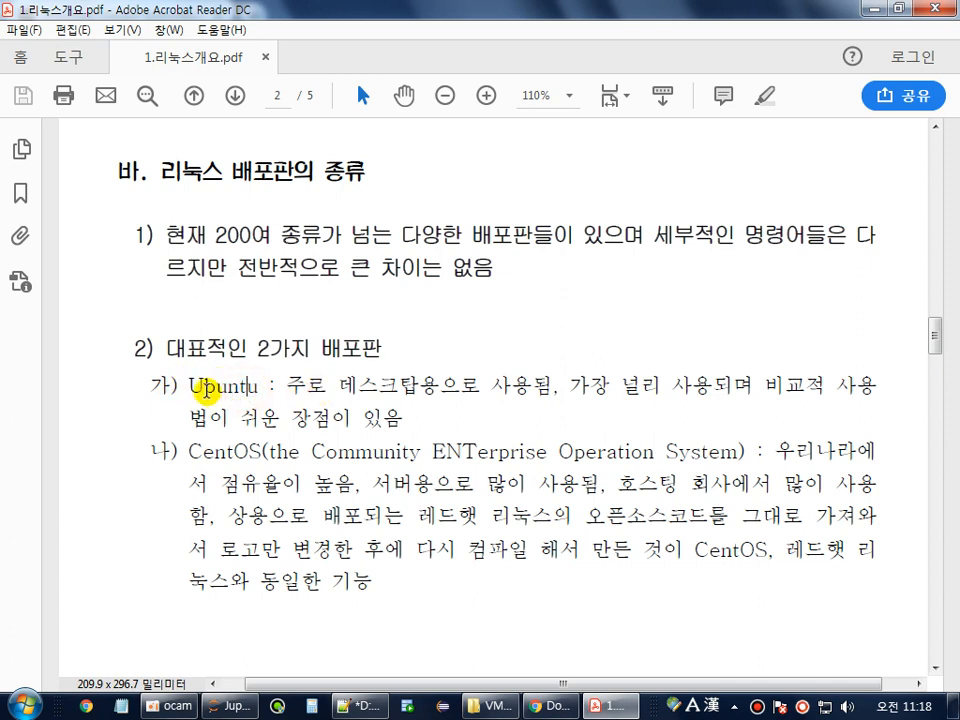
left_click_drag(290, 388, 388, 387)
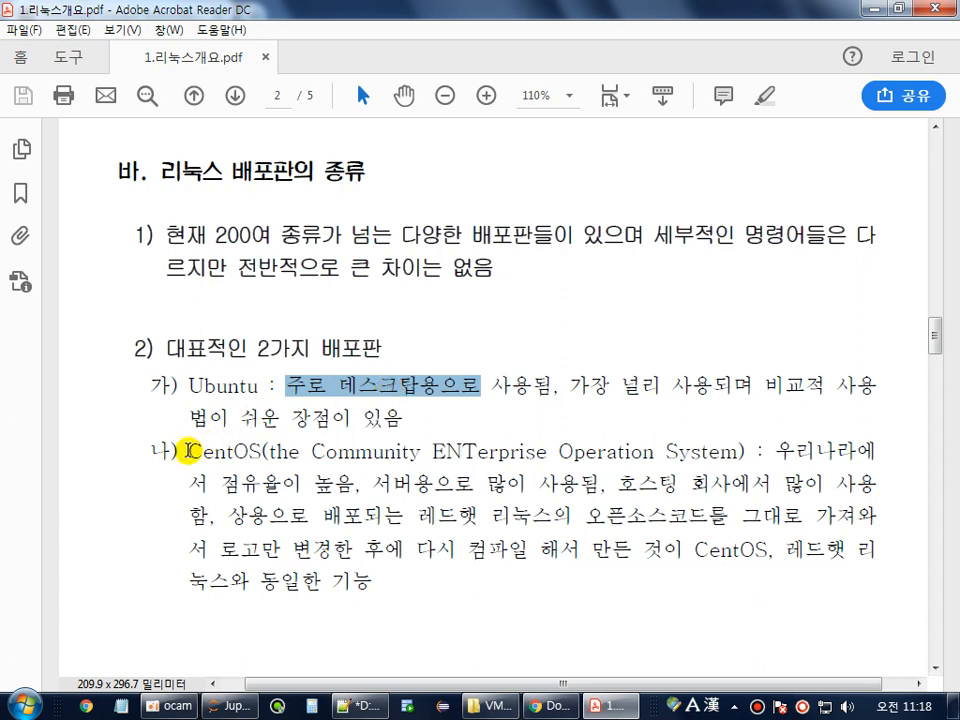
Highlight CentOS and 레드햇 리눅스의, then scroll to page 3's CentOS 다운로드 section.
left_click_drag(189, 452, 257, 452)
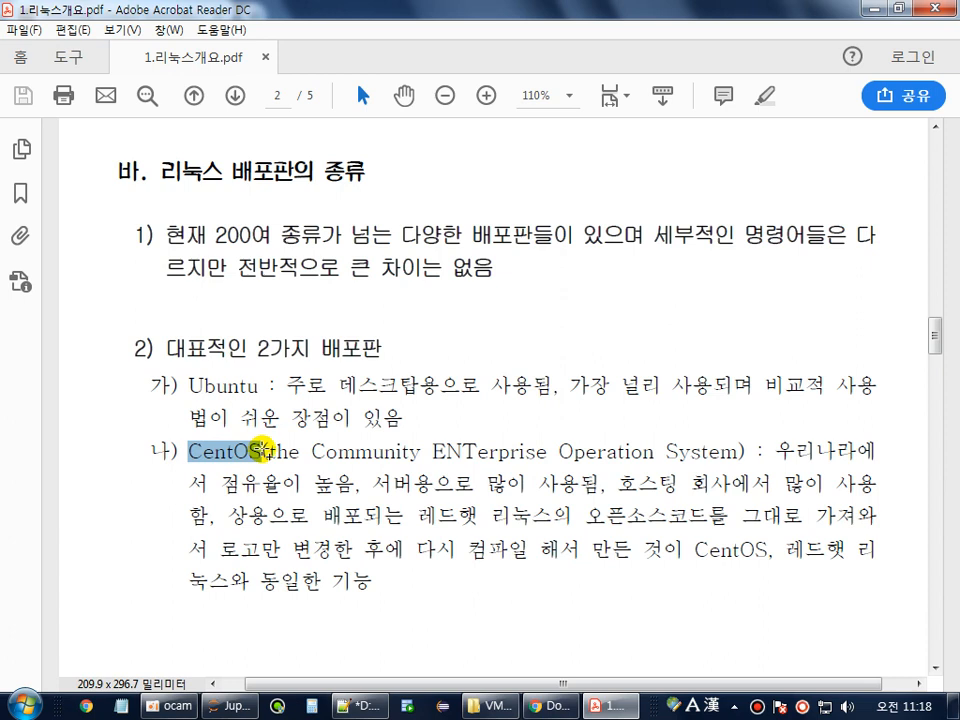
left_click(373, 484)
scroll(403, 510, "down", 1)
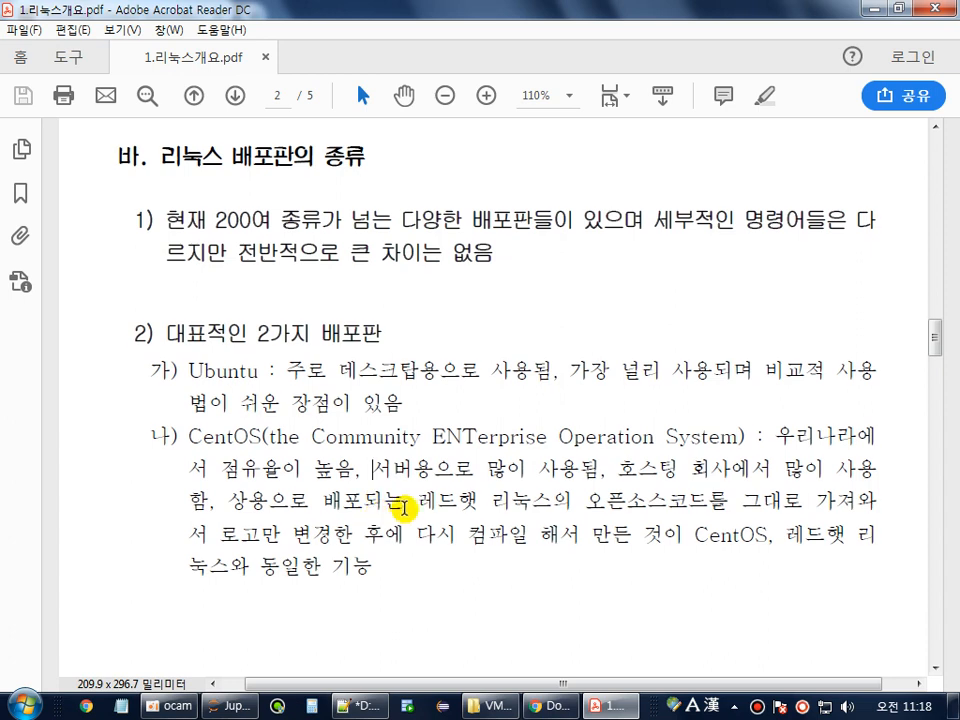
left_click_drag(411, 508, 537, 507)
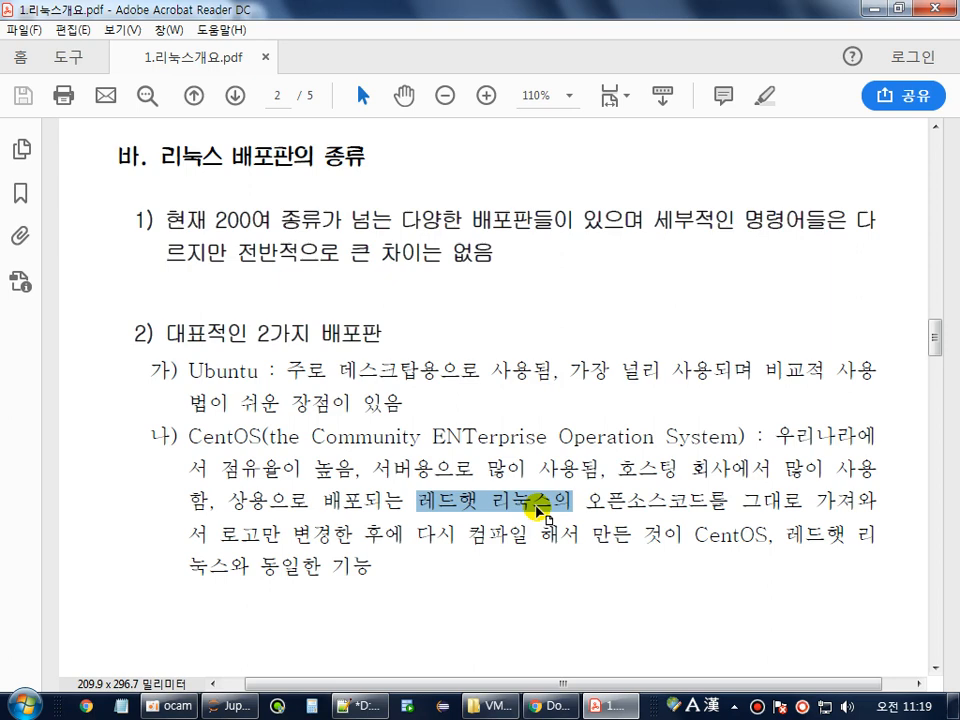
scroll(537, 510, "down", 10)
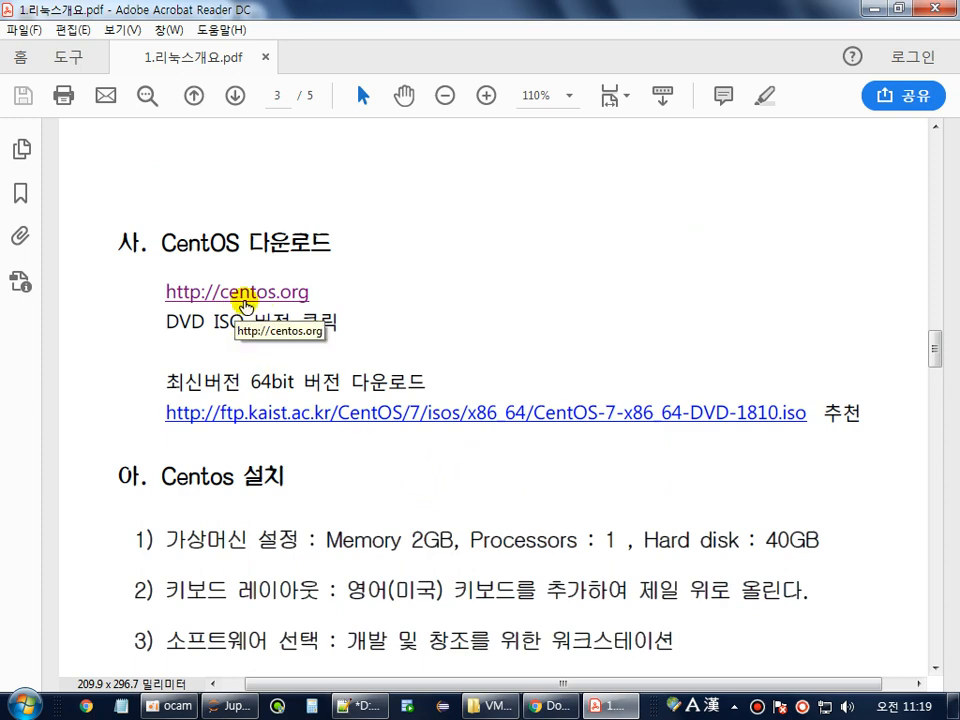
Go from centos.org to the download page and choose the DVD ISO option.
left_click(245, 305)
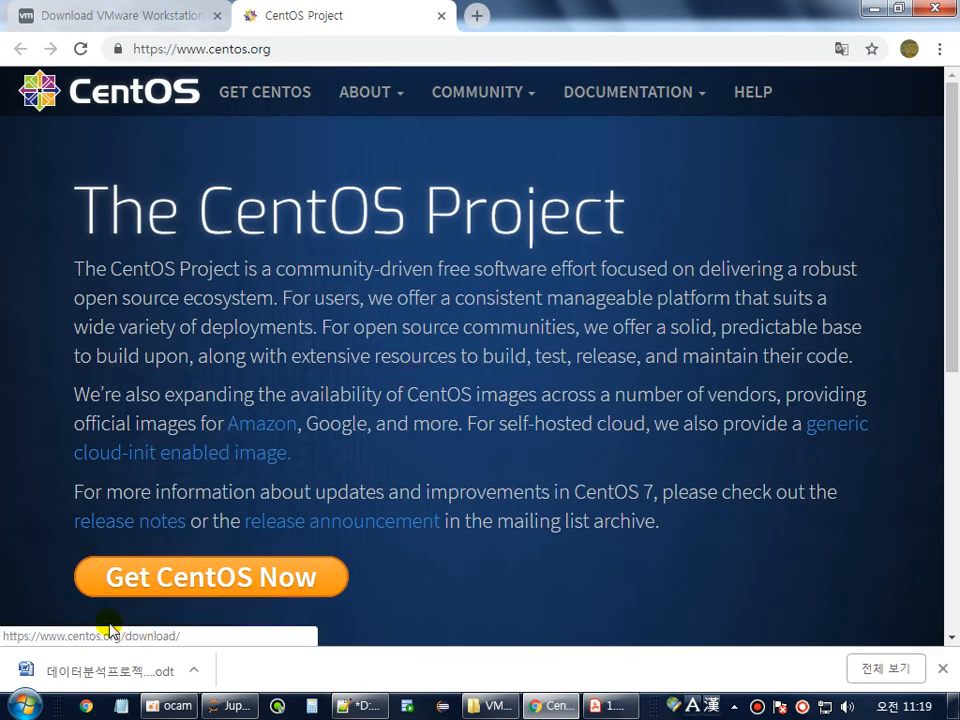
left_click(184, 577)
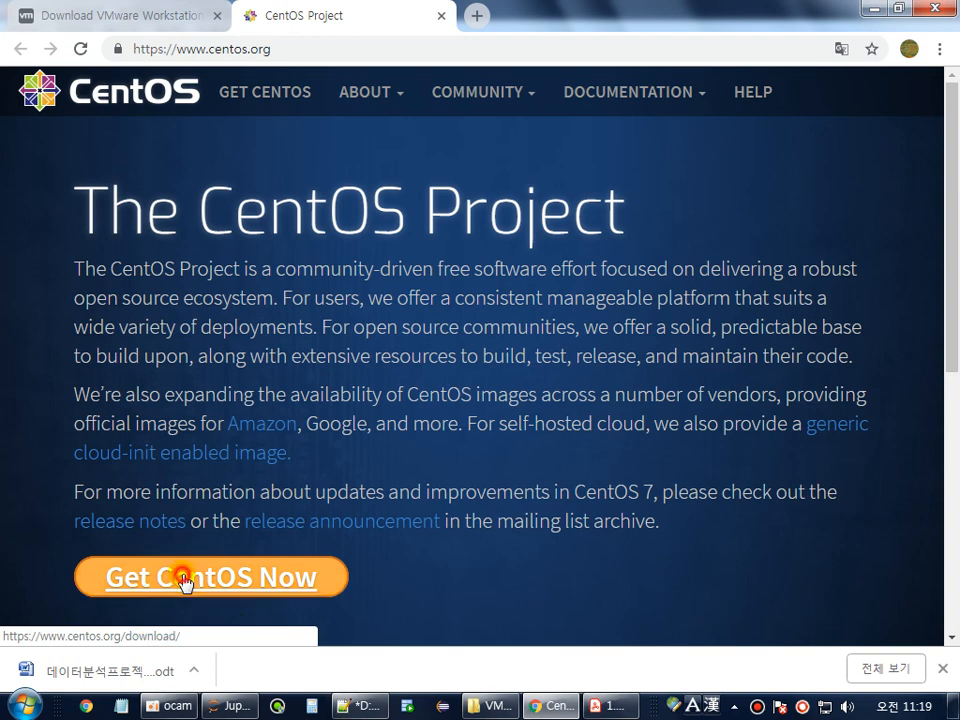
scroll(184, 577, "down", 3)
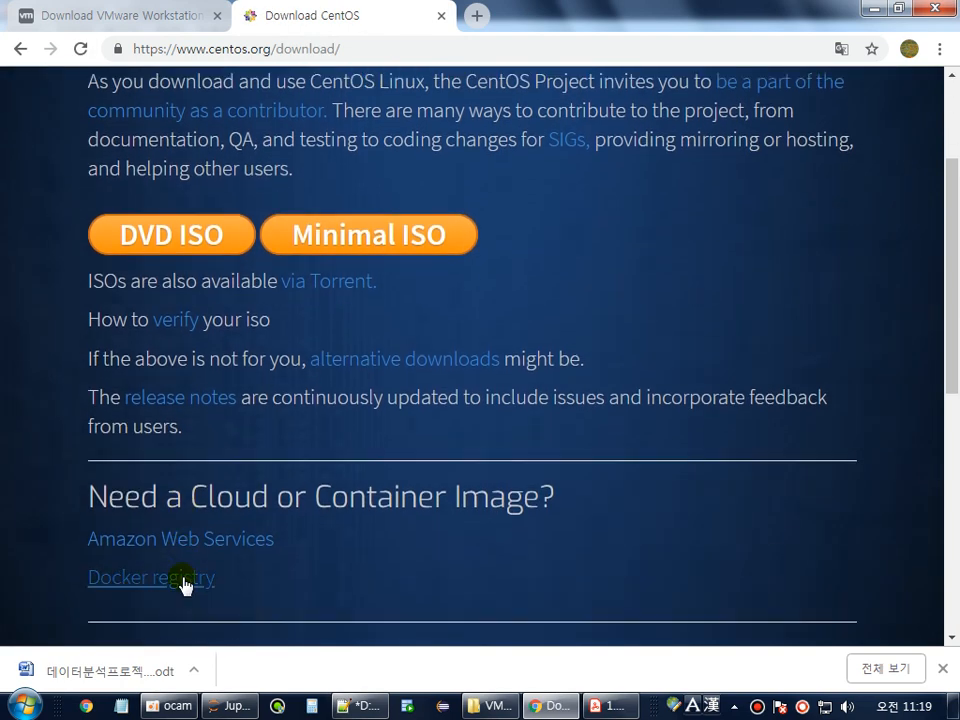
left_click_drag(42, 243, 480, 240)
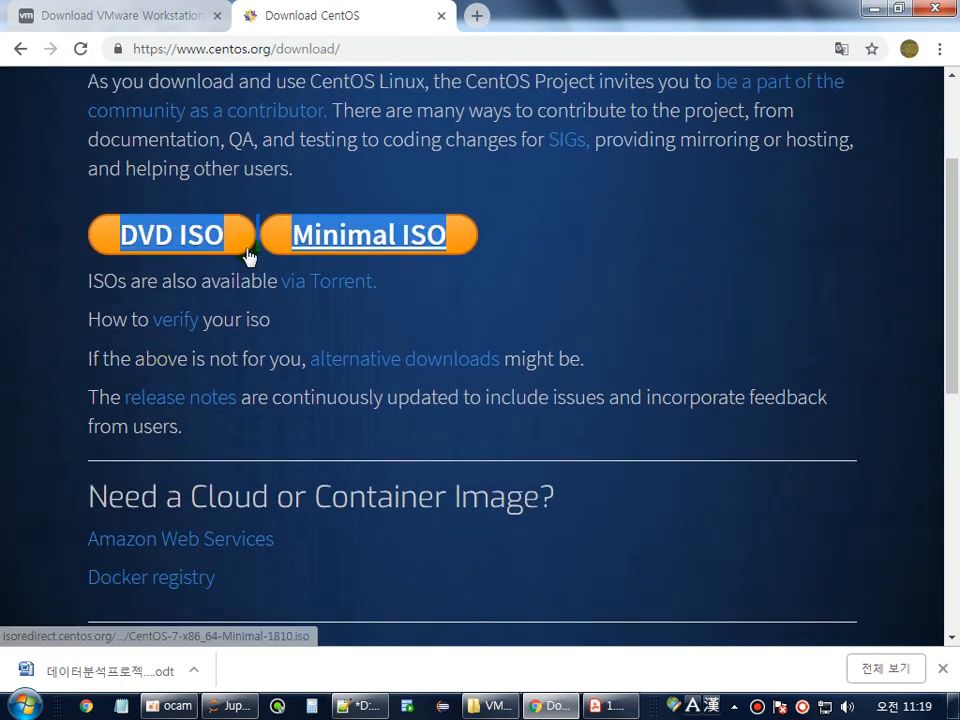
left_click(75, 252)
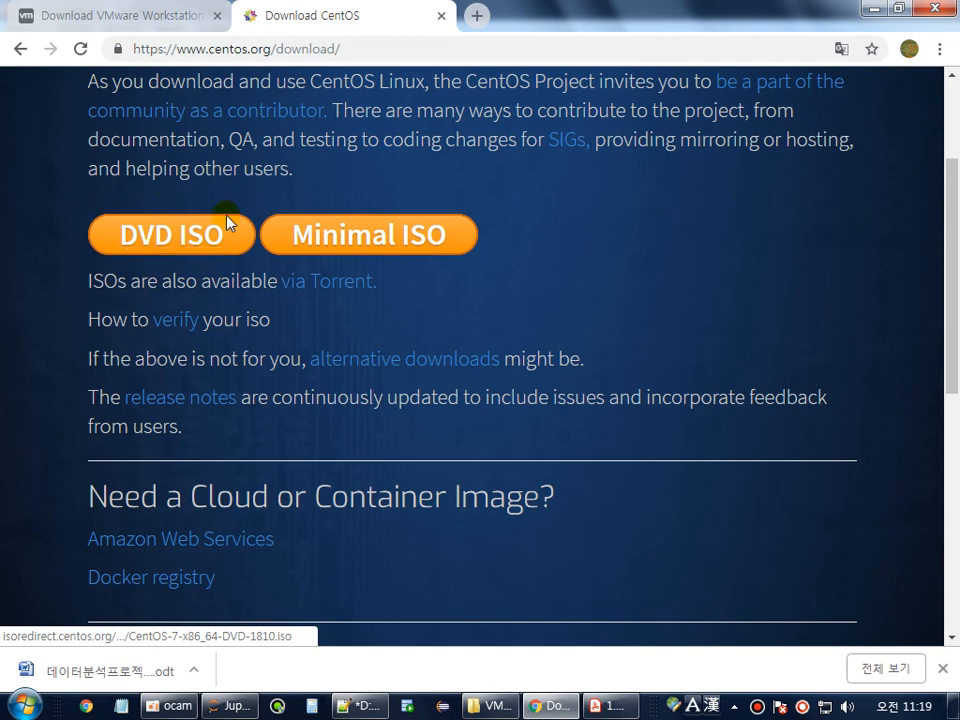
left_click(161, 246)
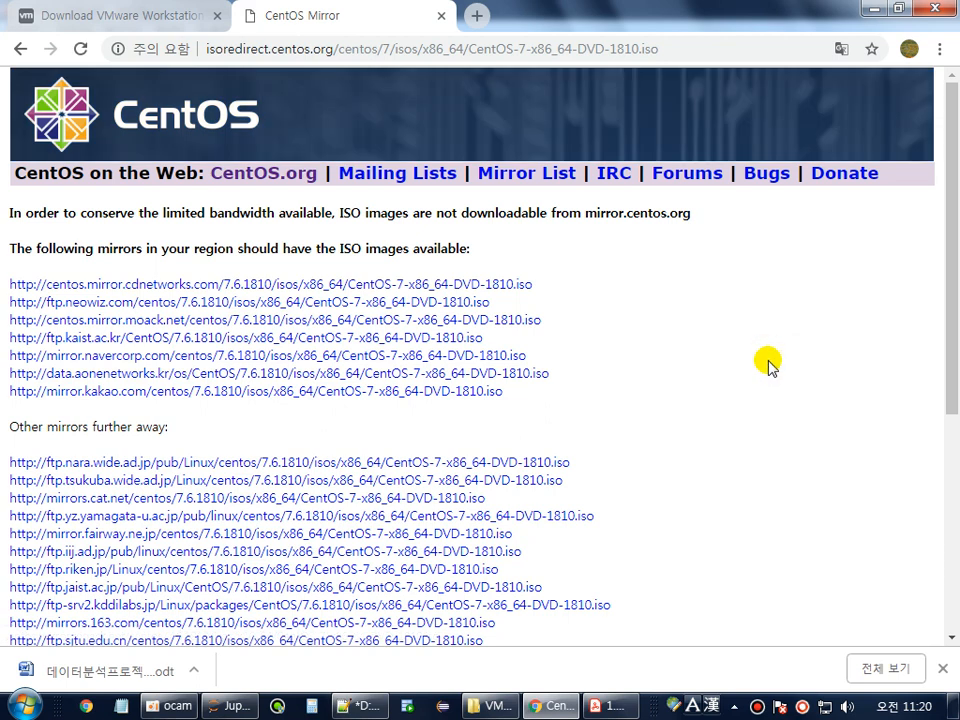
Check the seven nearby mirrors, pick out the kaist mirror link, and return to the PDF.
scroll(724, 348, "down", 1)
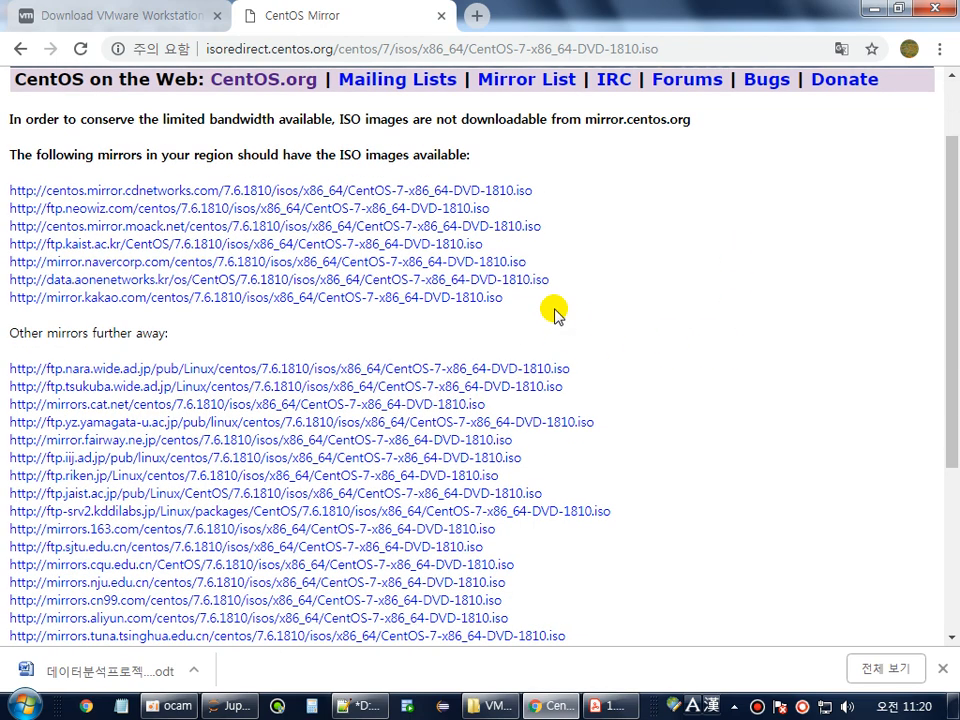
left_click_drag(548, 305, 2, 183)
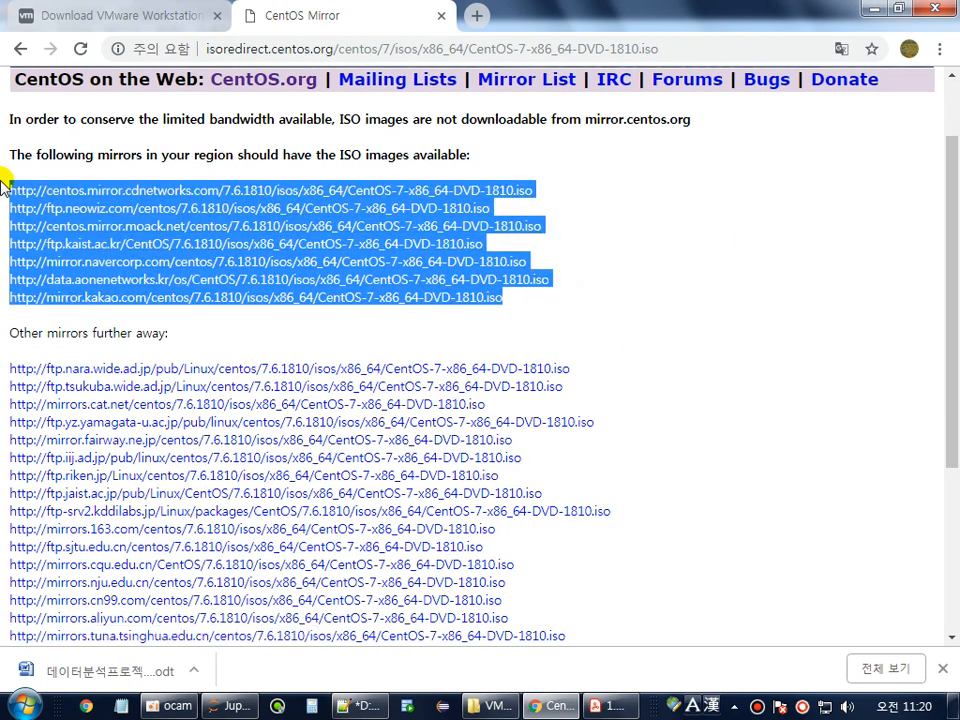
left_click(620, 220)
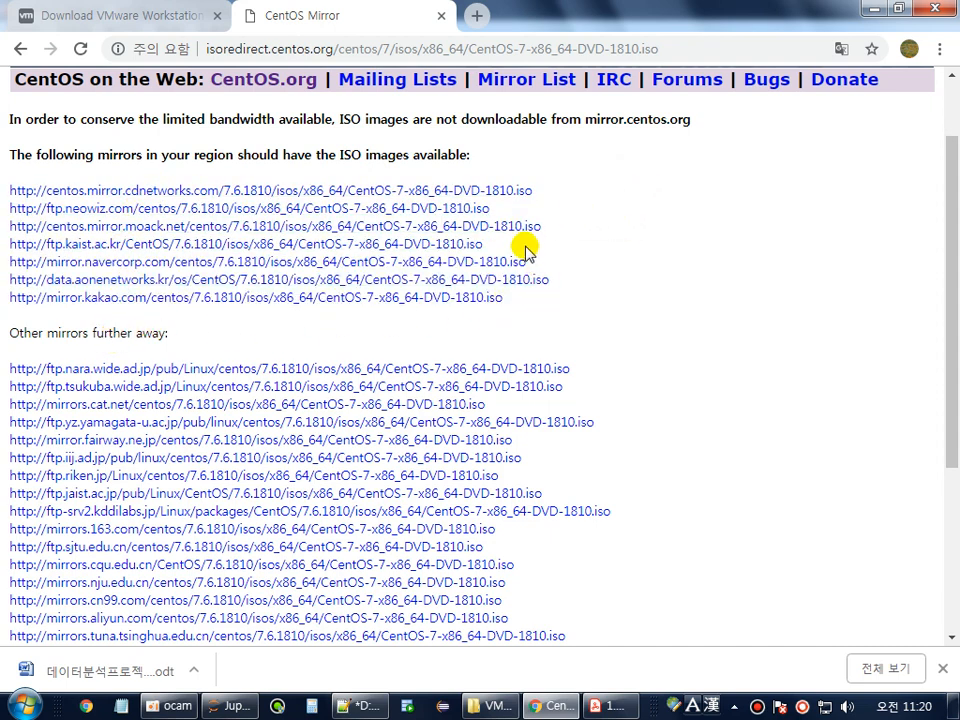
left_click_drag(520, 243, 4, 237)
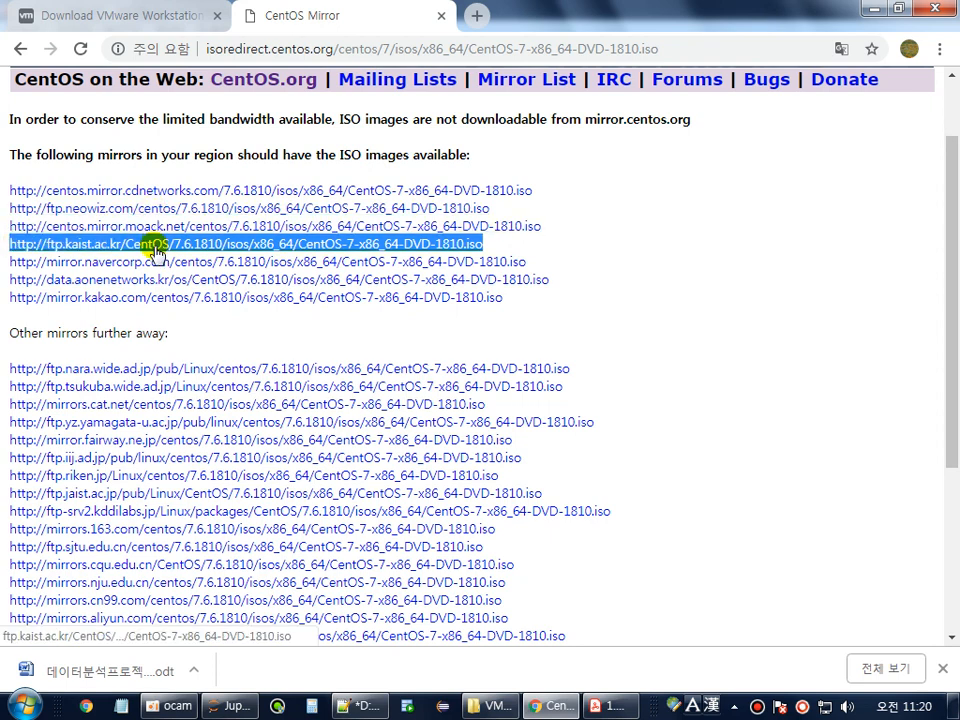
left_click(608, 706)
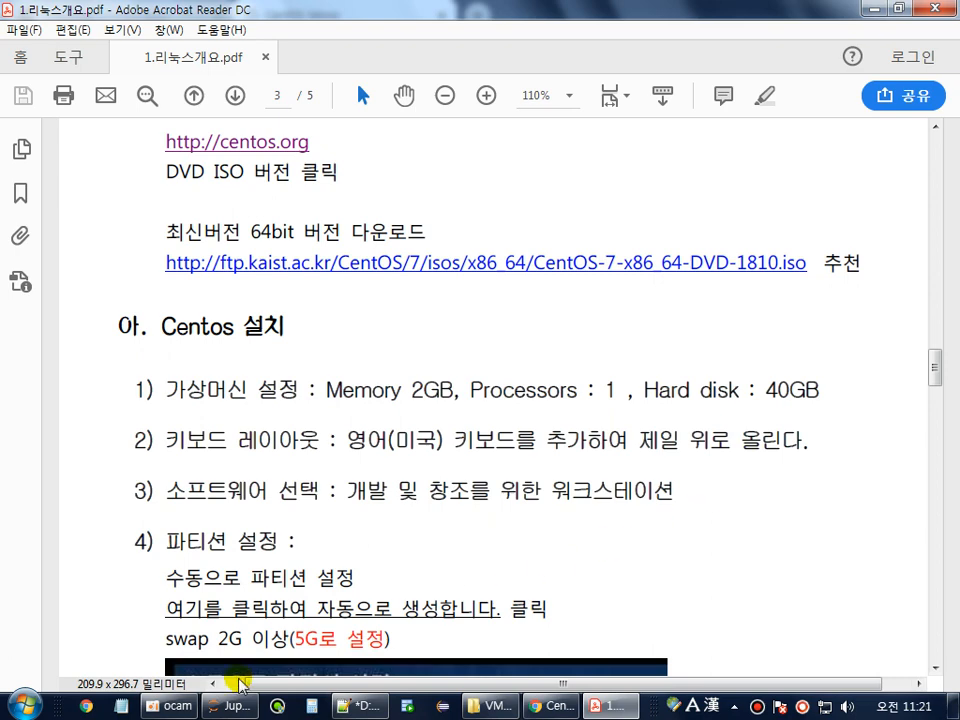
Launch VMware Workstation 15 Player via 'vm' search, maximize it, and select CentOS 7 64-bit.
left_click(24, 704)
type("vm")
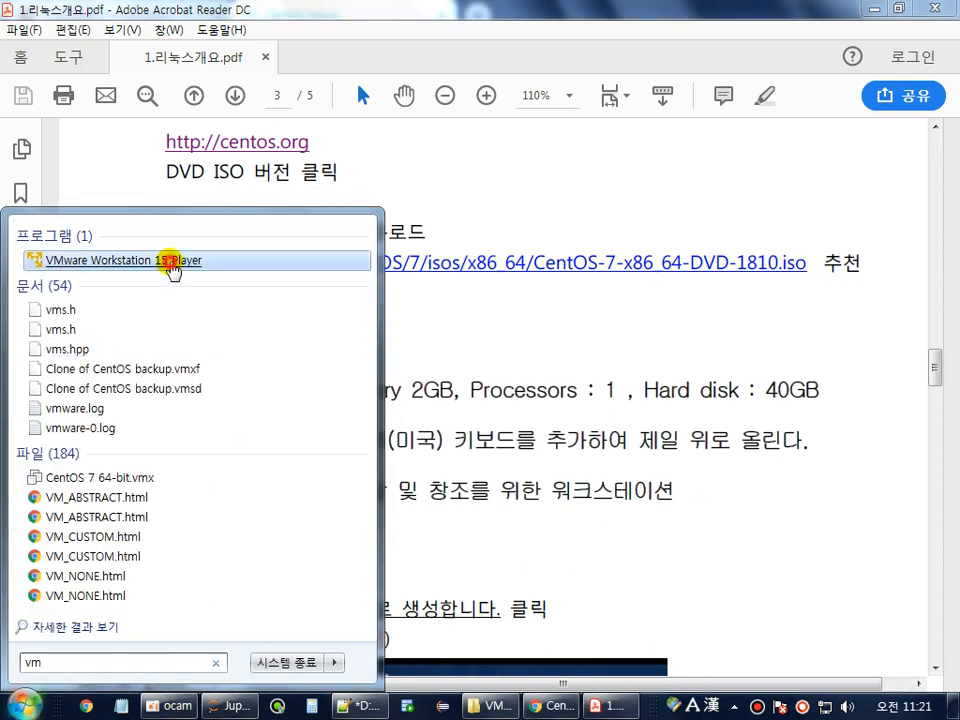
left_click(163, 262)
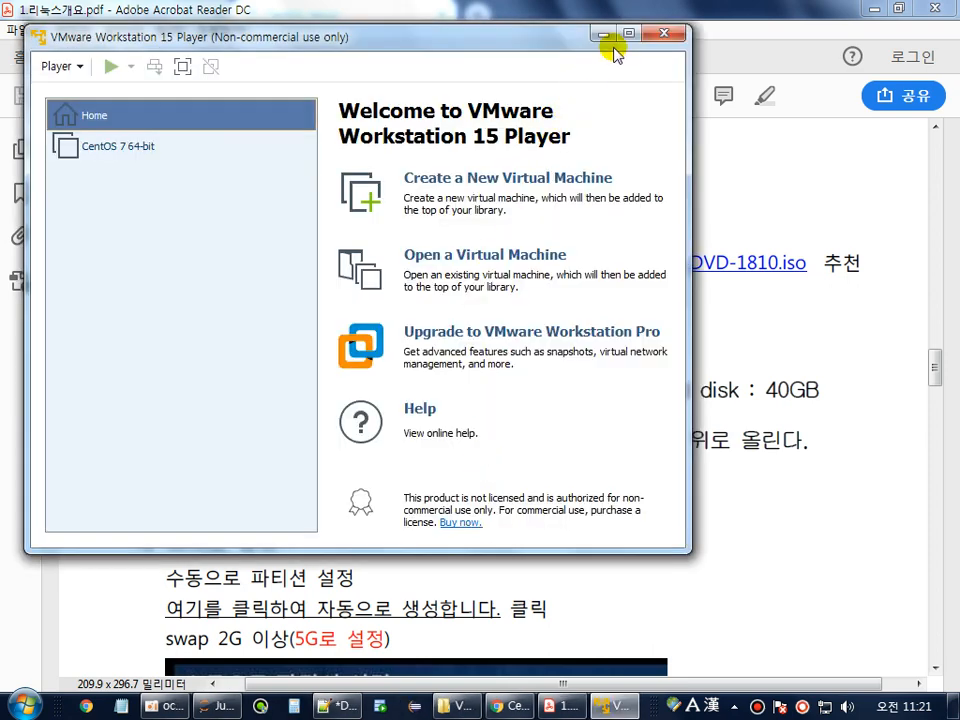
left_click(624, 36)
left_click(109, 272)
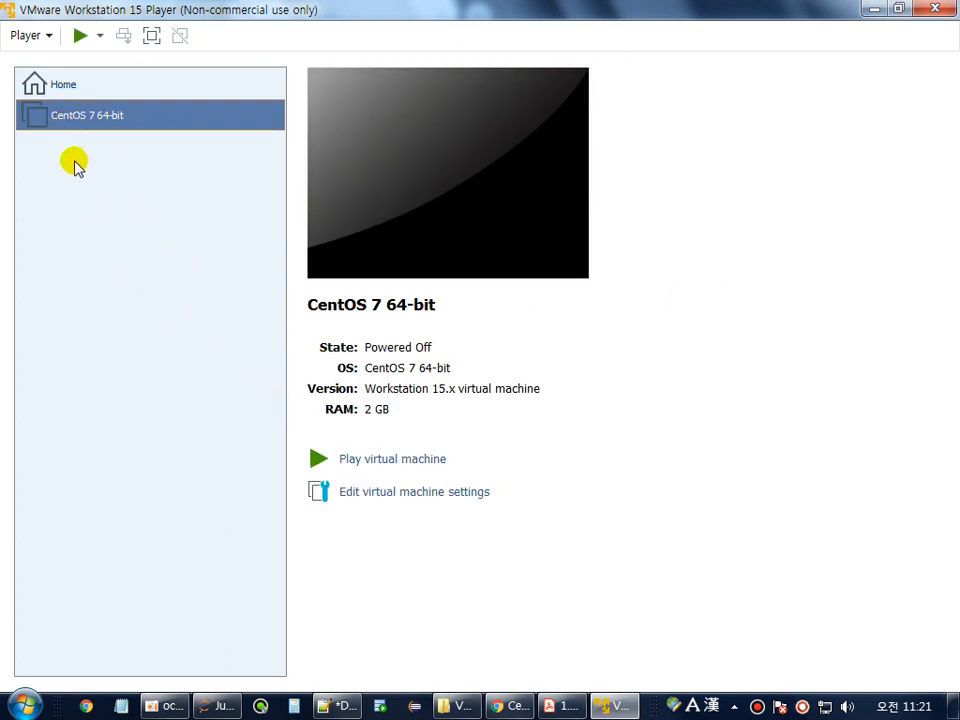
Start a New Virtual Machine from the Player menu, choosing to install the OS later.
left_click(46, 36)
mouse_move(47, 62)
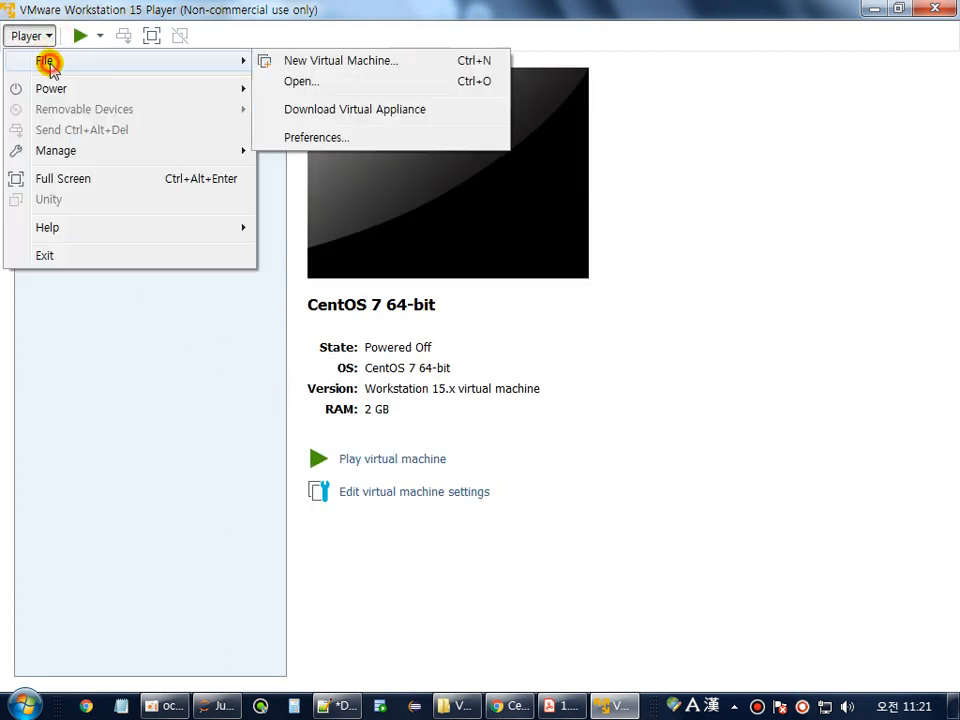
left_click(361, 72)
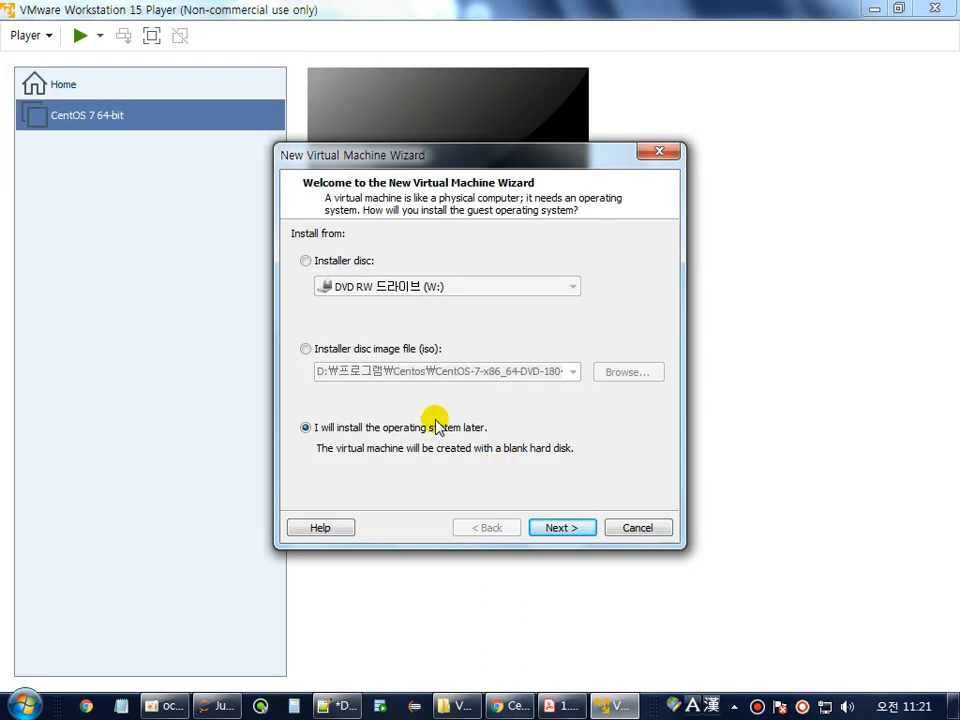
left_click(363, 352)
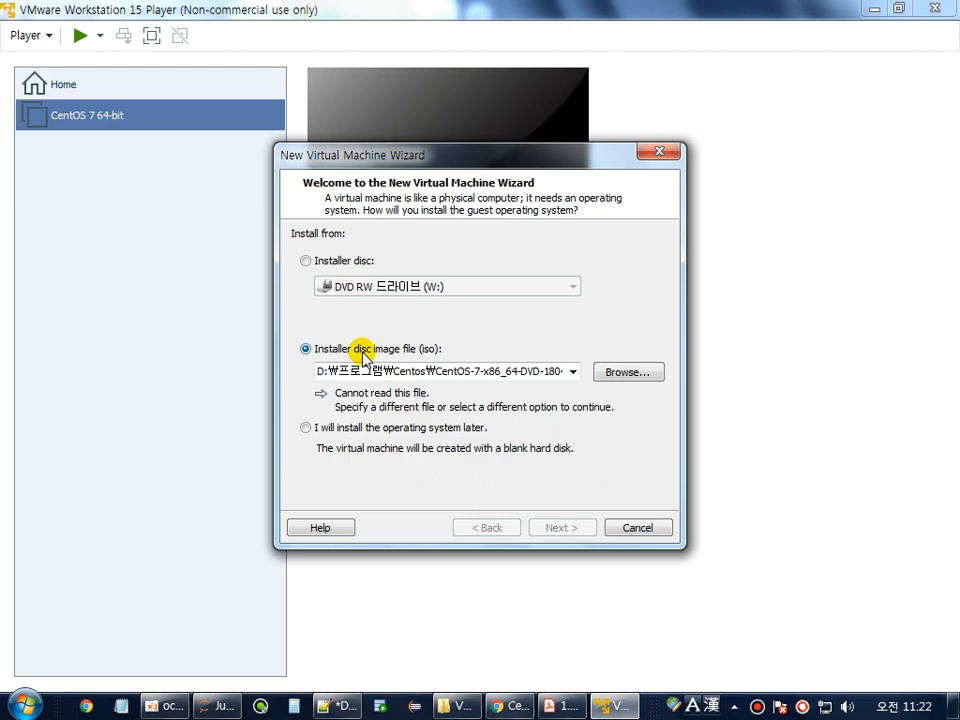
left_click(343, 429)
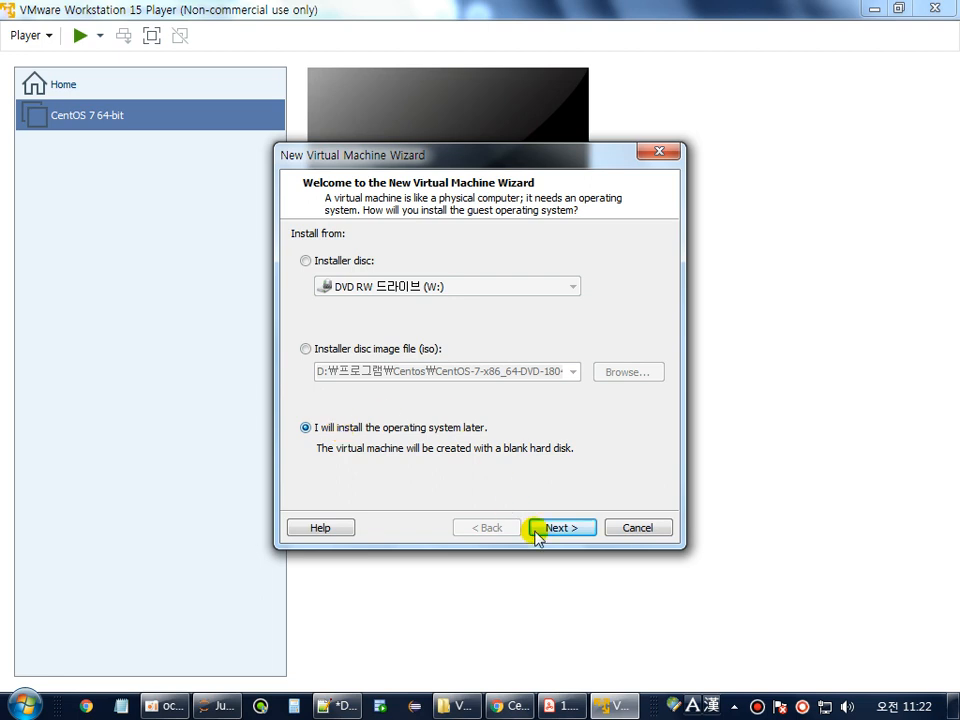
left_click(580, 530)
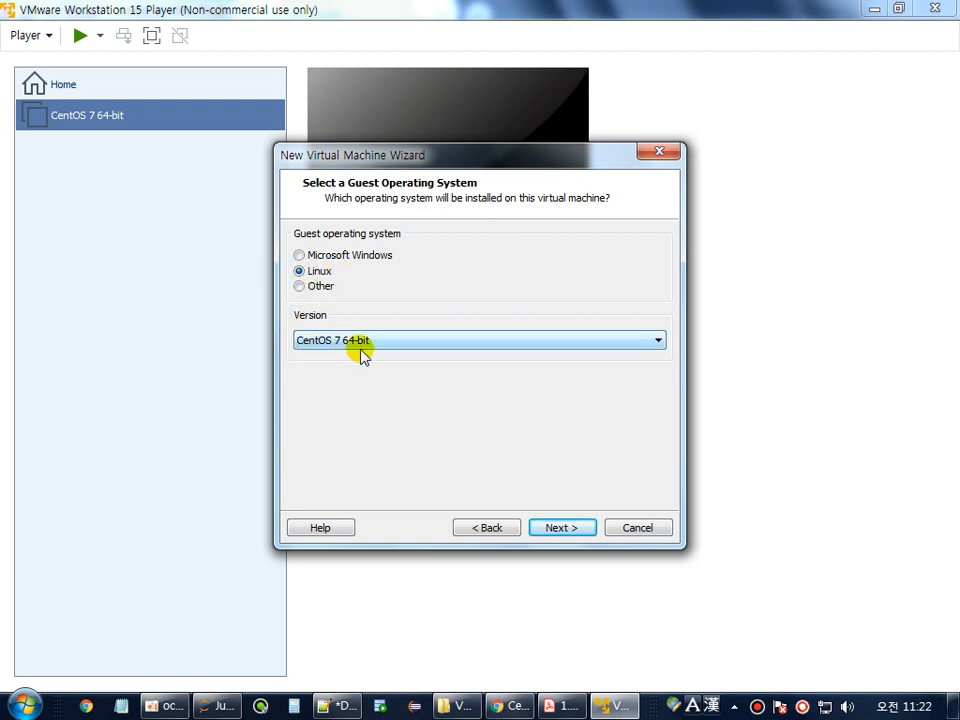
Keep Linux version CentOS 7 64-bit in the Version list and continue to naming.
left_click(437, 341)
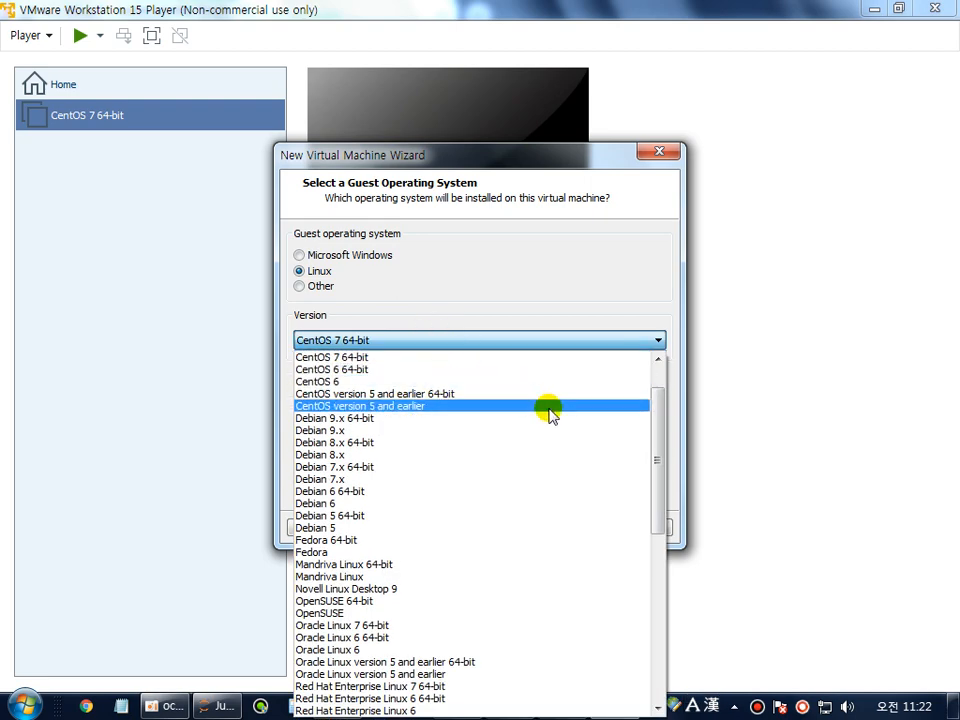
left_click_drag(658, 461, 676, 408)
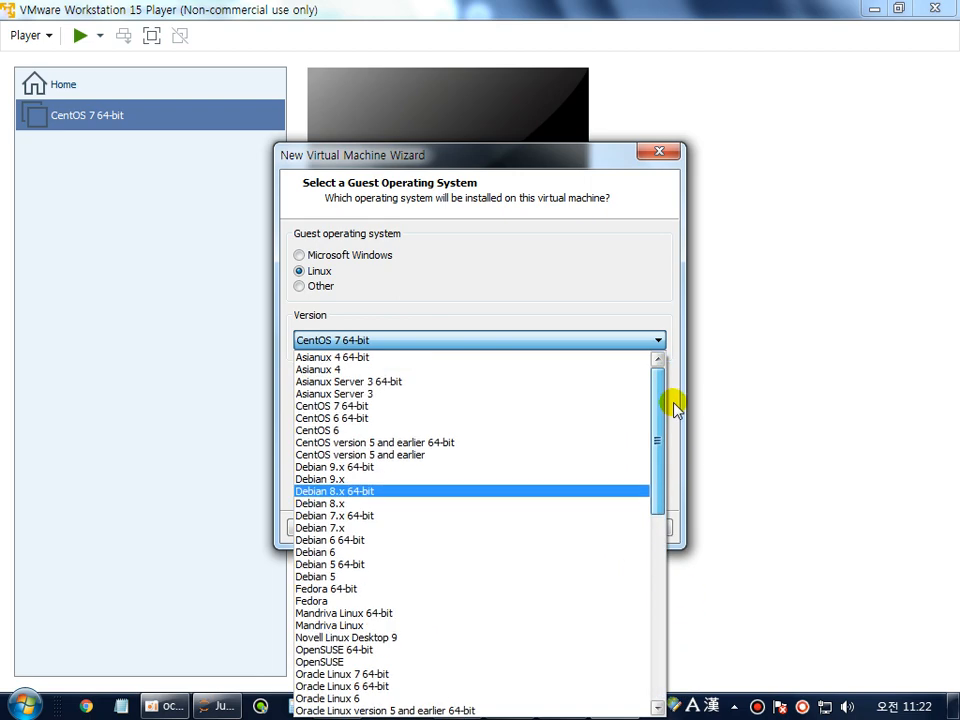
scroll(472, 450, "down", 2)
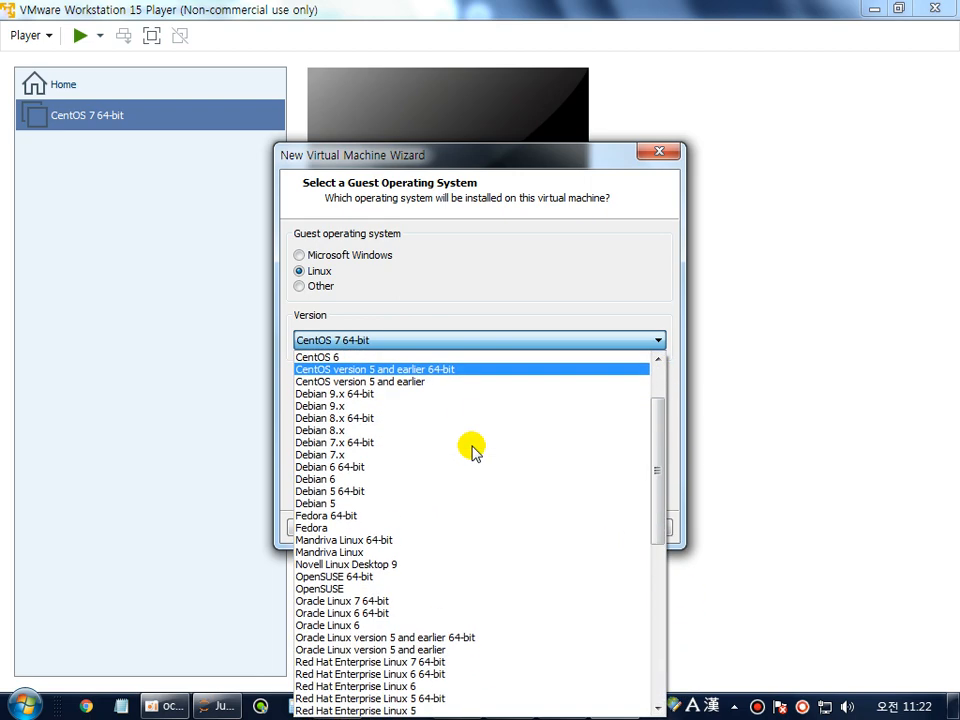
scroll(472, 447, "down", 2)
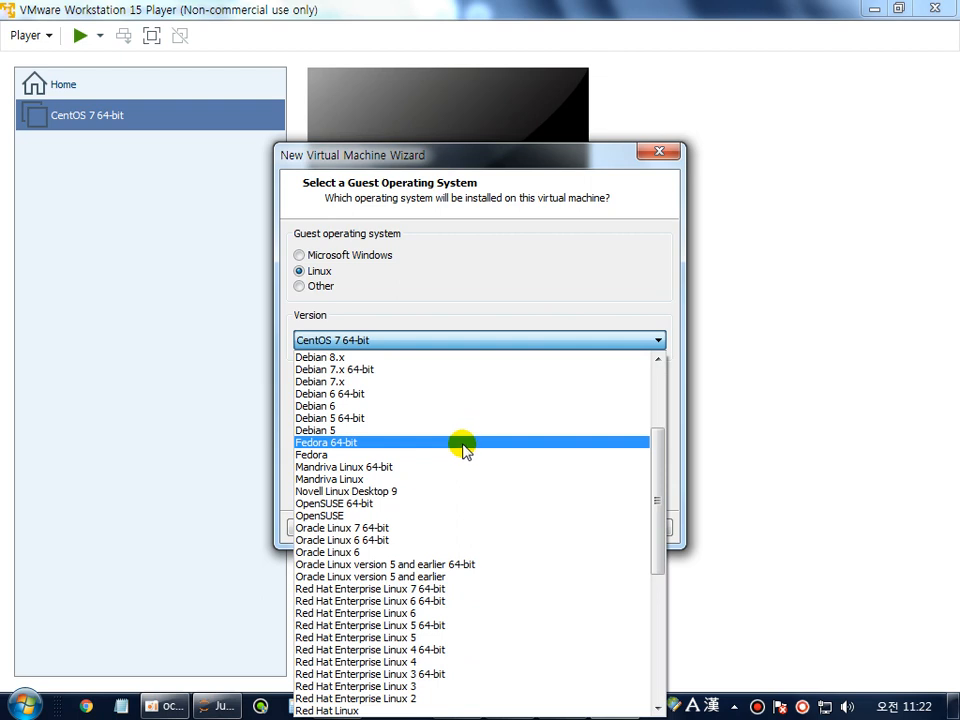
left_click(359, 342)
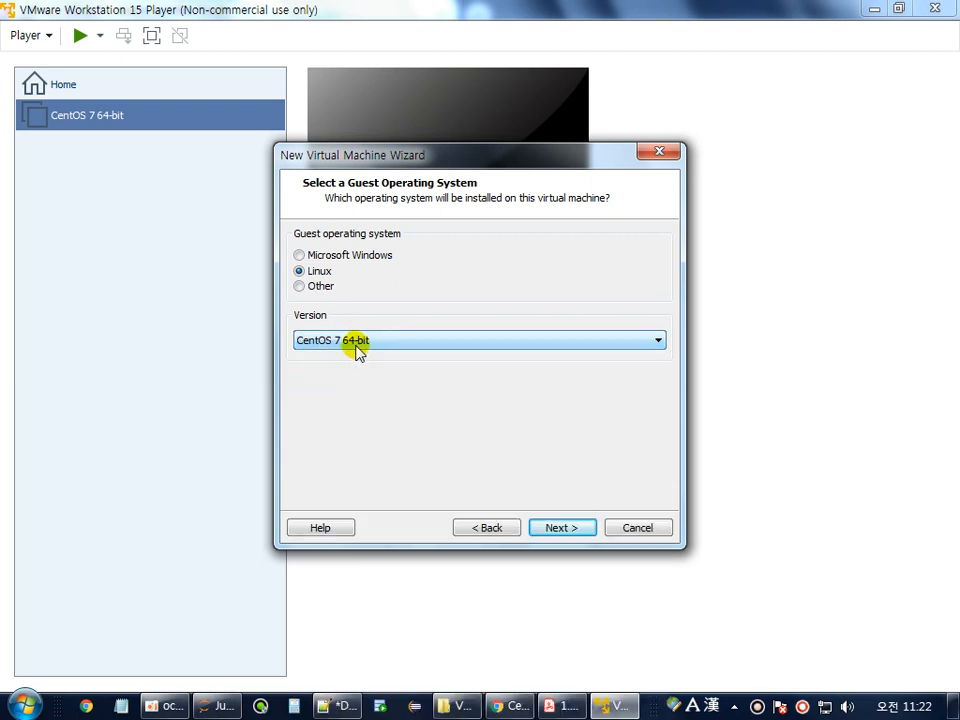
left_click(572, 527)
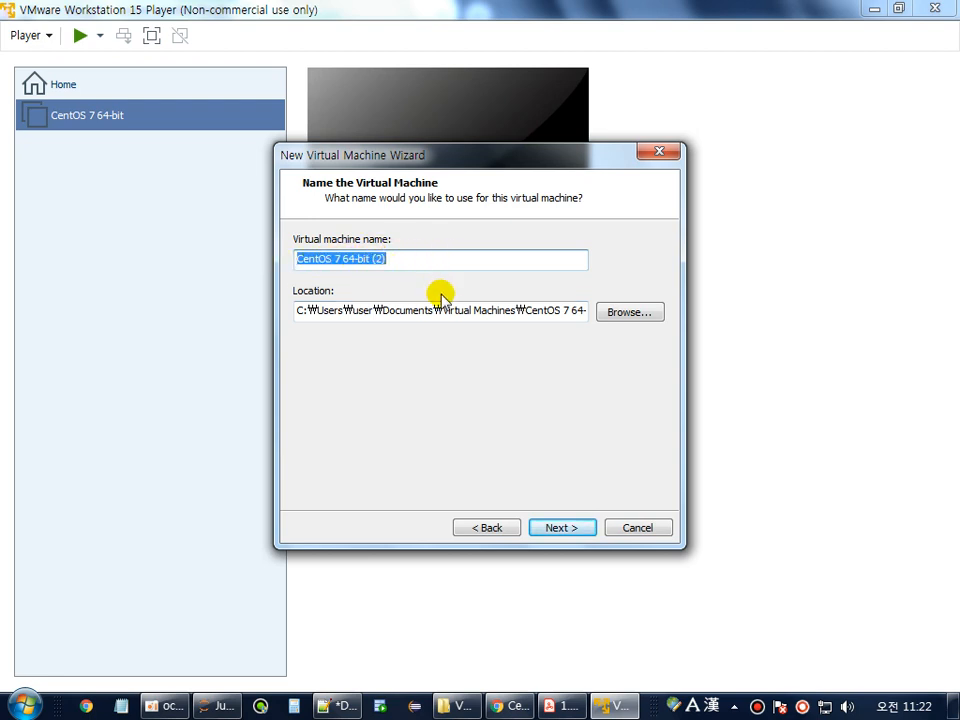
Name the new virtual machine CentOS_1218 and move on to the disk capacity page.
type("CentOS_1218")
left_click(408, 252)
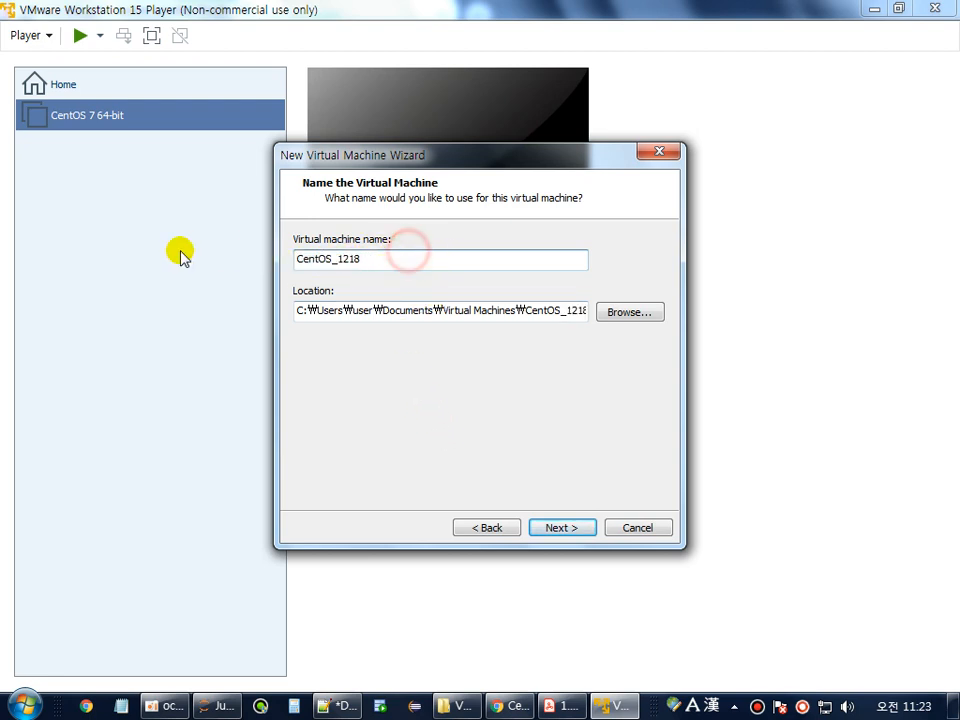
left_click_drag(358, 259, 285, 251)
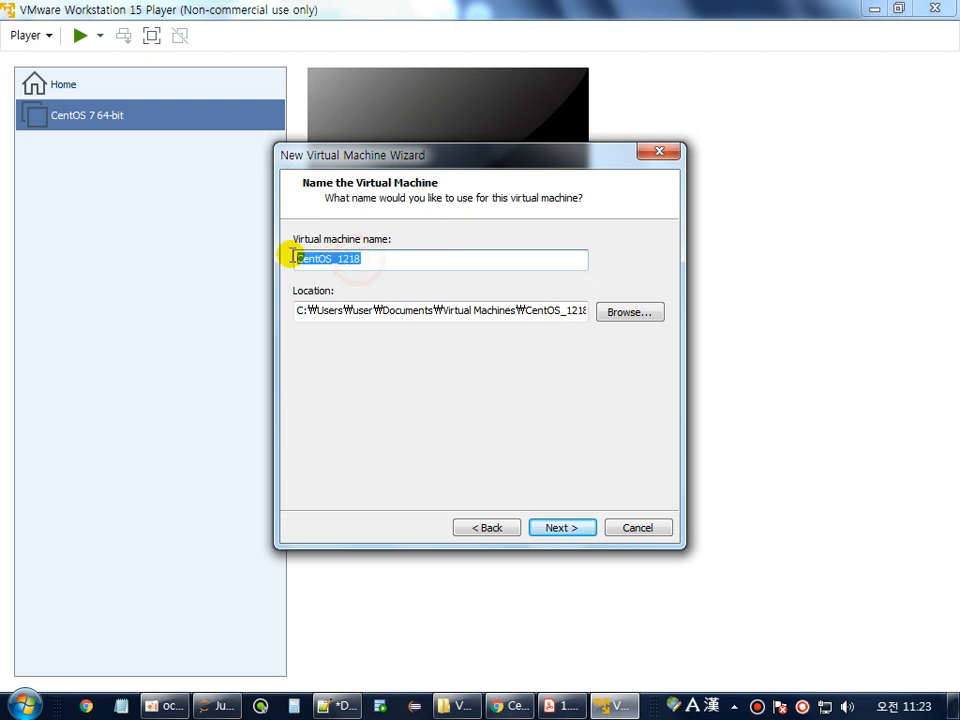
left_click(558, 527)
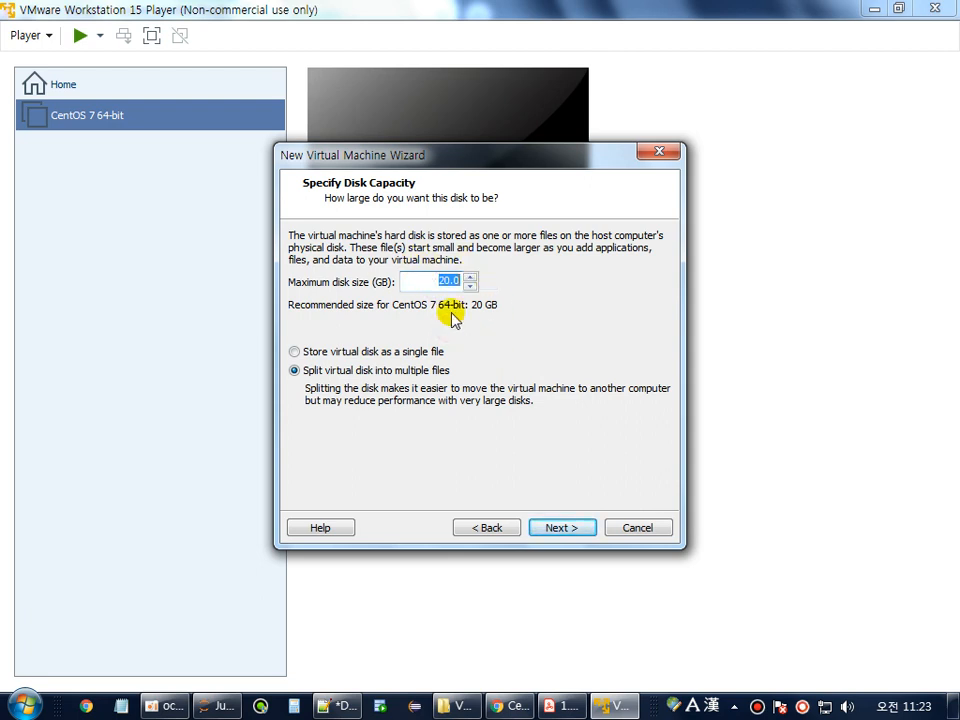
Keep the 40 GB maximum disk size, store the virtual disk as a single file, and proceed.
type("40")
key("ctrl+a")
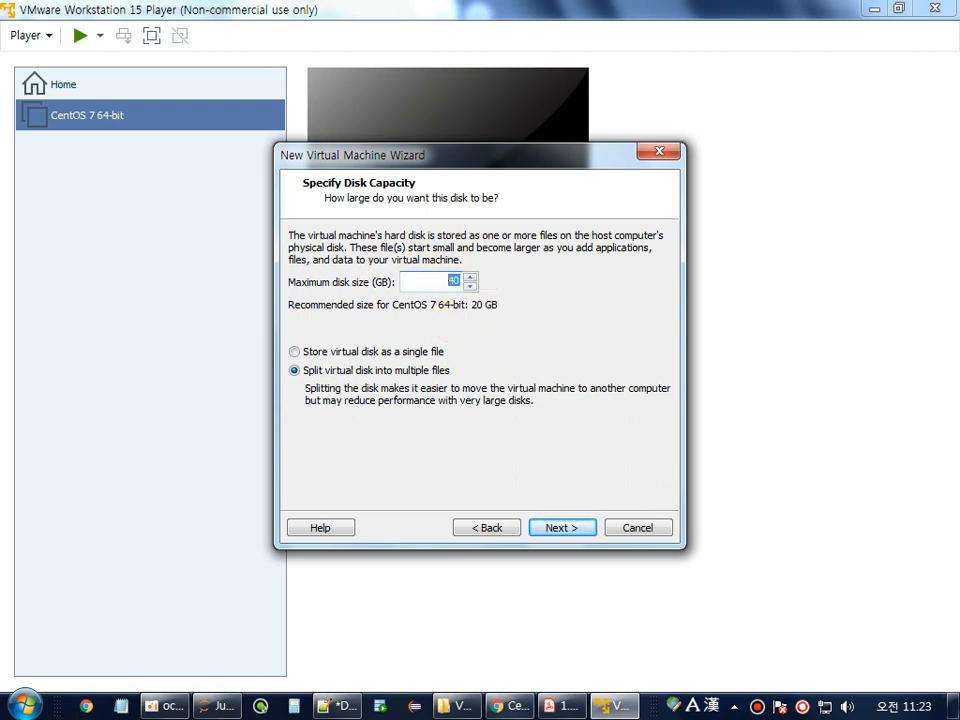
left_click(370, 354)
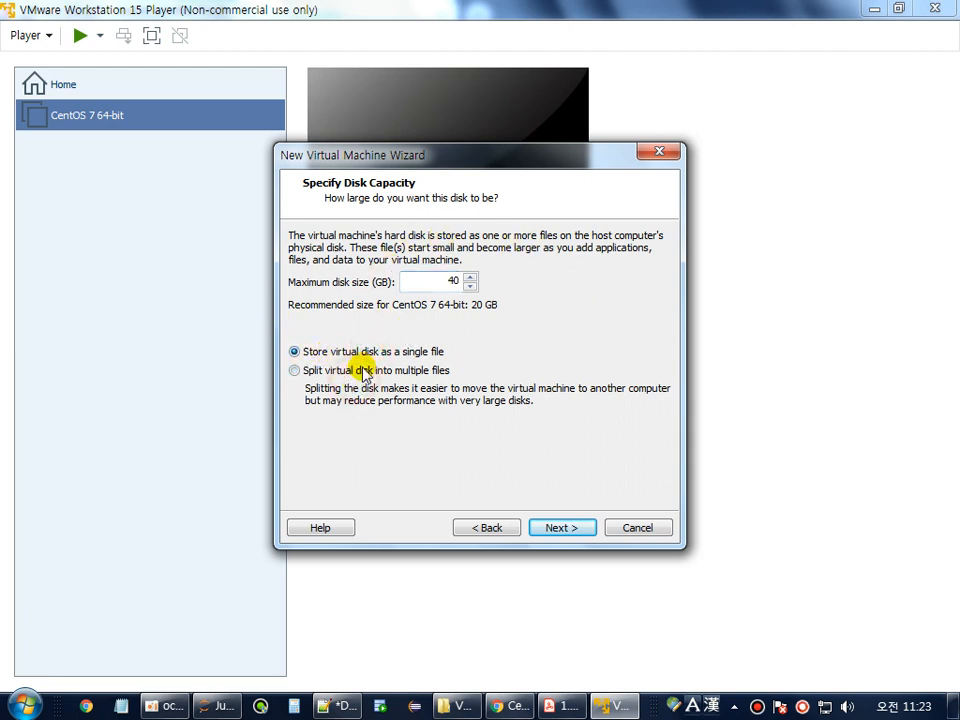
left_click(361, 367)
left_click(370, 353)
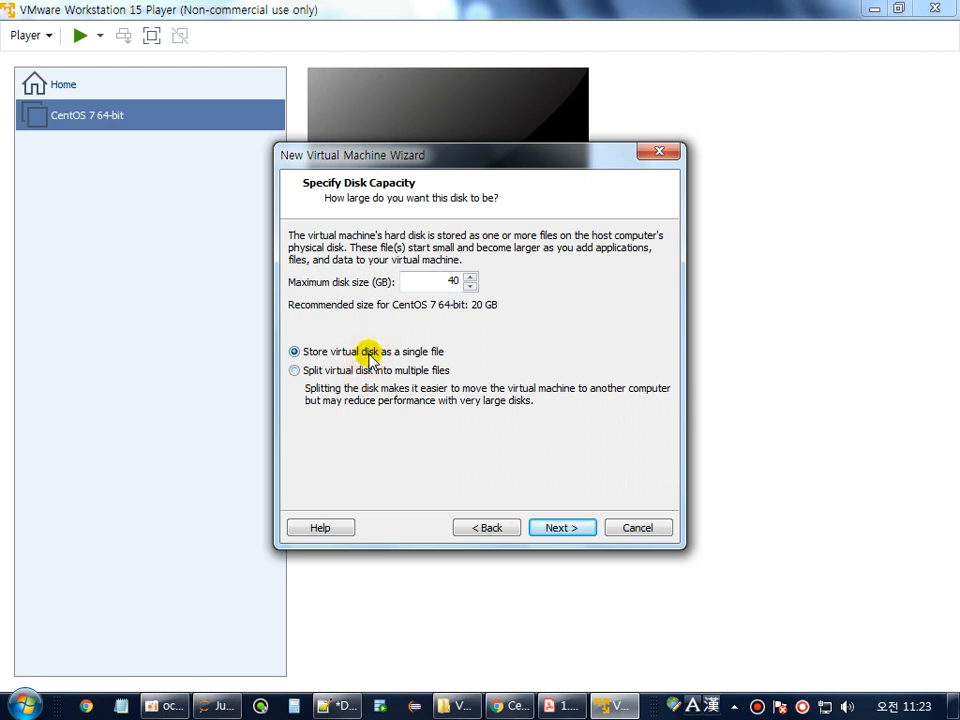
left_click(370, 370)
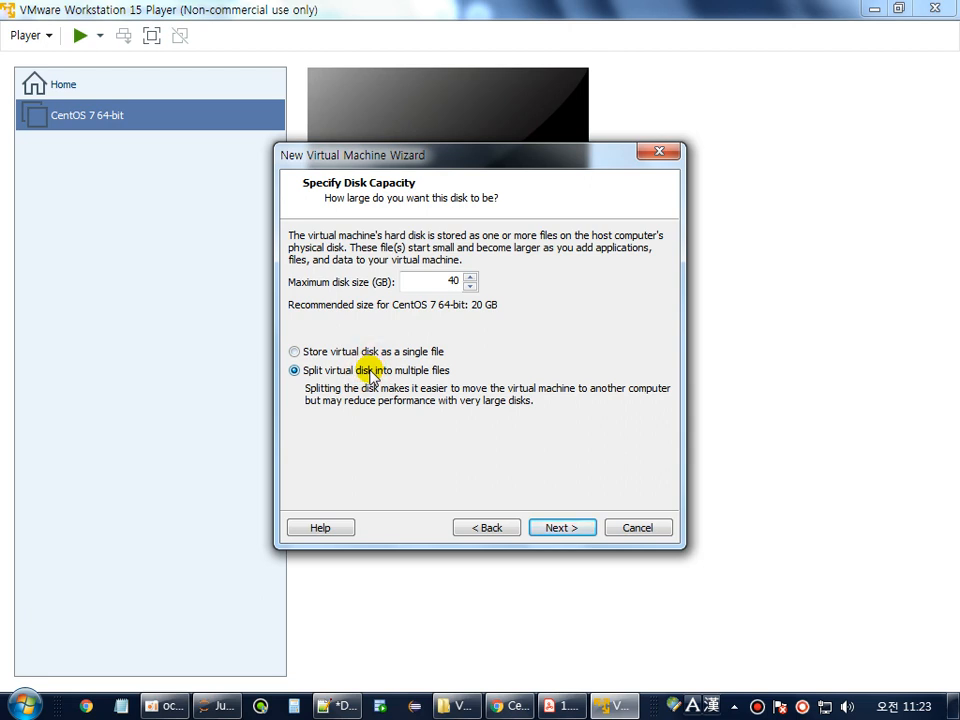
left_click(420, 351)
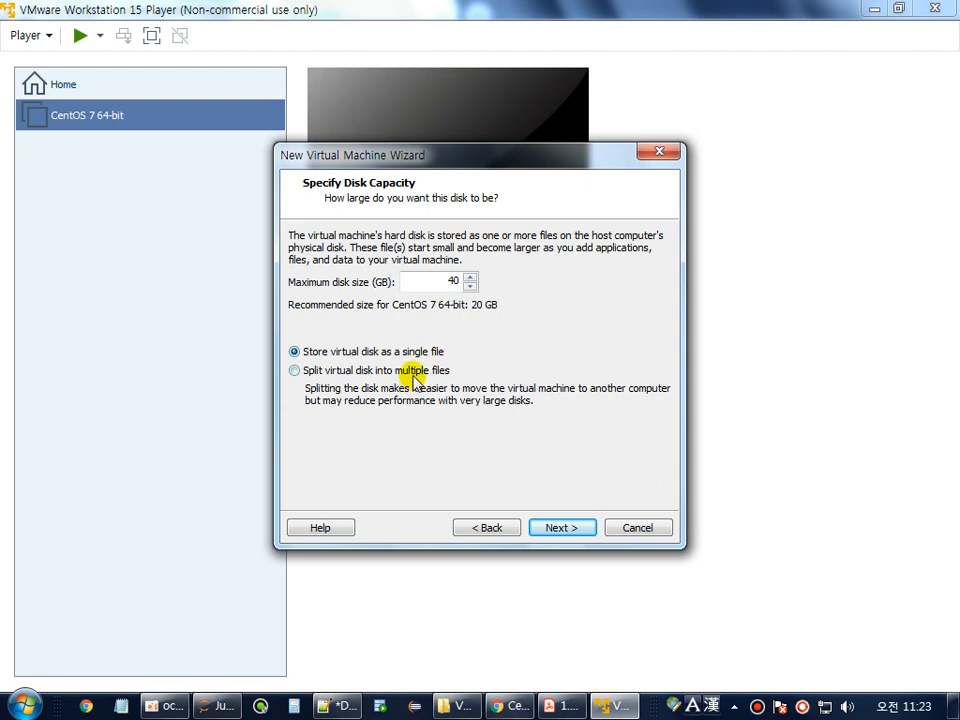
left_click(414, 373)
left_click(394, 351)
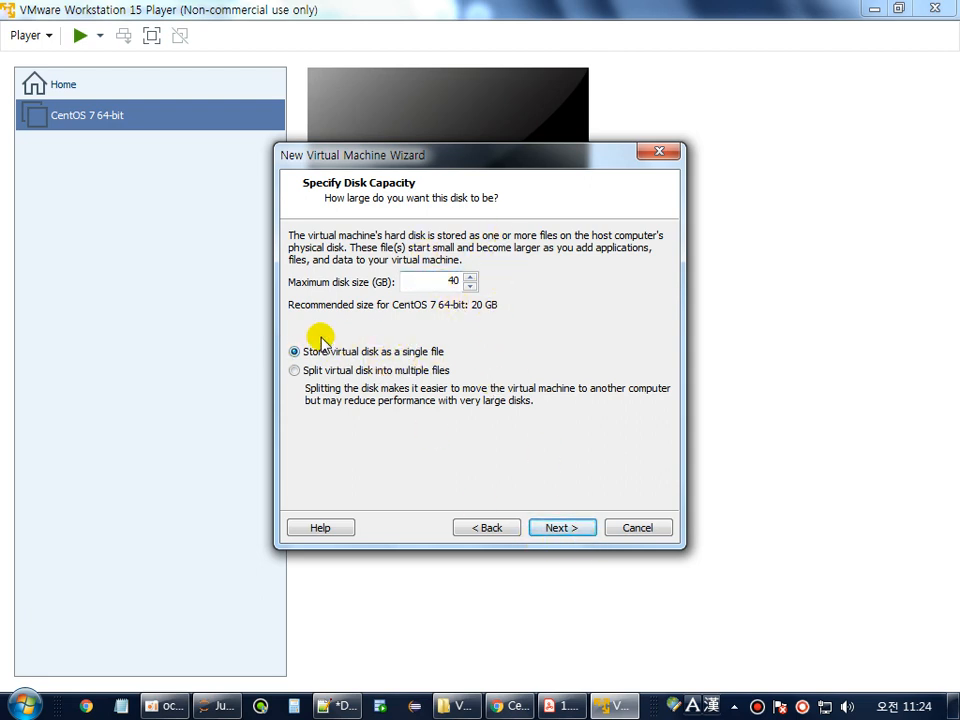
left_click(577, 530)
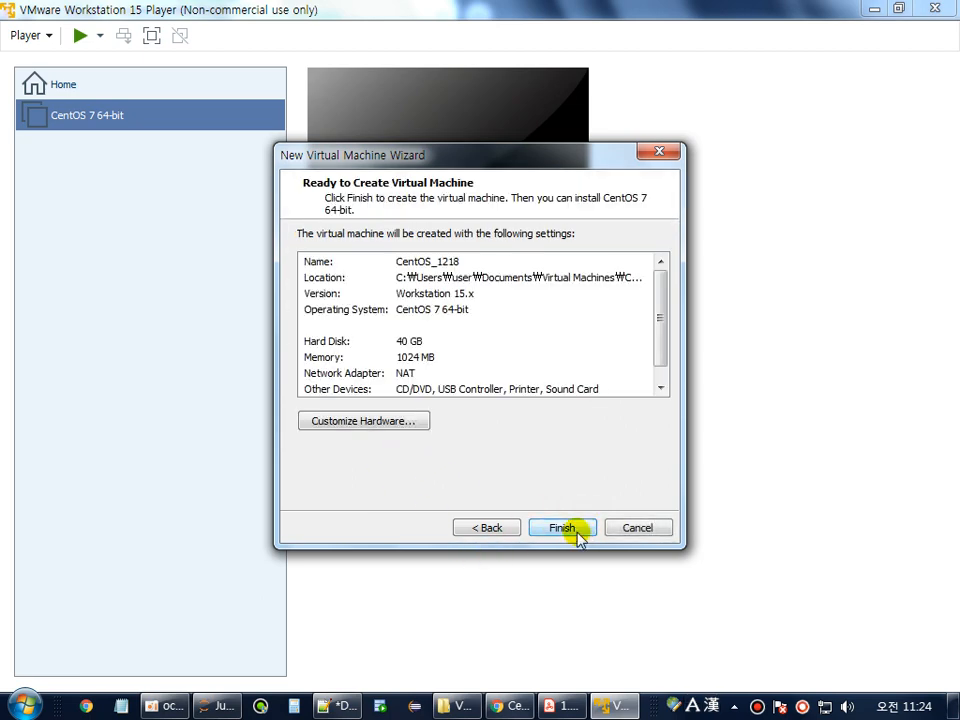
Finish the wizard to create the CentOS_1218 virtual machine.
left_click(577, 532)
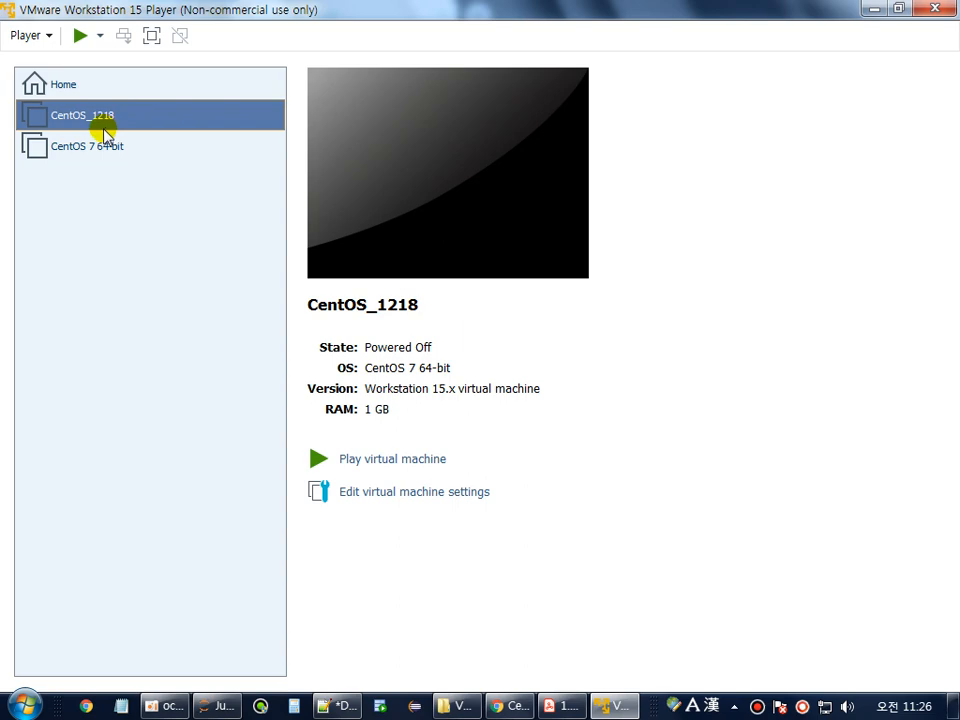
In CentOS_1218's hardware settings, change the memory from 1024 MB to 2048 MB.
left_click(380, 496)
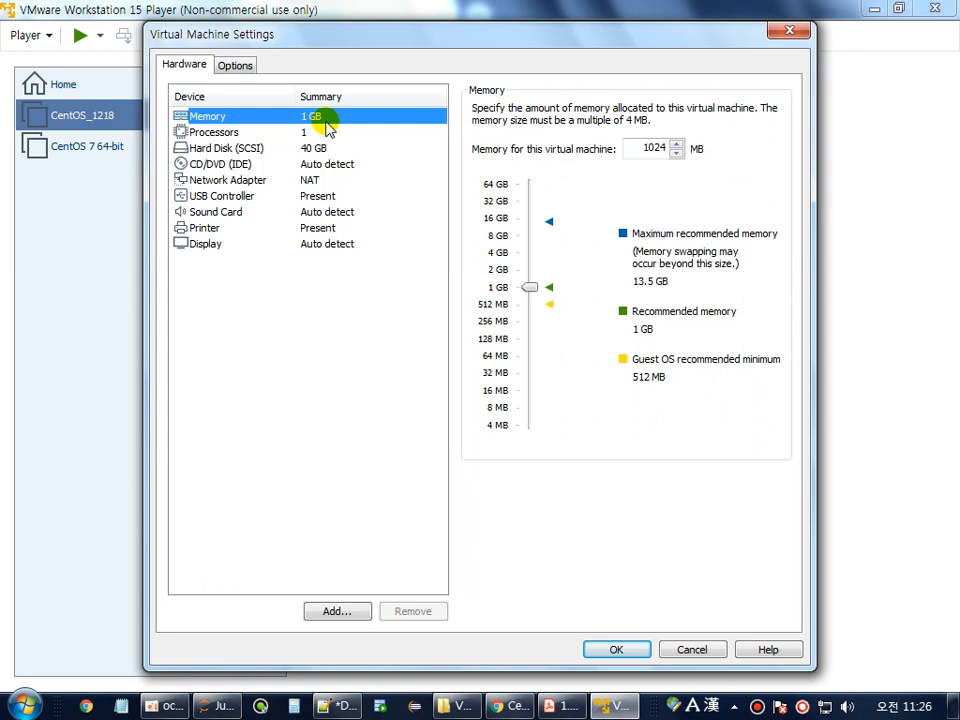
double_click(650, 148)
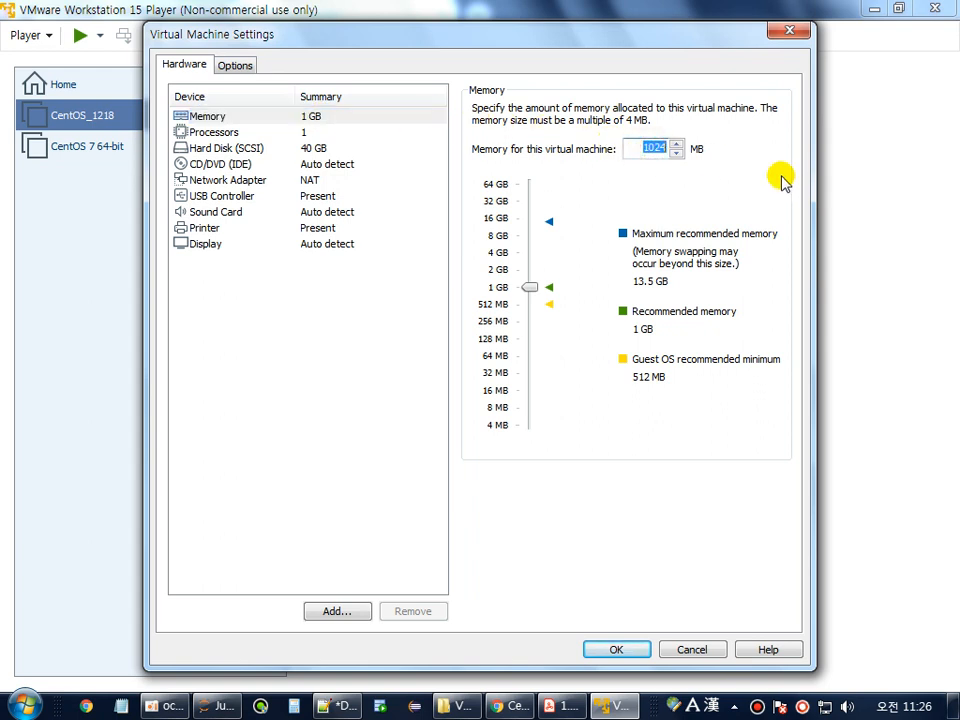
type("2048")
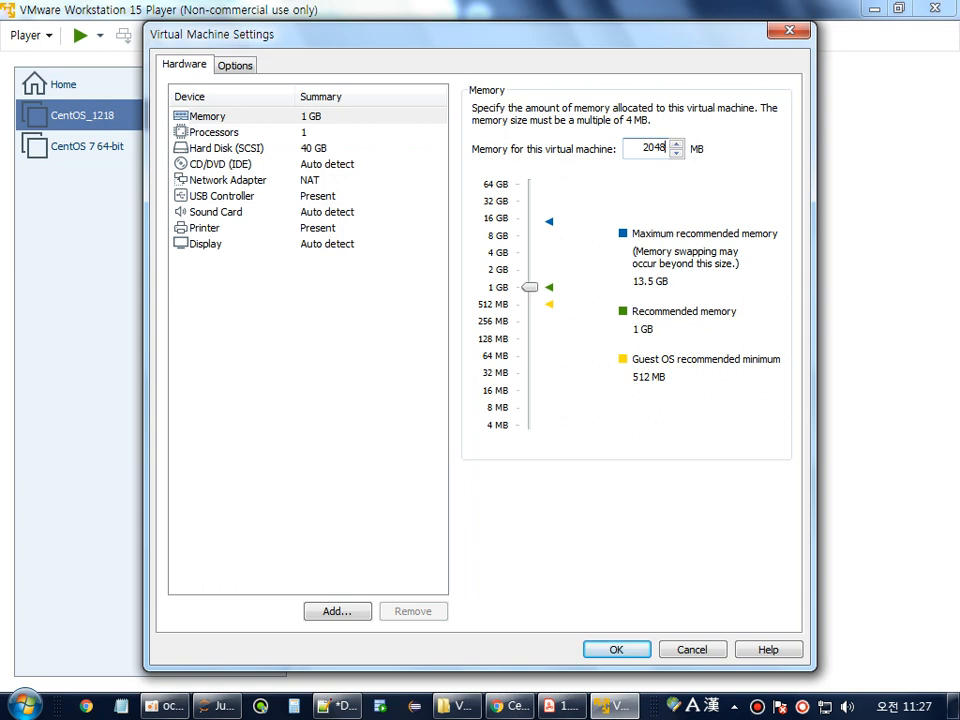
double_click(653, 148)
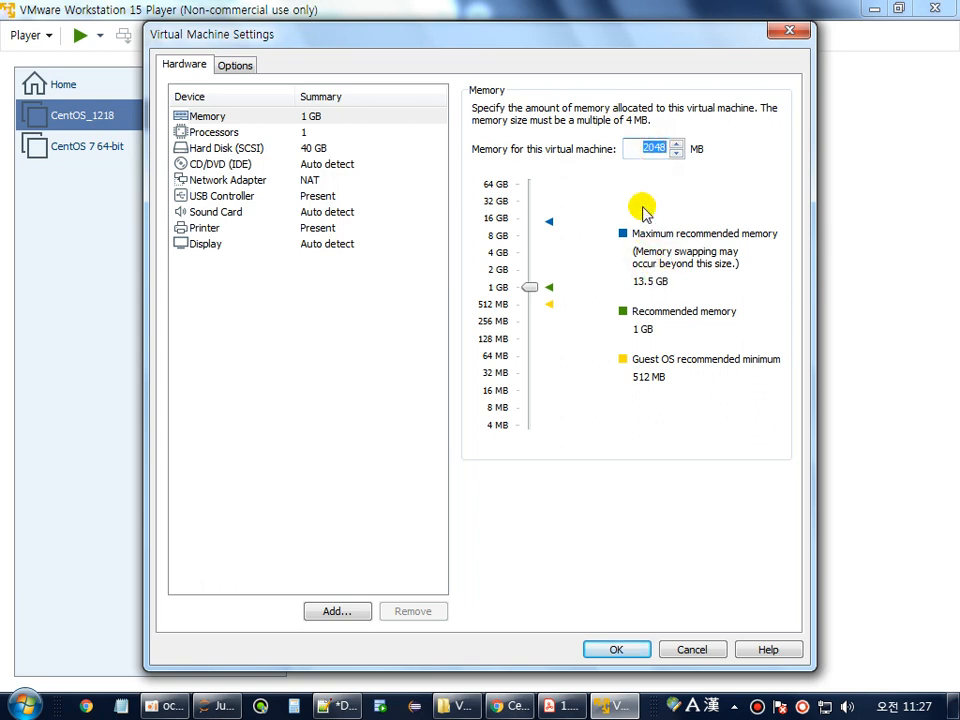
left_click(636, 148)
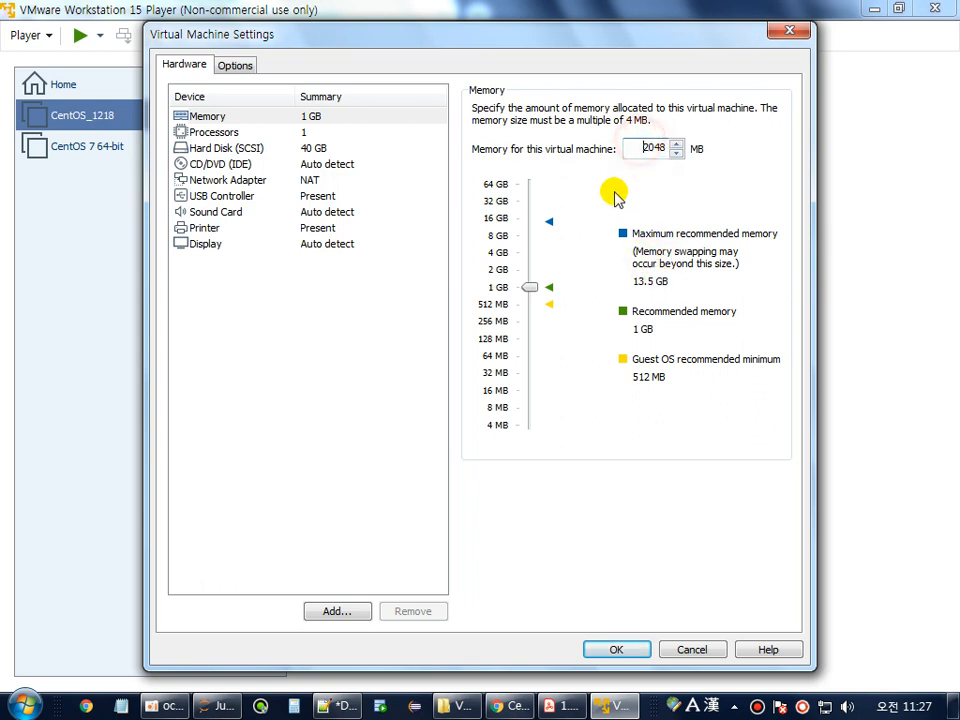
left_click(216, 133)
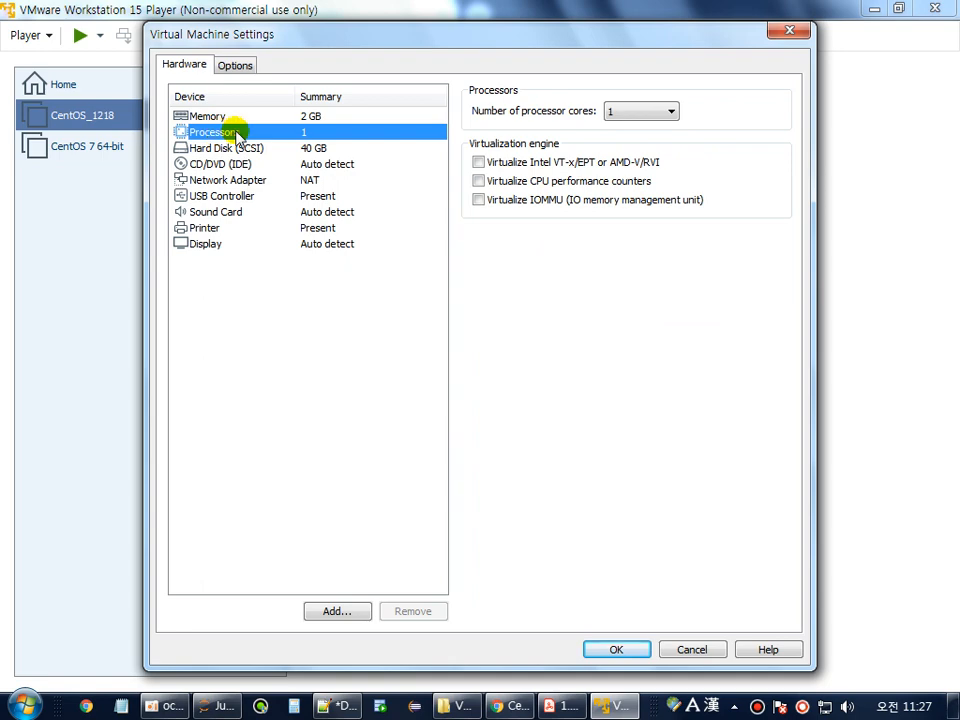
right_click(652, 705)
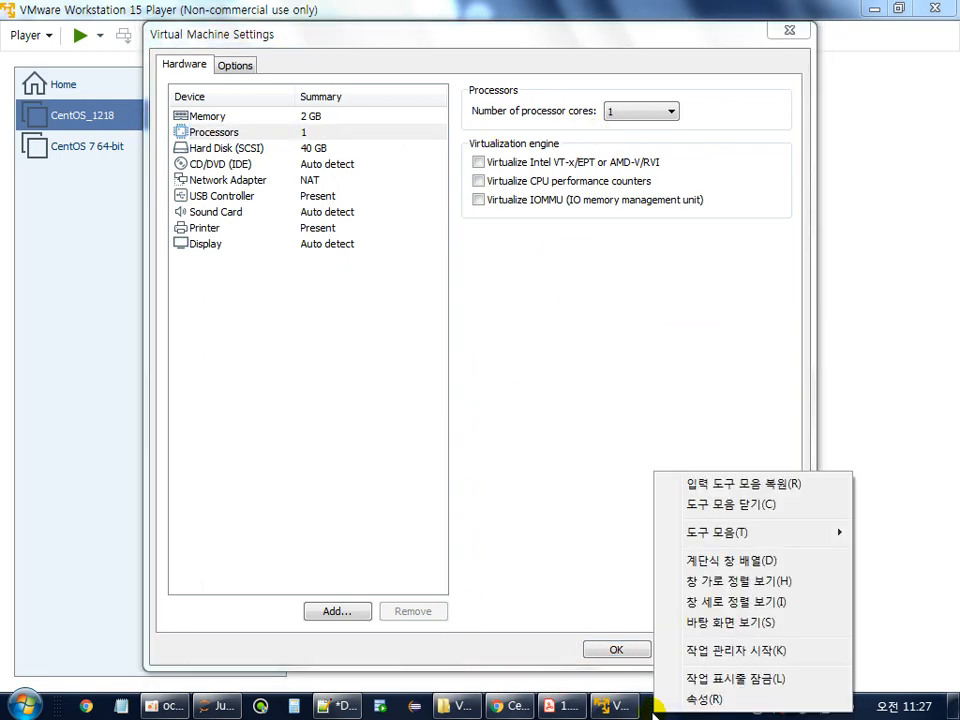
left_click(697, 652)
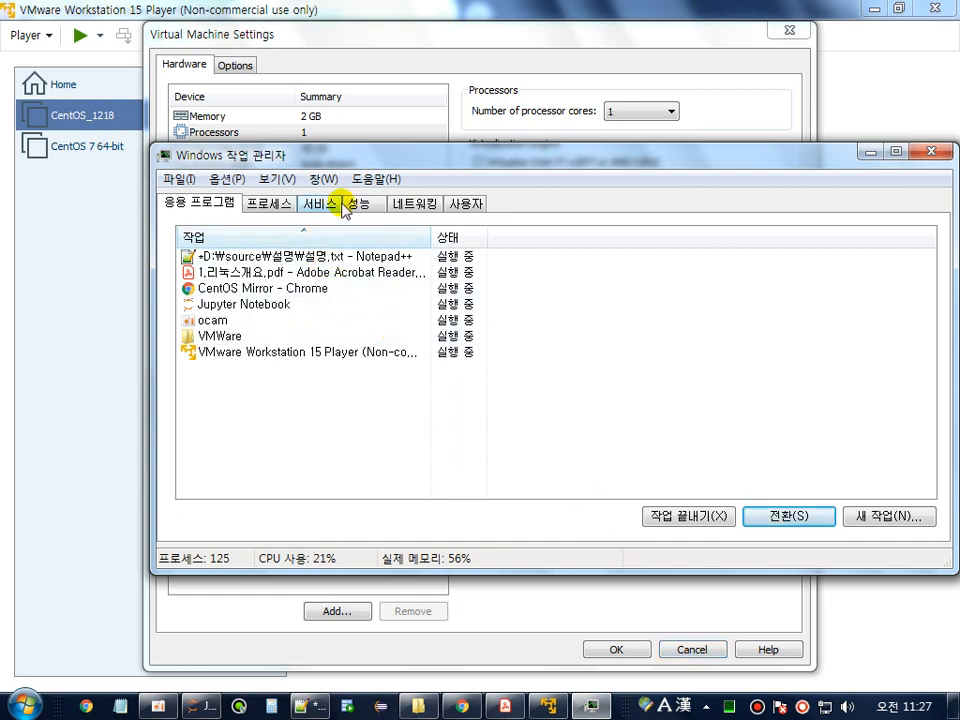
left_click(350, 204)
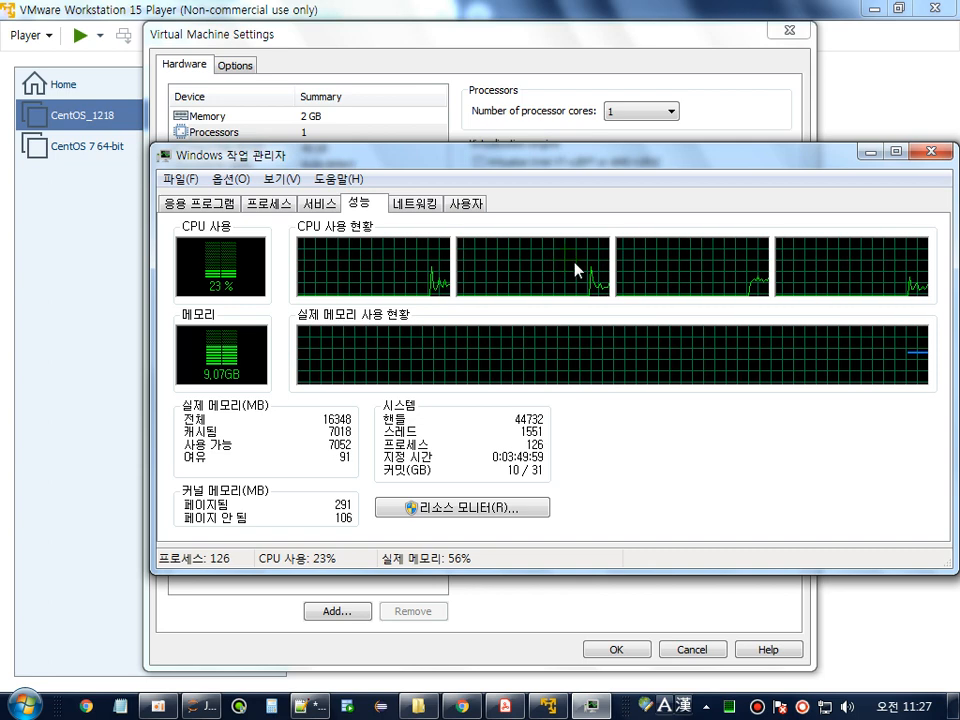
left_click(928, 148)
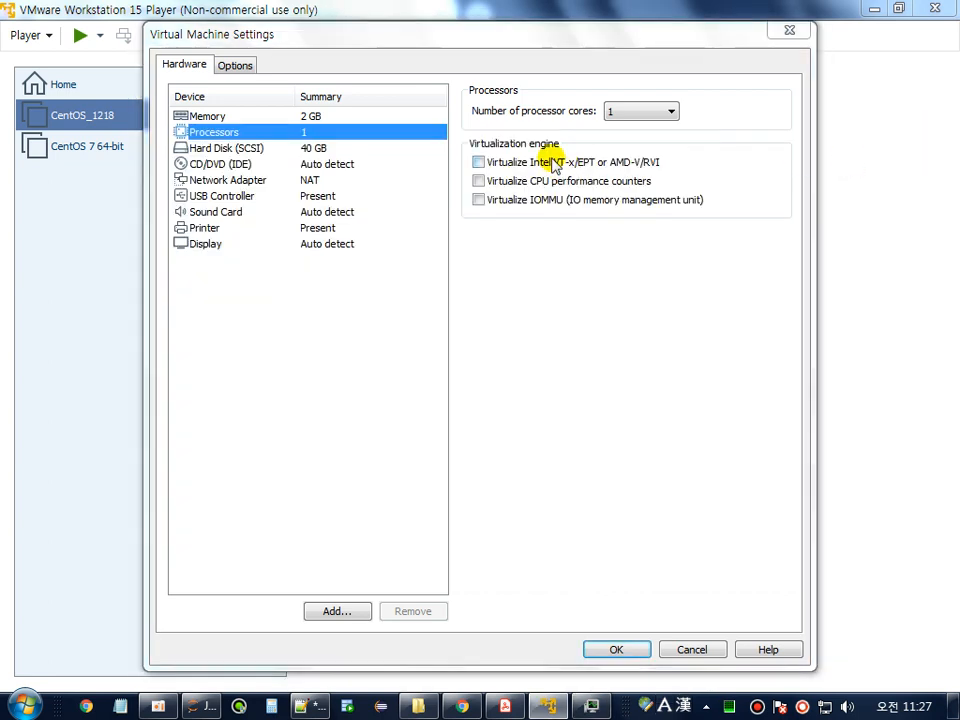
Try 2 processor cores, then set the core count back to 1.
left_click(669, 115)
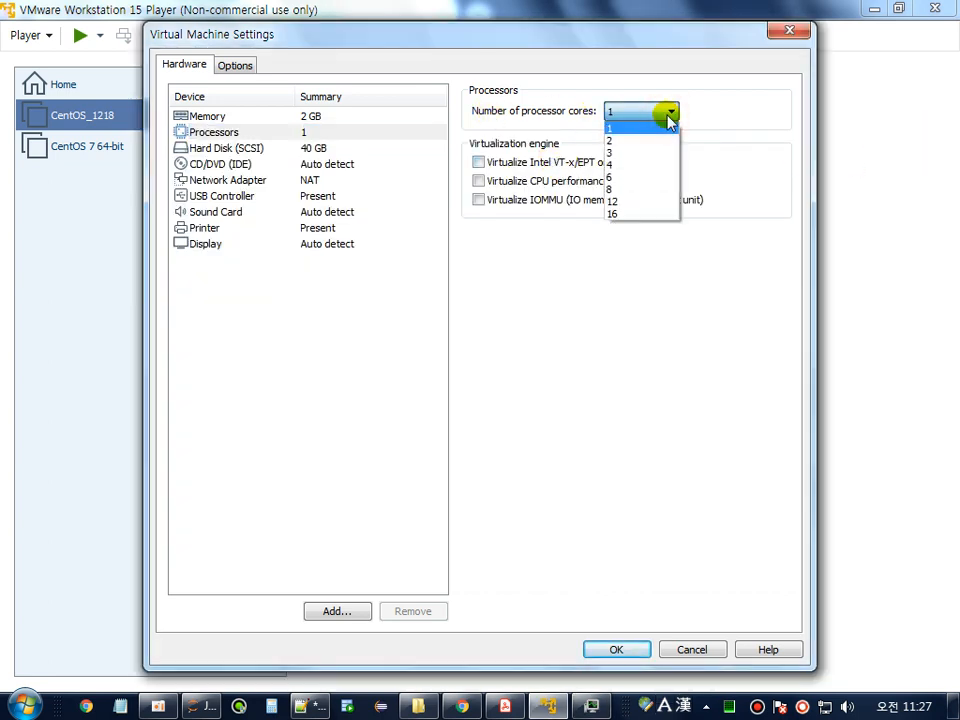
left_click(632, 140)
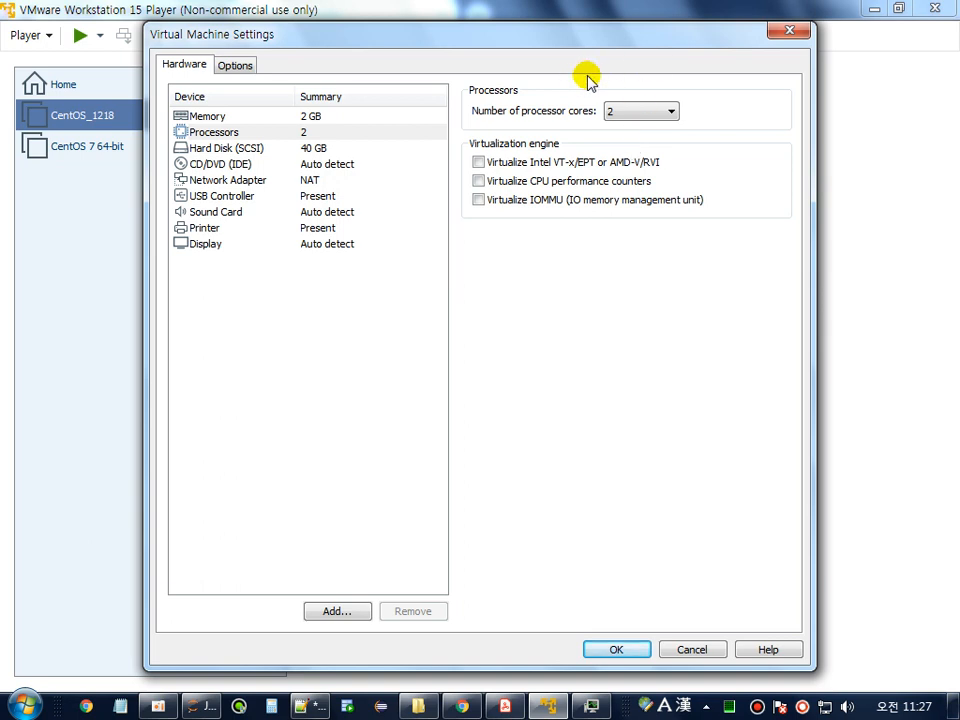
left_click(615, 110)
left_click(623, 127)
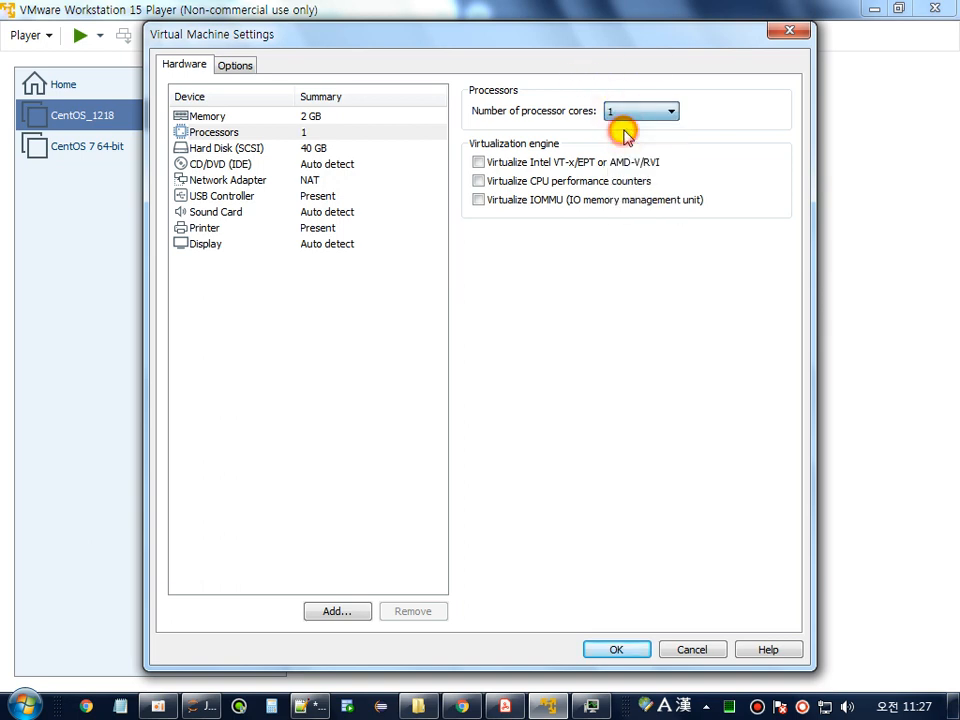
Review the Hard Disk and 2048 MB Memory settings, then show the CD/DVD (IDE) options.
left_click(268, 149)
left_click(238, 117)
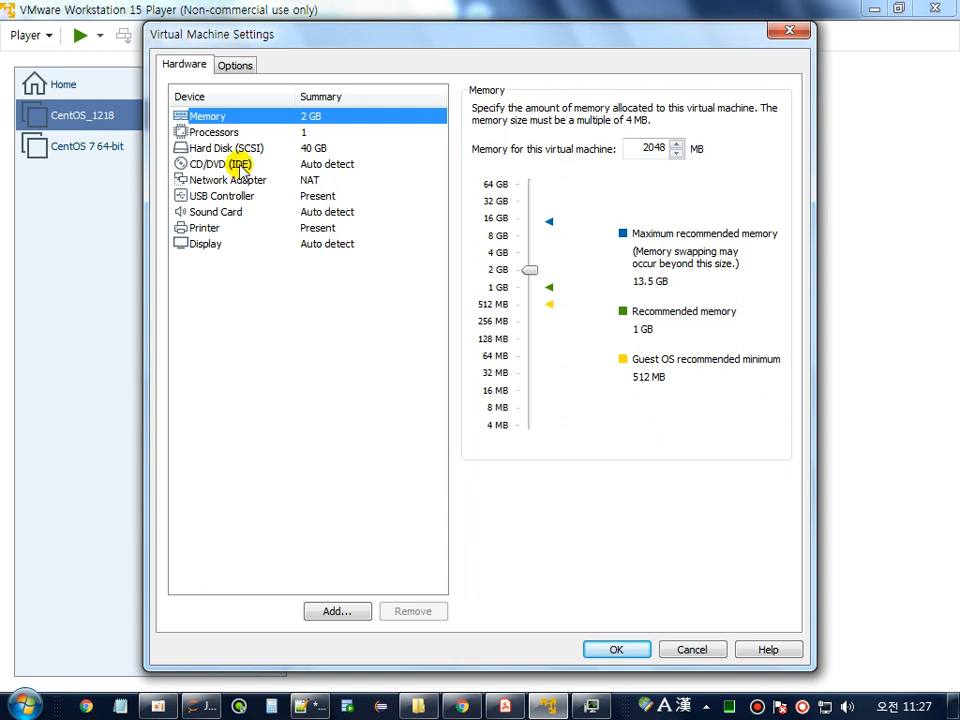
left_click(240, 166)
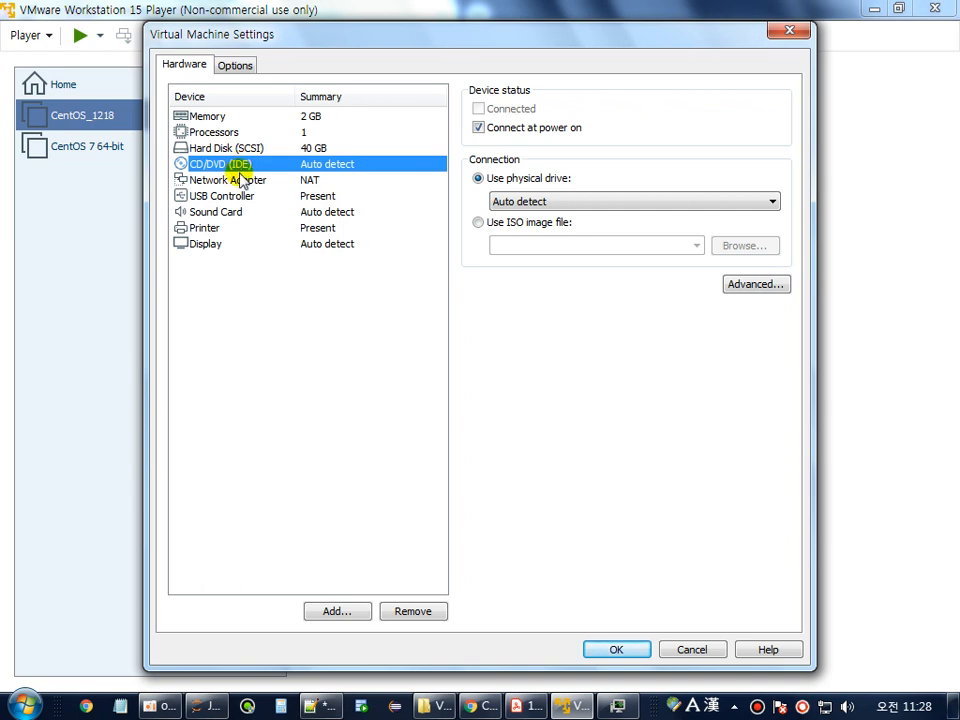
Set the CD/DVD drive to use D:\프로그램\Centos\CentOS-7-x86_64-DVD-1810.iso and save the settings.
left_click(537, 228)
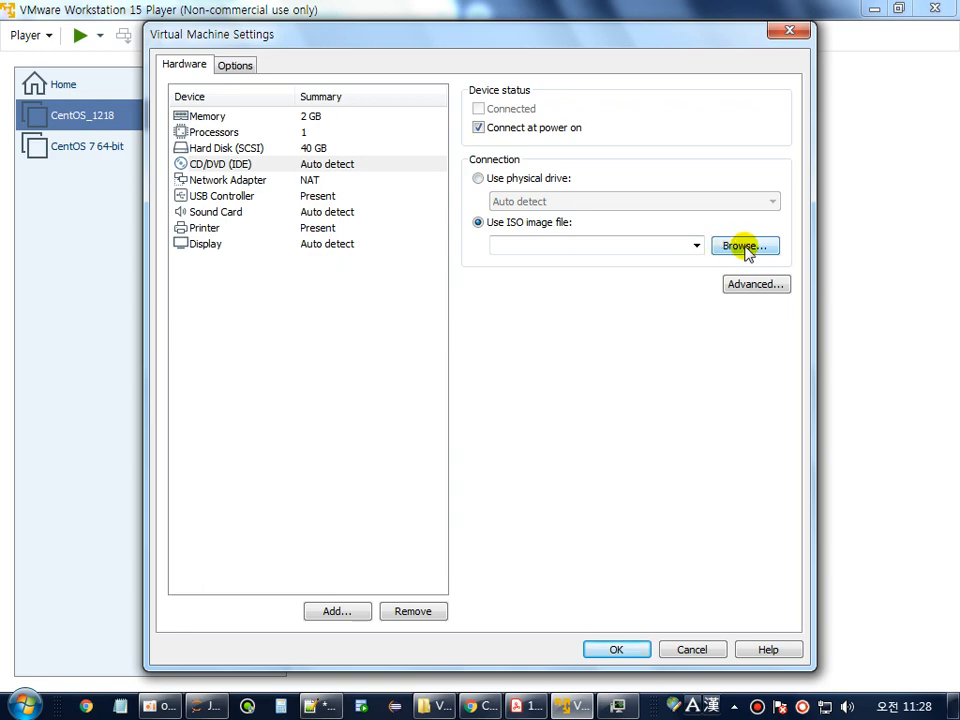
left_click(743, 249)
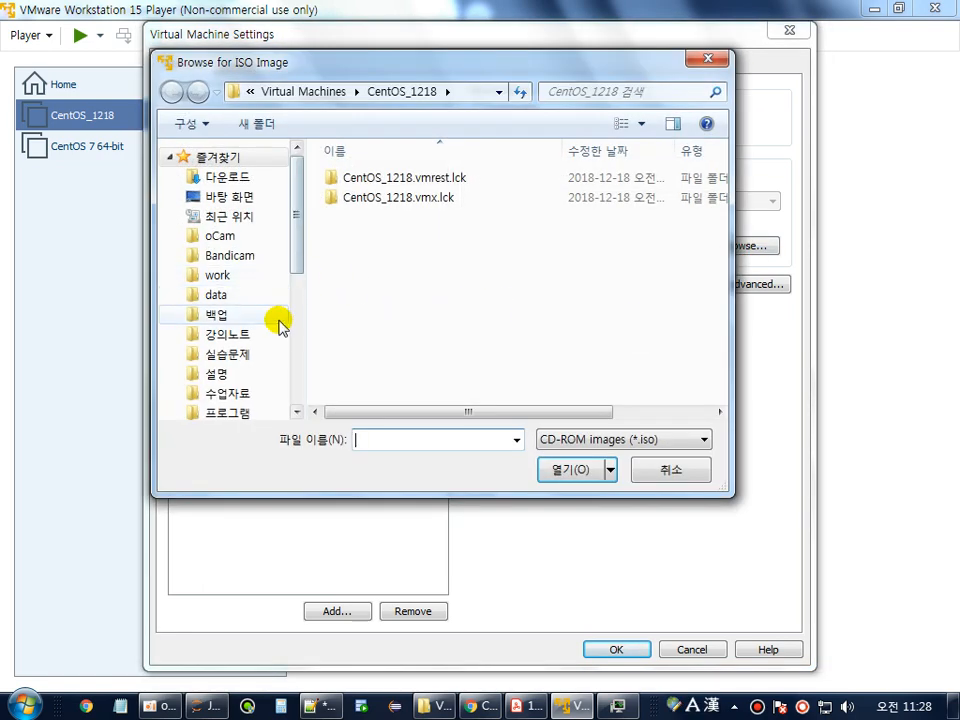
left_click(236, 412)
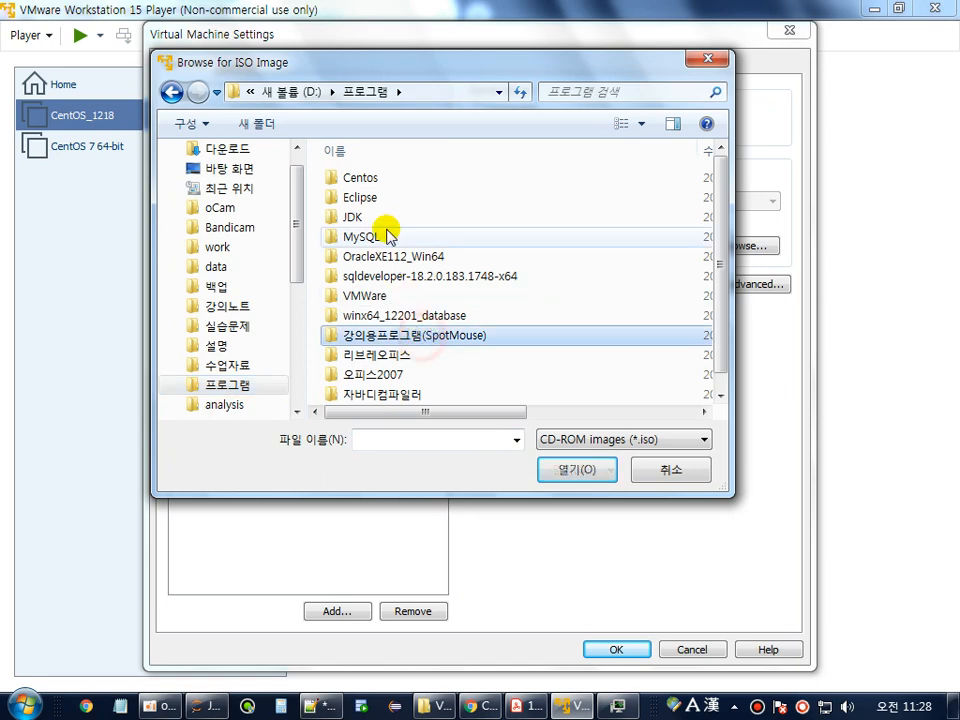
double_click(366, 178)
left_click(422, 279)
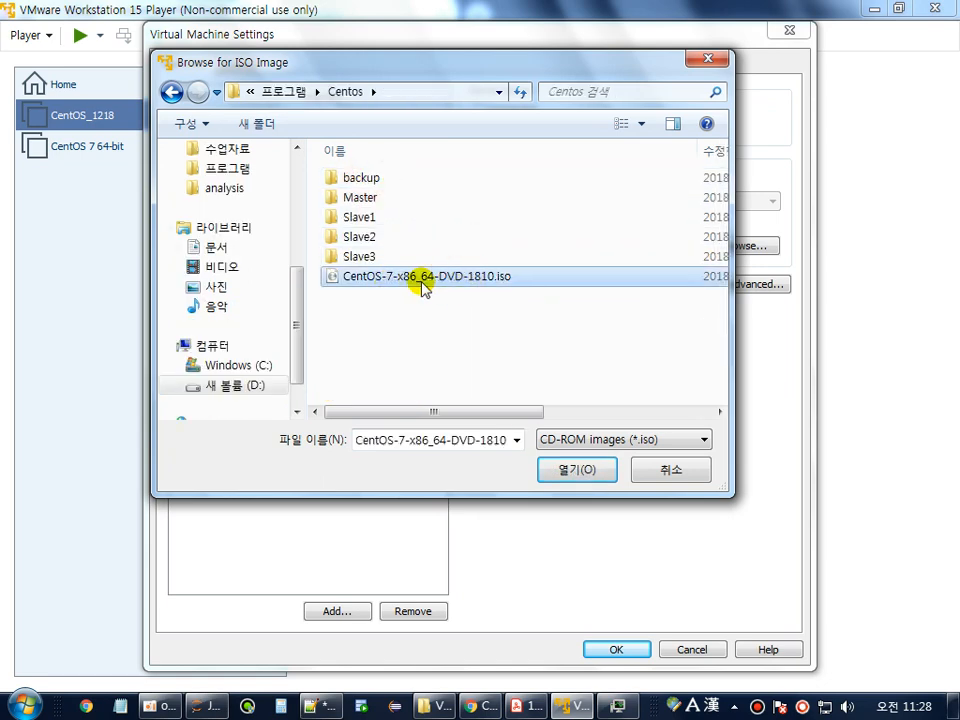
double_click(477, 284)
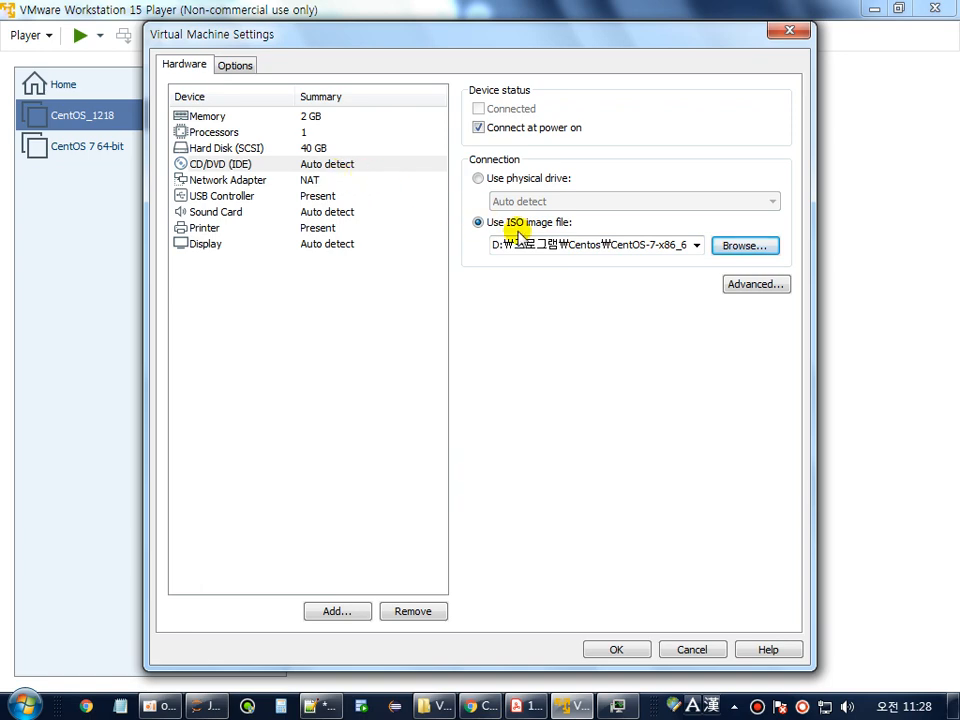
left_click(614, 651)
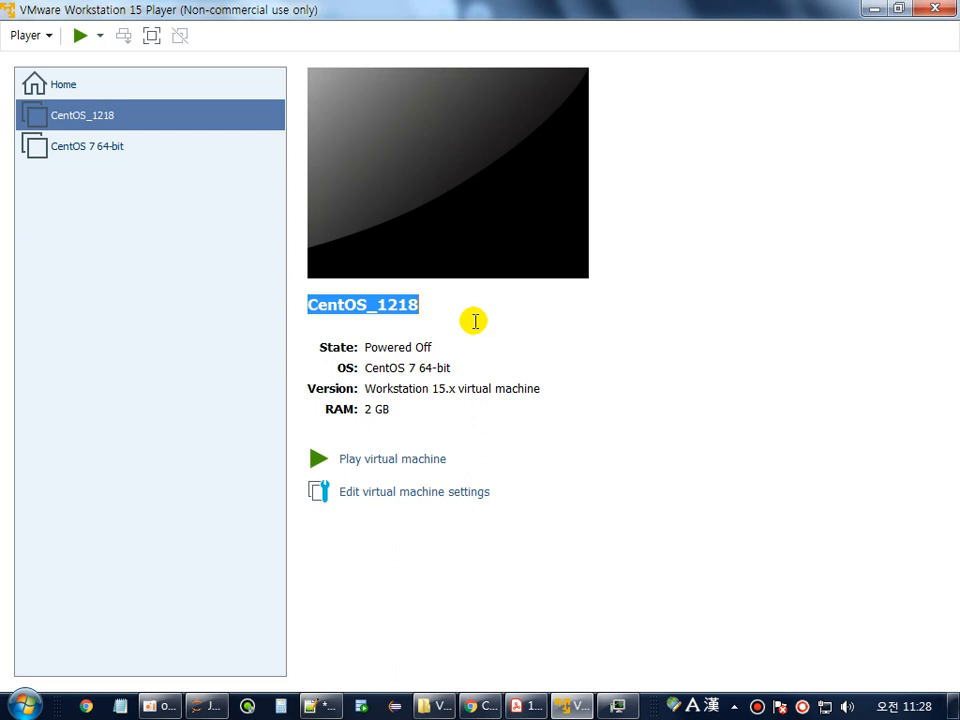
Power on CentOS_1218 and halt the boot countdown with Install CentOS 7 highlighted.
left_click(370, 460)
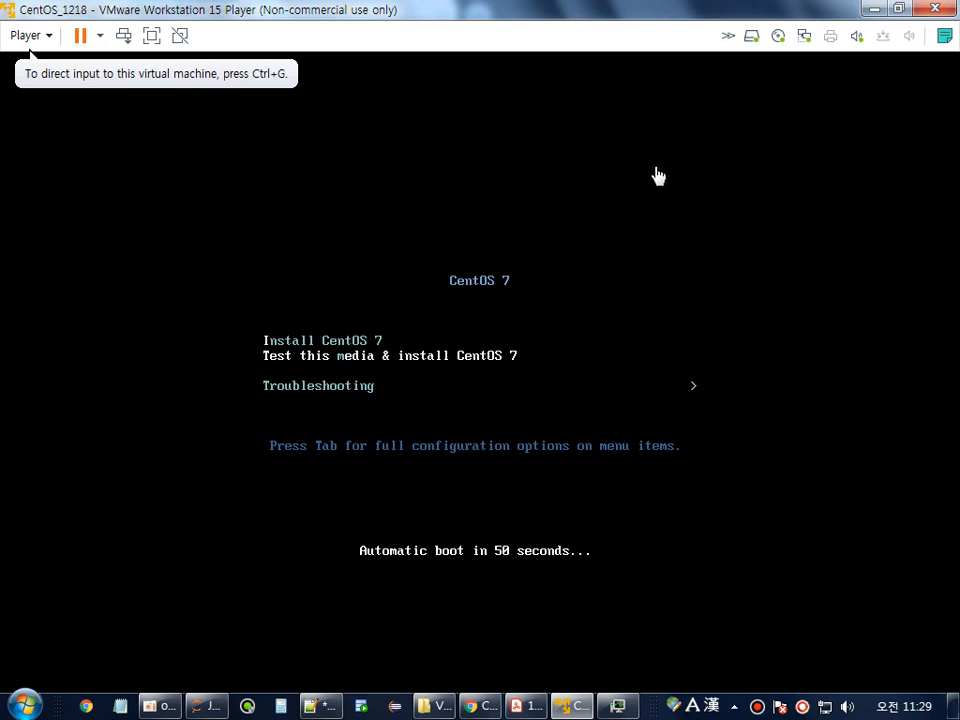
left_click(649, 216)
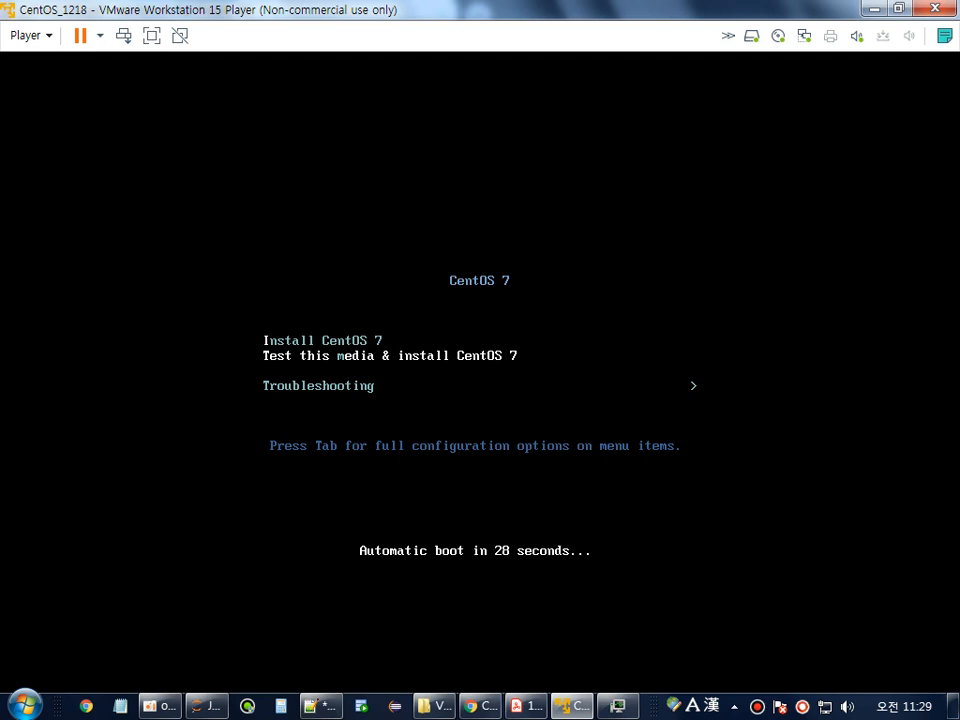
key("Down")
key("Up")
key("Up")
key("Down")
key("Down")
key("Up")
key("Up")
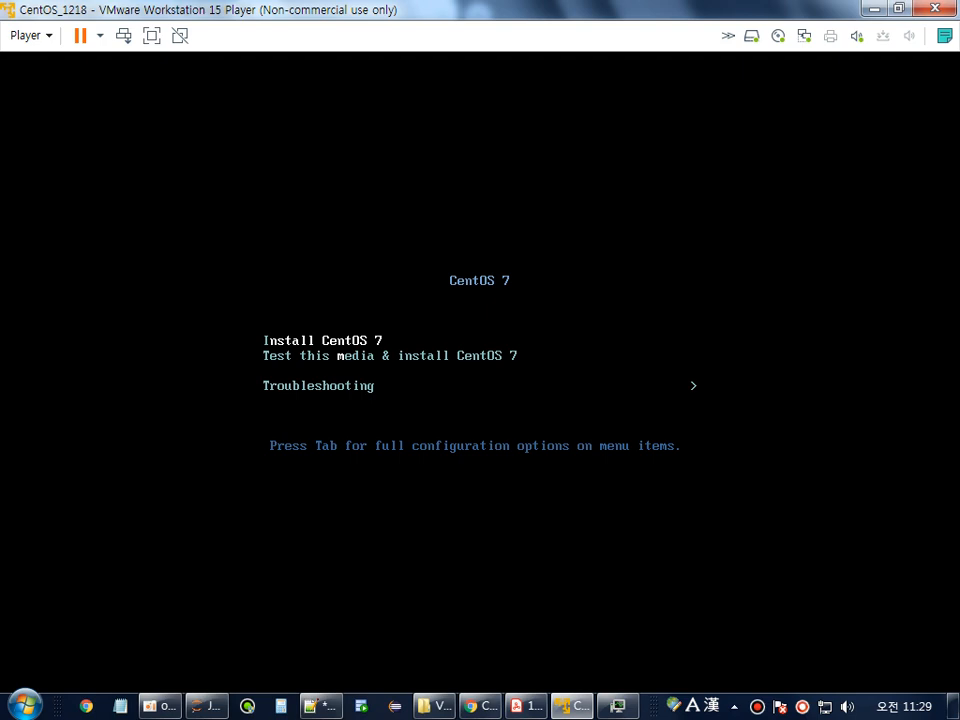
Launch the Install CentOS 7 entry and wait for the installer's welcome screen.
key("Return")
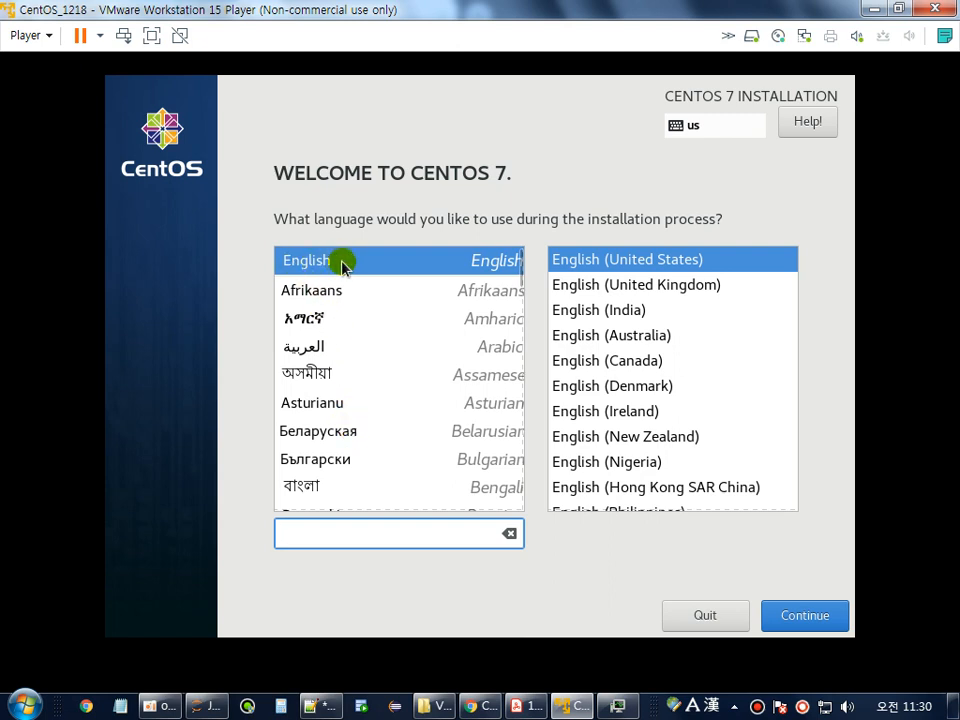
Choose 한국어 (Korean) from the installer's language list.
left_click(440, 326)
scroll(440, 321, "down", 5)
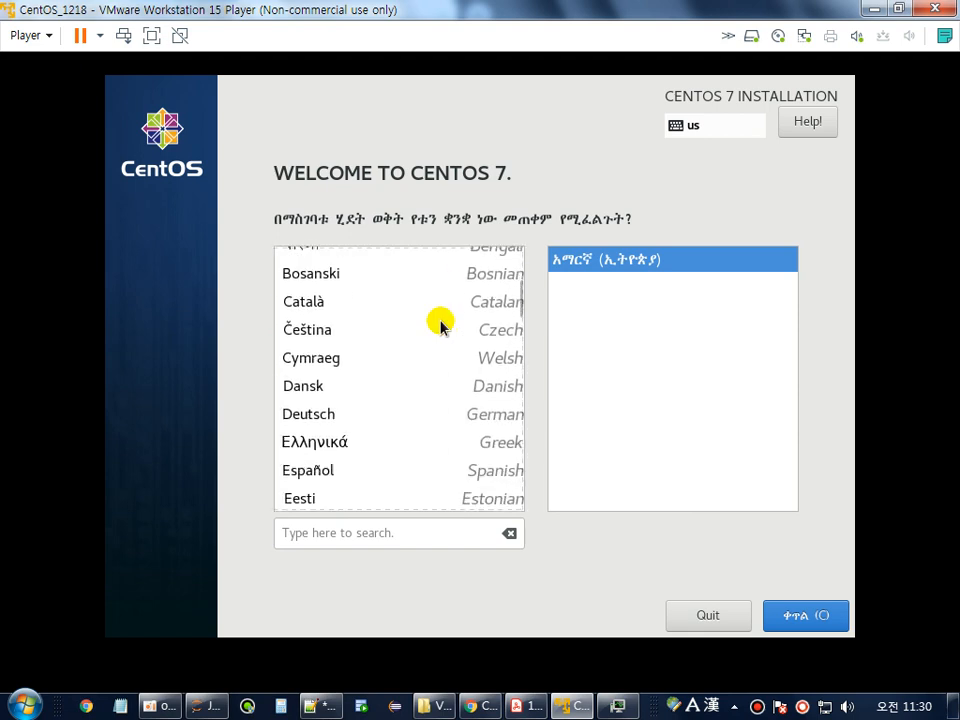
scroll(447, 319, "down", 10)
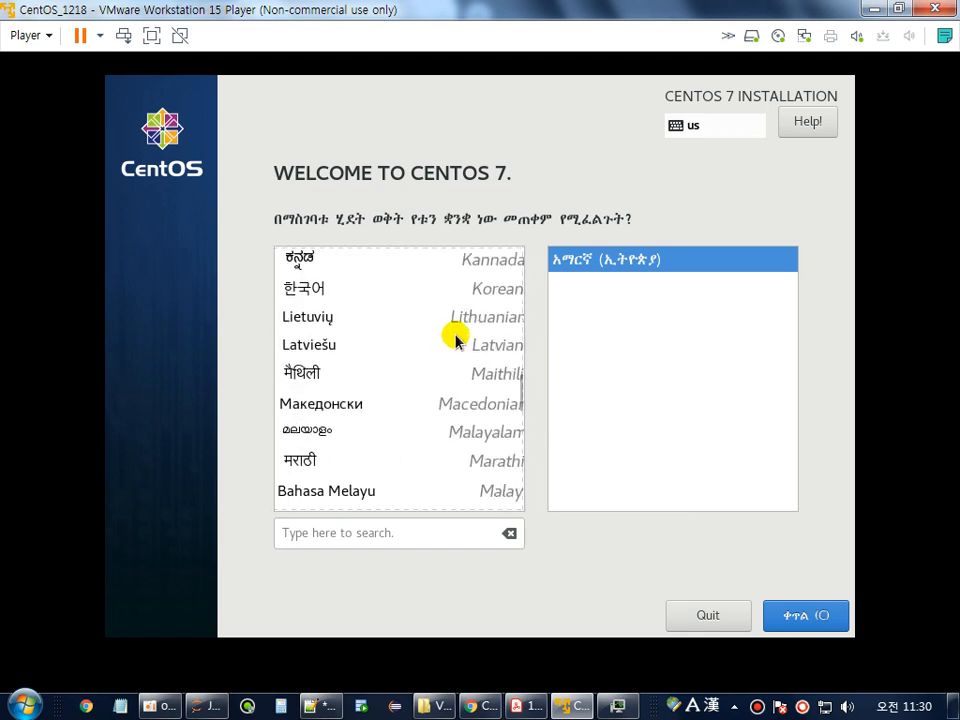
left_click(315, 301)
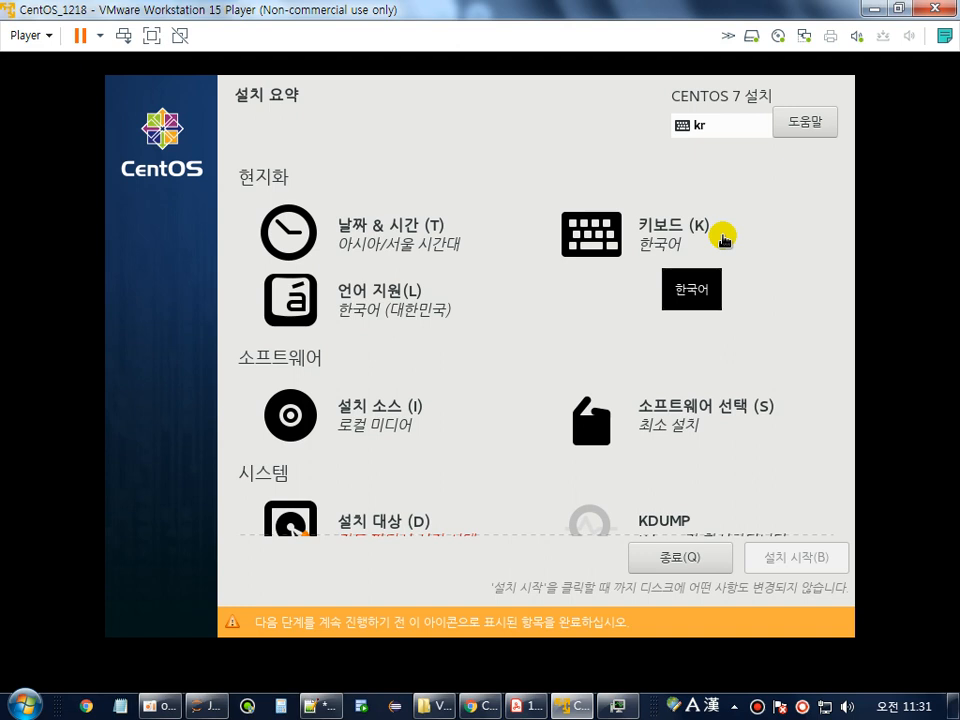
Add the English (US) keyboard layout alongside Korean.
left_click(620, 238)
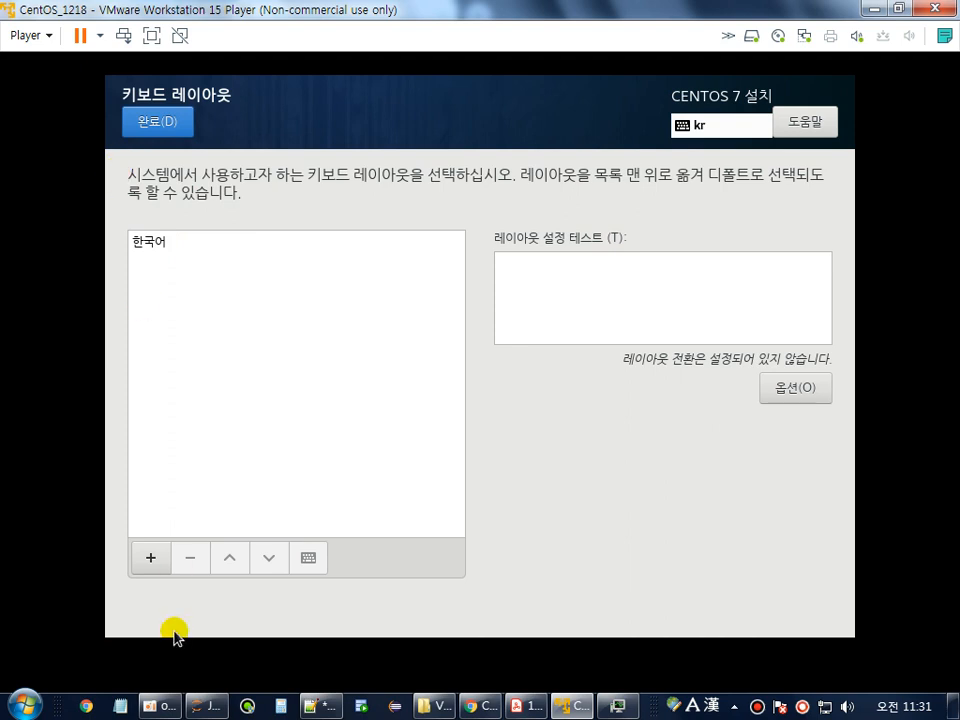
left_click(152, 558)
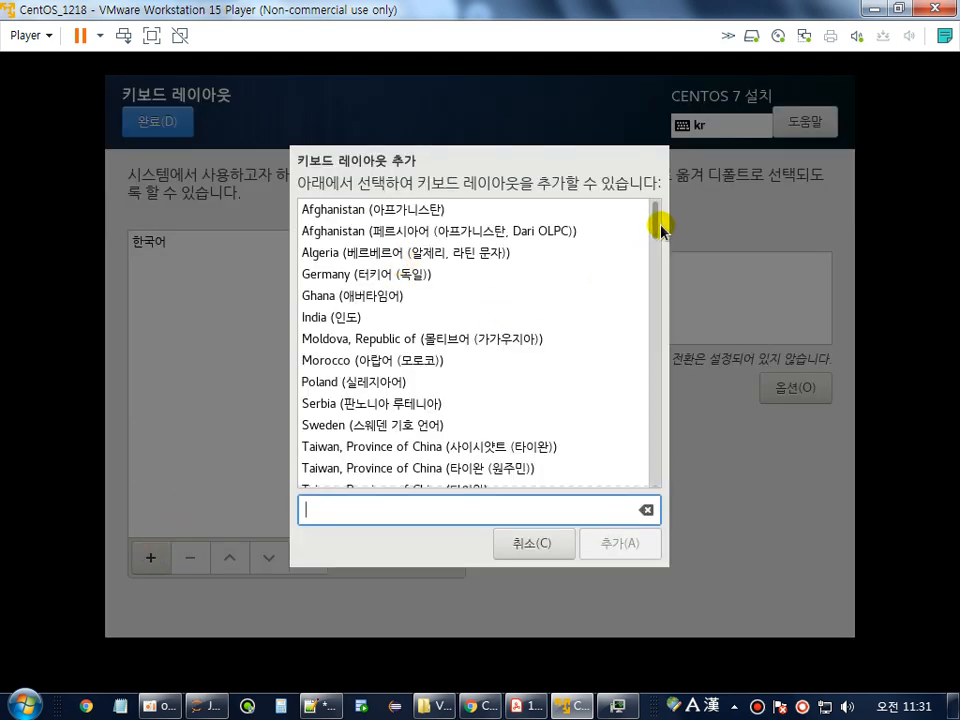
left_click_drag(658, 214, 658, 343)
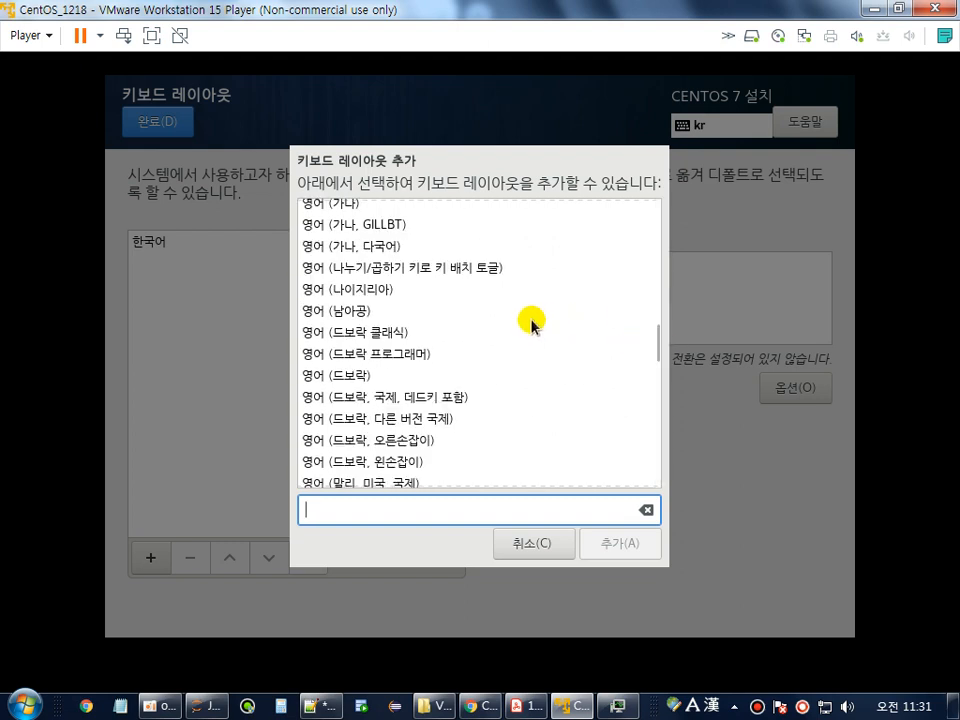
left_click(405, 336)
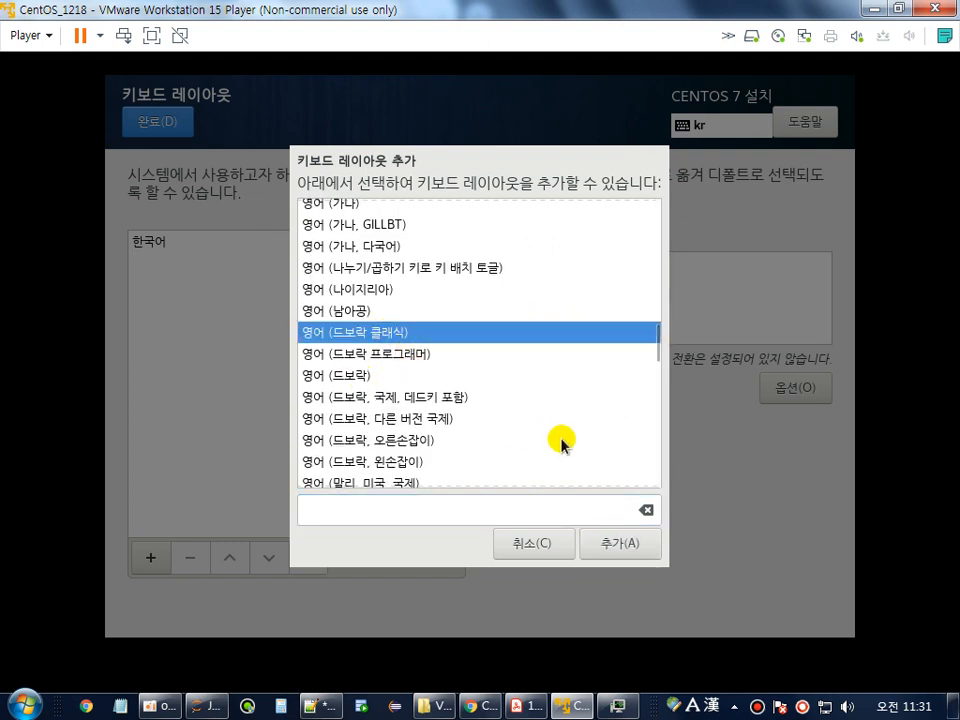
left_click_drag(658, 347, 658, 358)
left_click(329, 316)
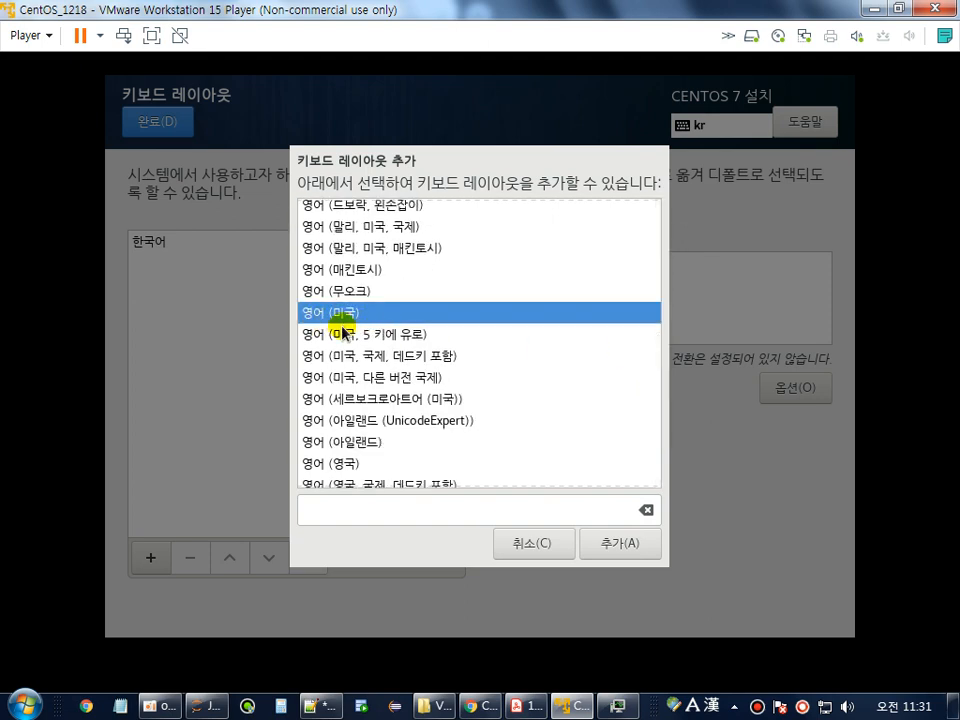
left_click(632, 553)
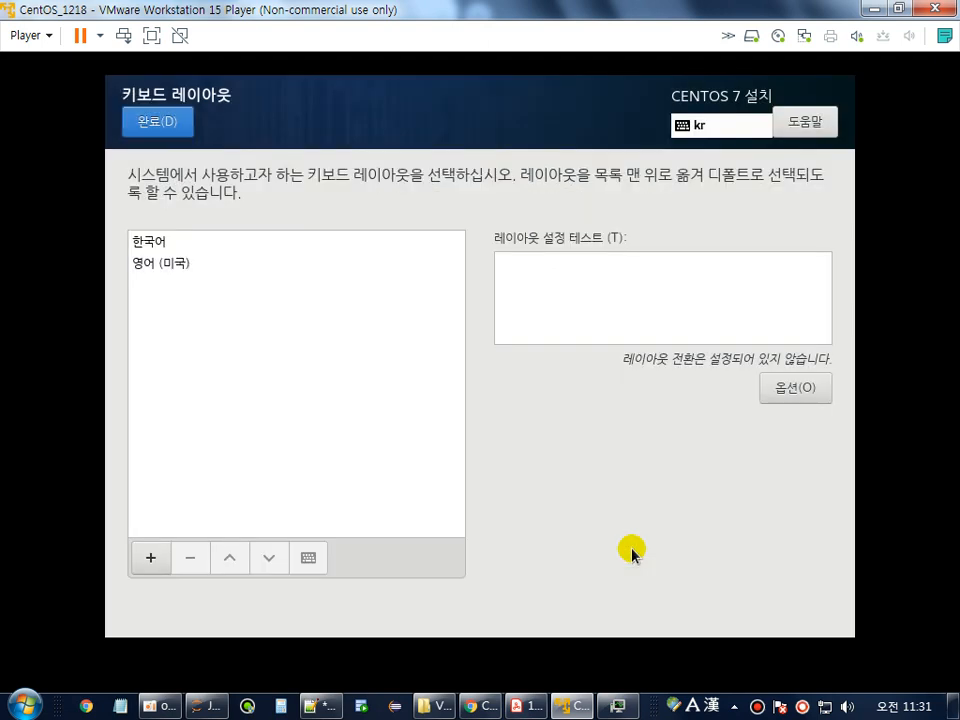
Move English (US) above Korean as the default layout and finish the keyboard settings.
left_click(150, 242)
left_click(152, 268)
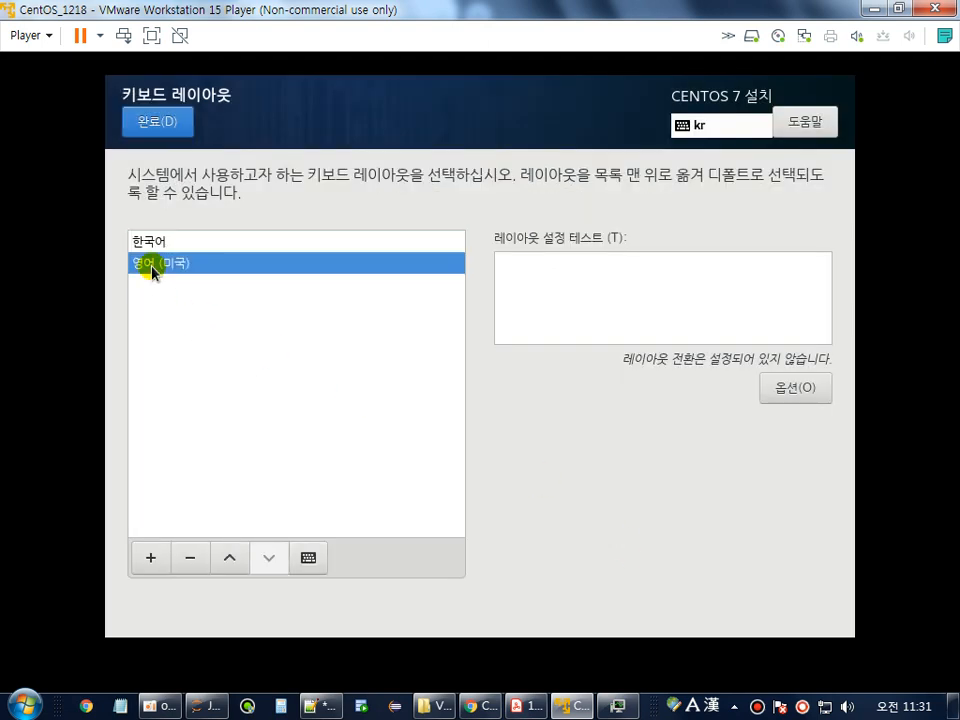
left_click(152, 245)
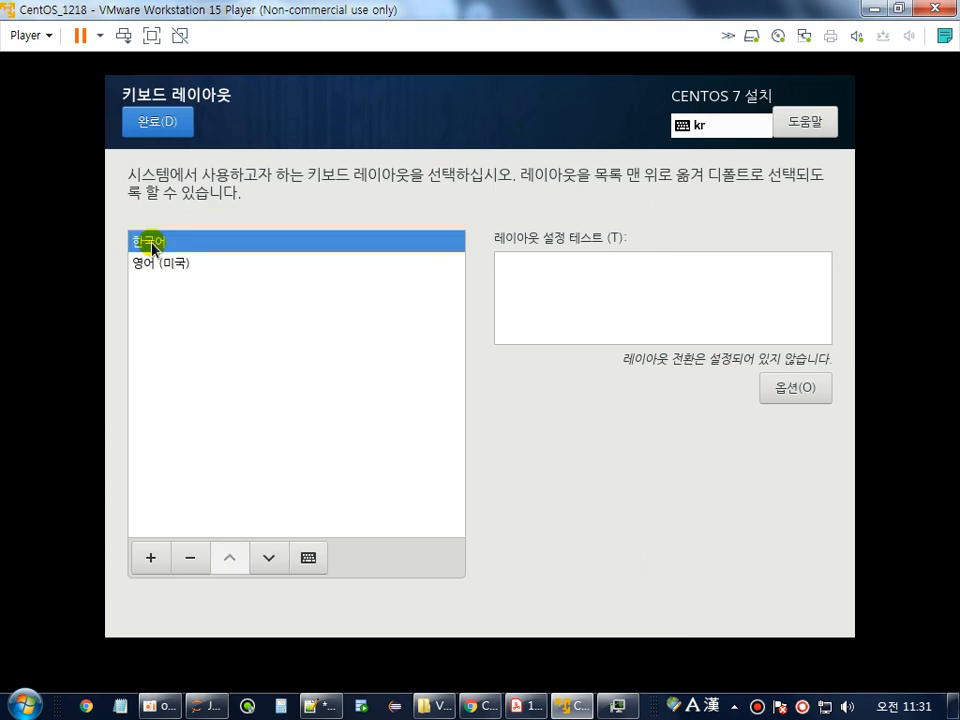
left_click(157, 265)
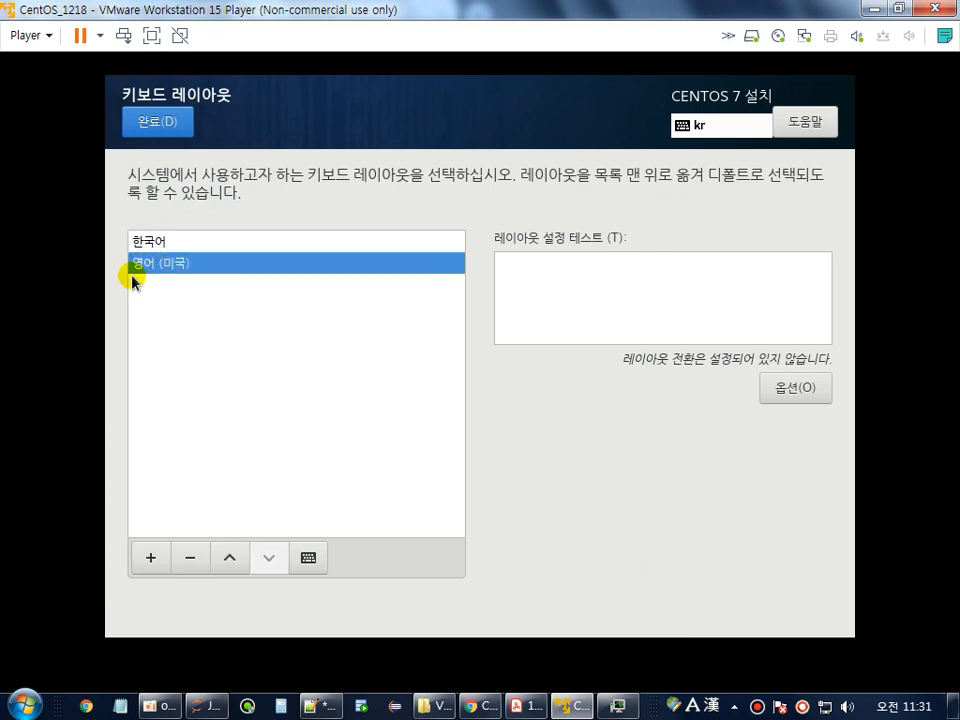
left_click(228, 558)
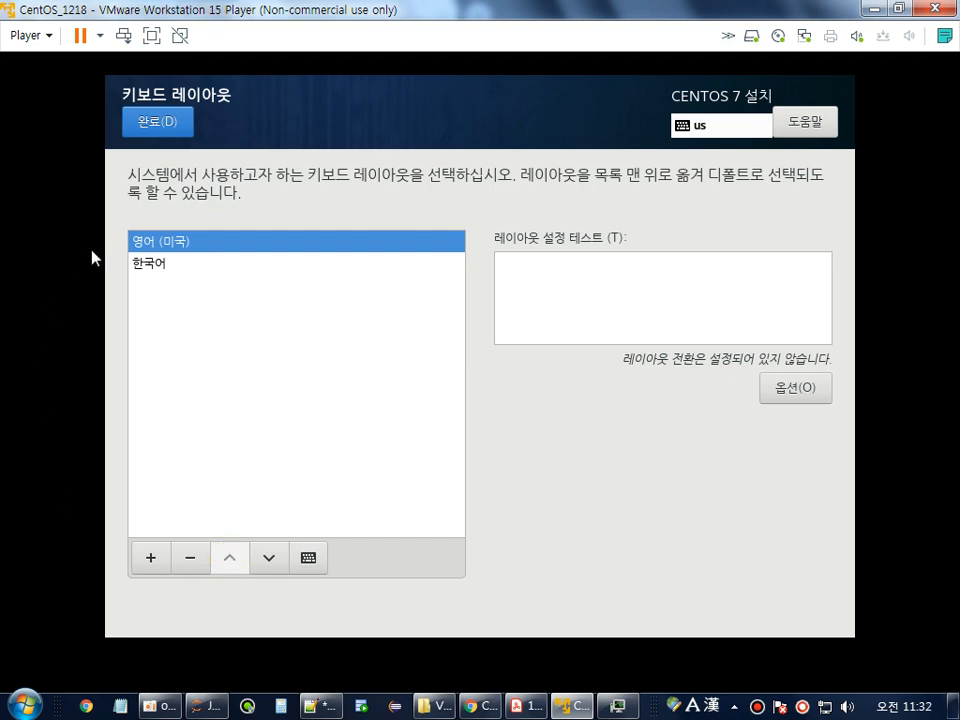
left_click(184, 127)
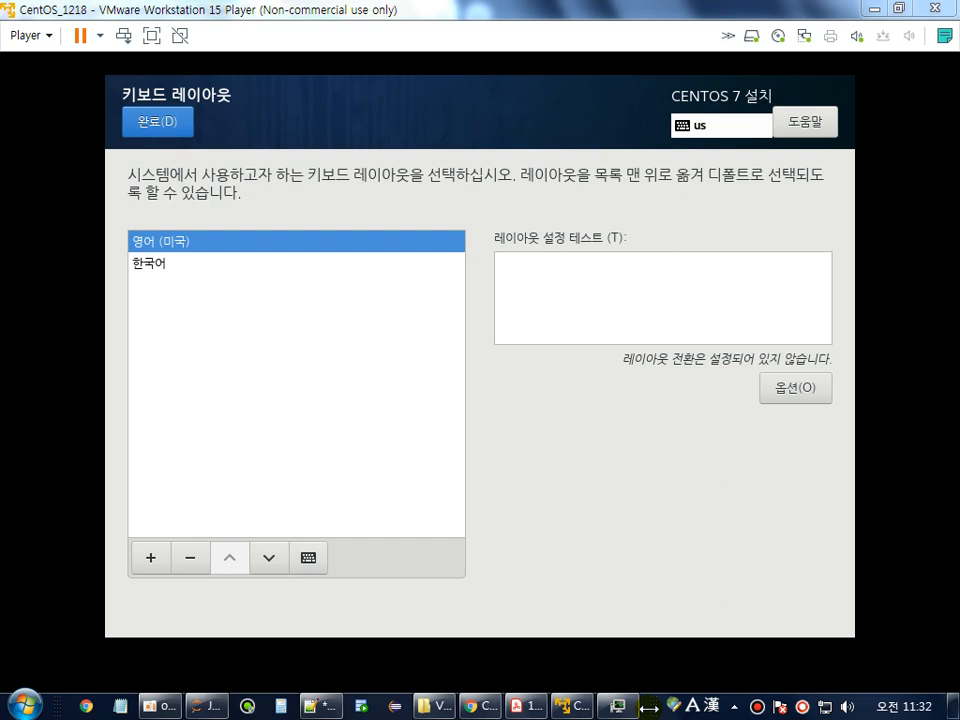
left_click(155, 122)
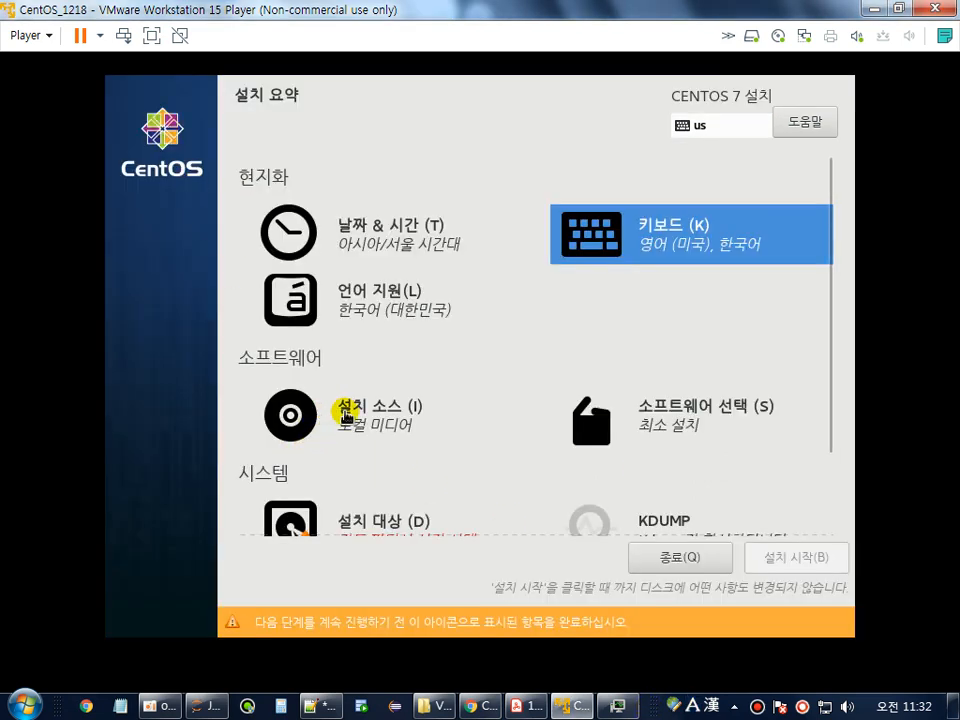
In Software Selection, pick the 개발 및 창조를 위한 워크스테이션 base environment and confirm with 완료.
left_click(647, 428)
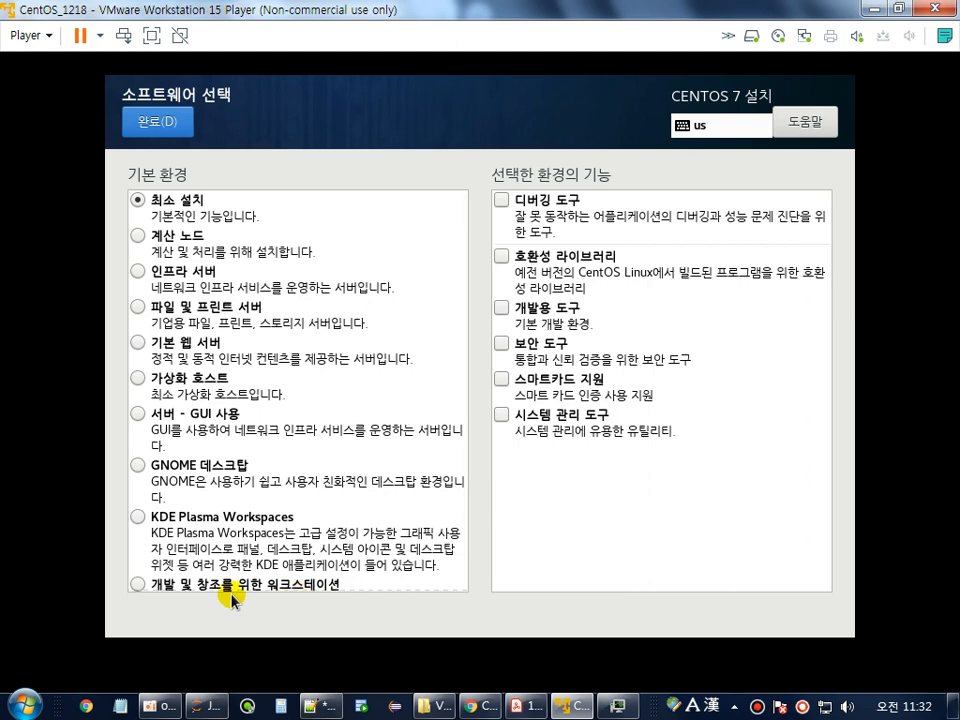
left_click(138, 585)
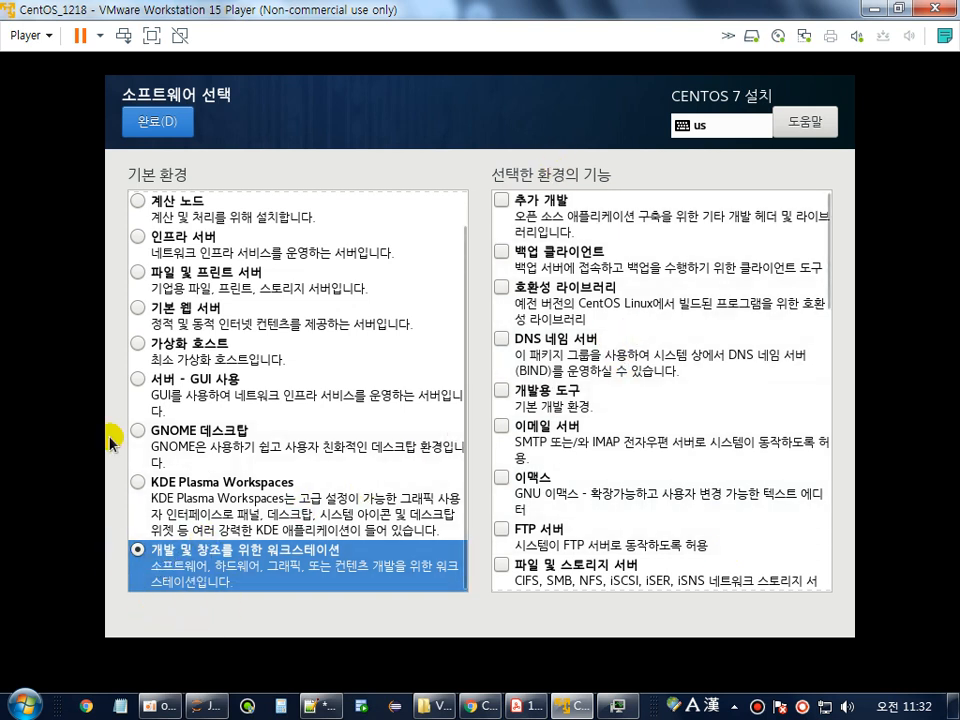
left_click(152, 120)
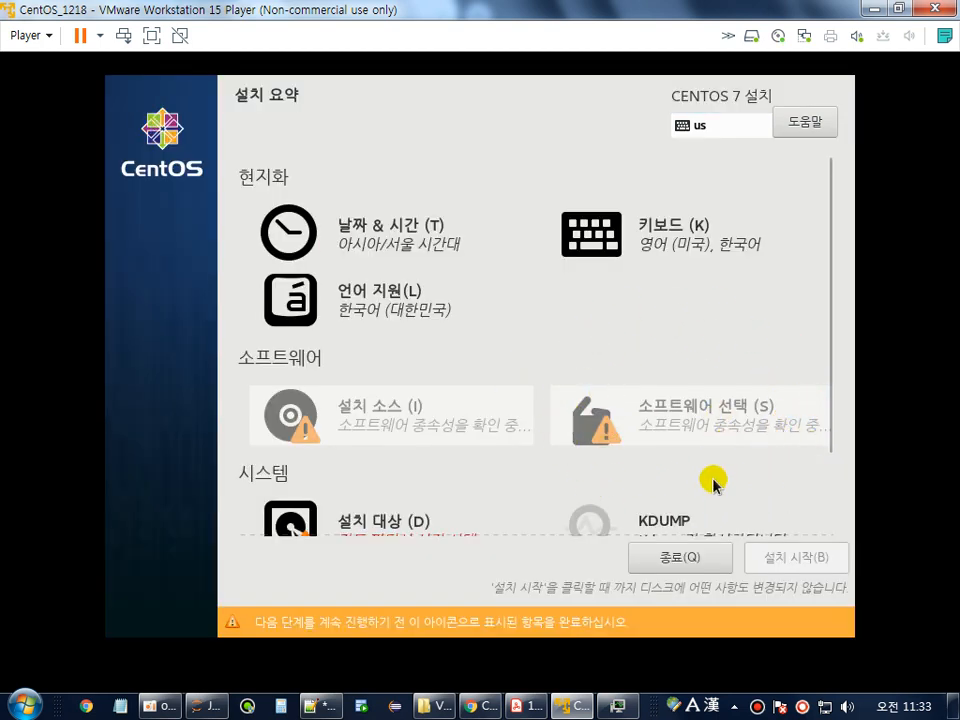
Scroll down the installation summary and open 설치 대상 (Installation Destination) for the 40 GiB disk.
left_click_drag(829, 323, 827, 482)
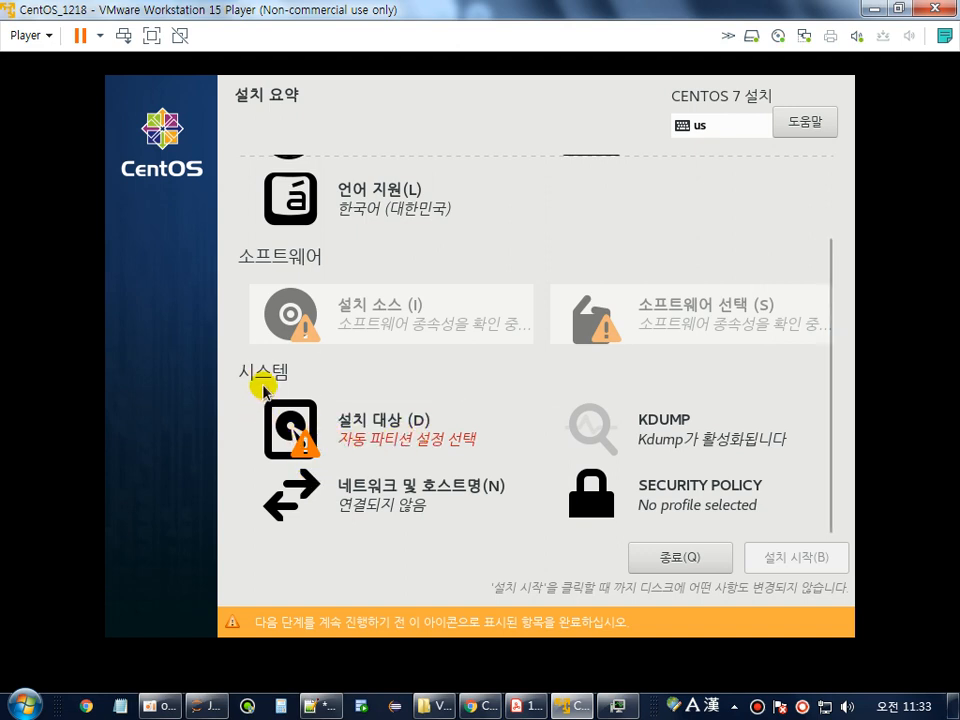
left_click(380, 445)
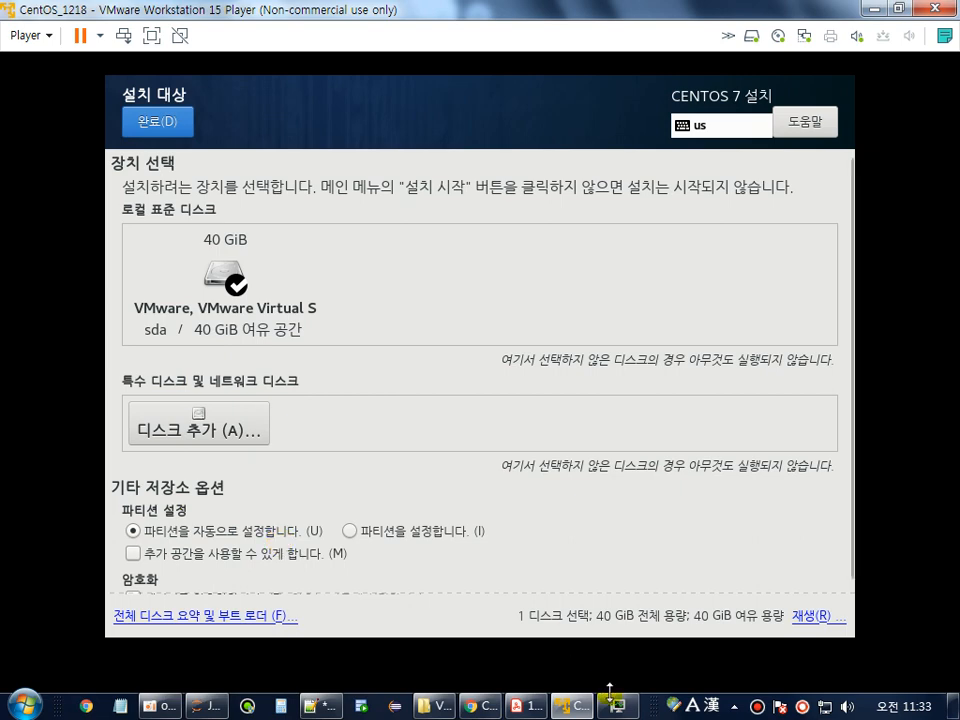
In the PDF guide, highlight the manual partitioning, automatic mount point and swap size notes.
key("alt+Tab")
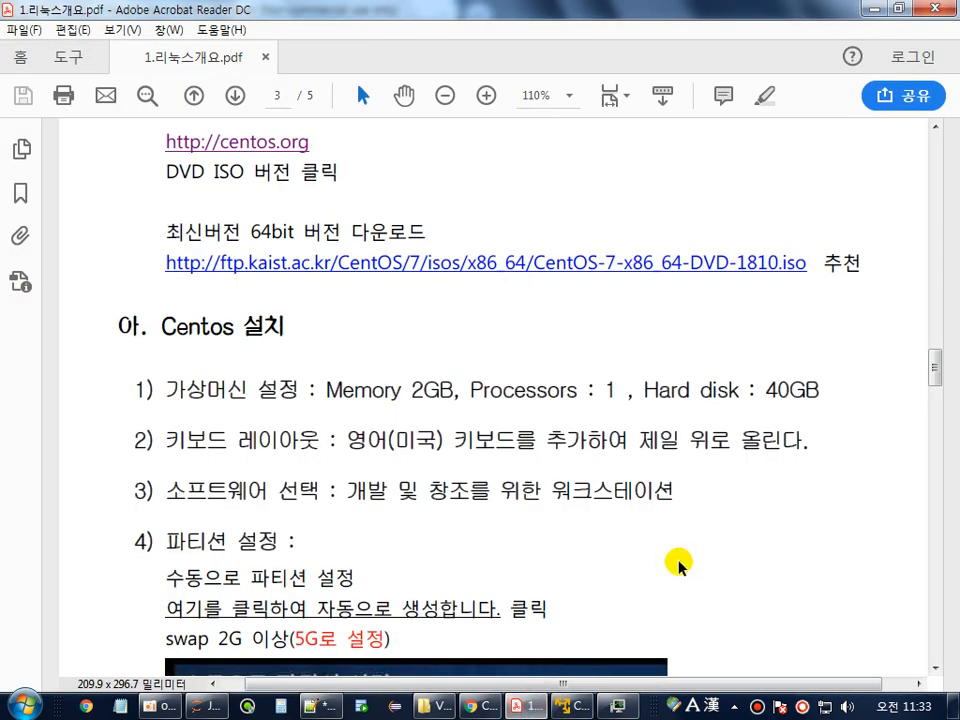
scroll(733, 493, "down", 7)
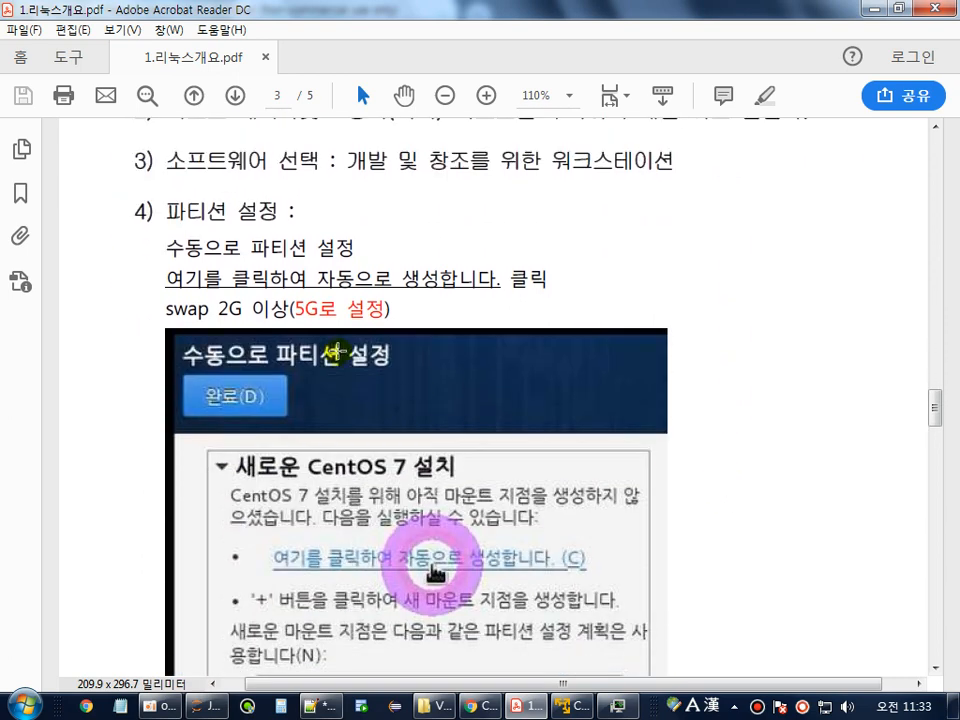
left_click_drag(164, 249, 355, 246)
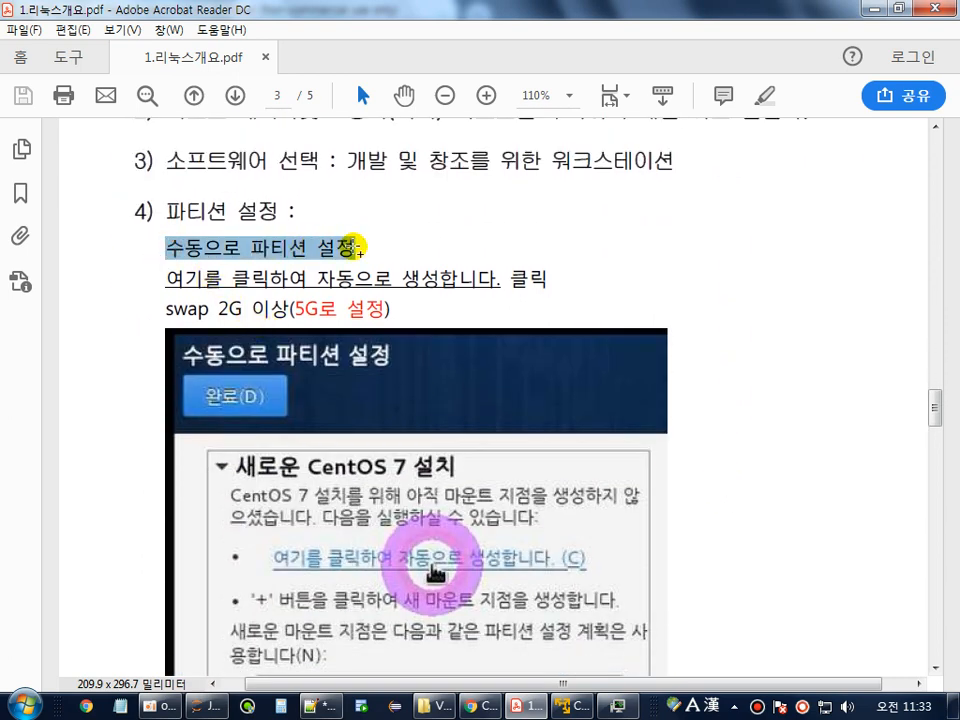
scroll(136, 278, "down", 1)
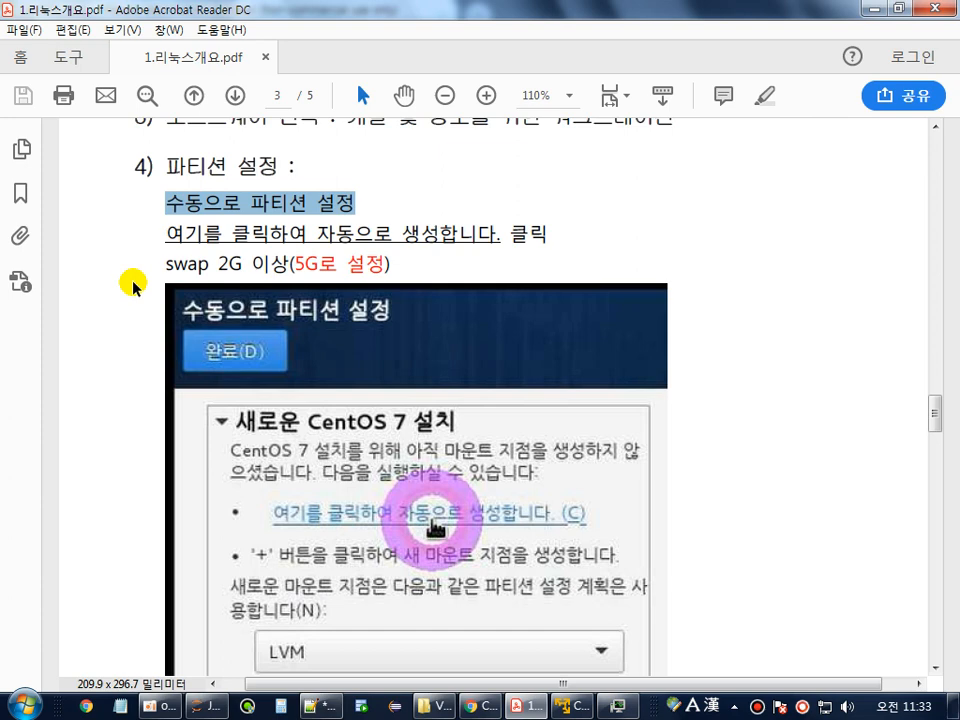
left_click_drag(165, 236, 494, 236)
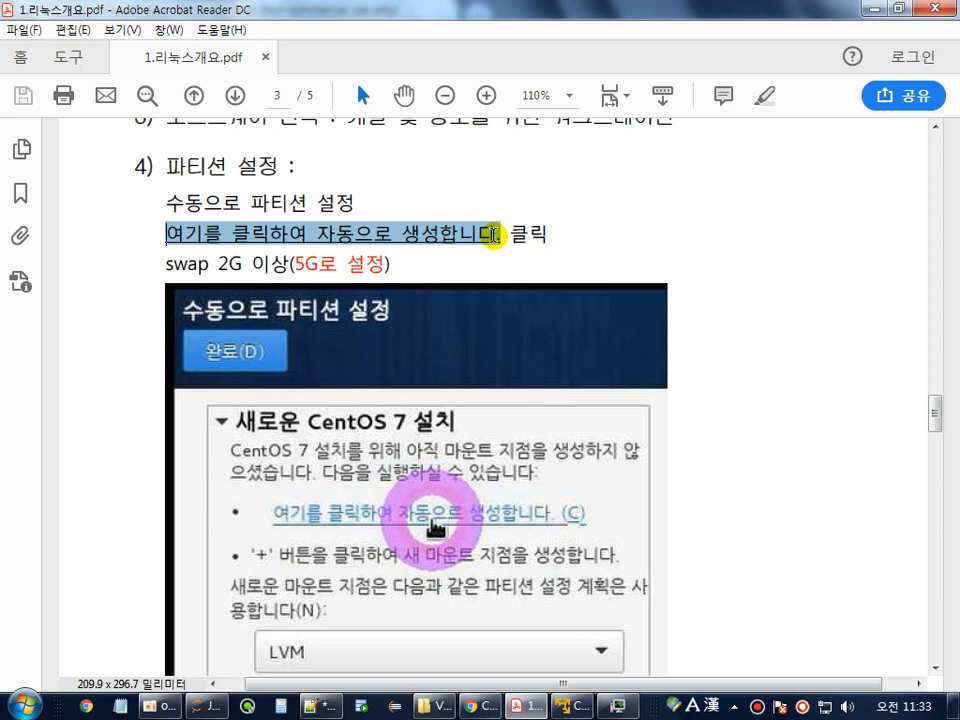
scroll(494, 236, "down", 4)
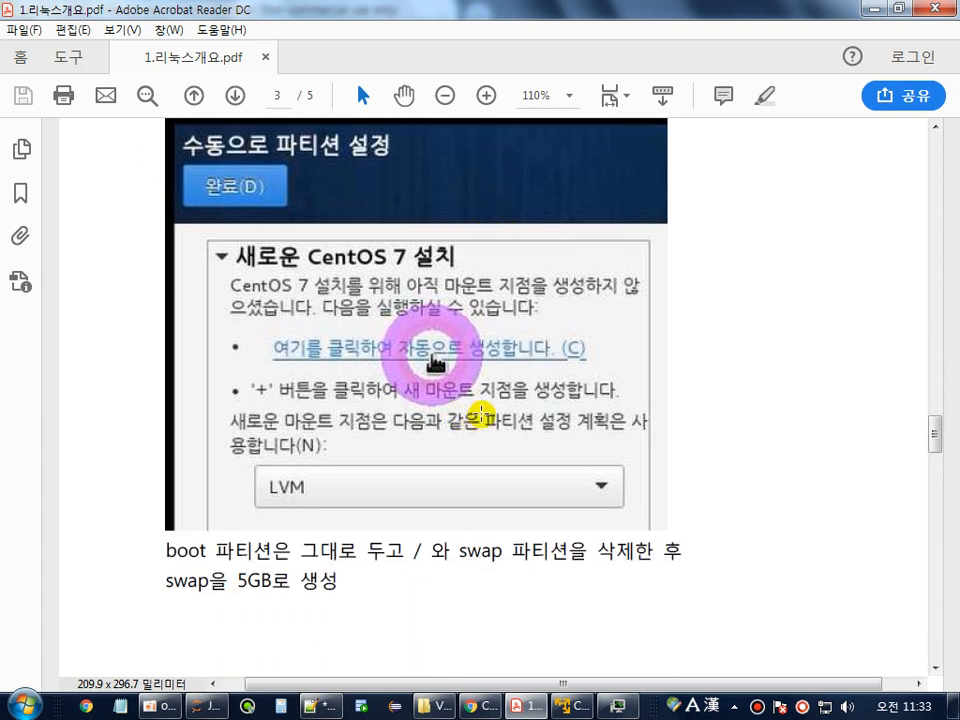
scroll(440, 360, "up", 3)
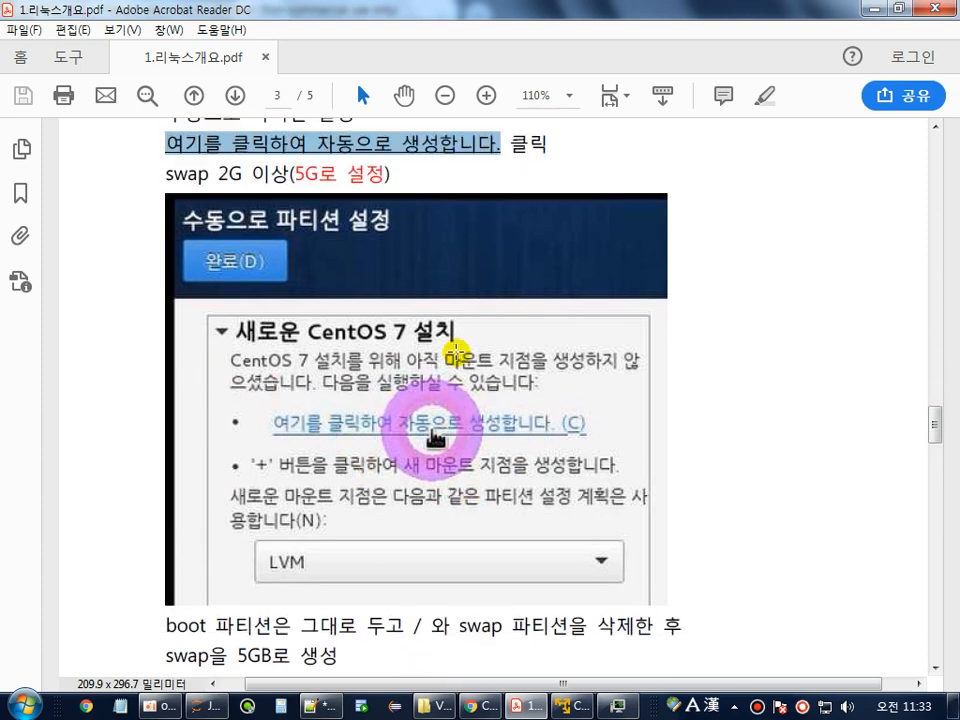
scroll(456, 347, "down", 2)
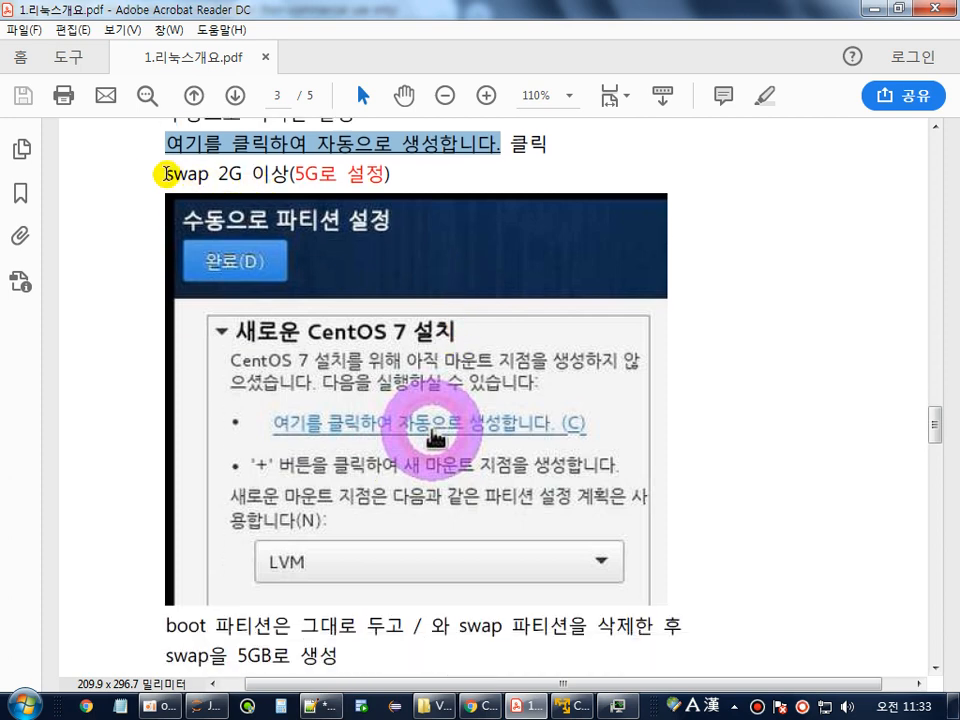
left_click_drag(167, 175, 248, 176)
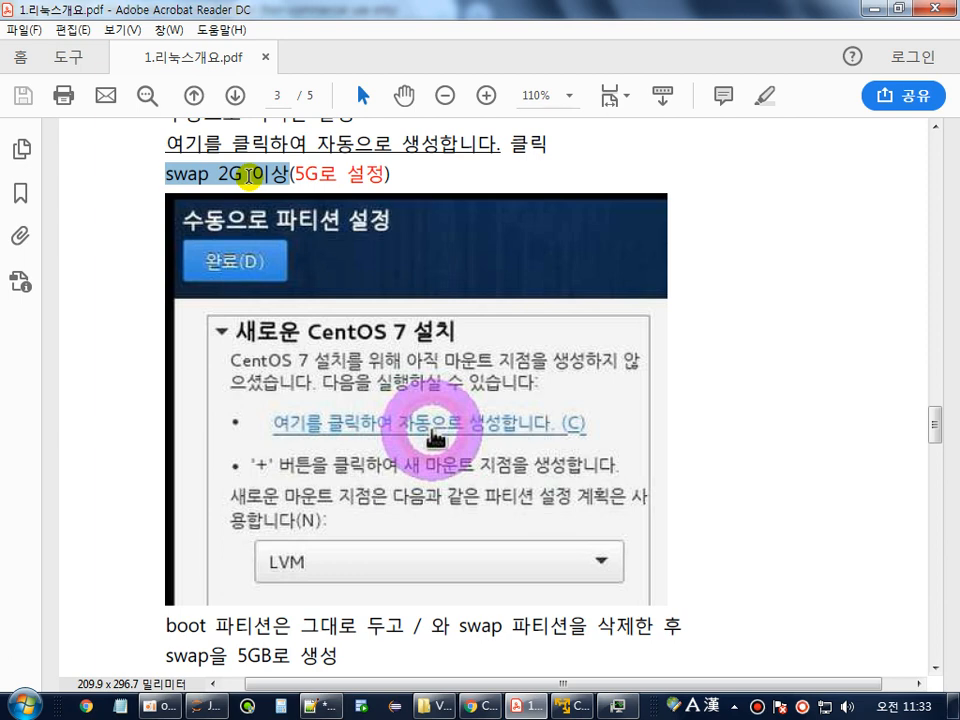
left_click_drag(248, 176, 389, 180)
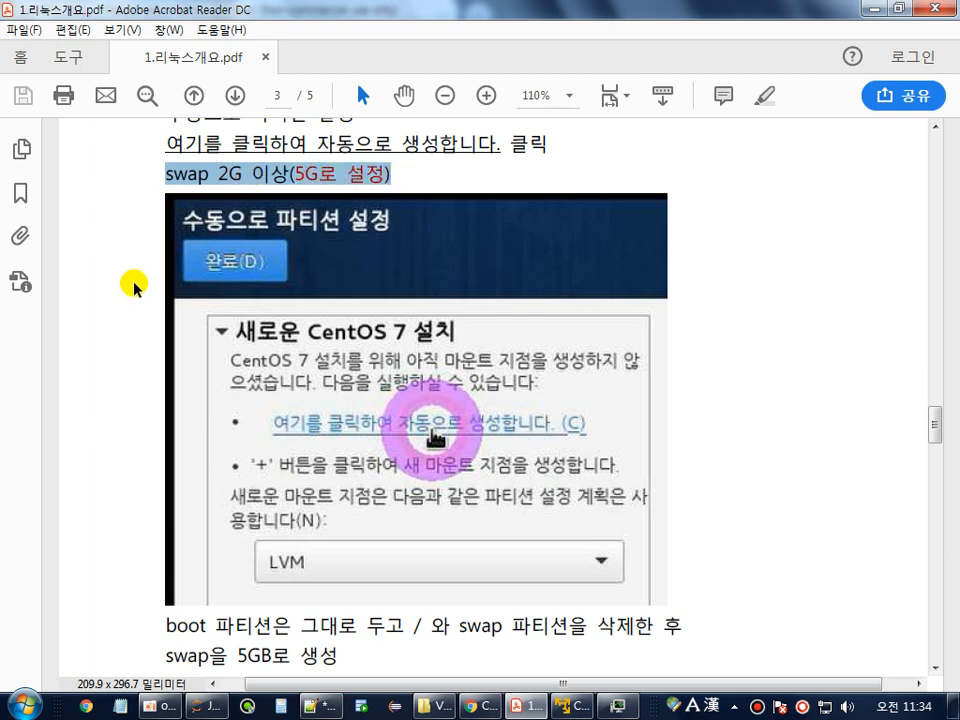
Highlight the /boot, delete-/-and-swap and remaining-space notes, reach page 4's layout, then return to the VM.
scroll(122, 287, "down", 5)
scroll(122, 287, "up", 4)
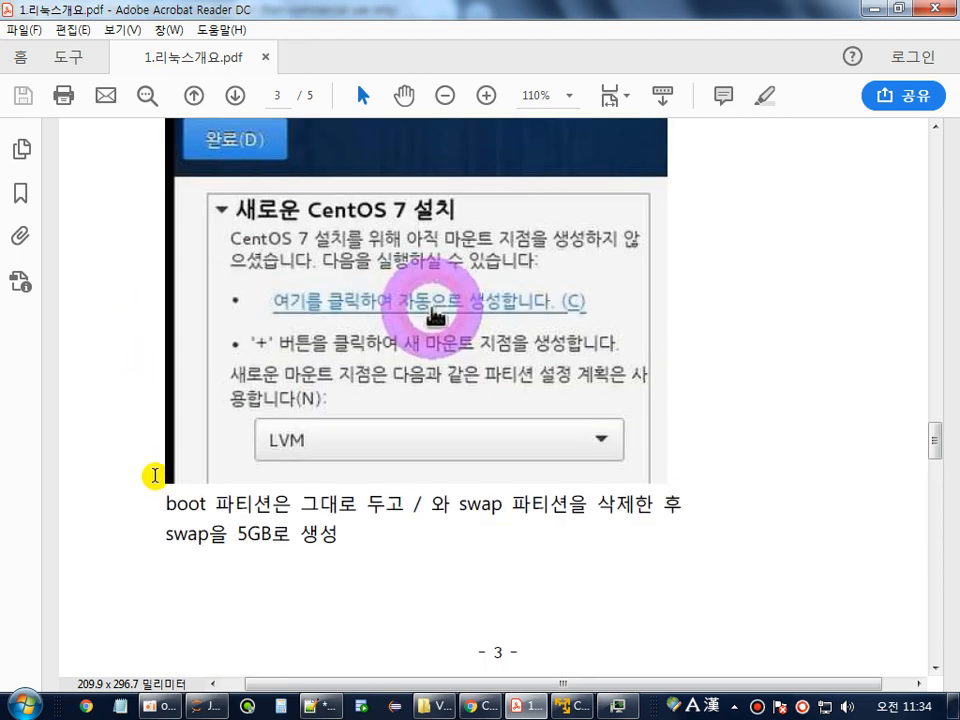
left_click_drag(163, 505, 268, 505)
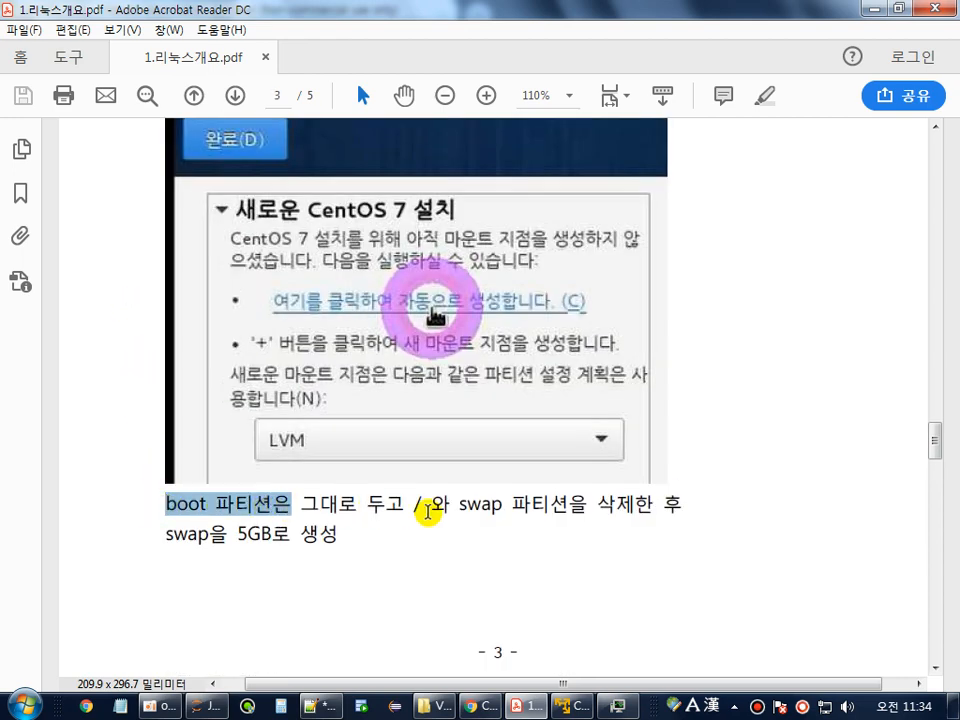
left_click_drag(401, 506, 462, 507)
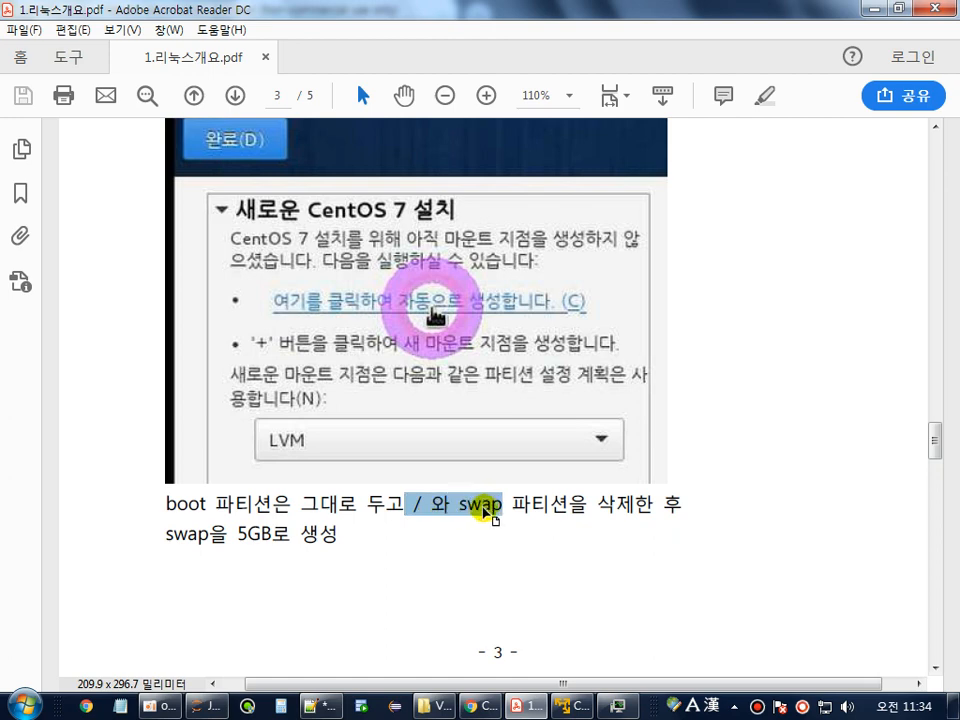
scroll(486, 510, "down", 10)
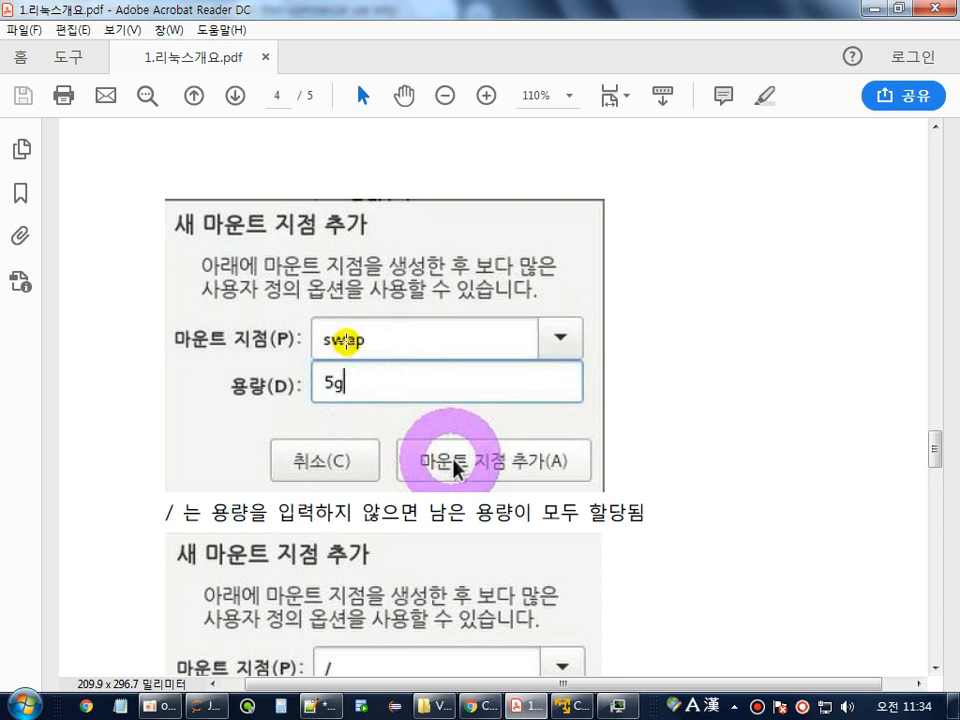
scroll(341, 392, "down", 2)
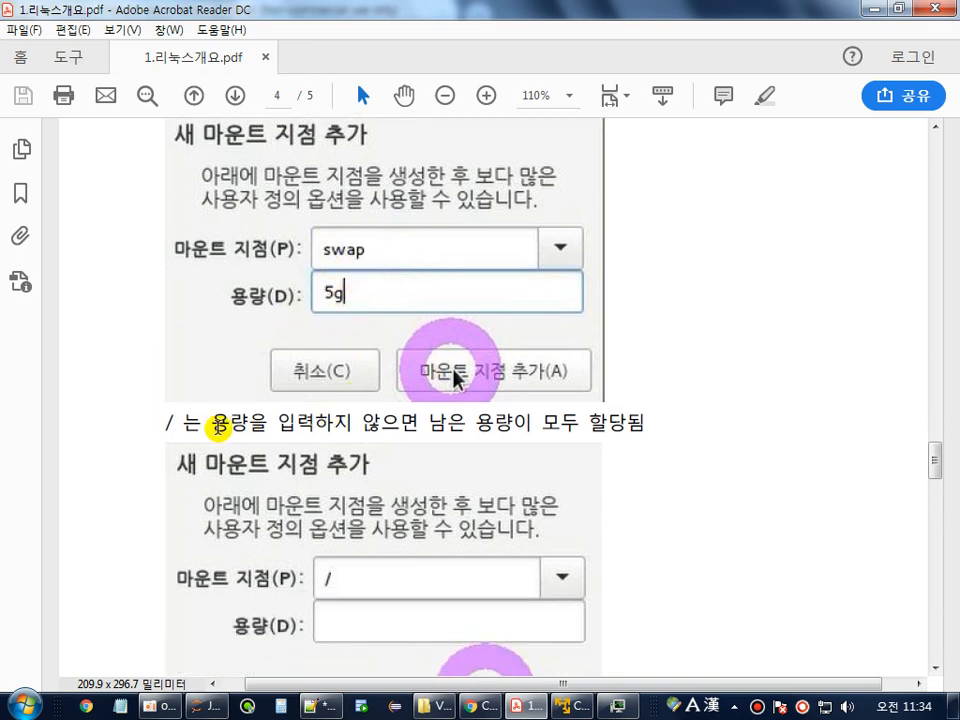
left_click_drag(207, 424, 759, 402)
scroll(759, 402, "down", 8)
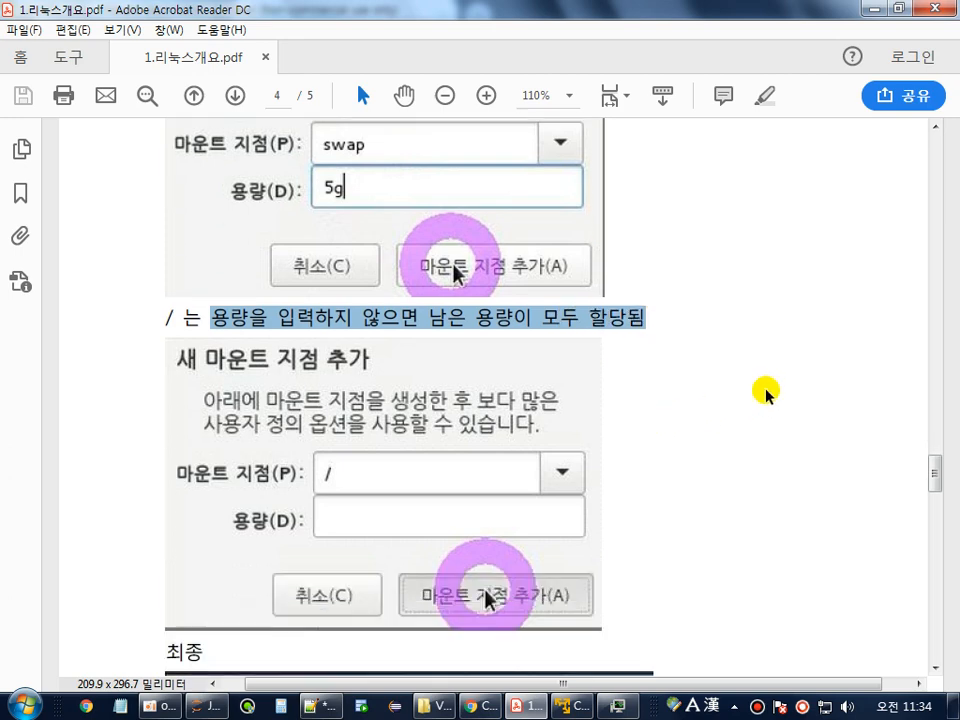
scroll(755, 382, "down", 3)
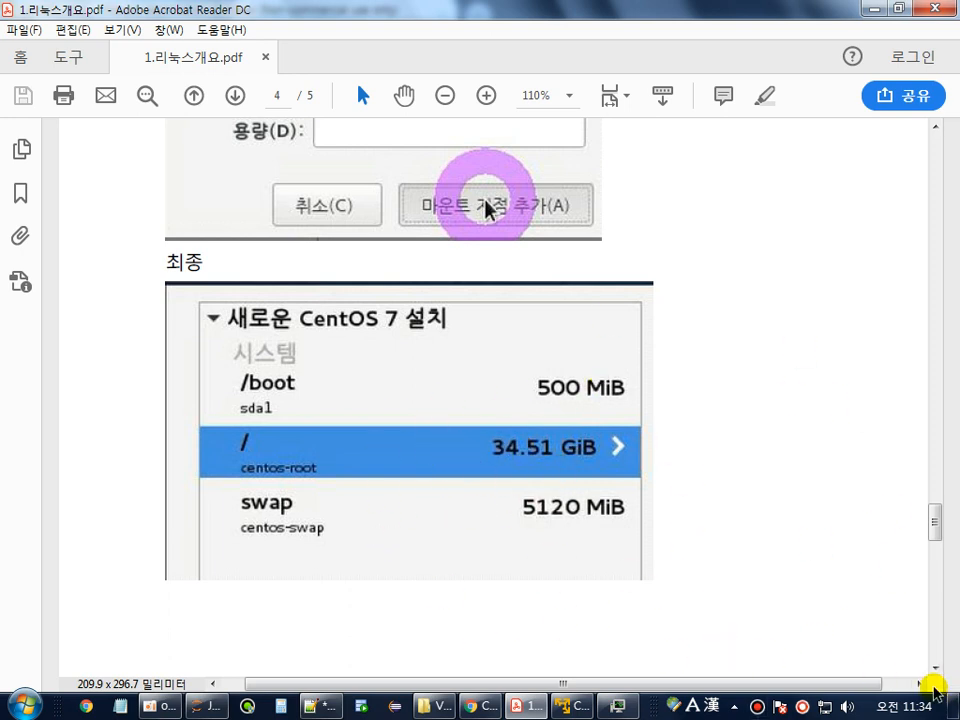
left_click(572, 703)
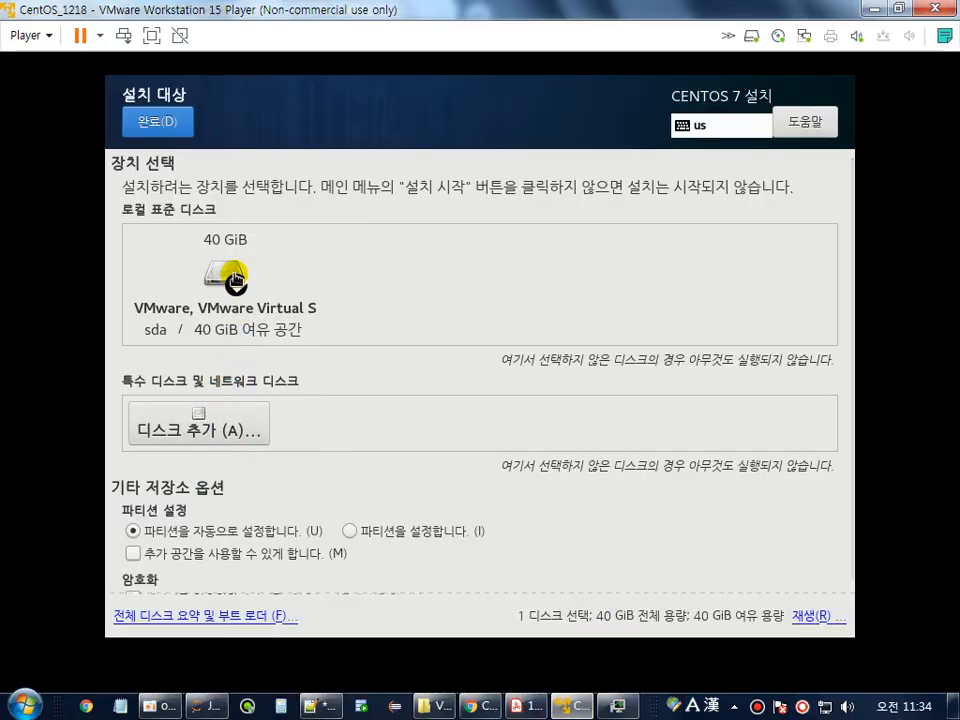
Select the 40 GiB disk, choose '파티션을 설정합니다' for manual partitioning, and confirm with 완료.
left_click(233, 278)
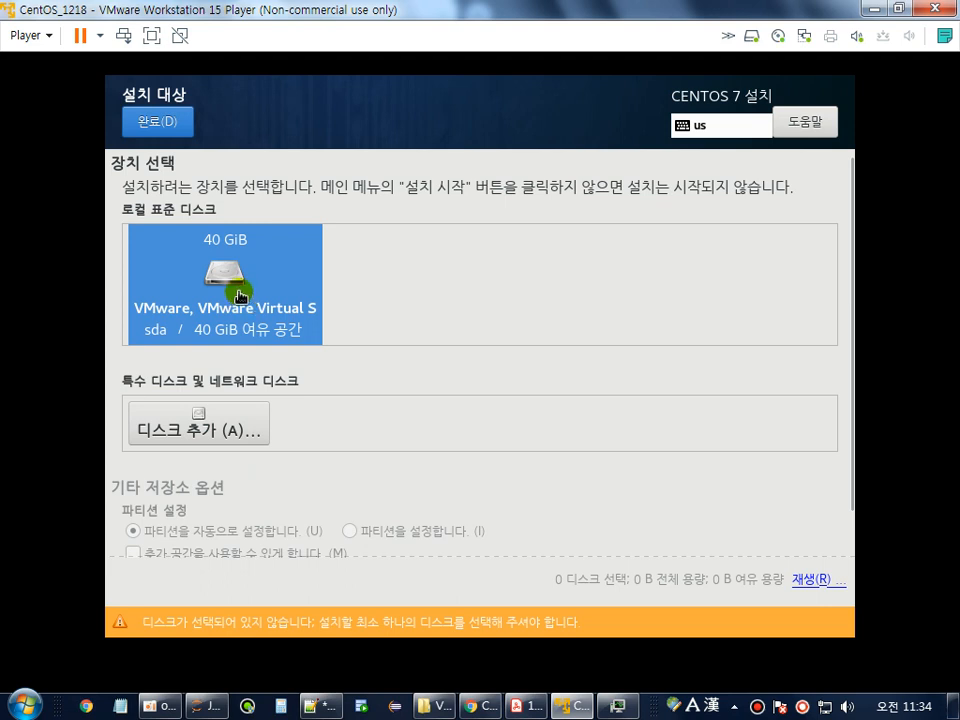
left_click(238, 292)
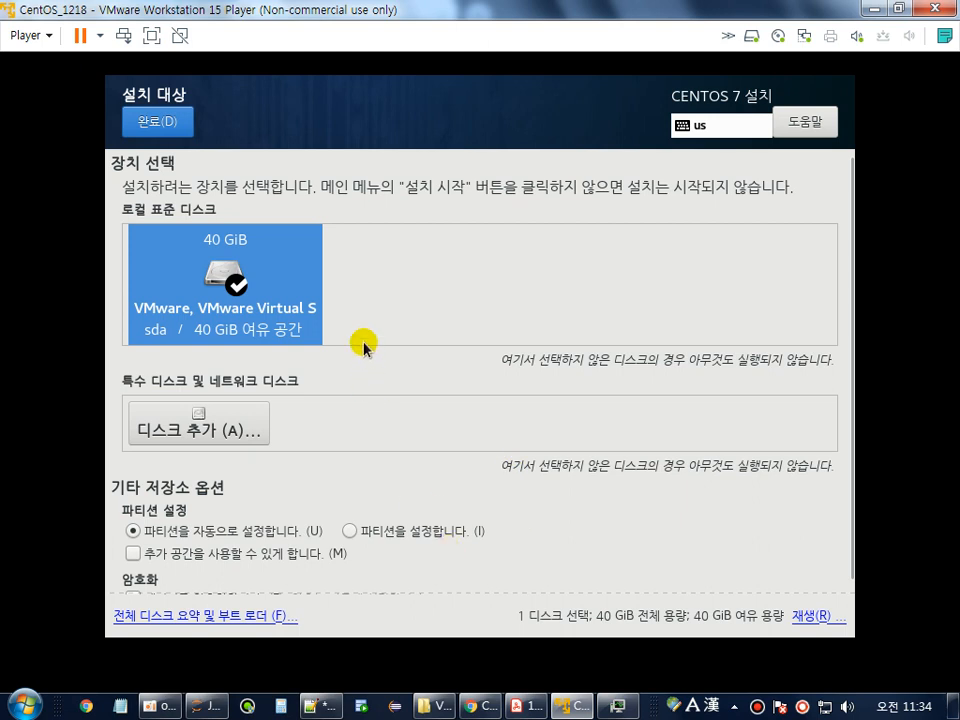
left_click(247, 288)
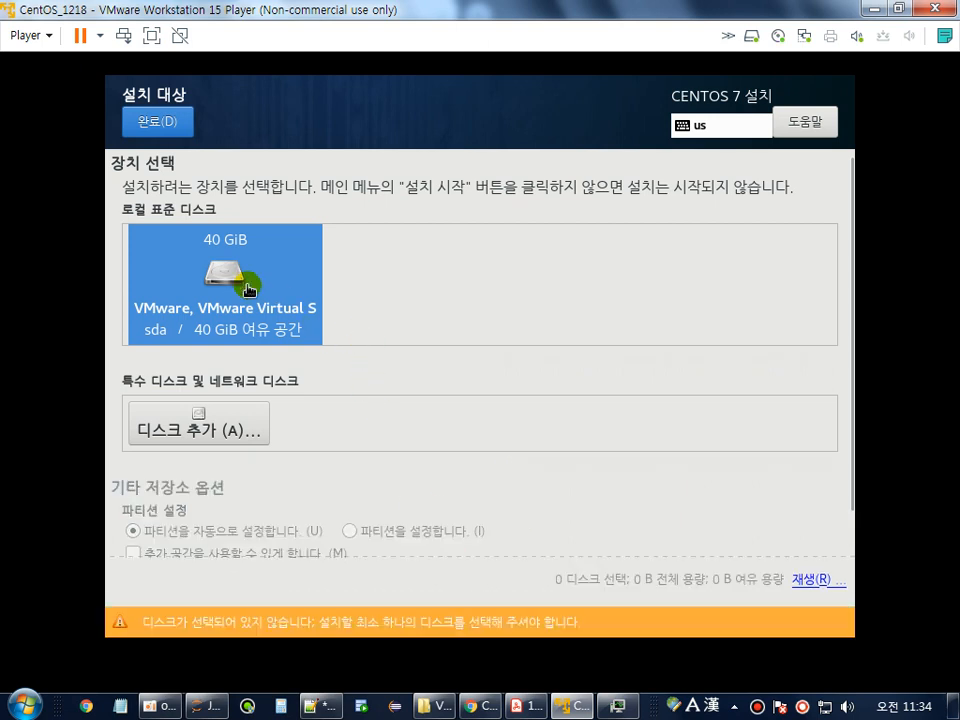
left_click(248, 289)
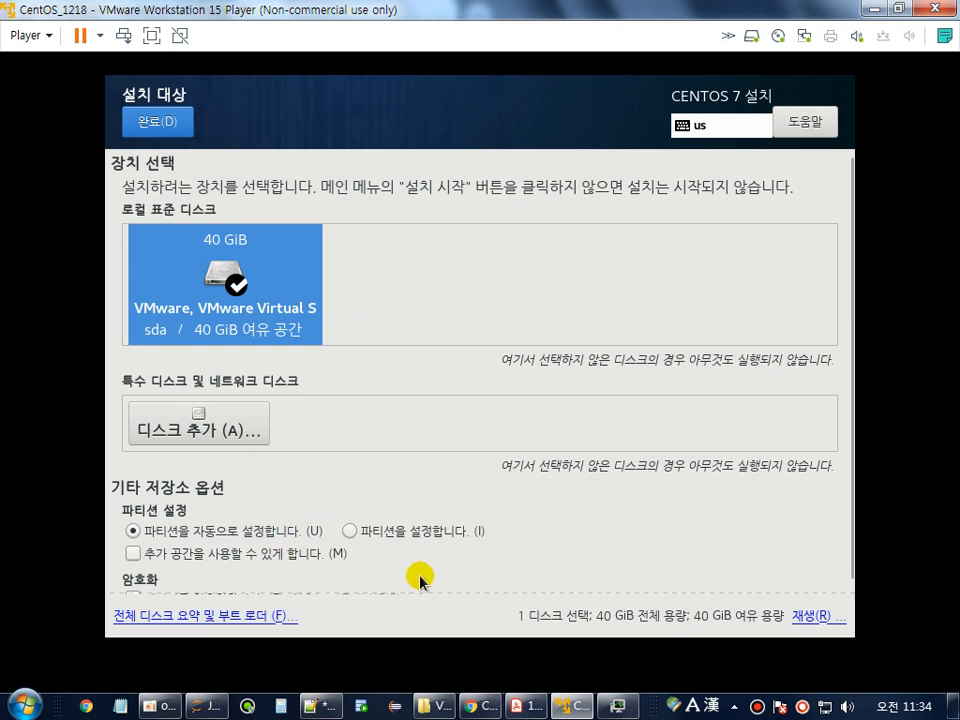
left_click(348, 536)
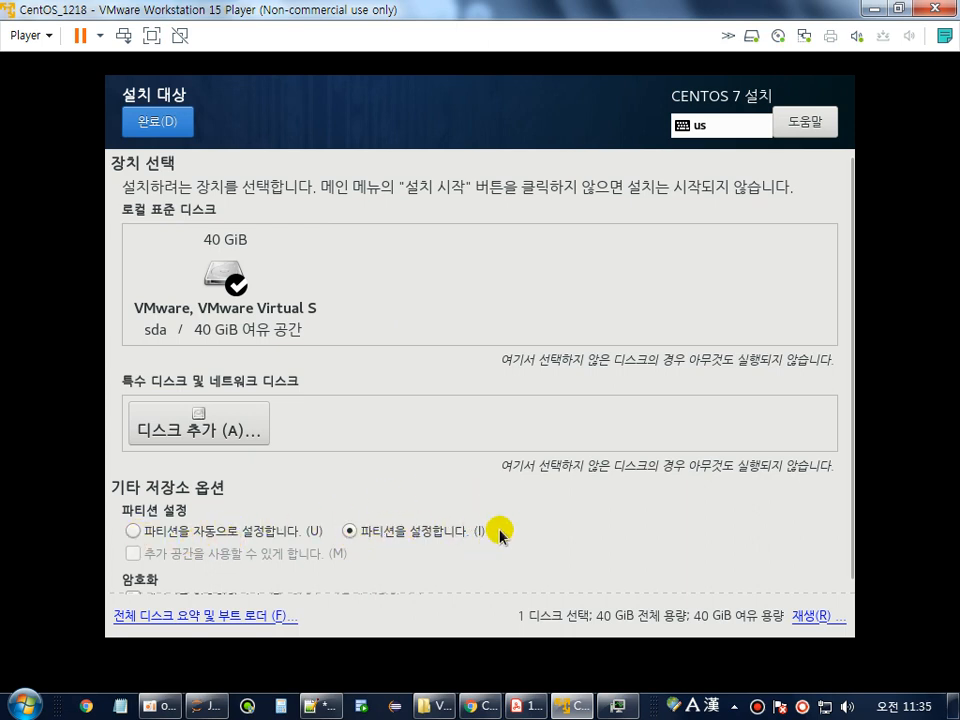
left_click(152, 121)
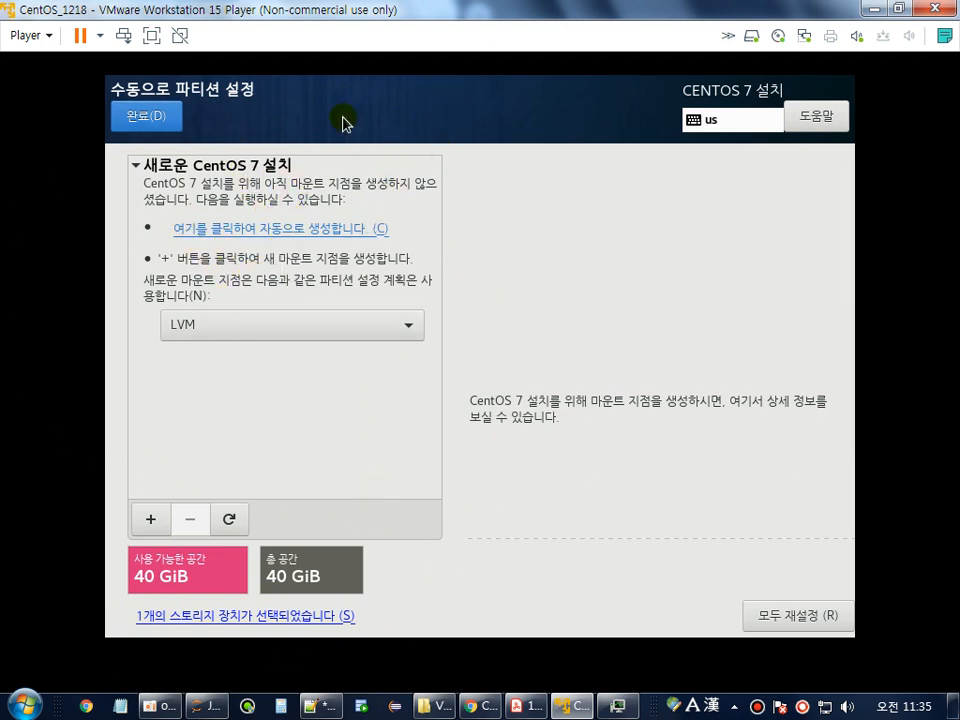
Auto-create the default layout, then delete its / and swap partitions, keeping the 1024 MiB /boot.
left_click(322, 231)
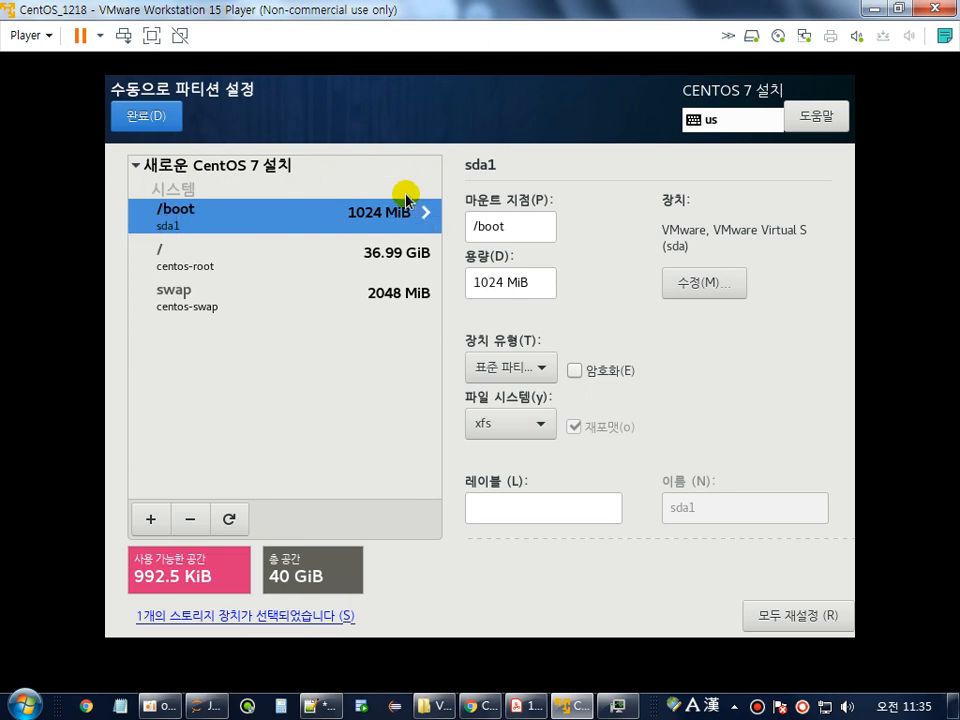
left_click(197, 300)
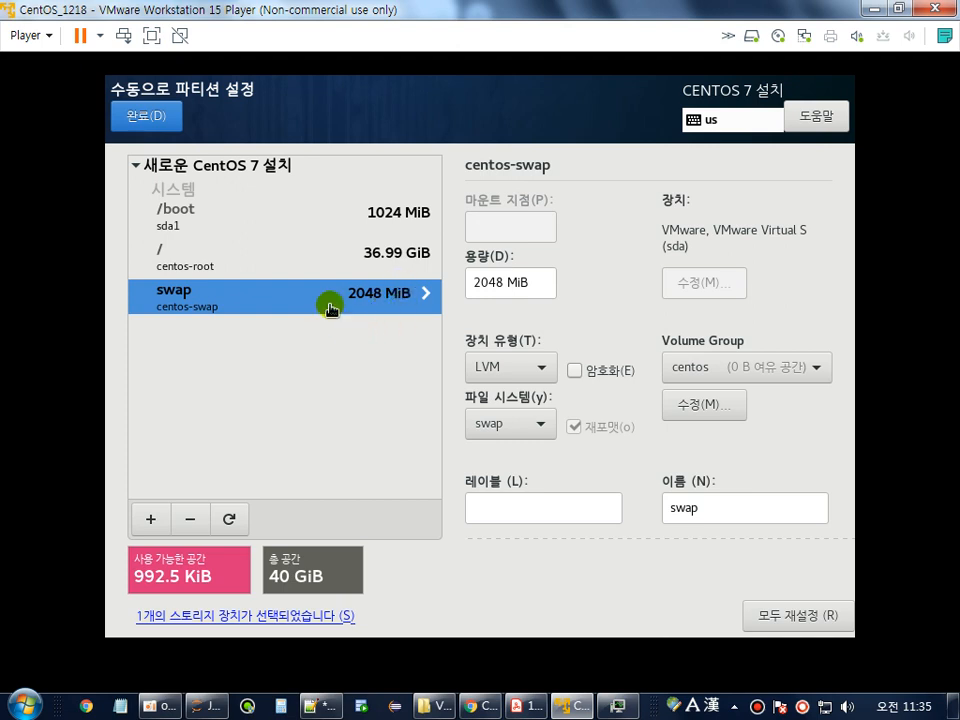
left_click(390, 256)
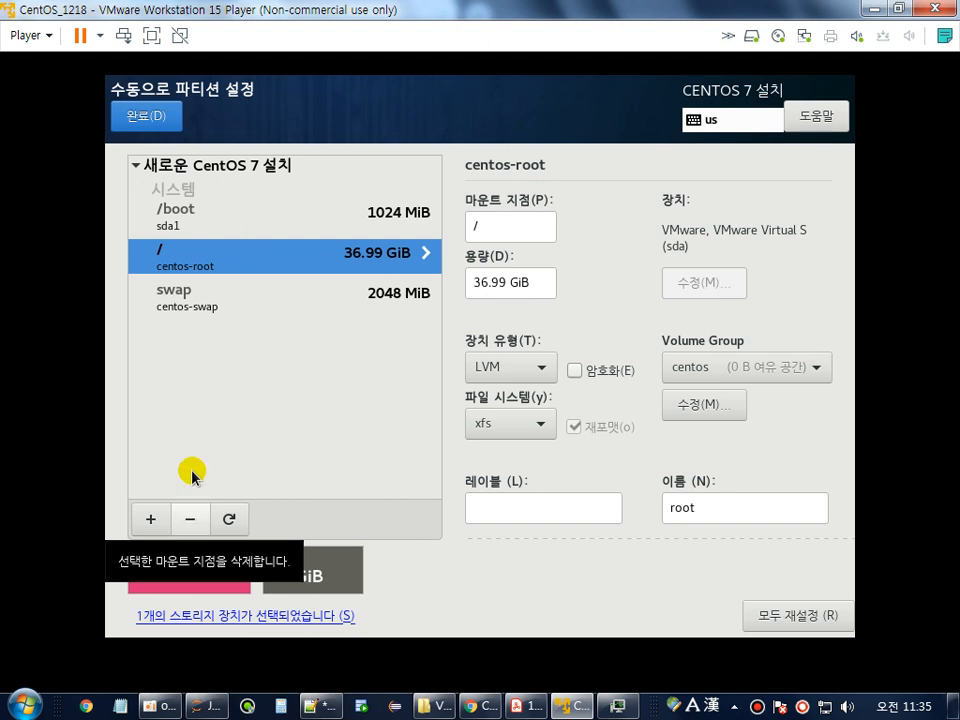
left_click(165, 261)
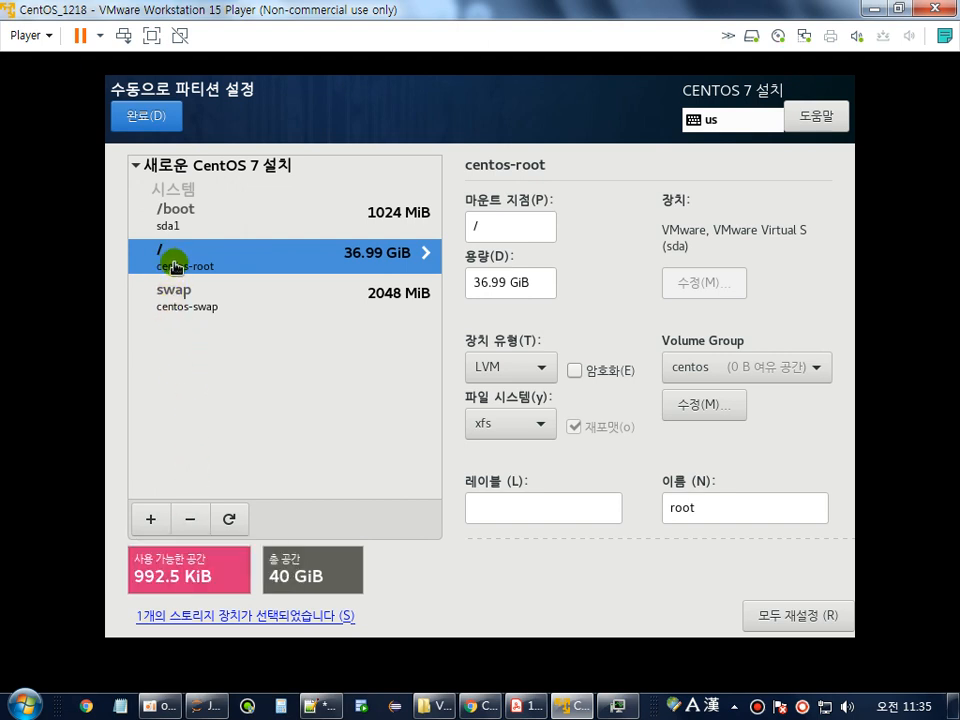
left_click(188, 523)
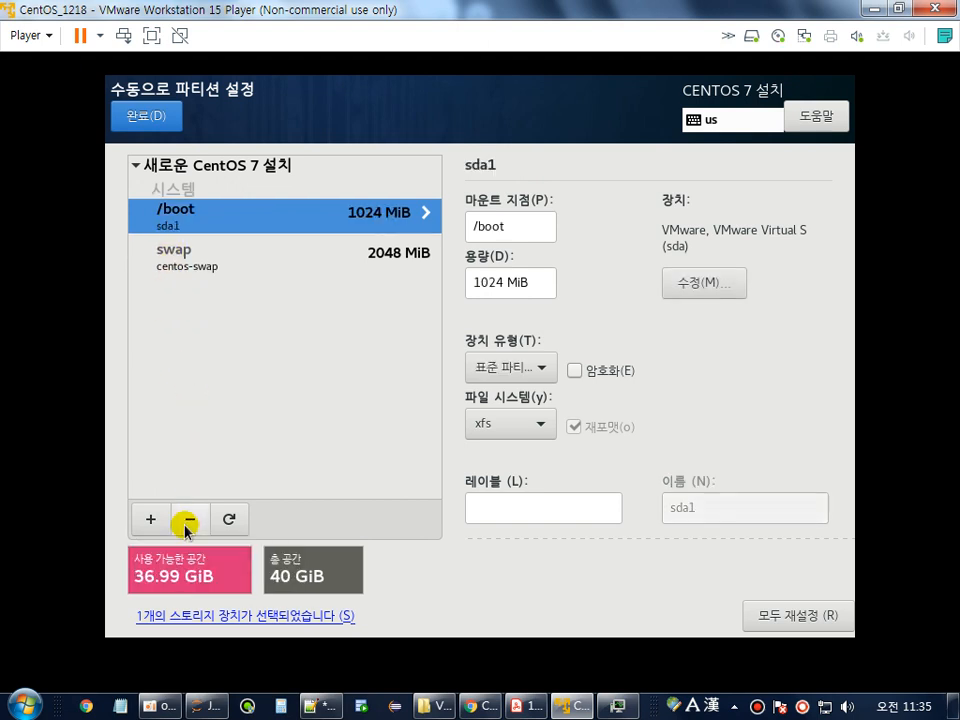
left_click(174, 256)
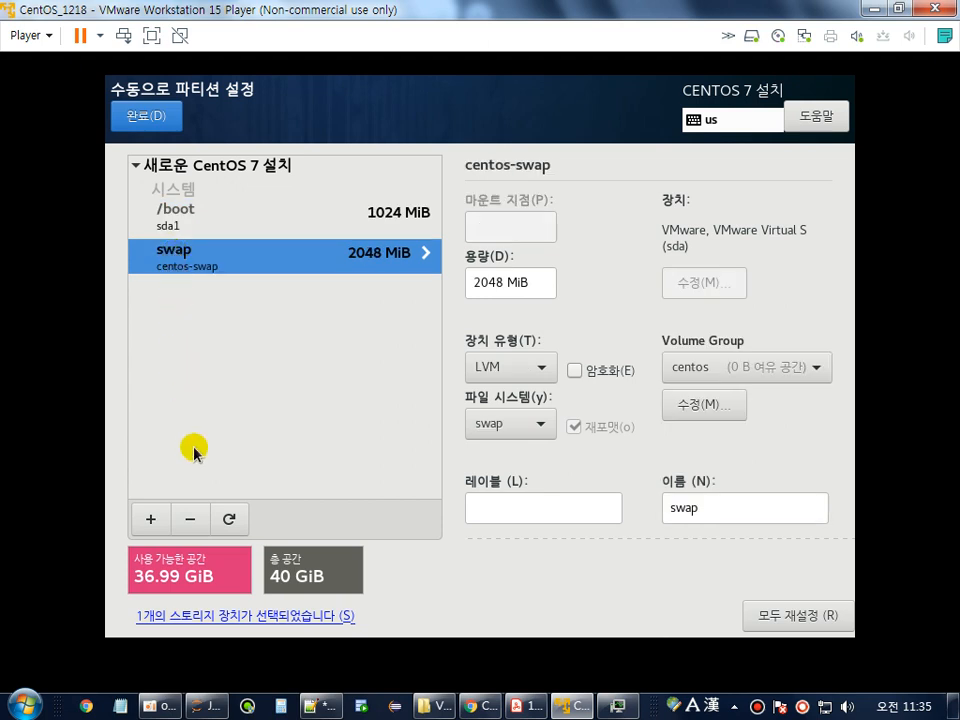
left_click(190, 522)
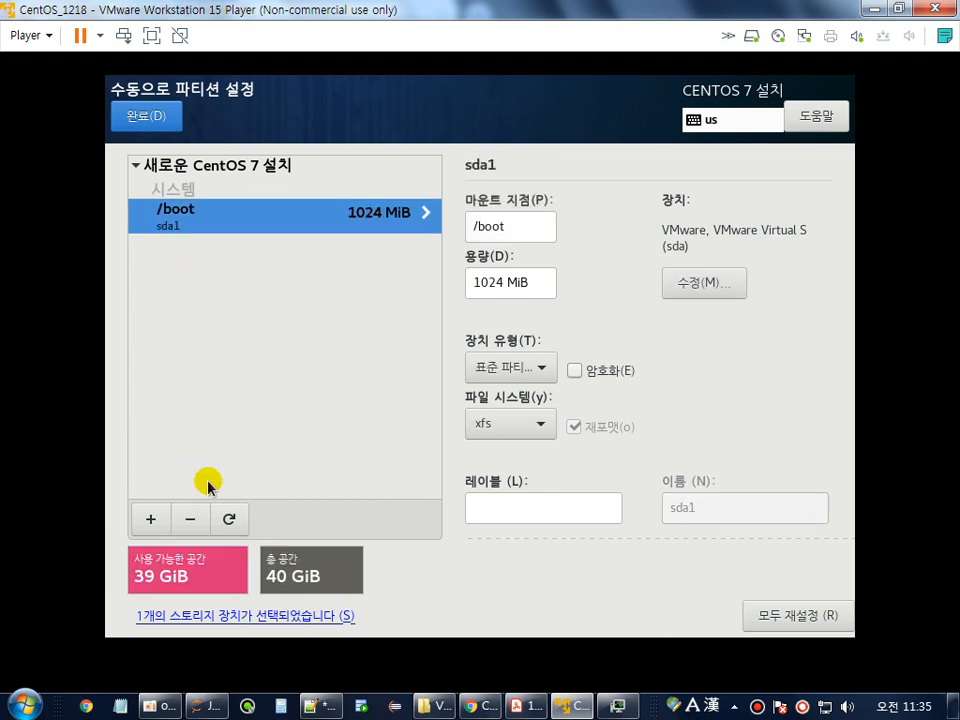
Add a swap mount point with 5 GB capacity.
left_click(152, 519)
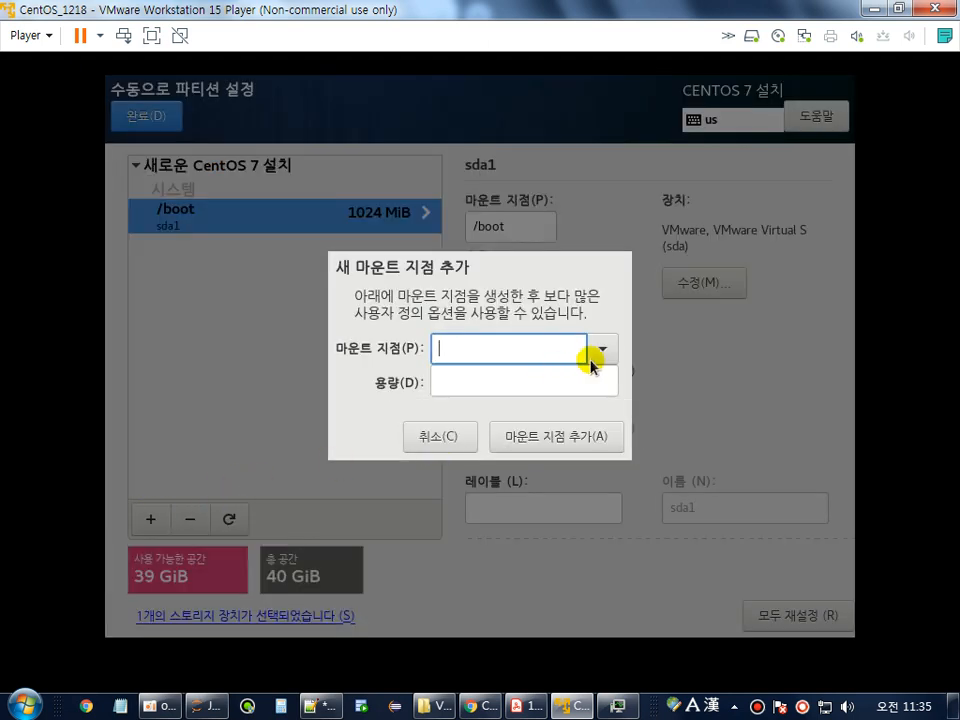
left_click(602, 352)
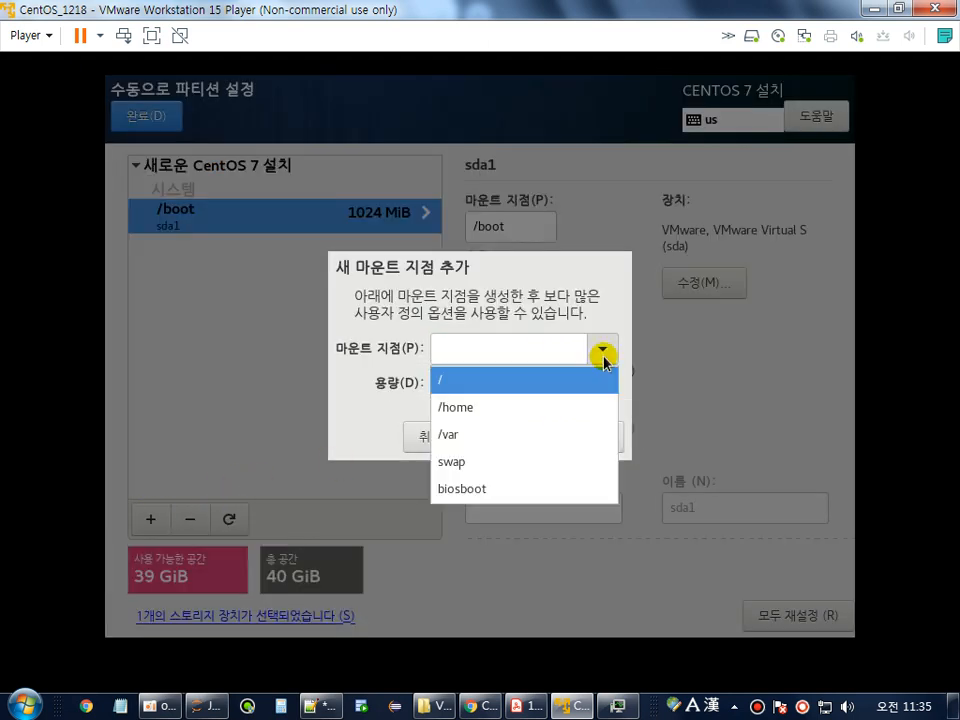
left_click(472, 460)
left_click(519, 374)
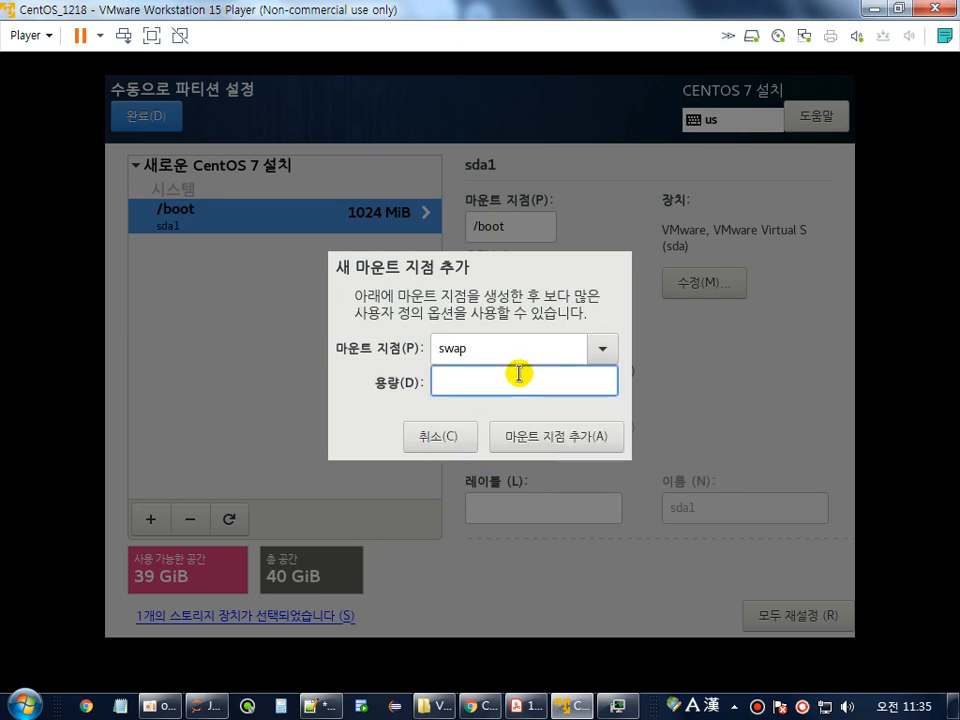
type("5g")
left_click(562, 438)
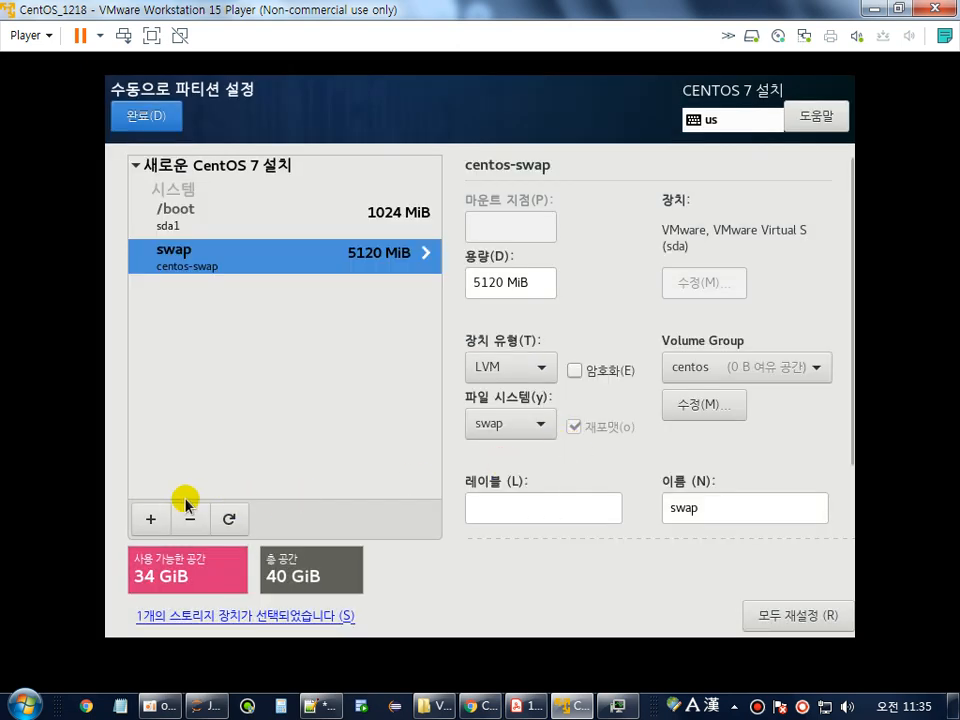
Add a / mount point using all the remaining space.
left_click(146, 521)
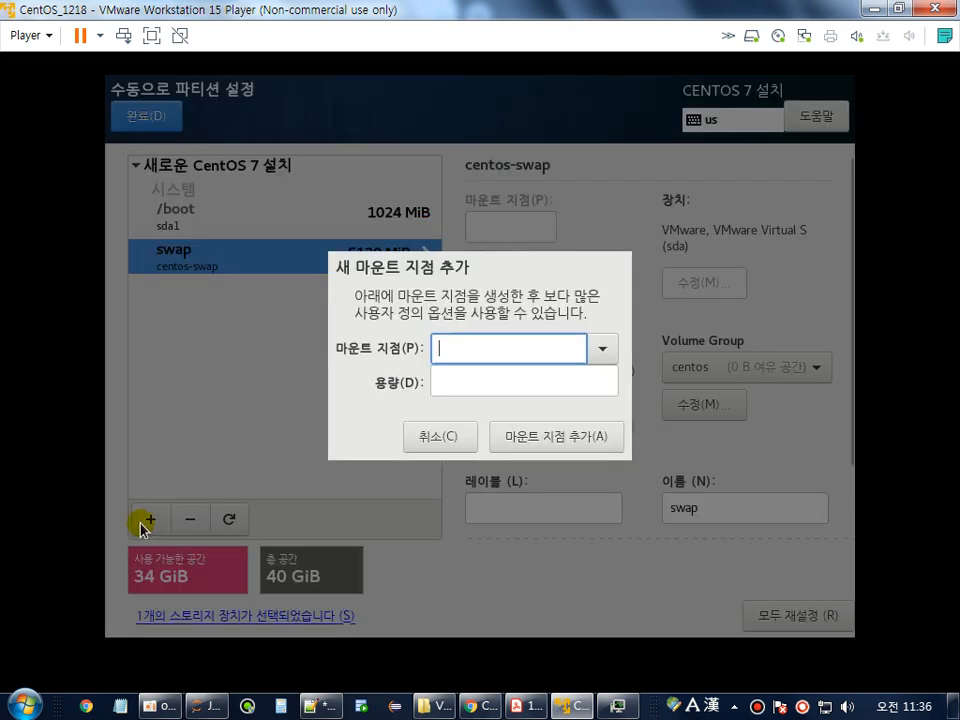
left_click(605, 355)
left_click(480, 385)
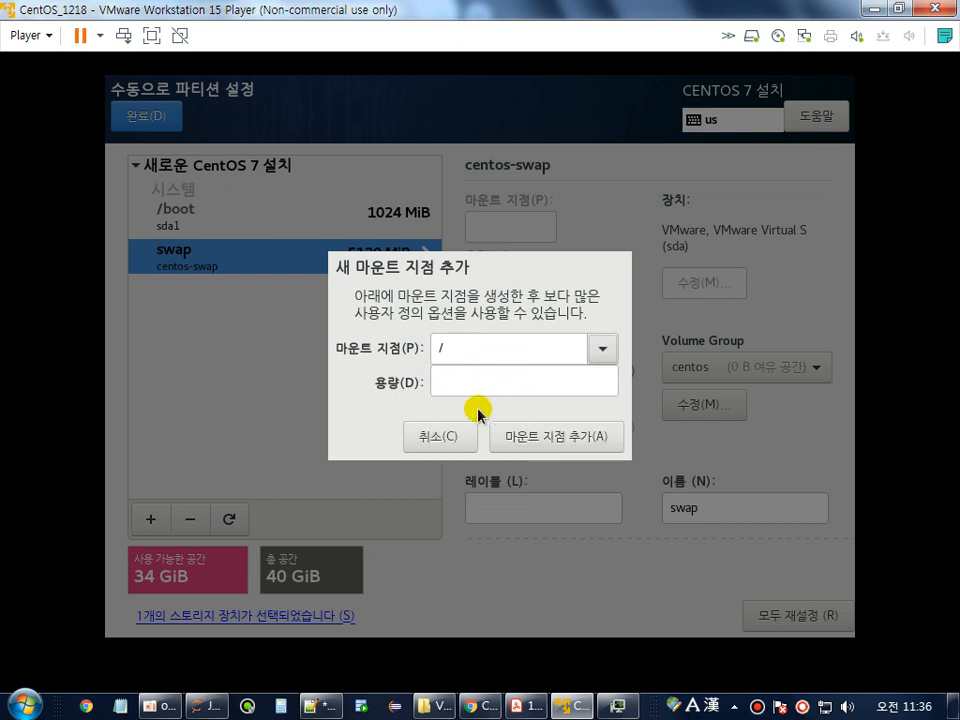
left_click(568, 440)
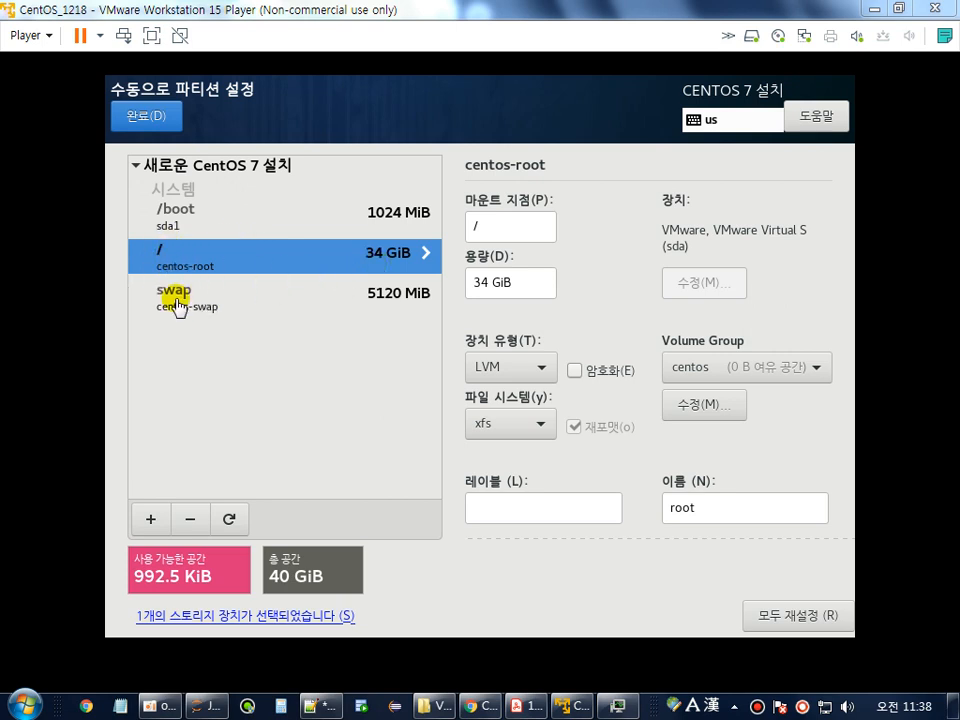
Finish manual partitioning and accept the changes with 변경 사항 적용.
left_click(143, 123)
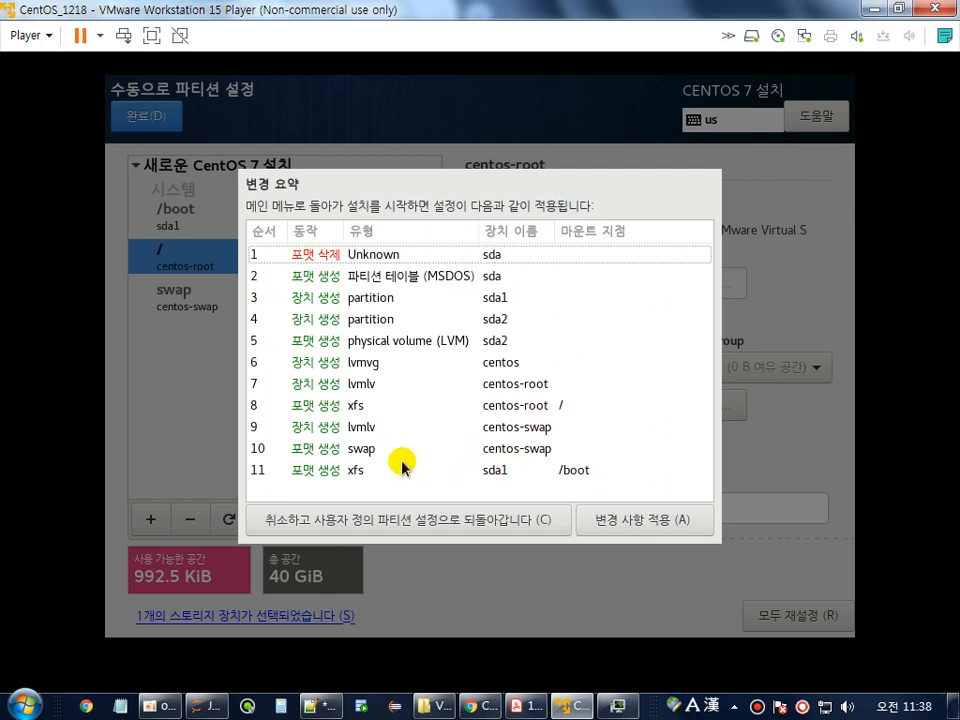
left_click(660, 532)
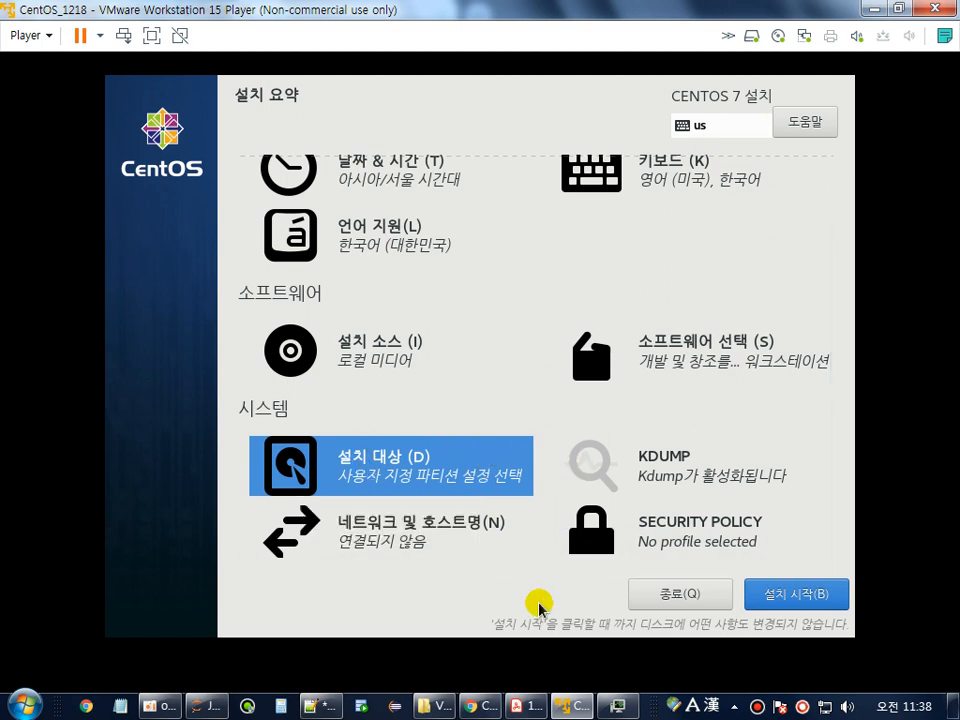
Switch the ens33 Ethernet connection on in Network & Hostname and return to the summary.
left_click(386, 545)
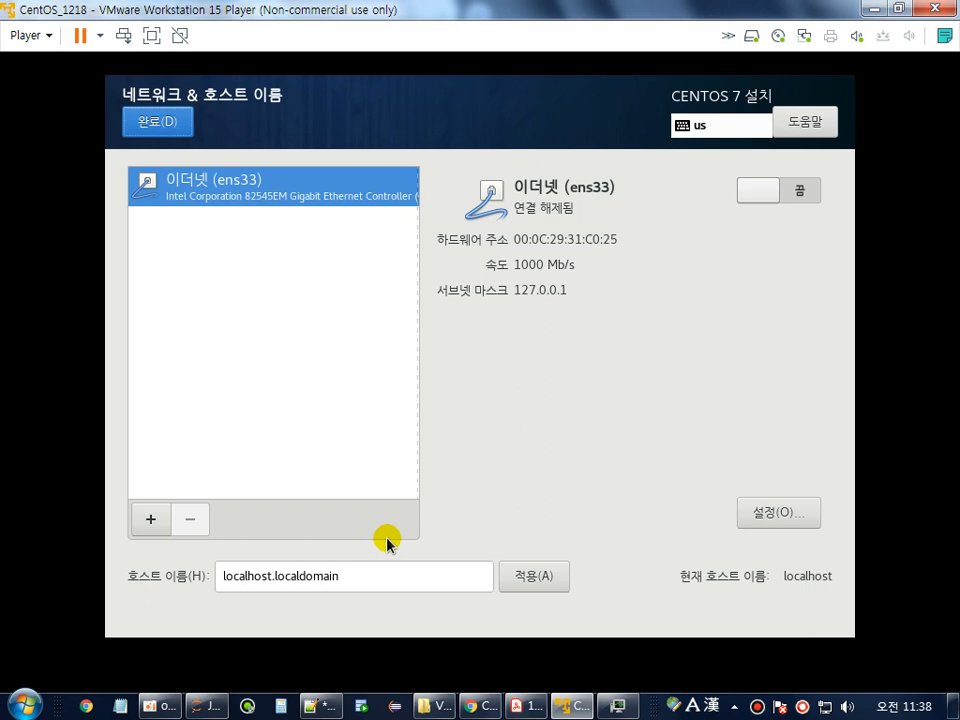
left_click(159, 135)
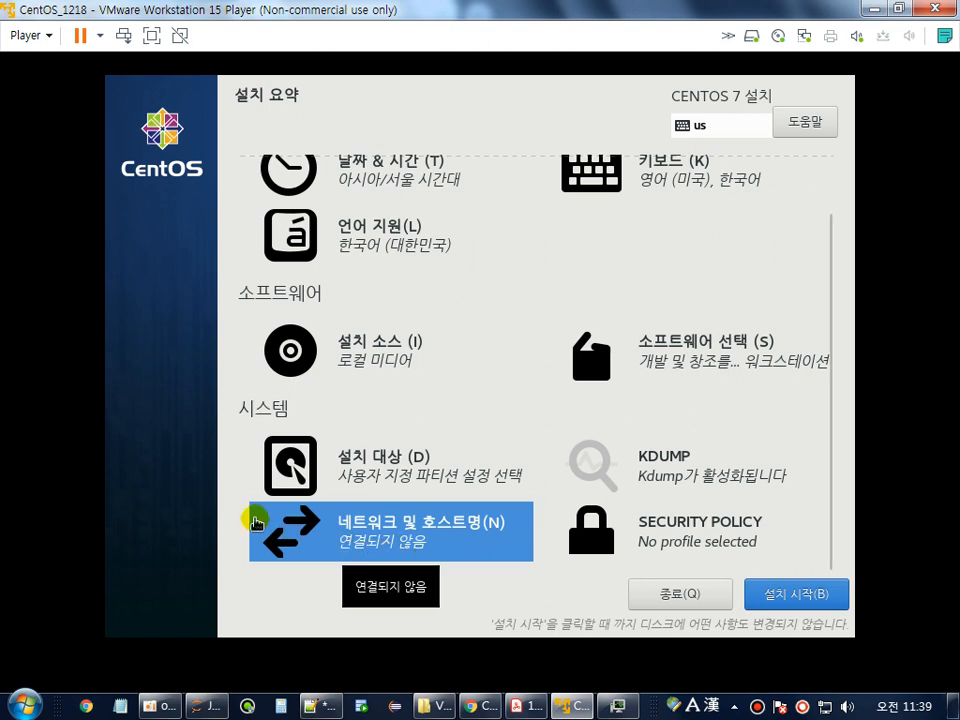
left_click(380, 540)
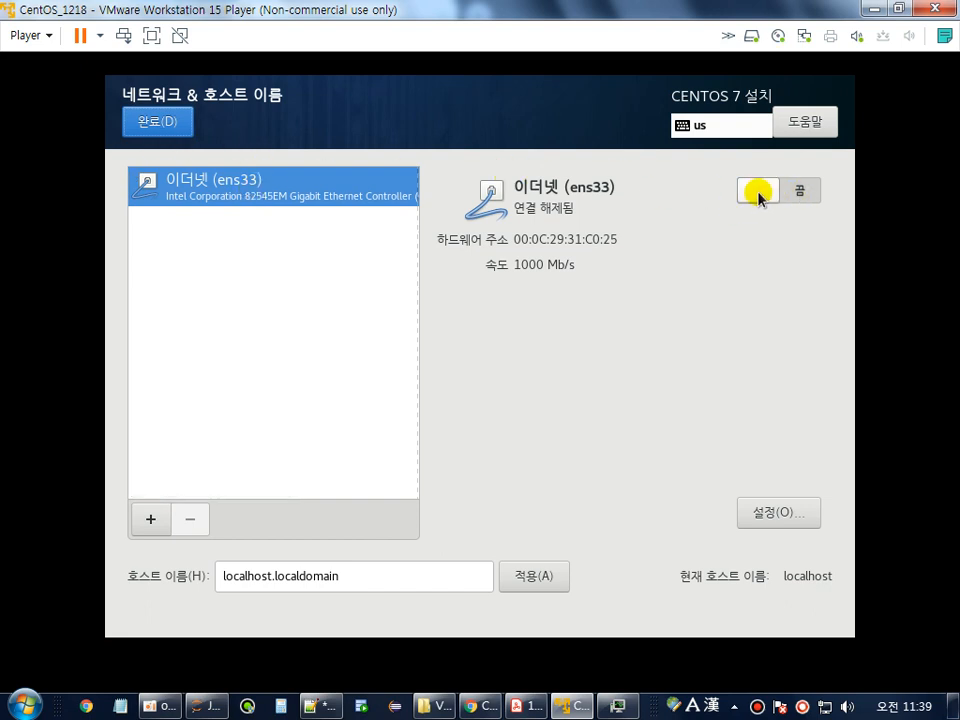
left_click(792, 197)
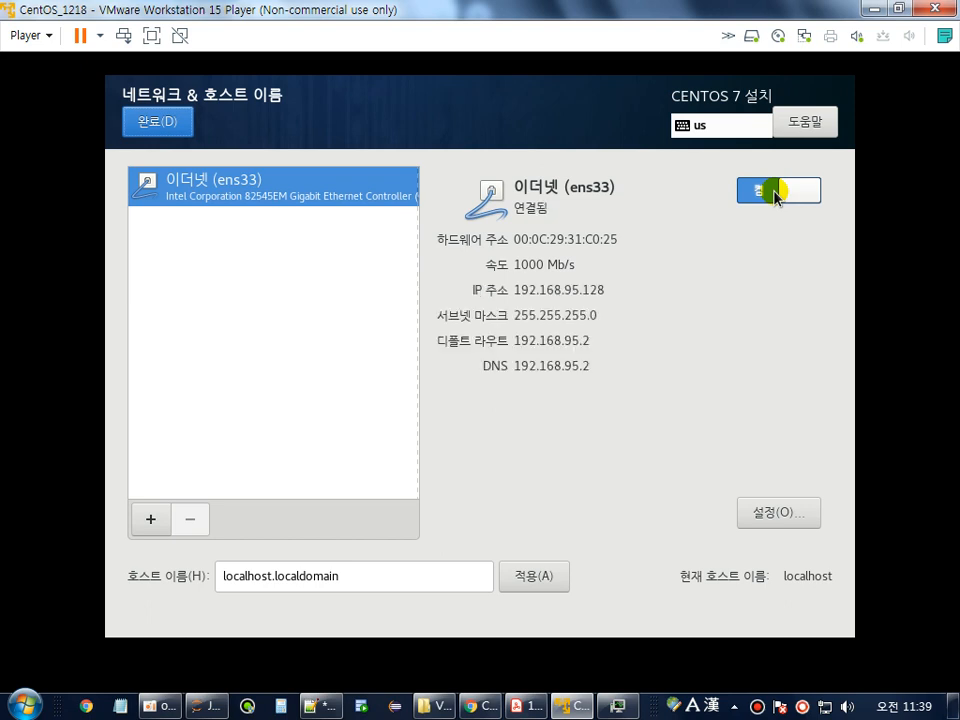
left_click(776, 194)
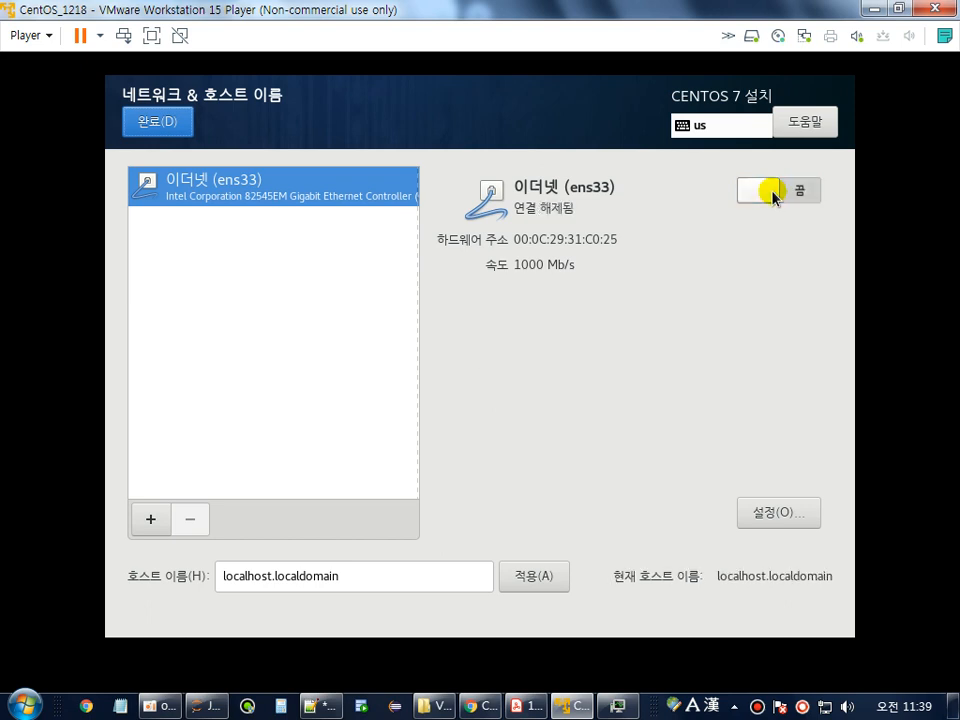
left_click(774, 192)
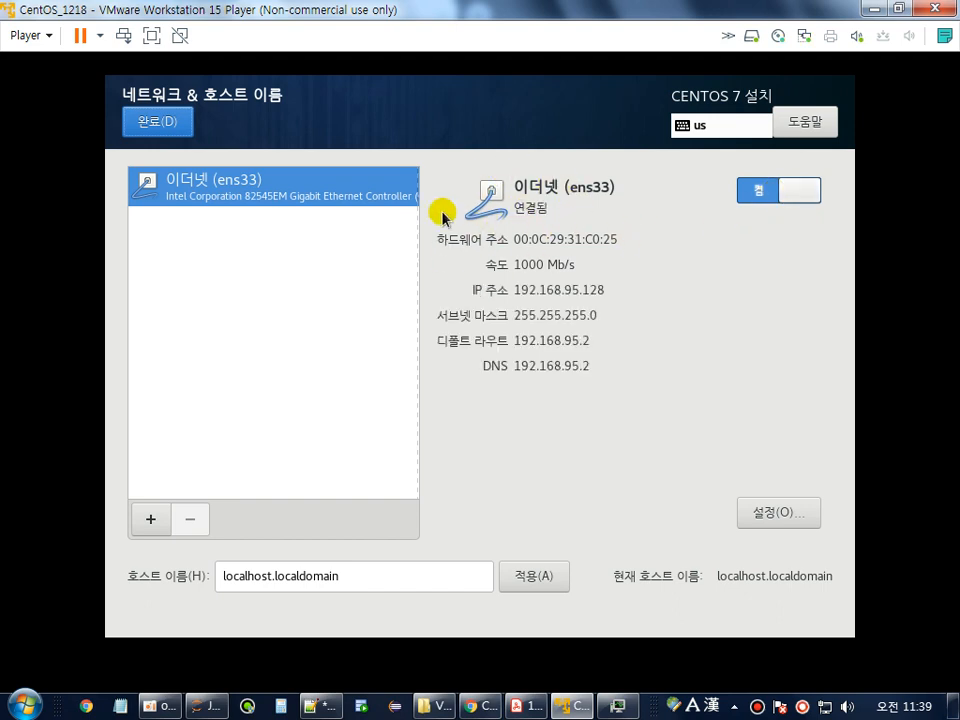
left_click(145, 131)
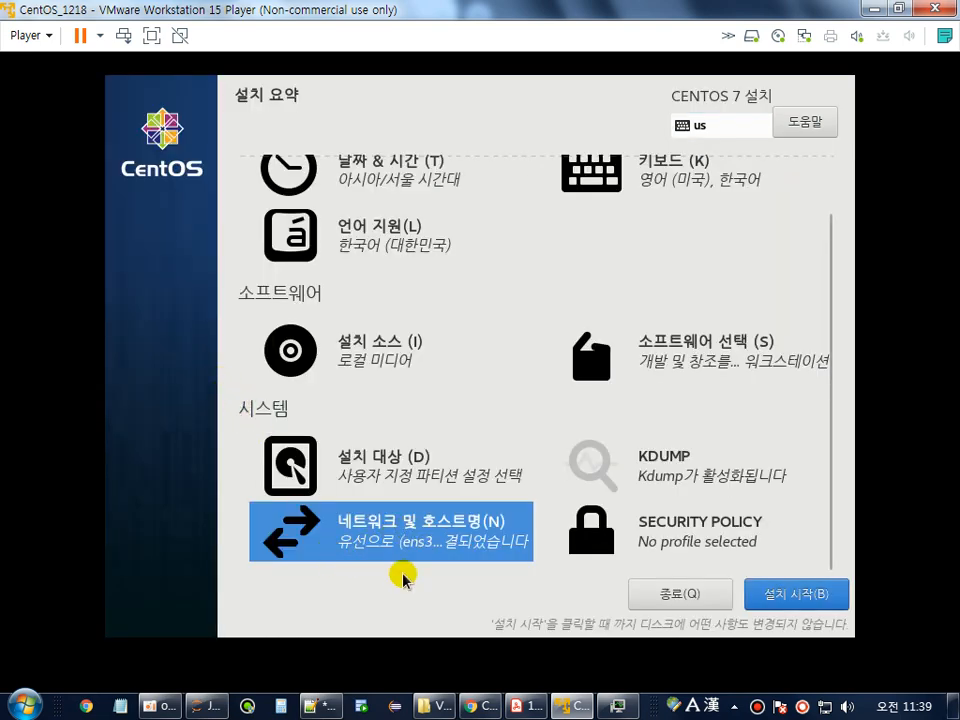
Begin the CentOS installation from the Installation Summary page.
scroll(720, 420, "up", 2)
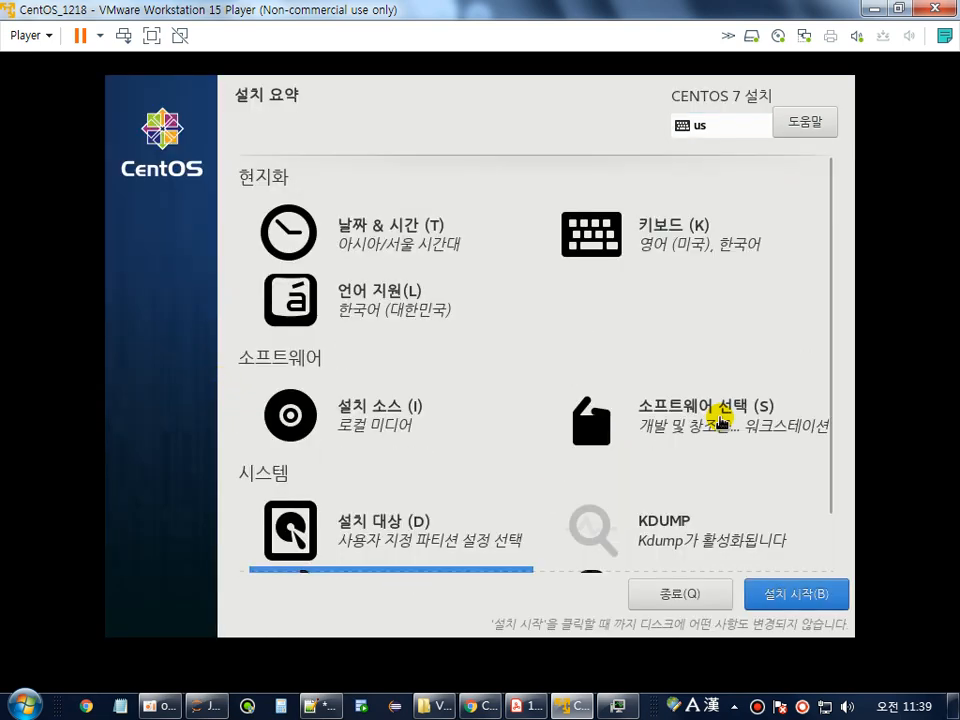
scroll(720, 420, "down", 2)
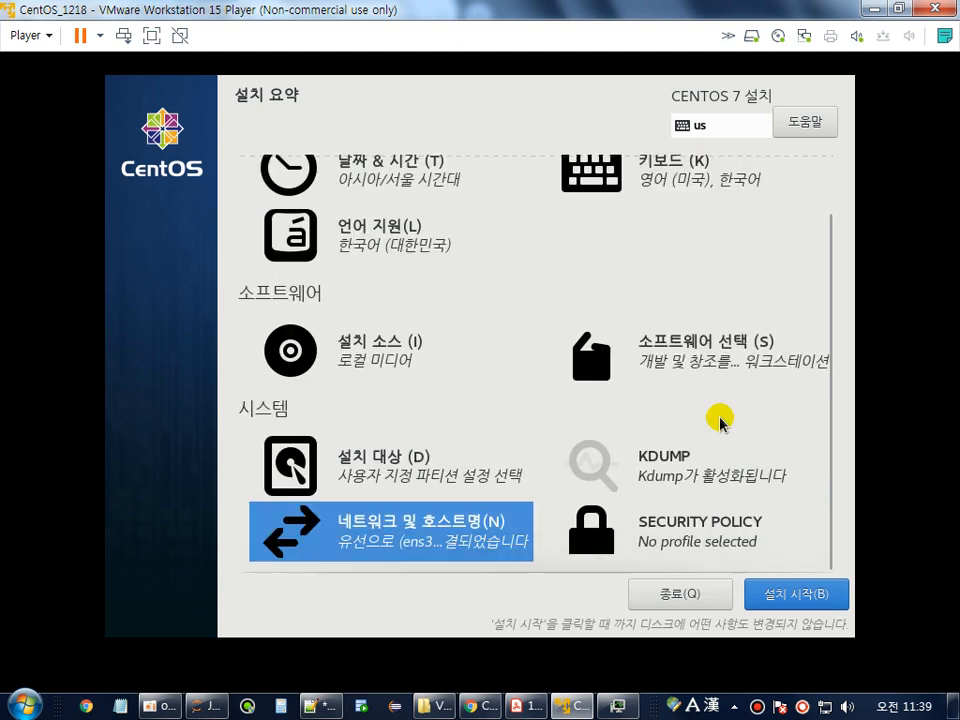
left_click(788, 592)
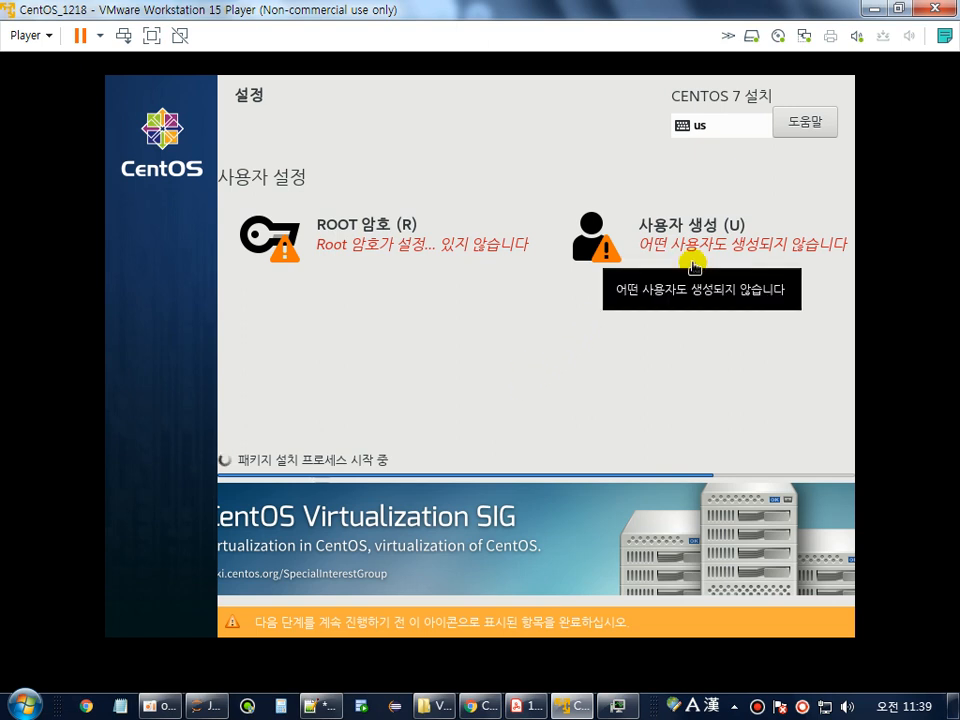
Enter the root password in both fields and accept it despite the too-short warning.
left_click(356, 238)
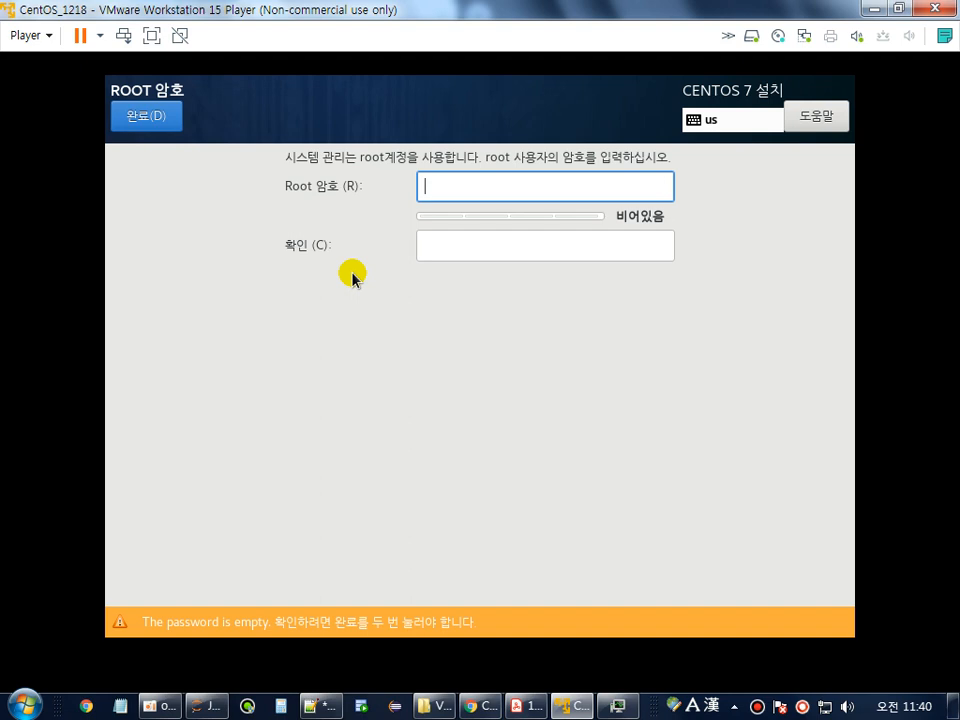
type("123")
left_click(499, 248)
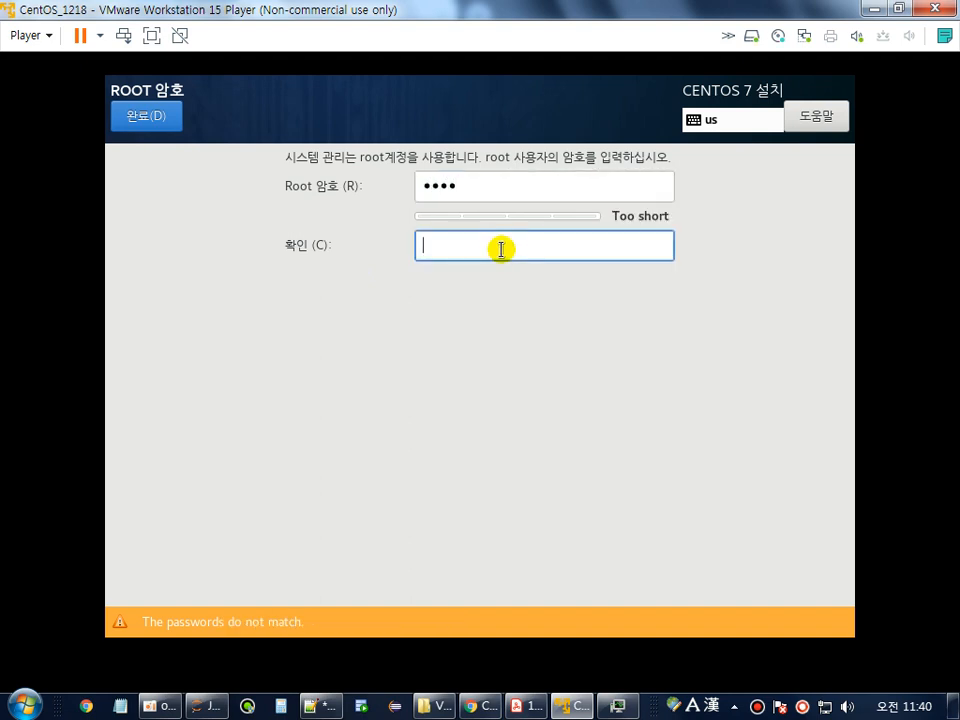
type("1234")
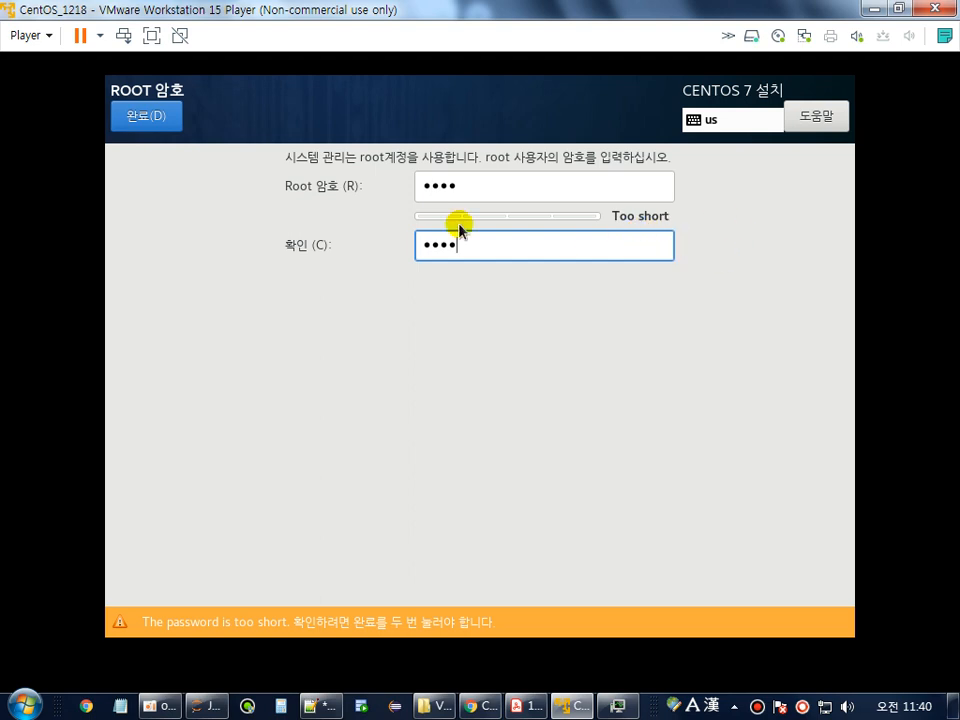
left_click(157, 128)
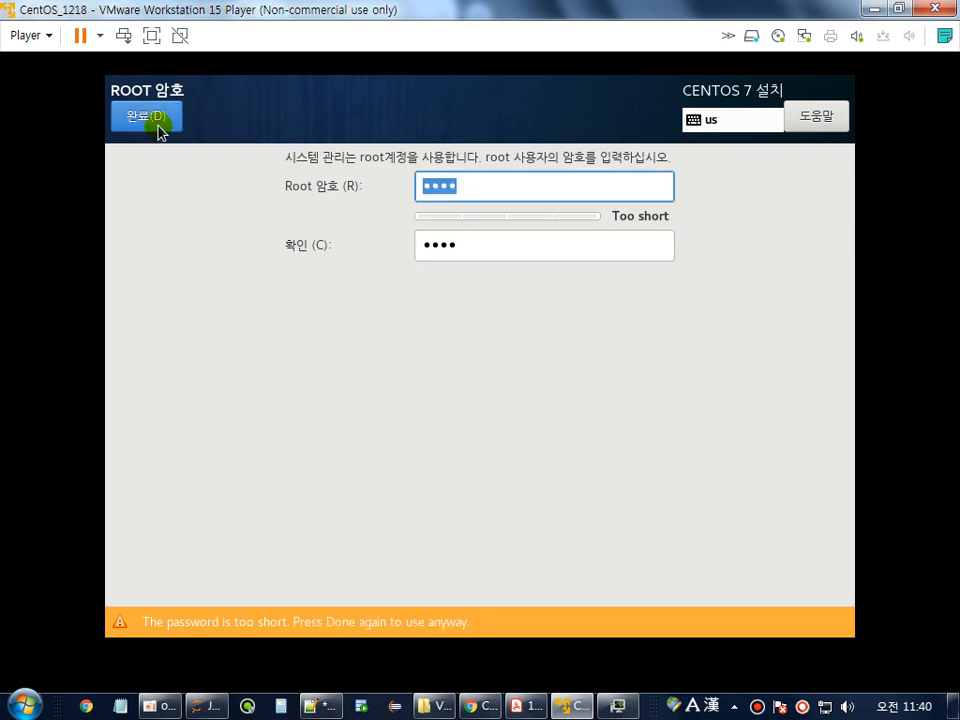
left_click(157, 128)
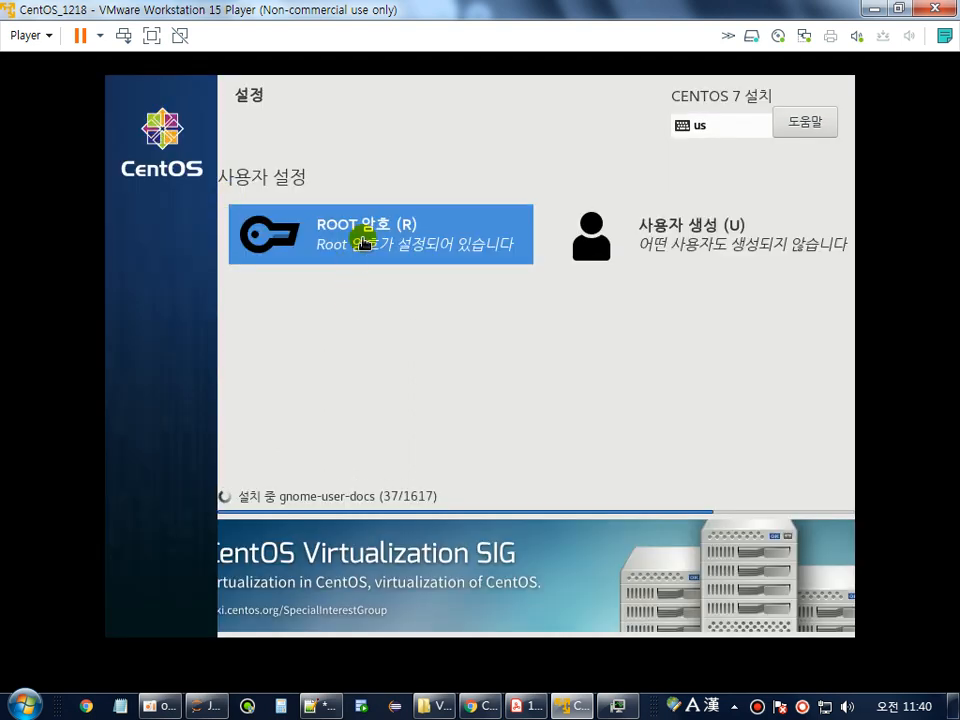
left_click(720, 242)
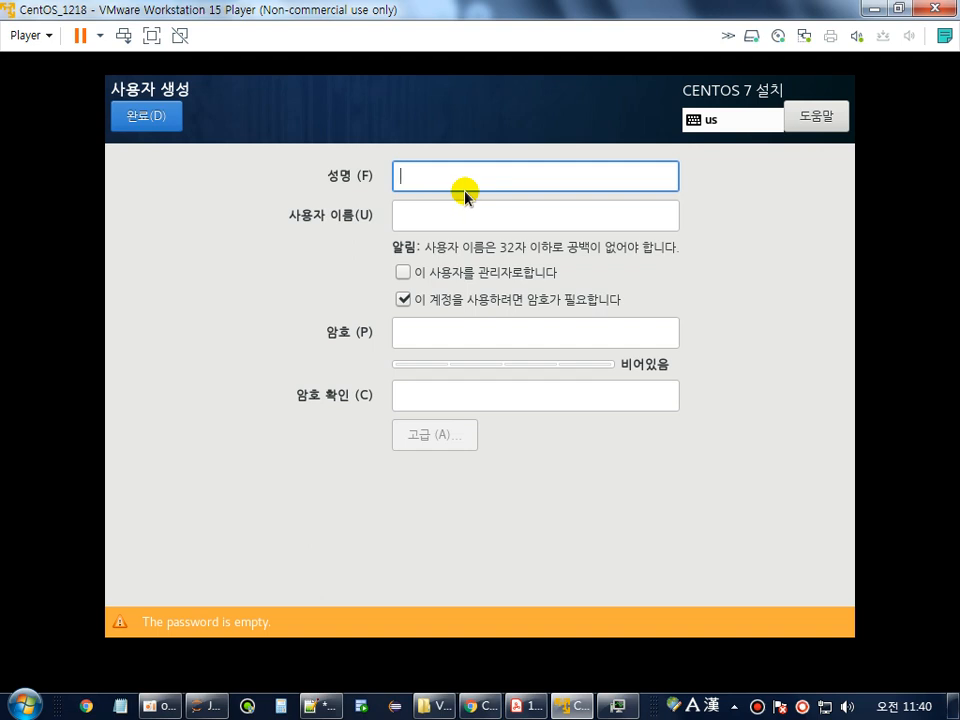
type("centos")
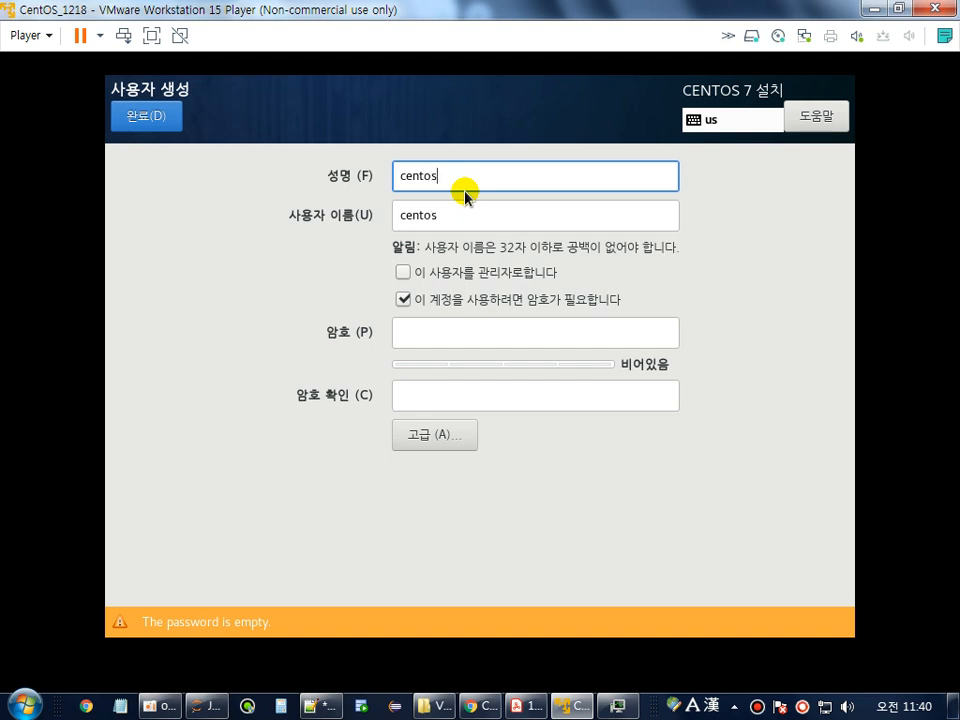
left_click(418, 333)
type("ce")
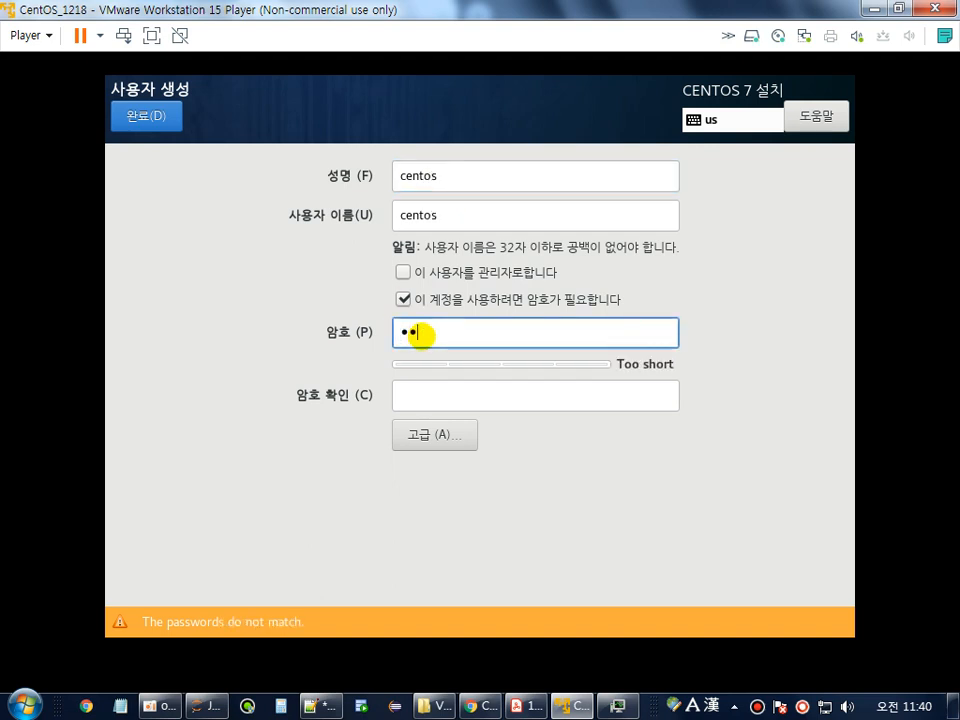
type("ntos")
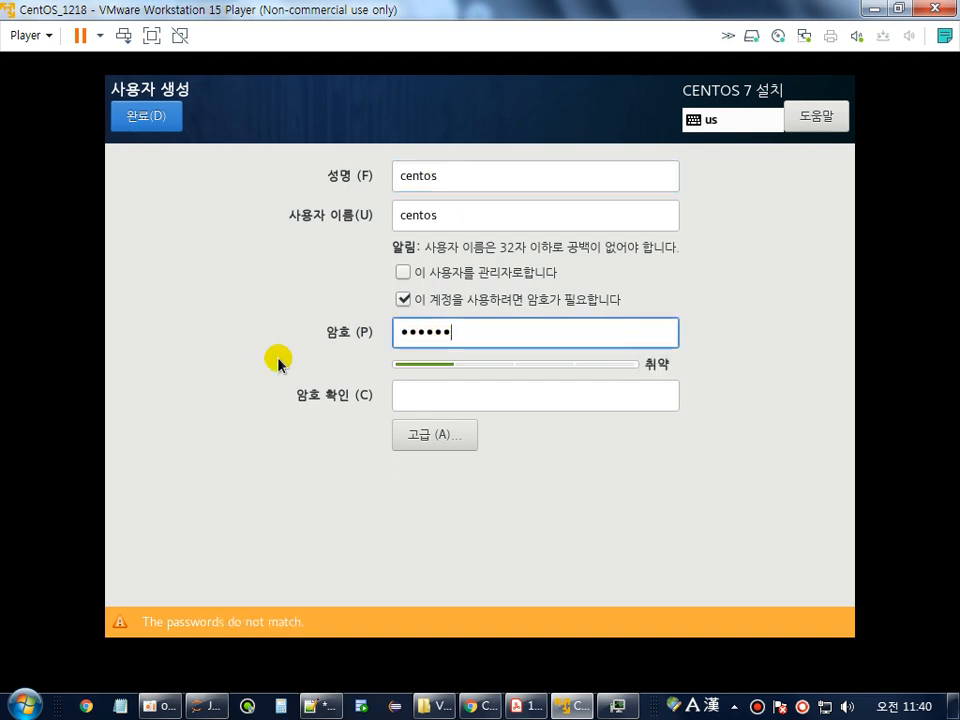
left_click(448, 403)
type("ce")
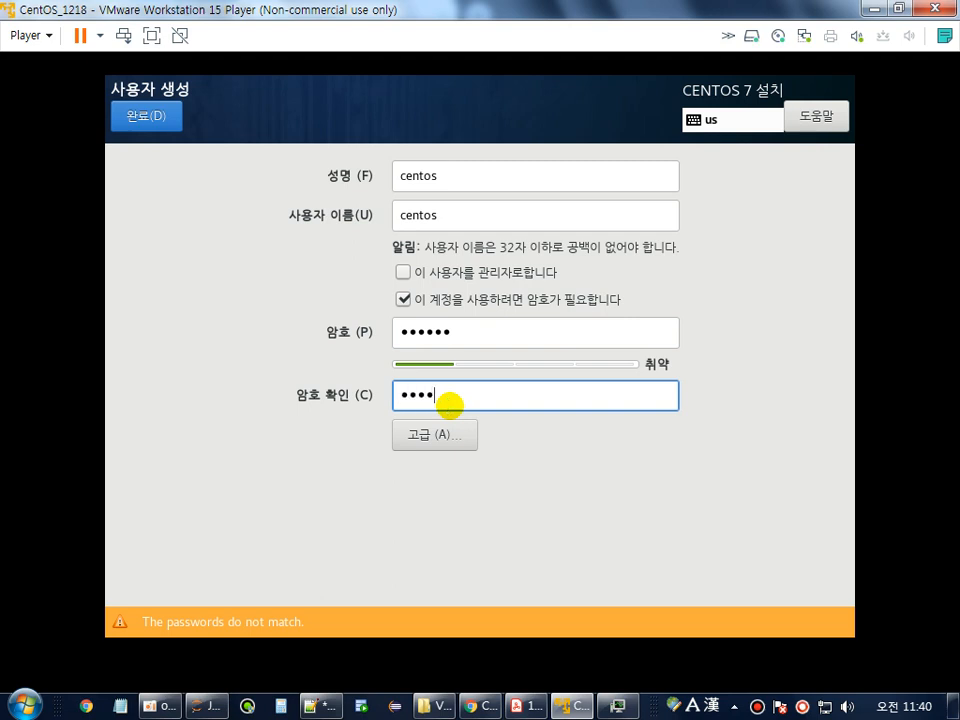
type("ntos")
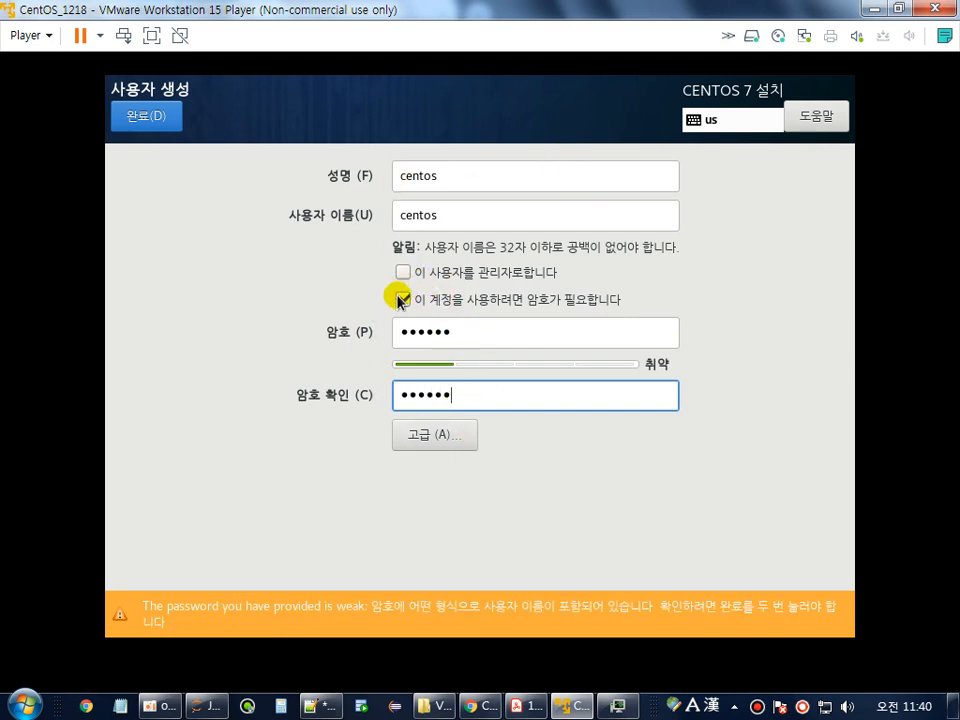
left_click(158, 118)
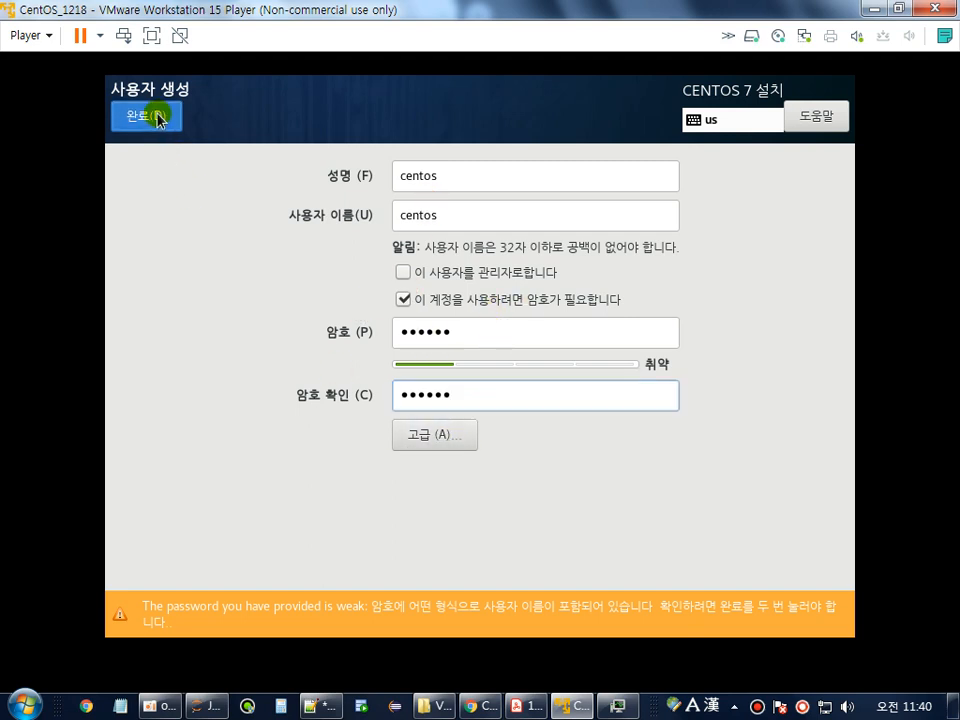
left_click(158, 118)
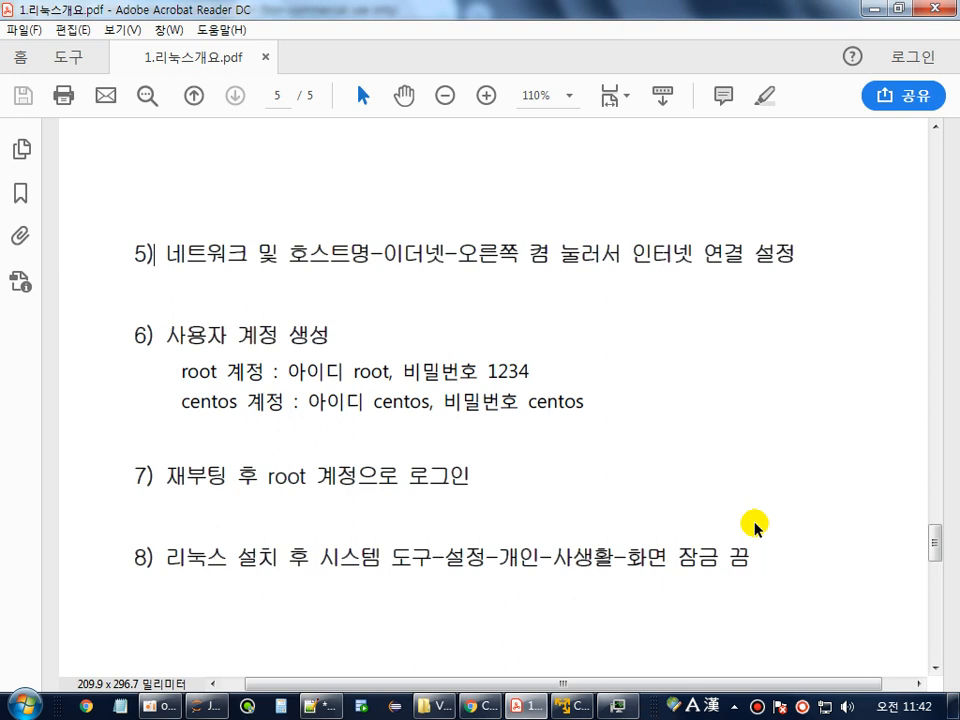
Scroll the install notes to steps 5–8 and highlight 'root 계정으로' in step 7.
scroll(698, 480, "down", 3)
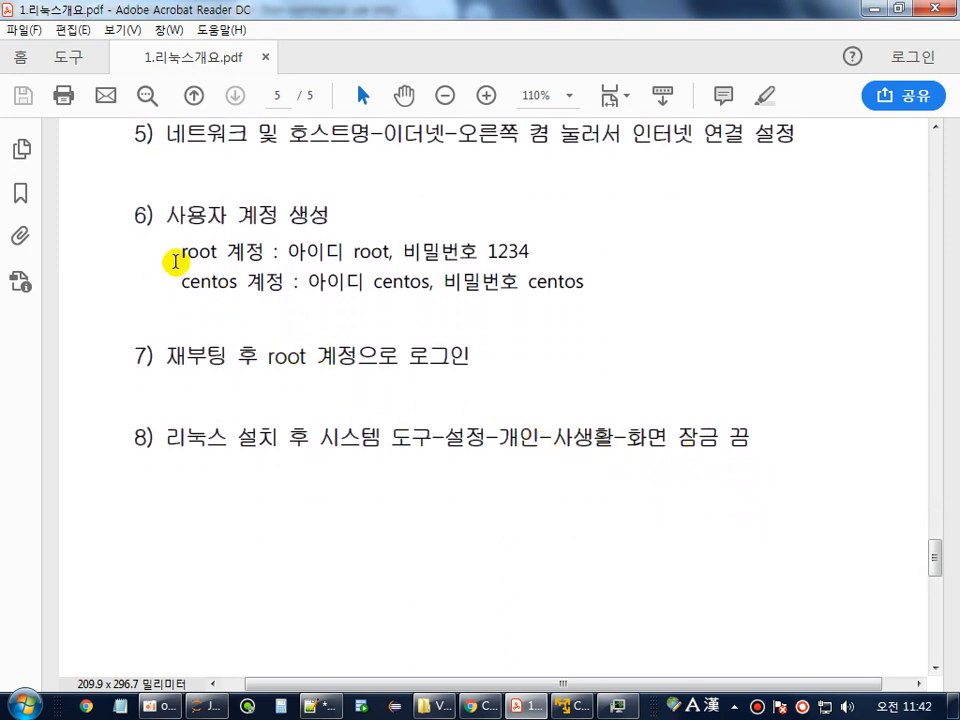
left_click_drag(168, 357, 254, 362)
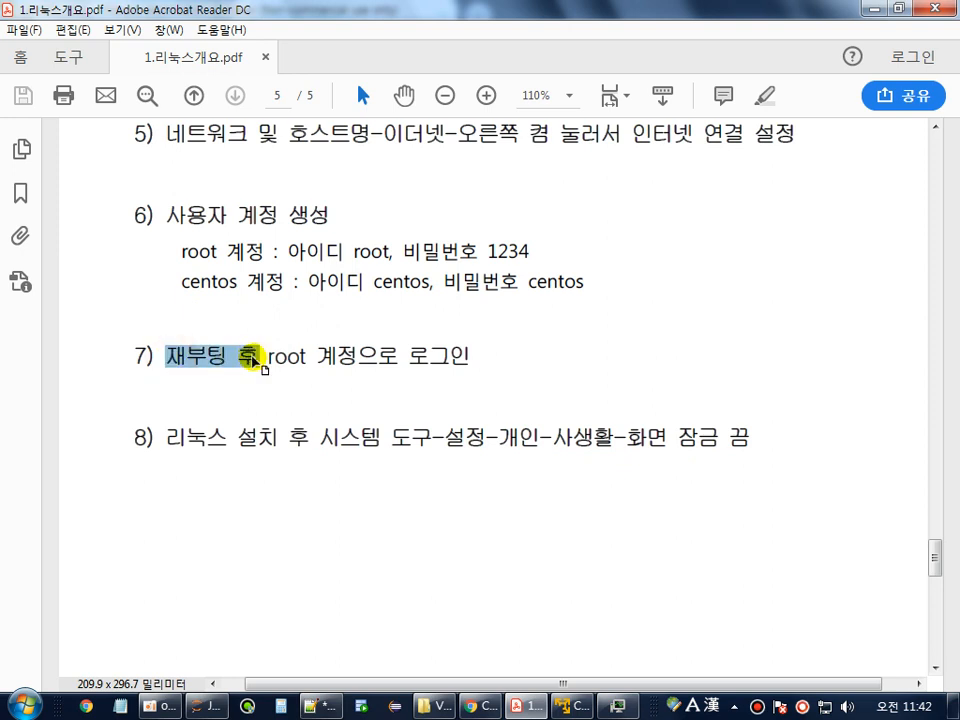
left_click(293, 352)
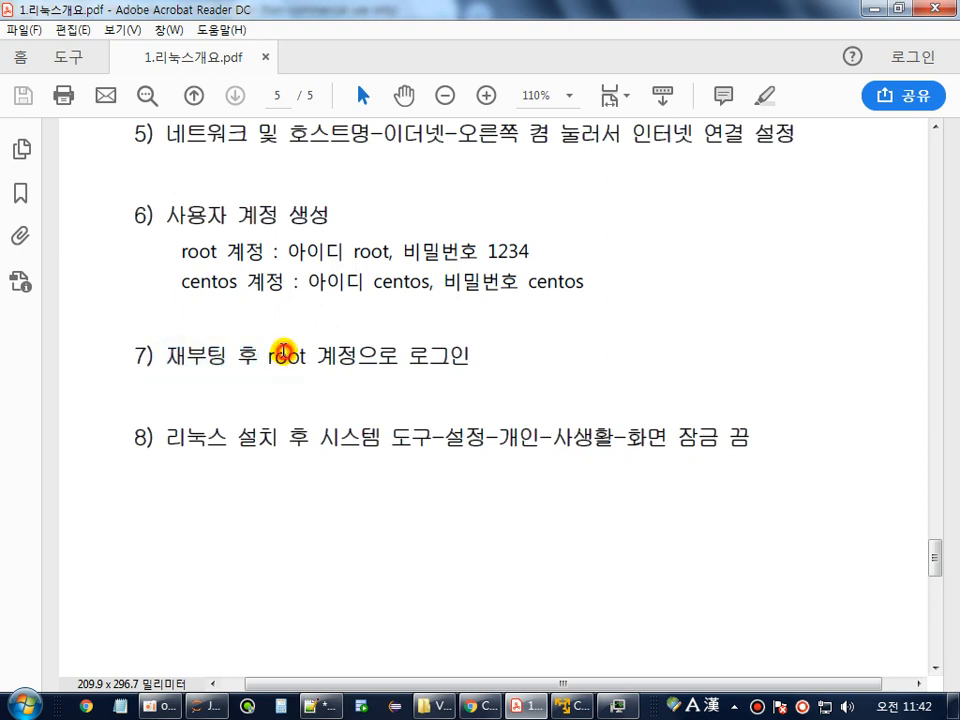
left_click_drag(266, 355, 311, 352)
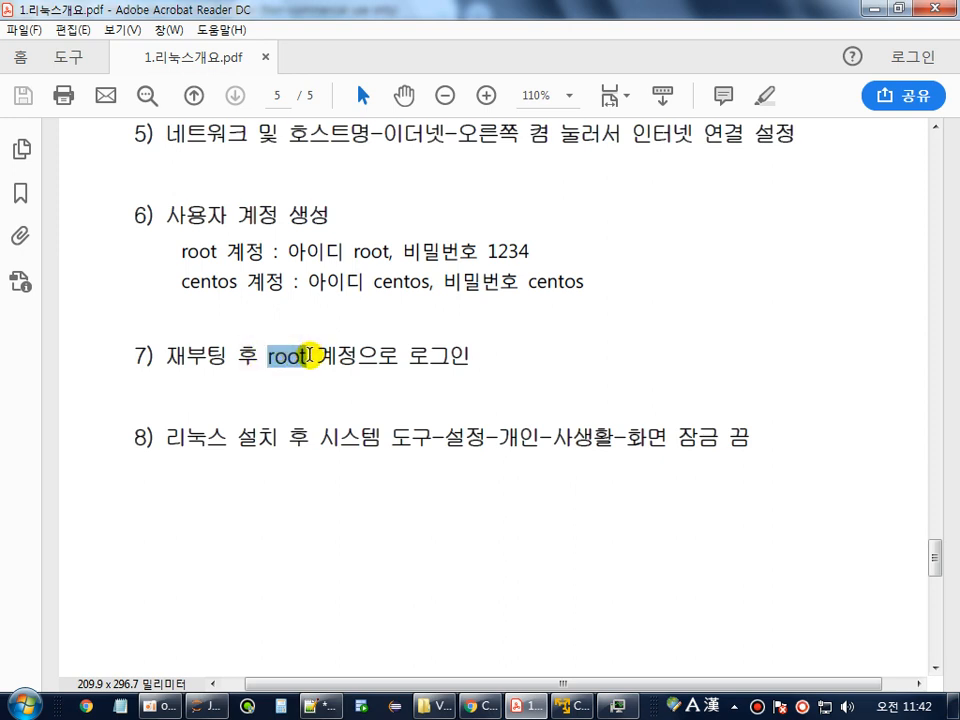
left_click_drag(310, 355, 407, 369)
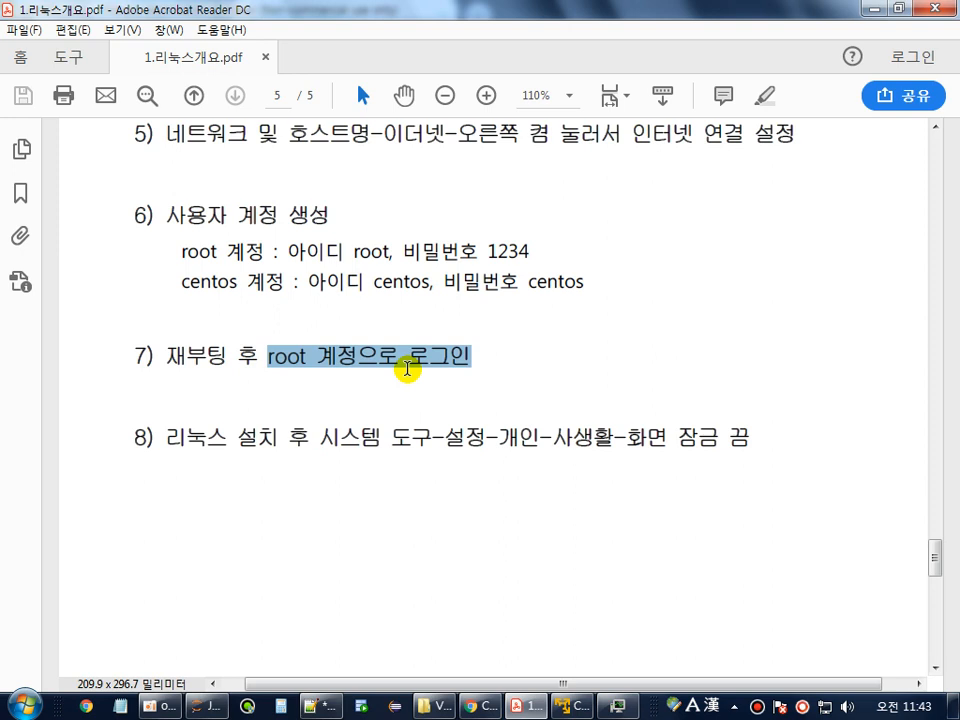
left_click(343, 356)
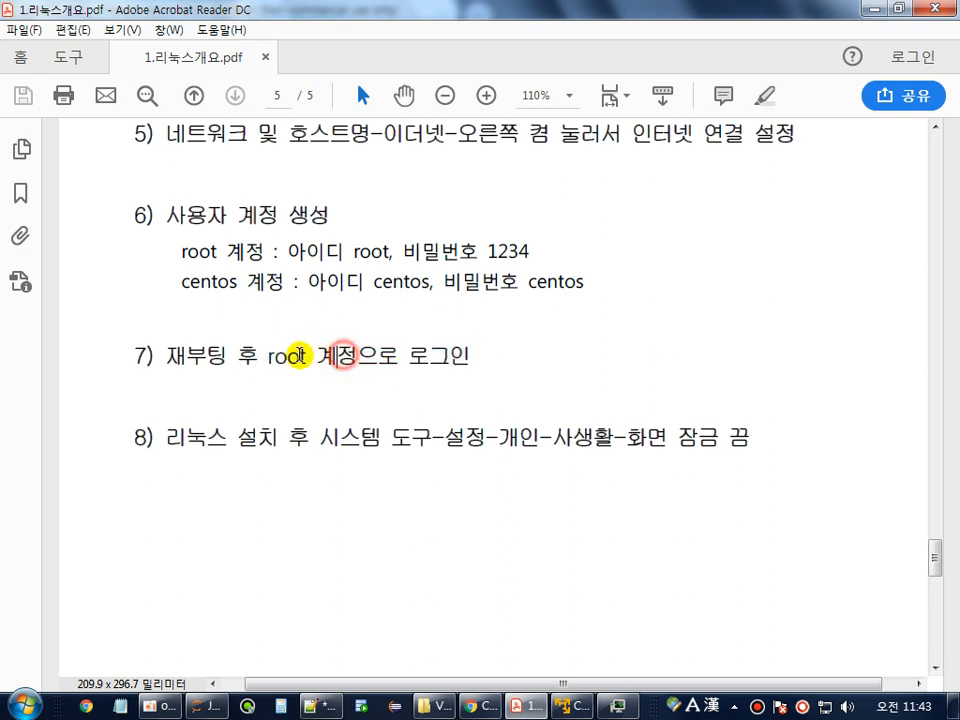
left_click_drag(260, 356, 400, 357)
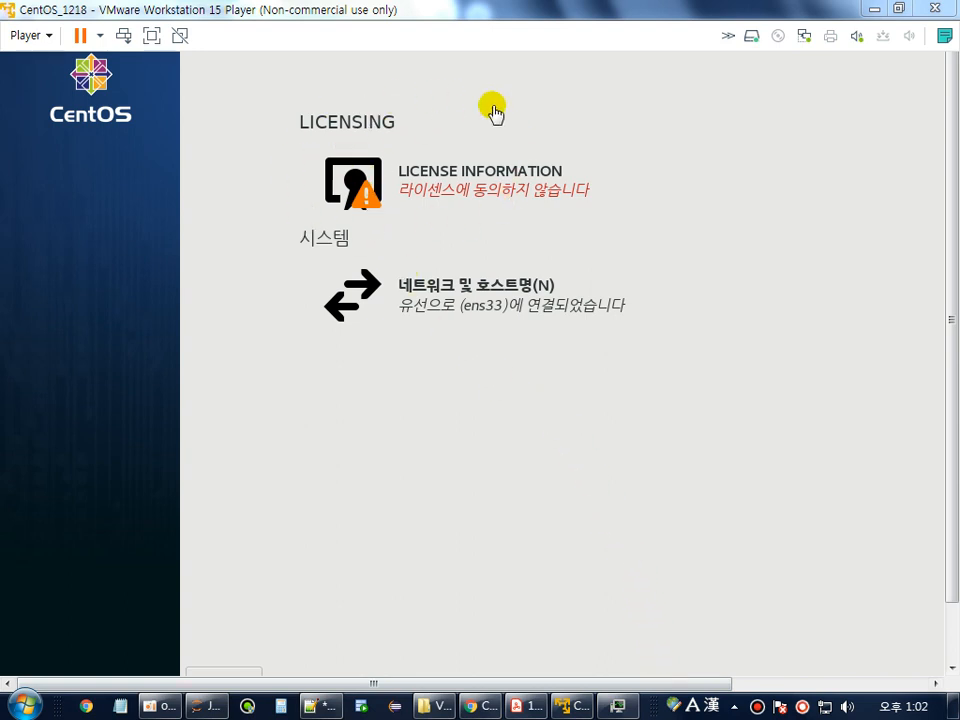
Agree to the CentOS licence terms and finish configuration so the guest reboots to login.
left_click(452, 192)
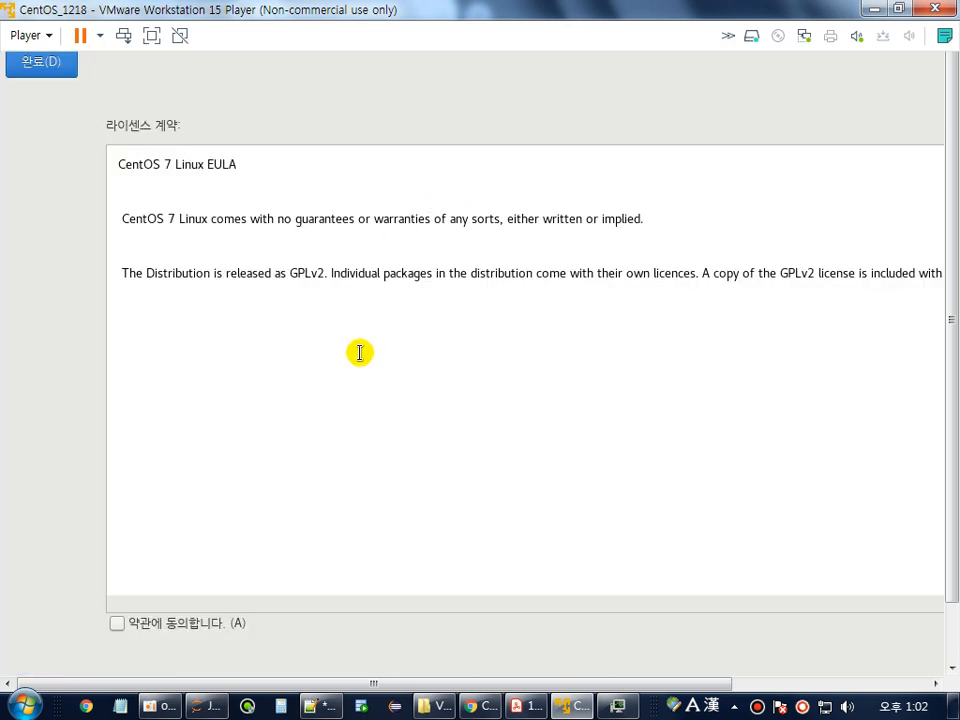
left_click(117, 623)
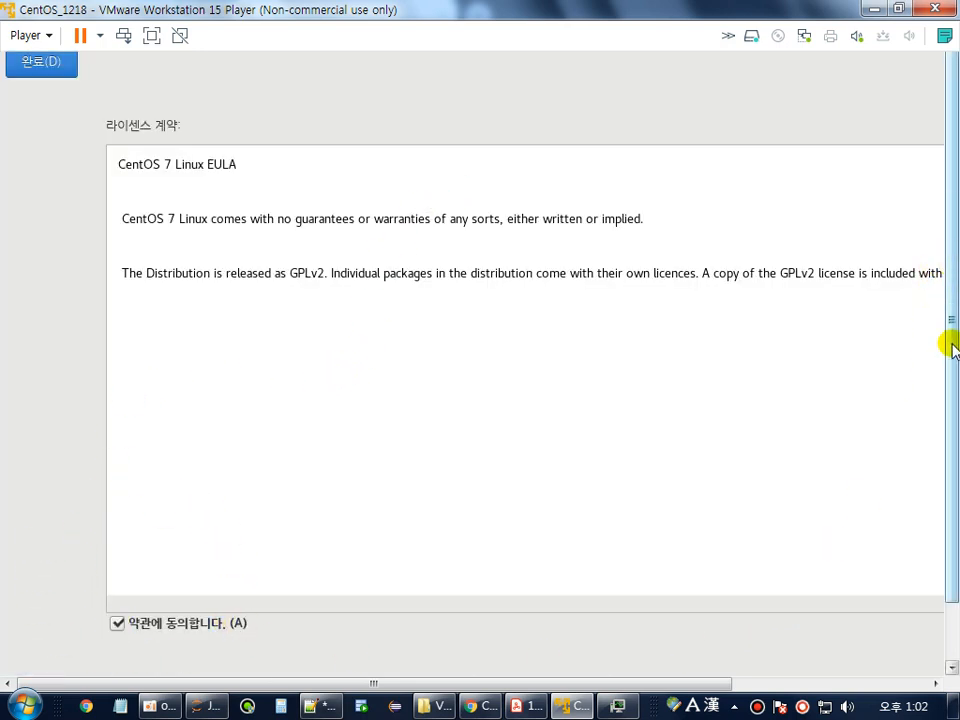
left_click_drag(680, 686, 926, 681)
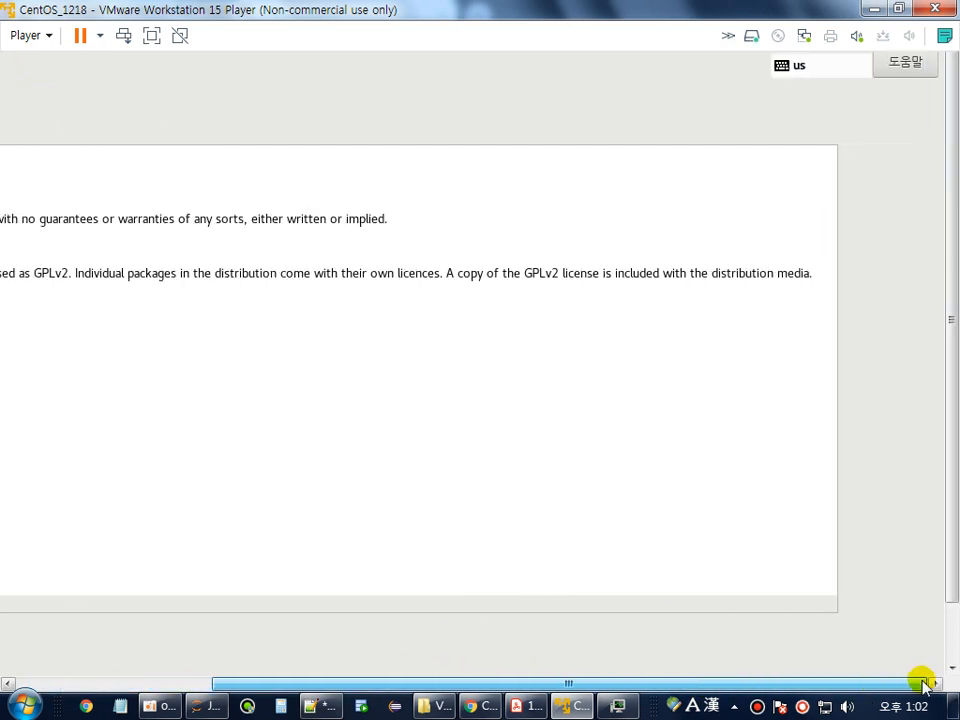
left_click_drag(949, 568, 953, 656)
left_click_drag(755, 686, 237, 664)
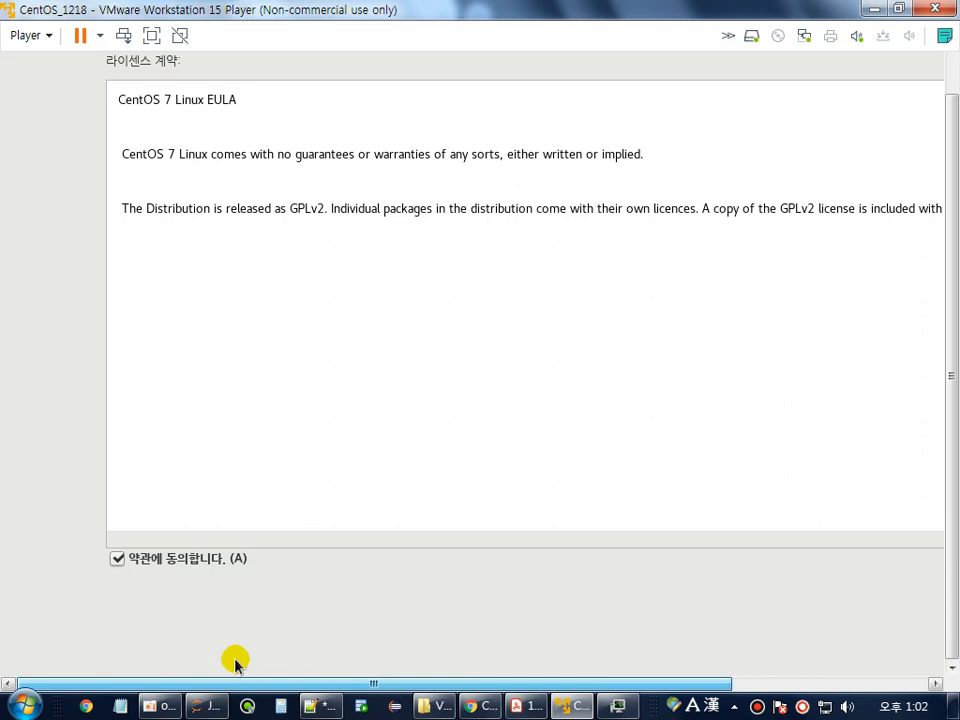
left_click_drag(951, 484, 945, 349)
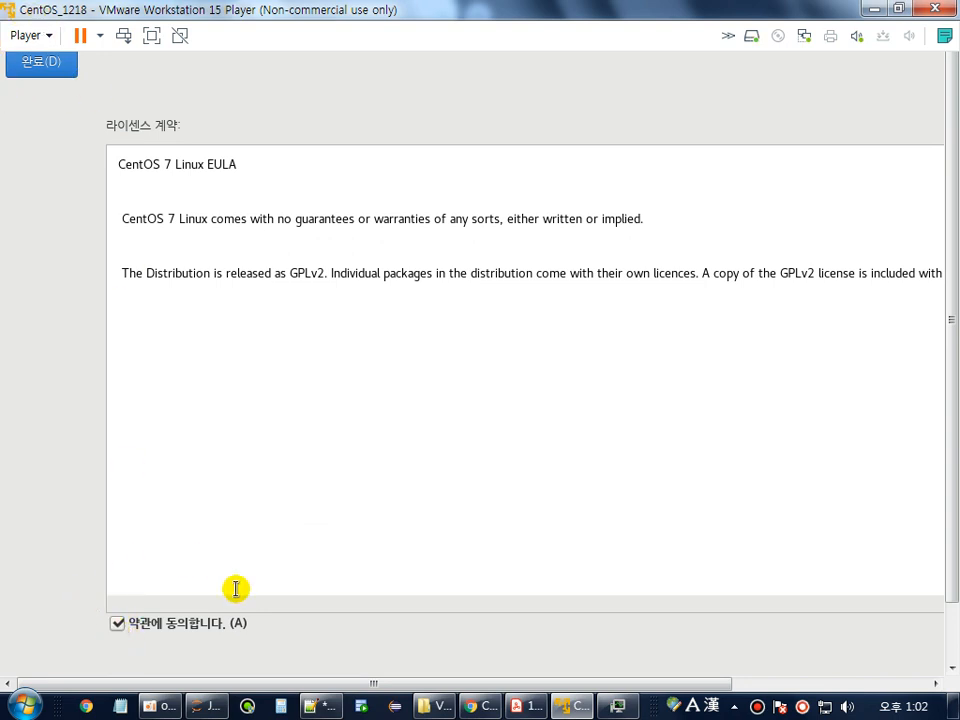
left_click(28, 59)
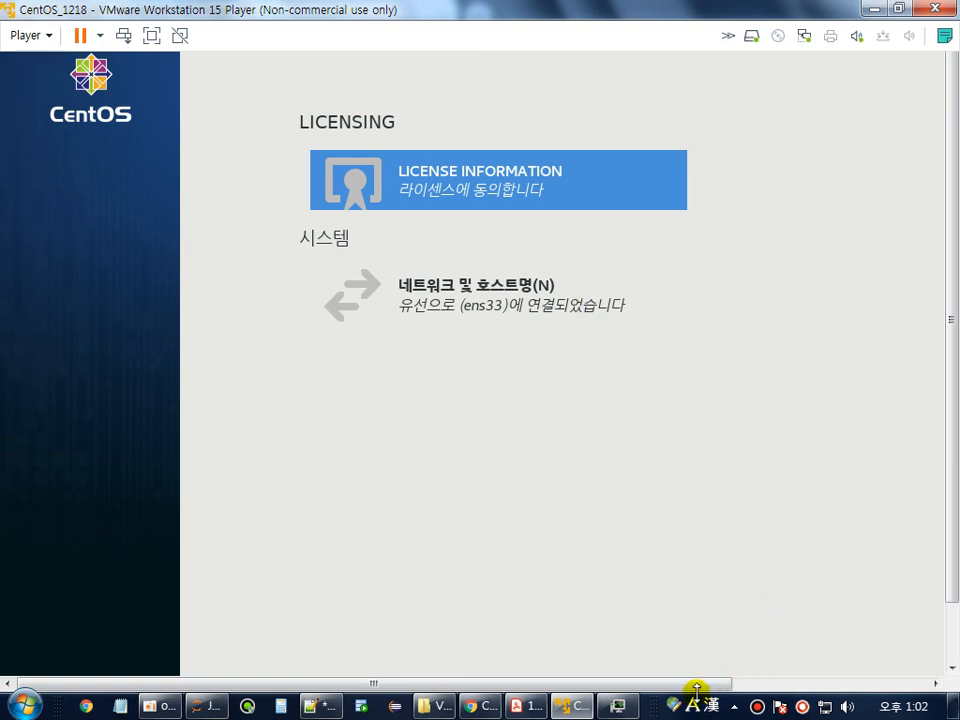
left_click_drag(697, 690, 952, 700)
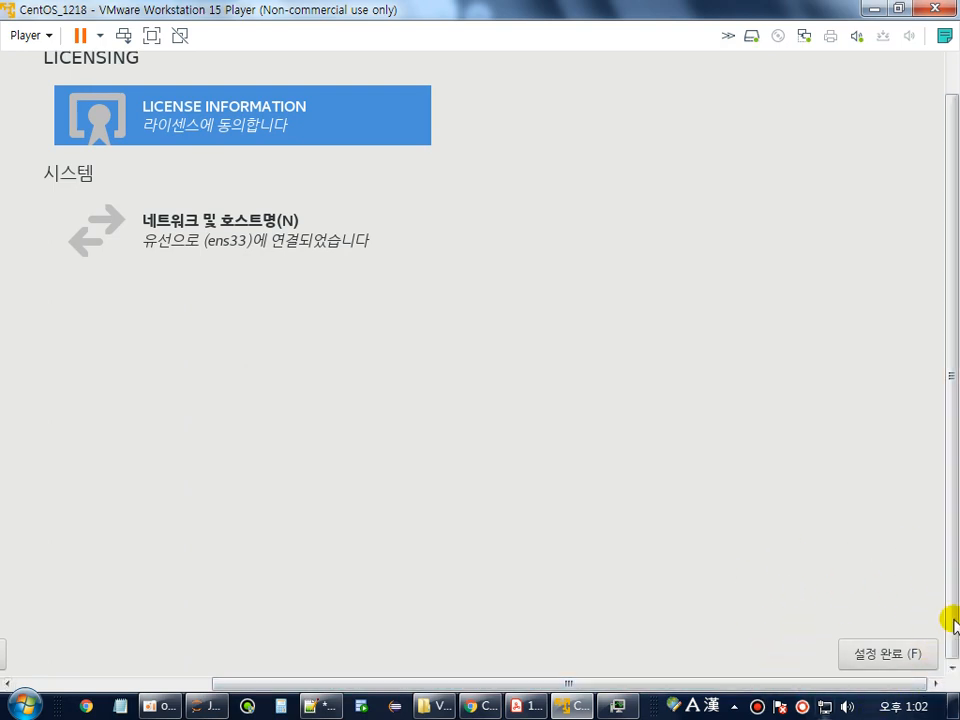
left_click(888, 656)
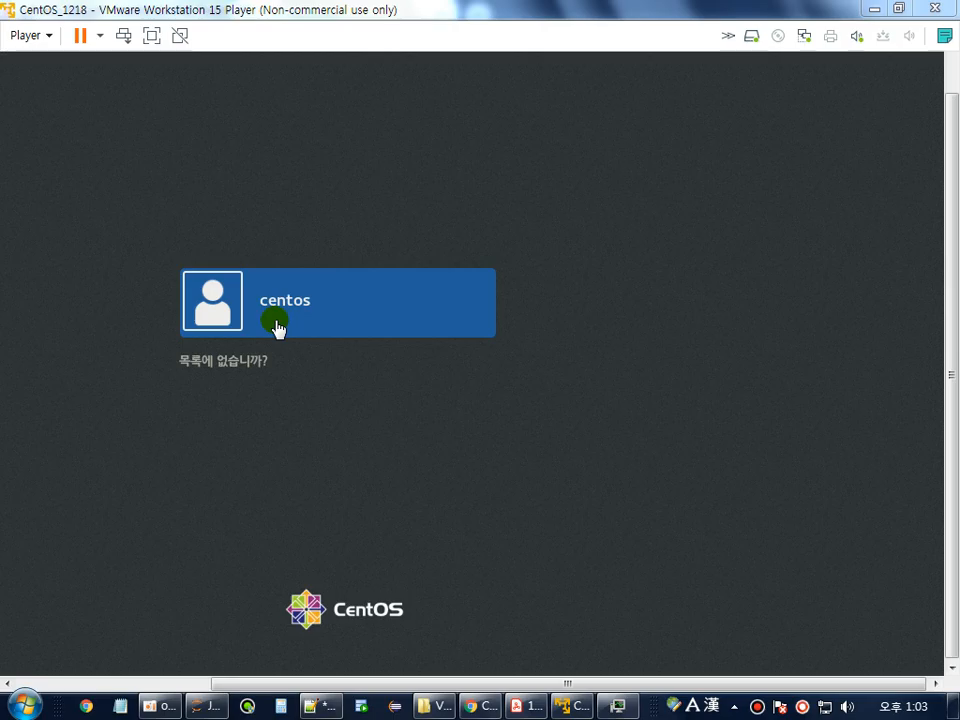
Sign in to the CentOS guest as an unlisted user, root, with its password.
left_click(229, 364)
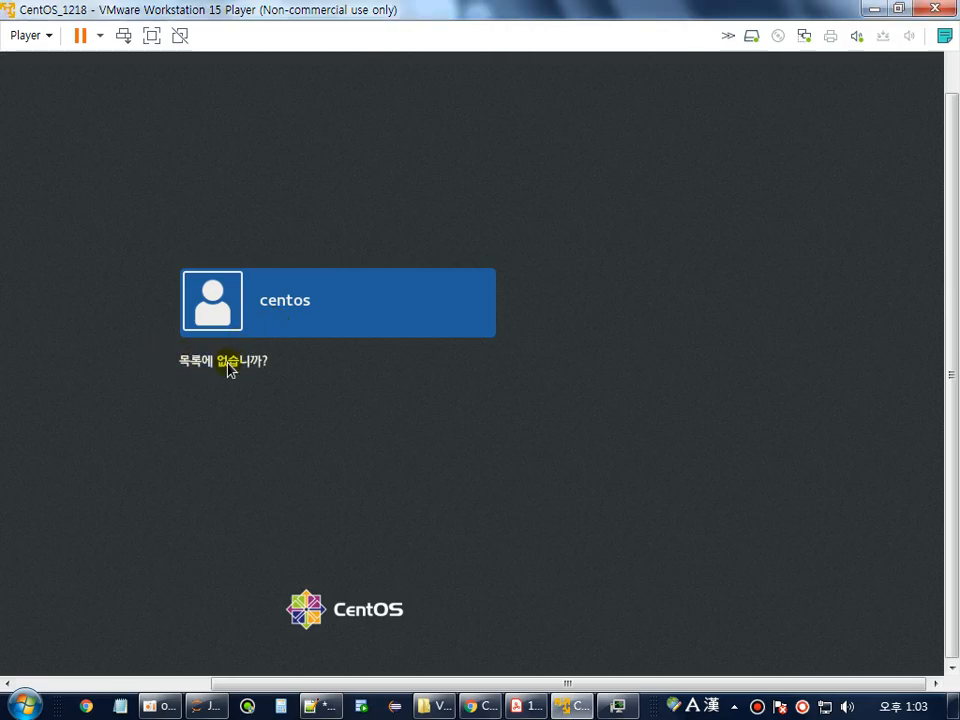
left_click(229, 365)
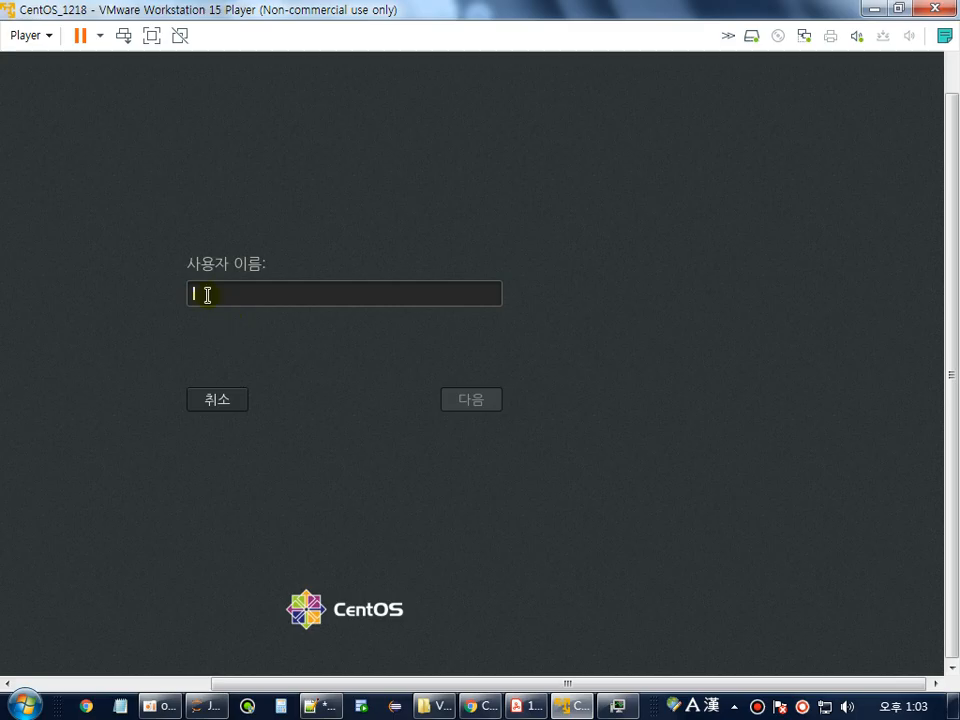
type("root")
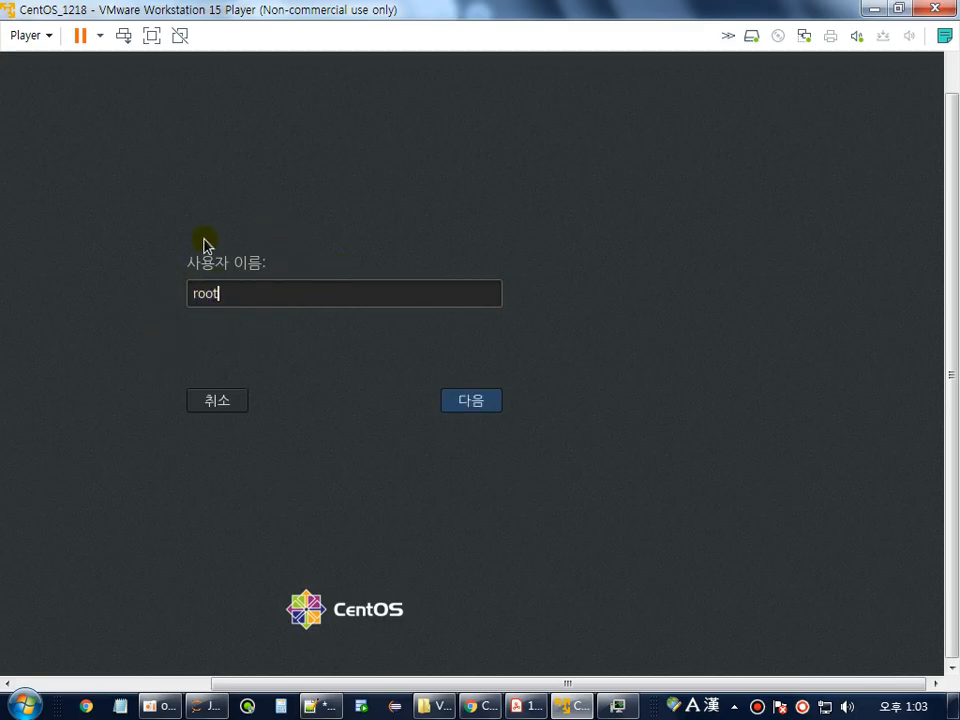
left_click(476, 398)
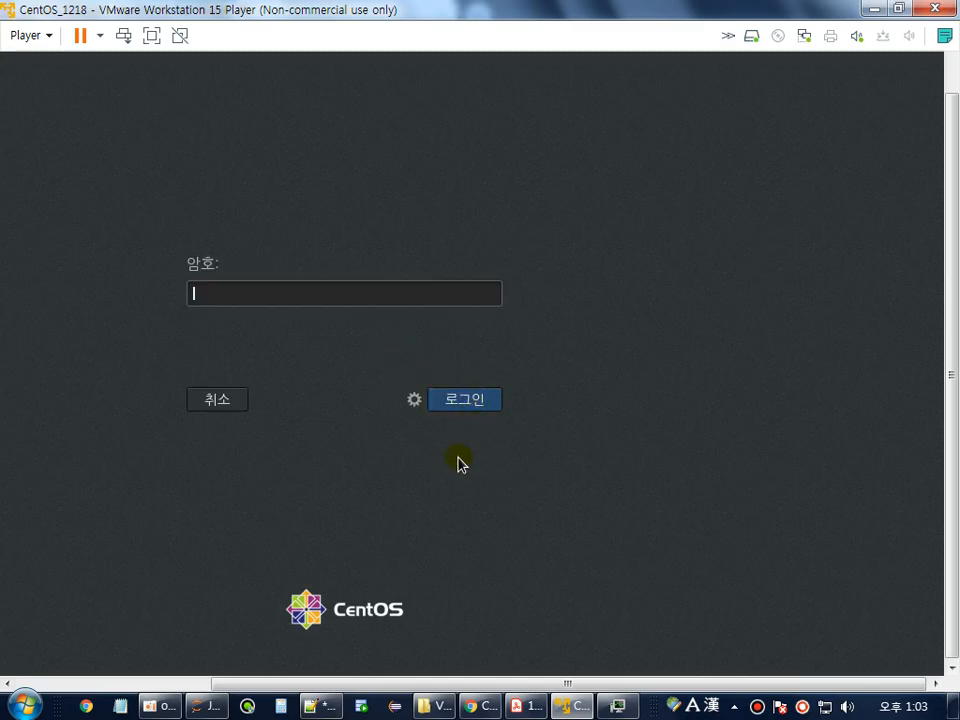
type("●●●●")
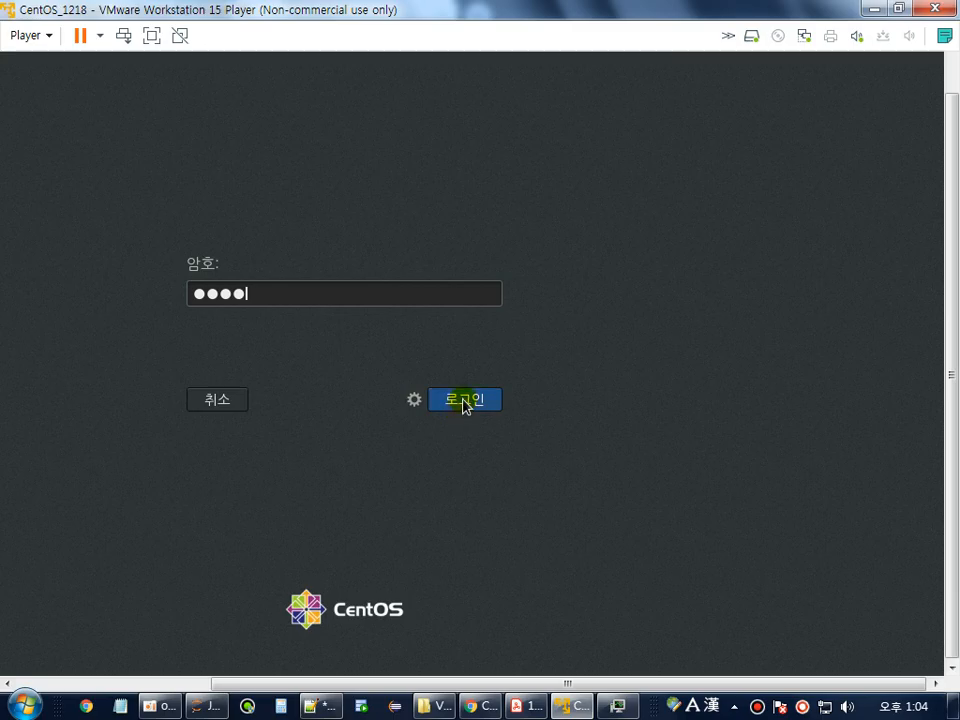
left_click(463, 400)
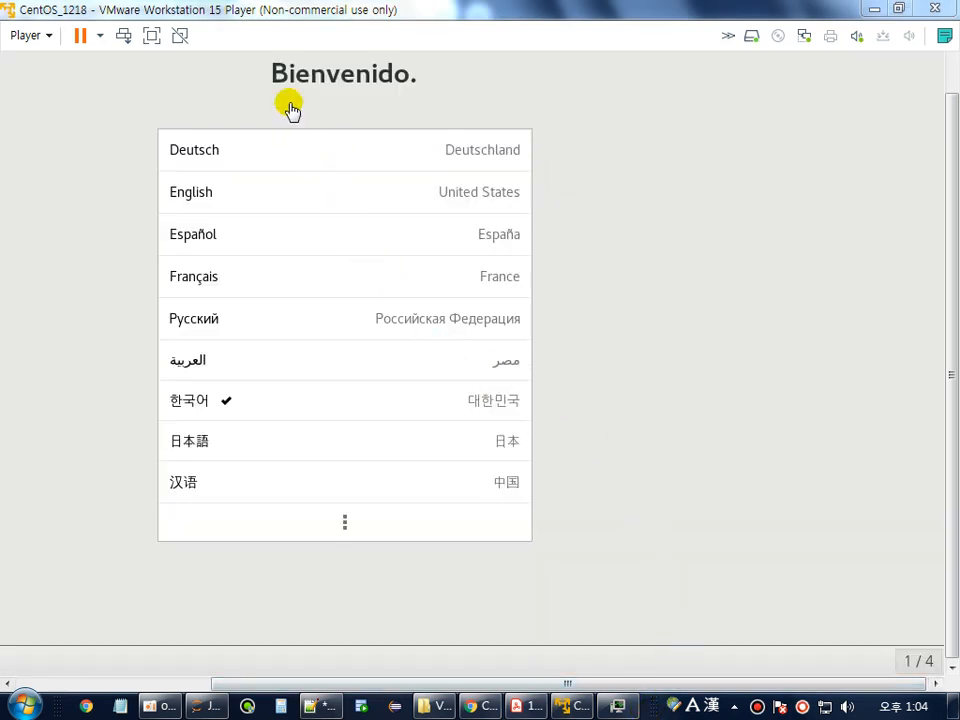
Put the virtual machine into full-screen mode.
left_click(149, 38)
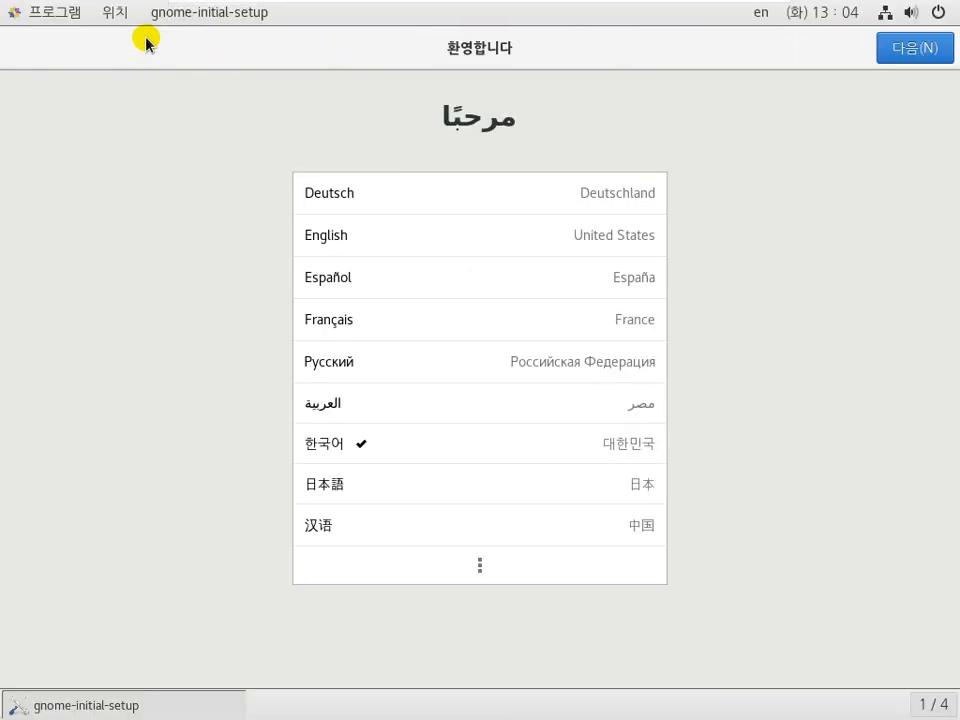
mouse_move(178, 3)
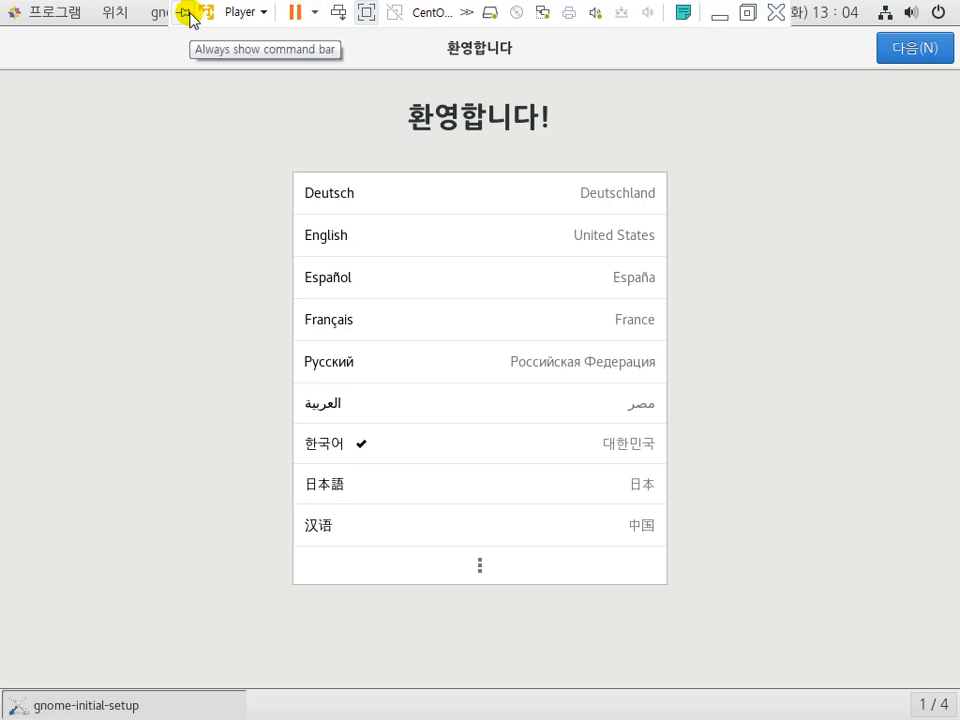
left_click(366, 14)
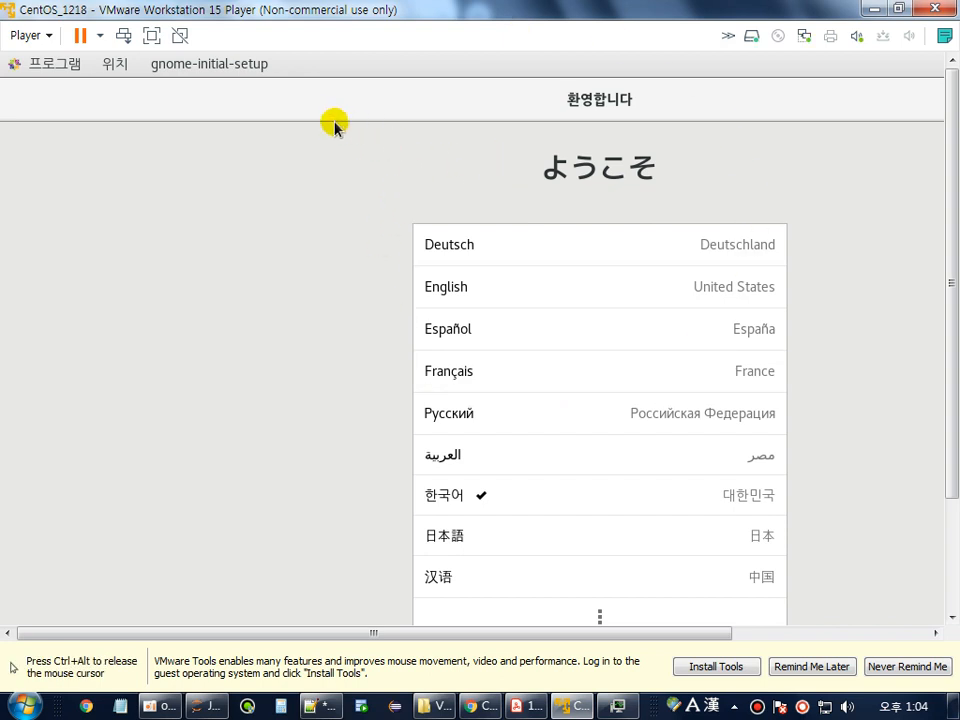
left_click(153, 38)
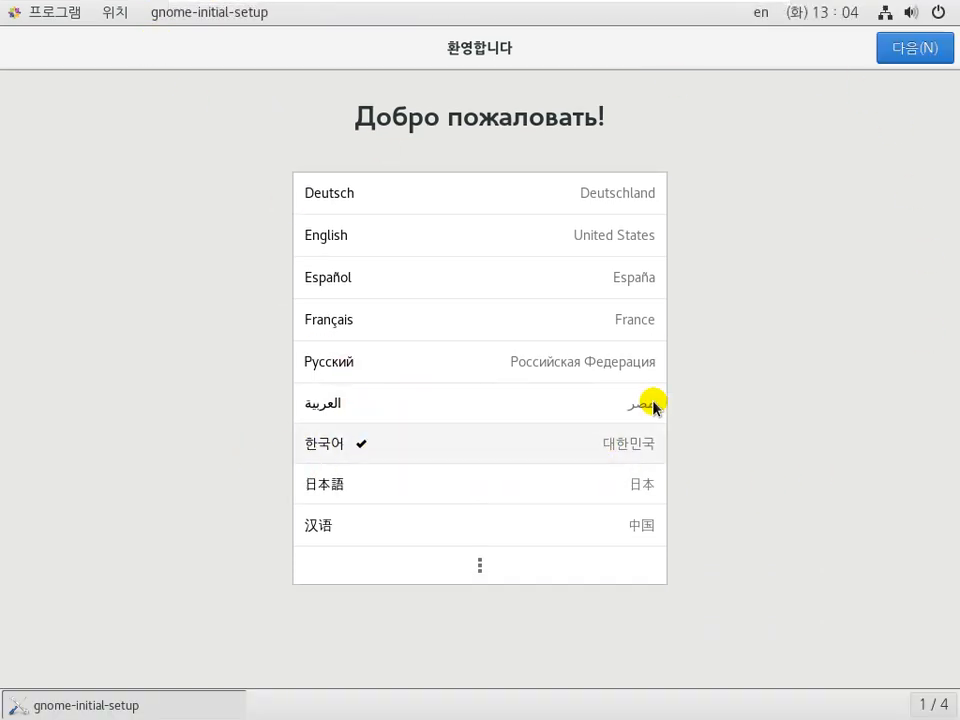
Complete first-run setup: Korean, English (US) keyboard, location services on, online accounts skipped.
left_click(910, 52)
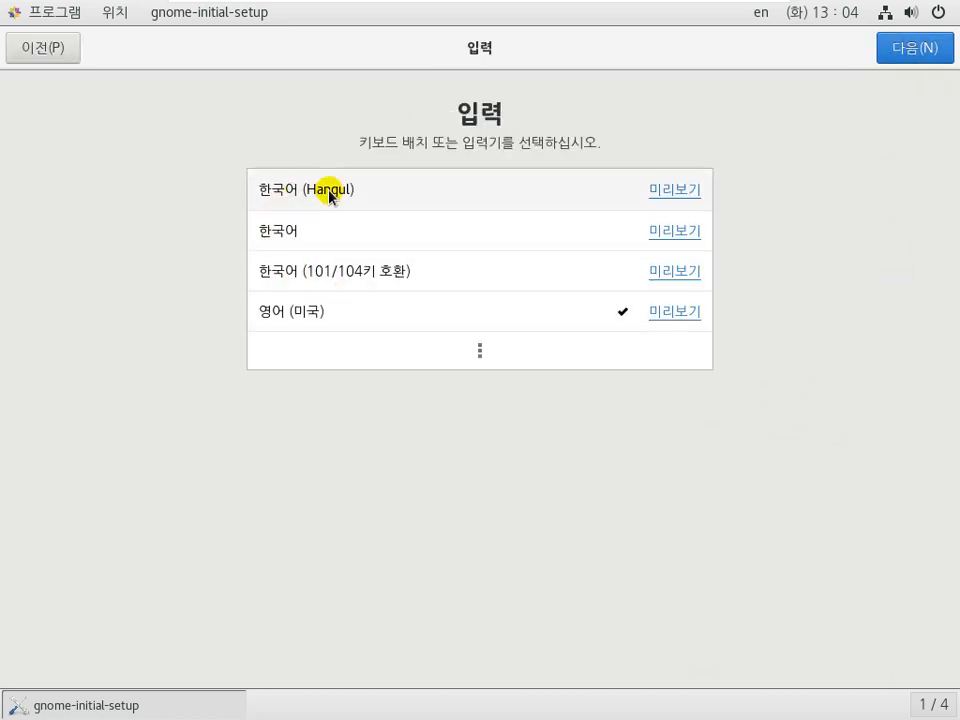
left_click(916, 58)
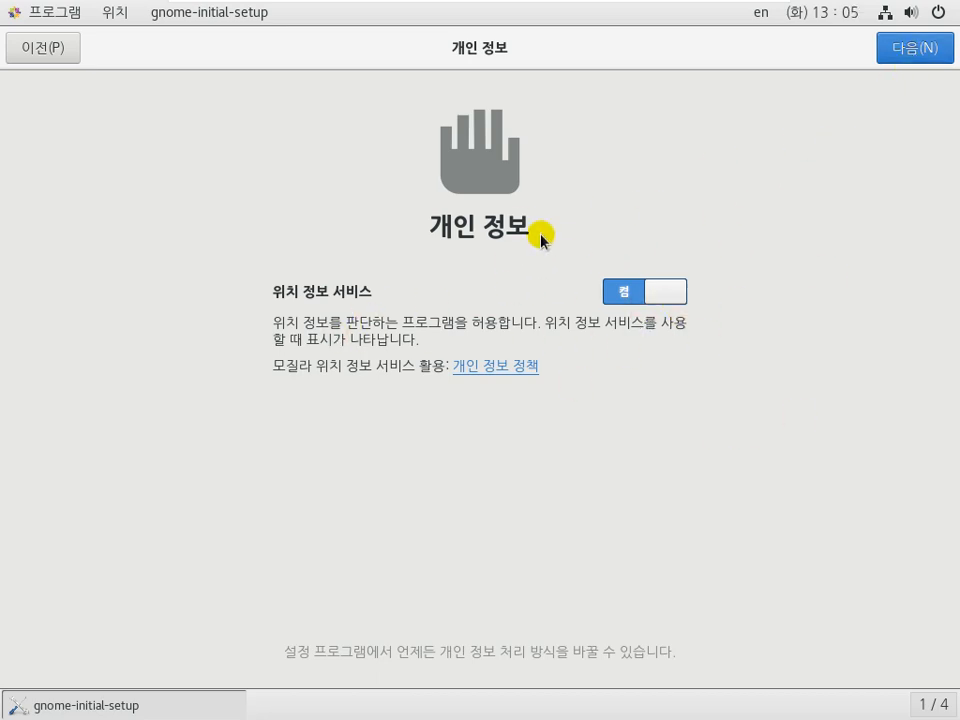
left_click(920, 55)
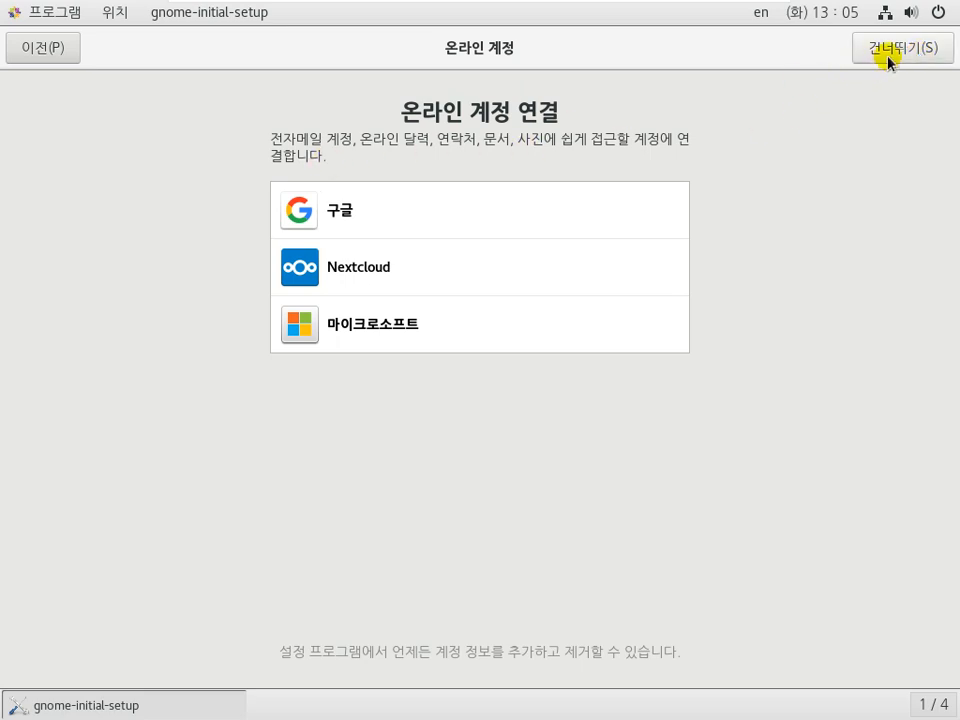
left_click(917, 56)
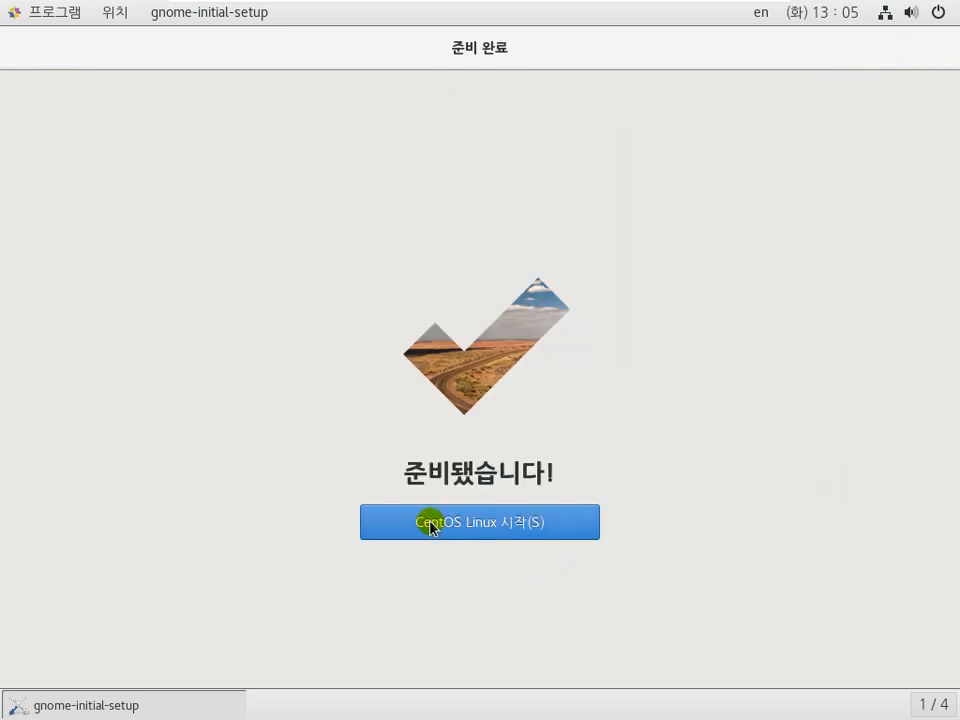
left_click(511, 524)
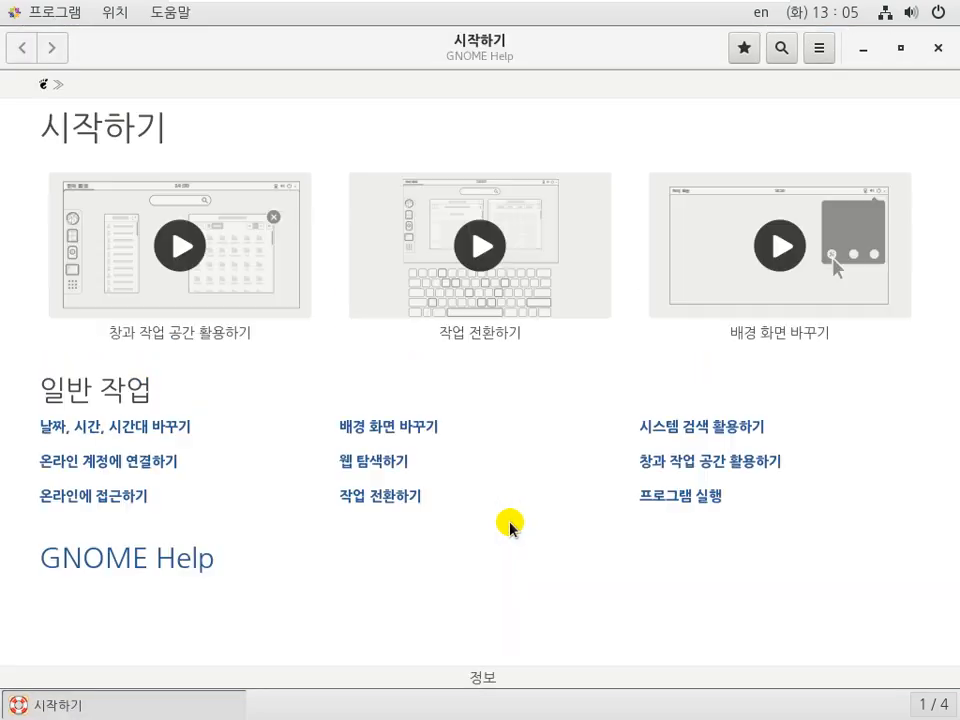
Return the VM to windowed view and close the Getting Started help window.
mouse_move(405, 10)
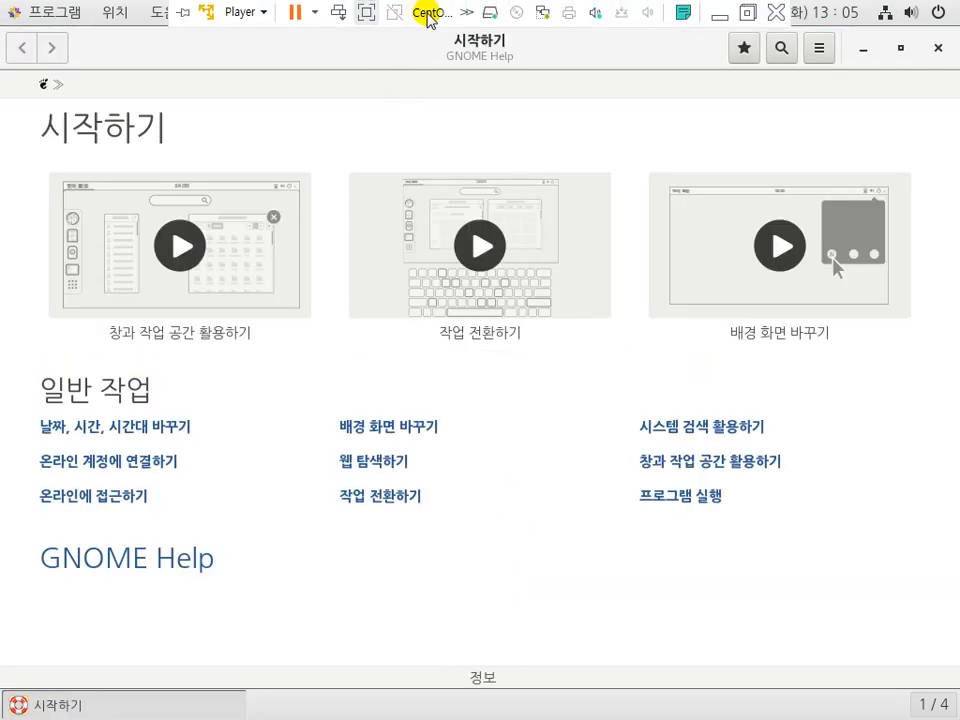
left_click(364, 14)
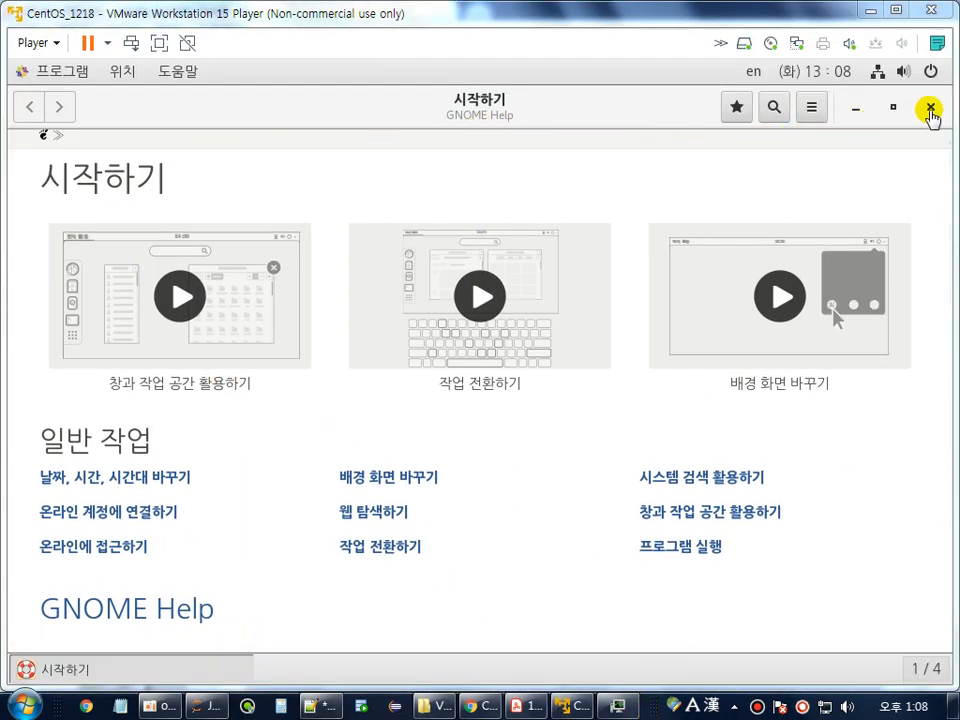
left_click(930, 112)
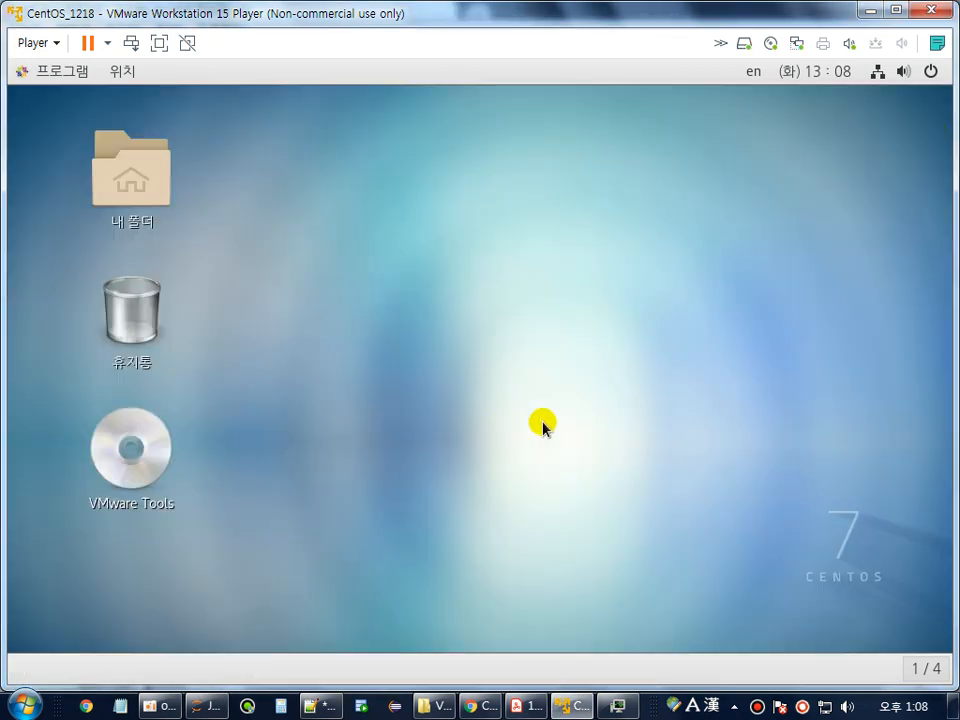
left_click(527, 706)
scroll(258, 540, "down", 2)
scroll(256, 533, "down", 1)
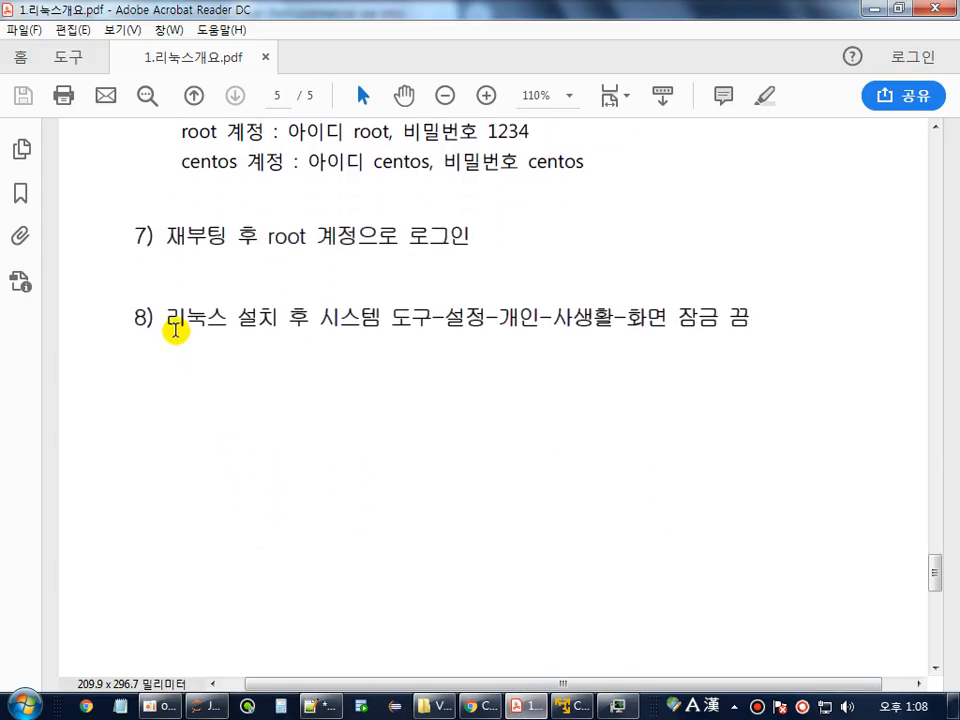
left_click_drag(168, 318, 714, 312)
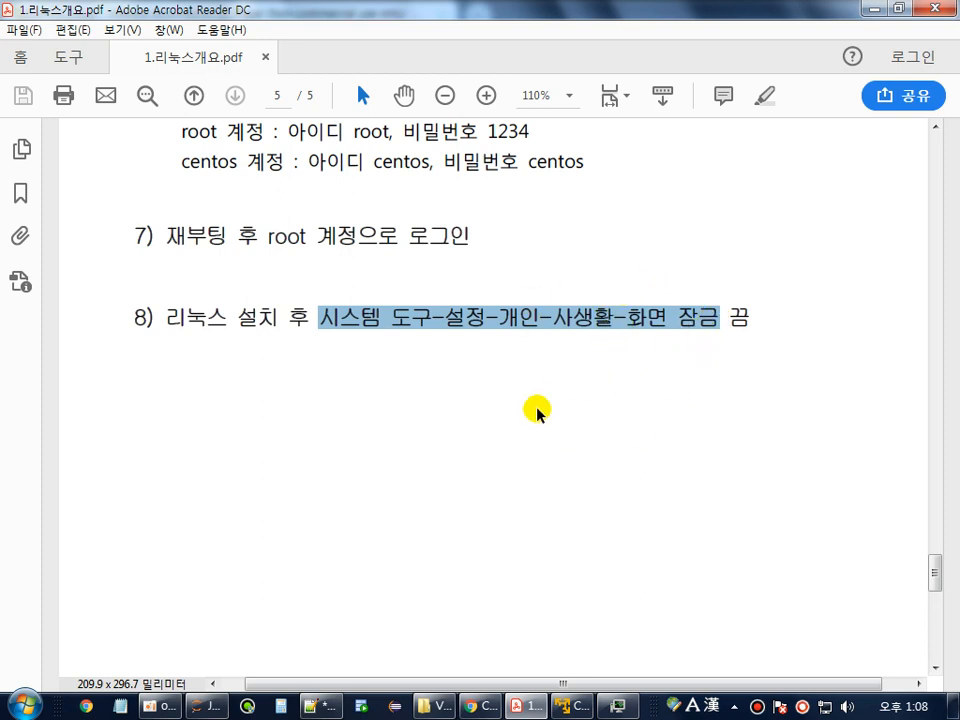
left_click(534, 319)
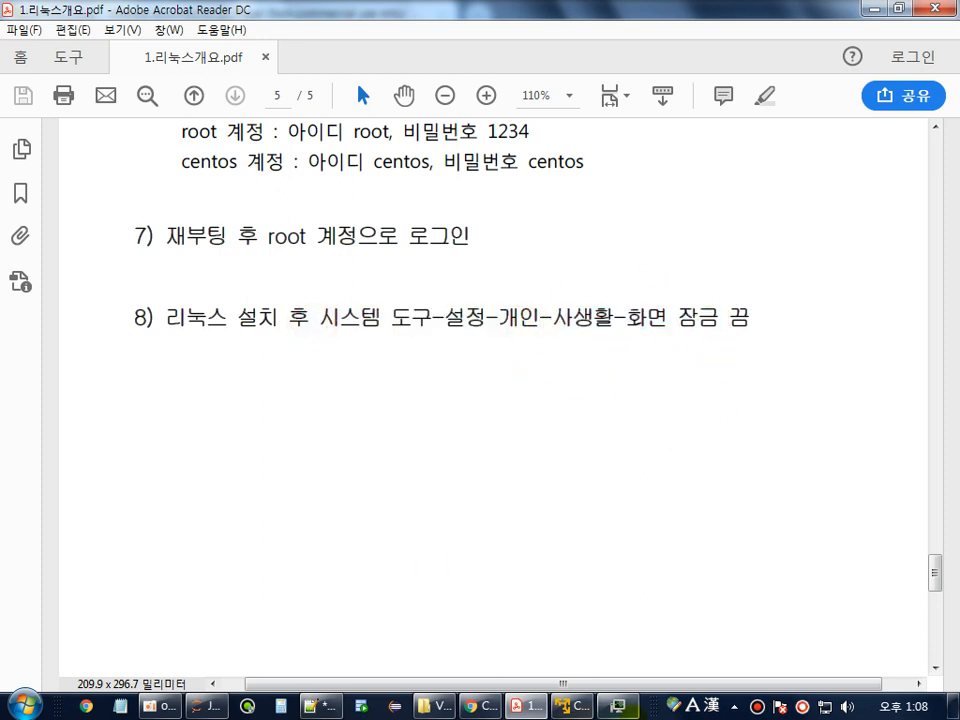
left_click(571, 705)
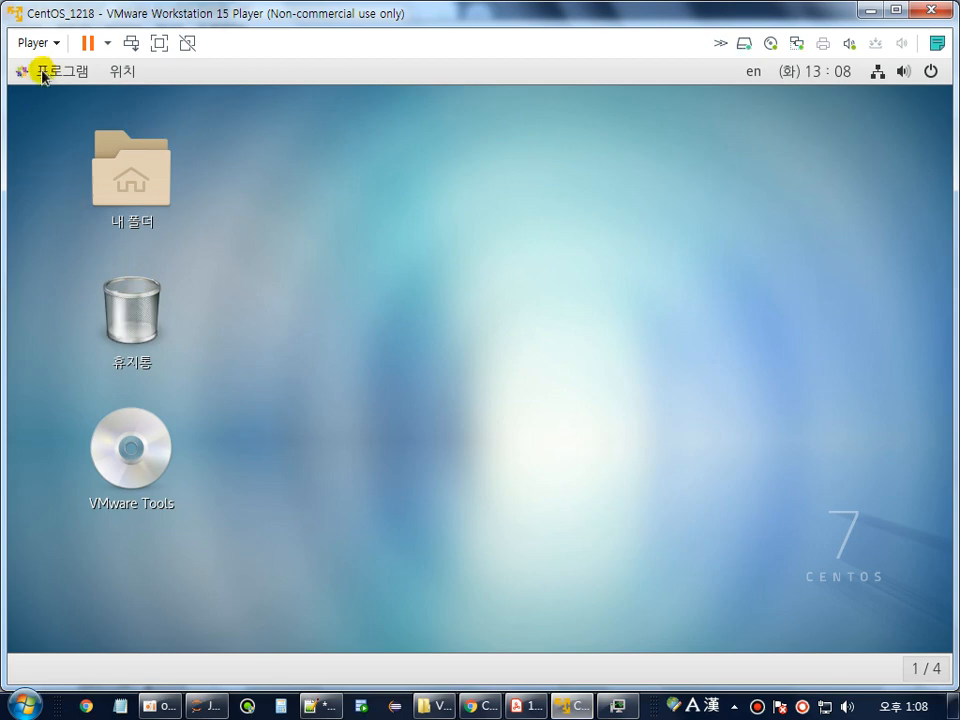
Launch the guest's Settings app from the Applications menu.
left_click(44, 76)
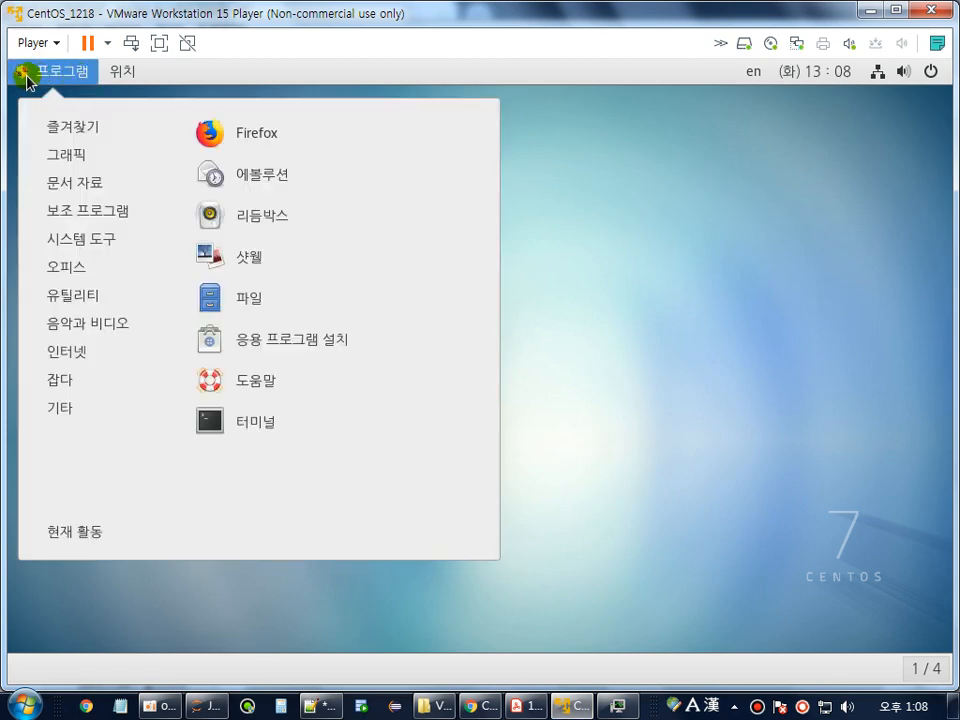
left_click(53, 78)
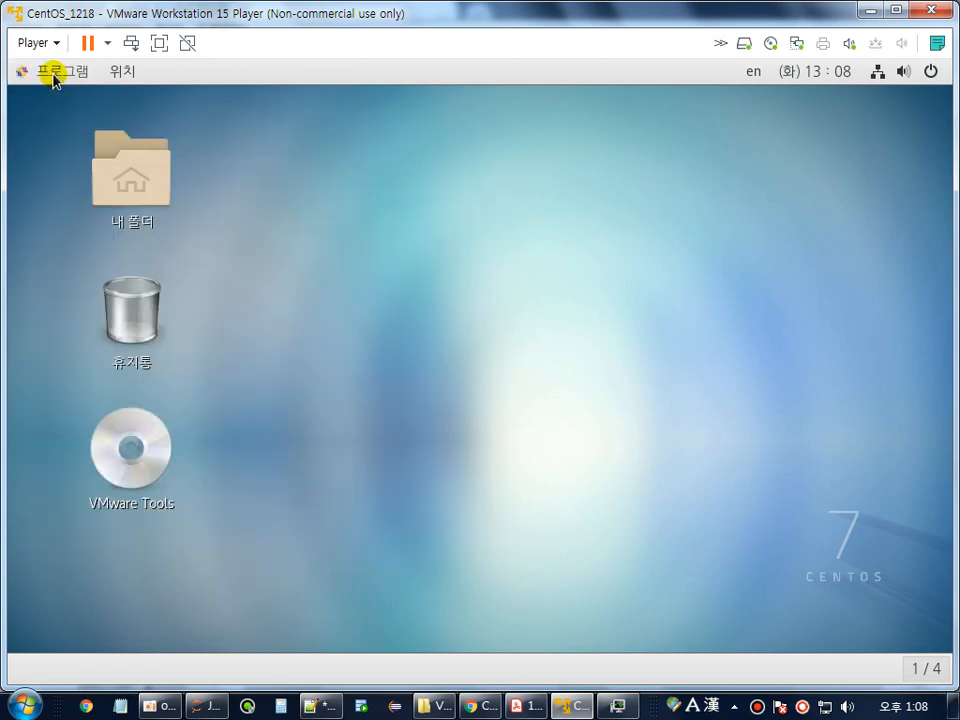
left_click(53, 78)
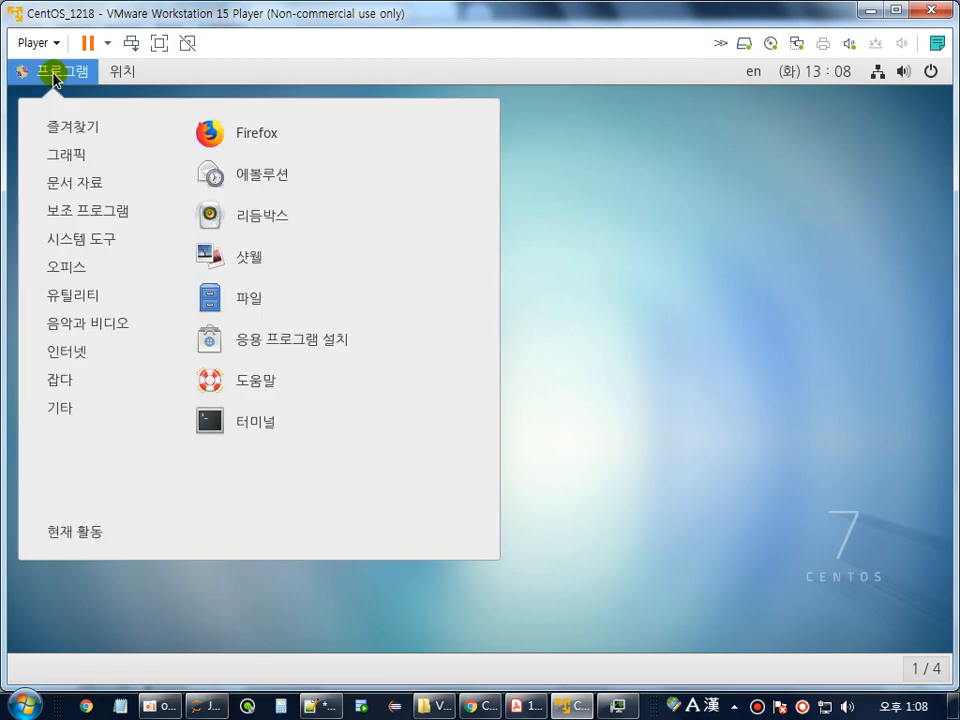
left_click(53, 78)
left_click(53, 78)
mouse_move(99, 250)
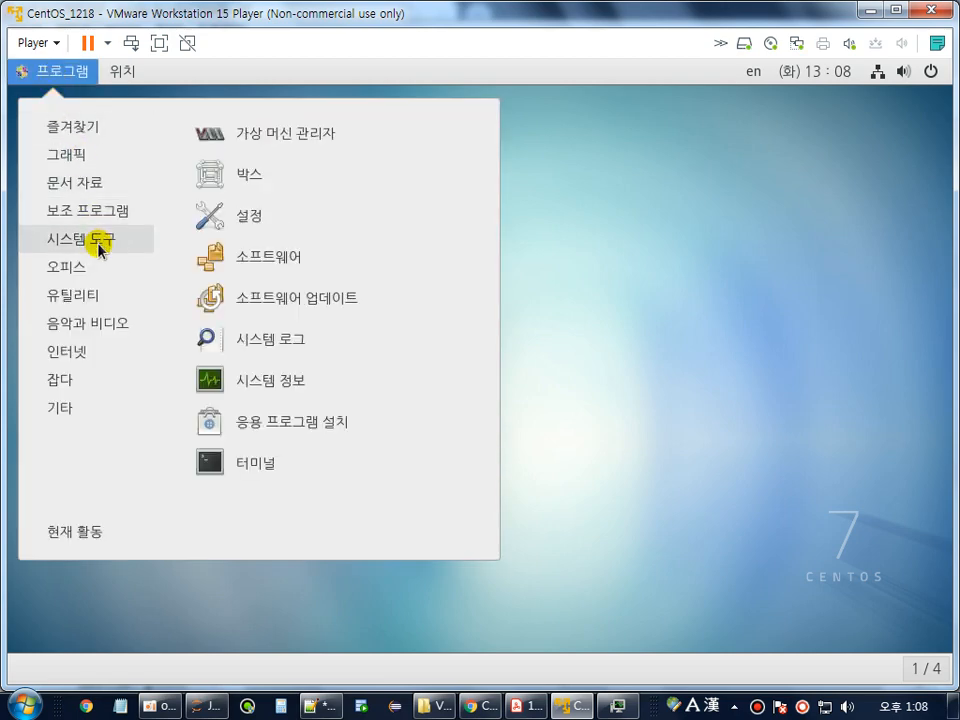
left_click(251, 223)
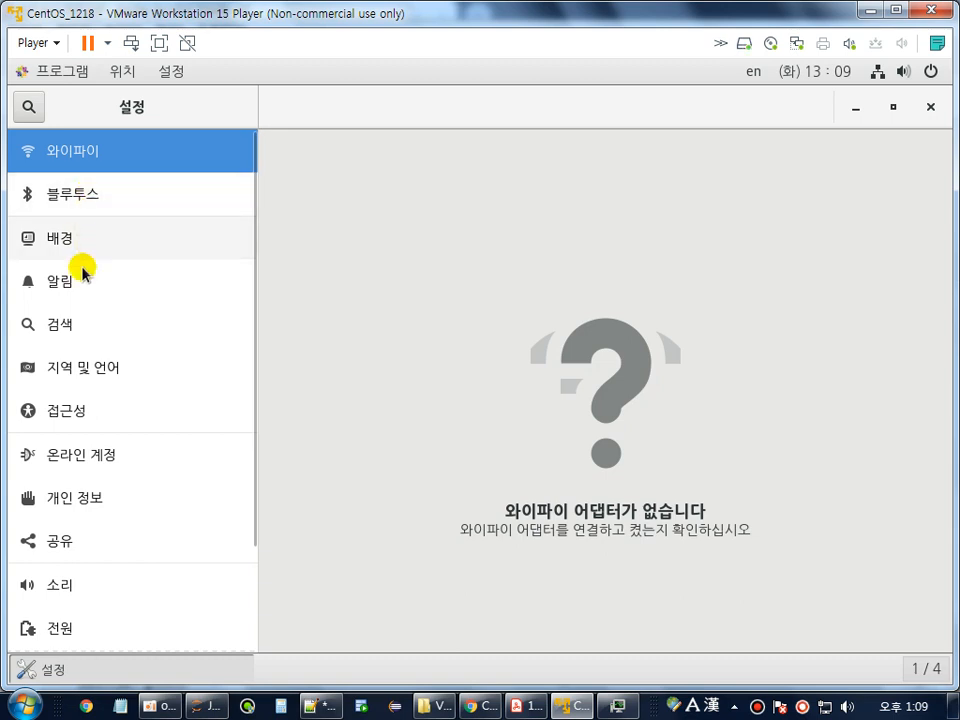
Browse the Settings sidebar, view 개인 정보, and try a search before cancelling it.
scroll(128, 413, "down", 3)
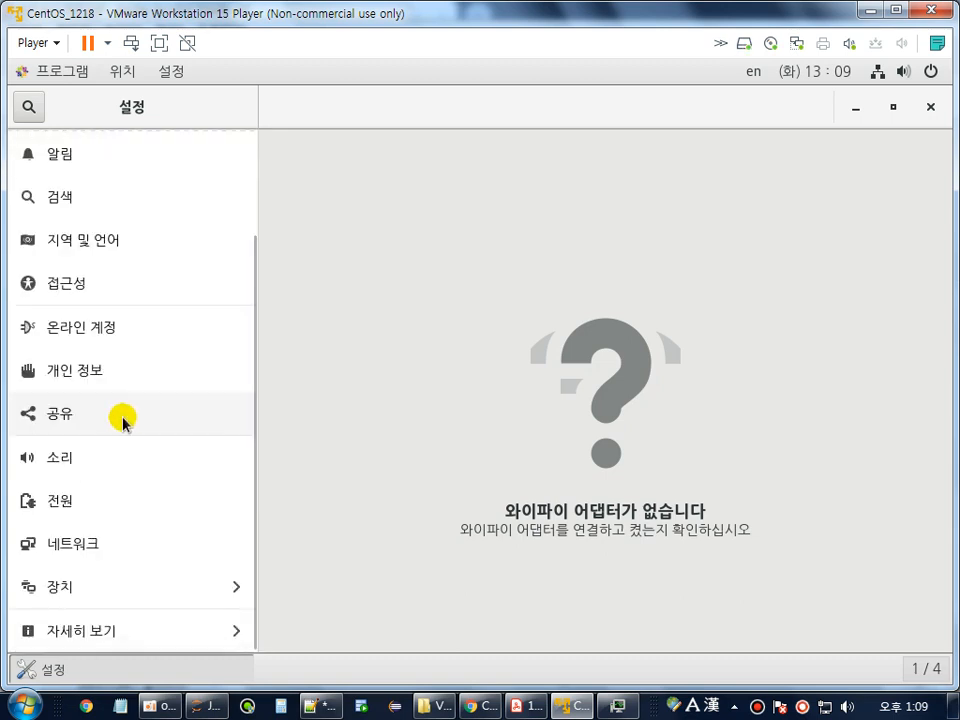
scroll(120, 425, "up", 3)
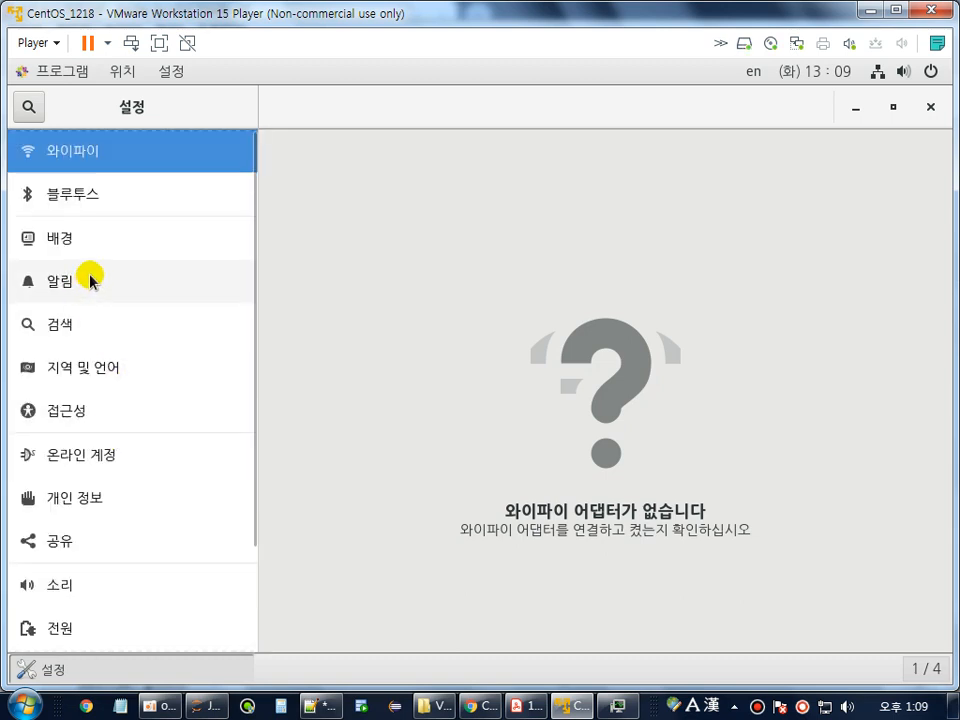
scroll(147, 292, "down", 3)
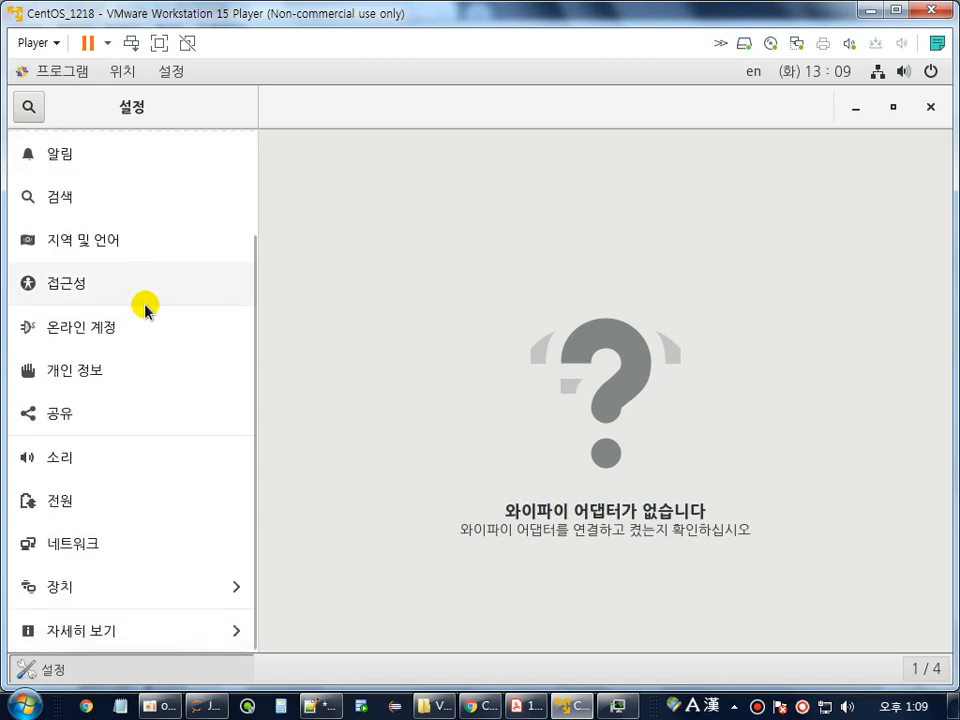
left_click(61, 377)
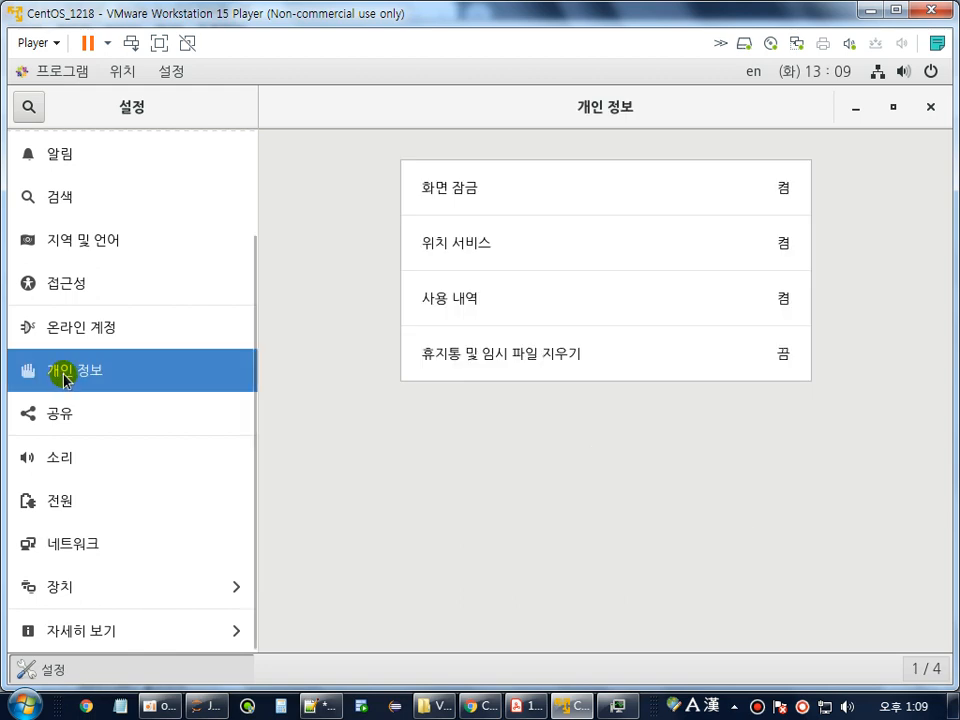
scroll(63, 379, "up", 3)
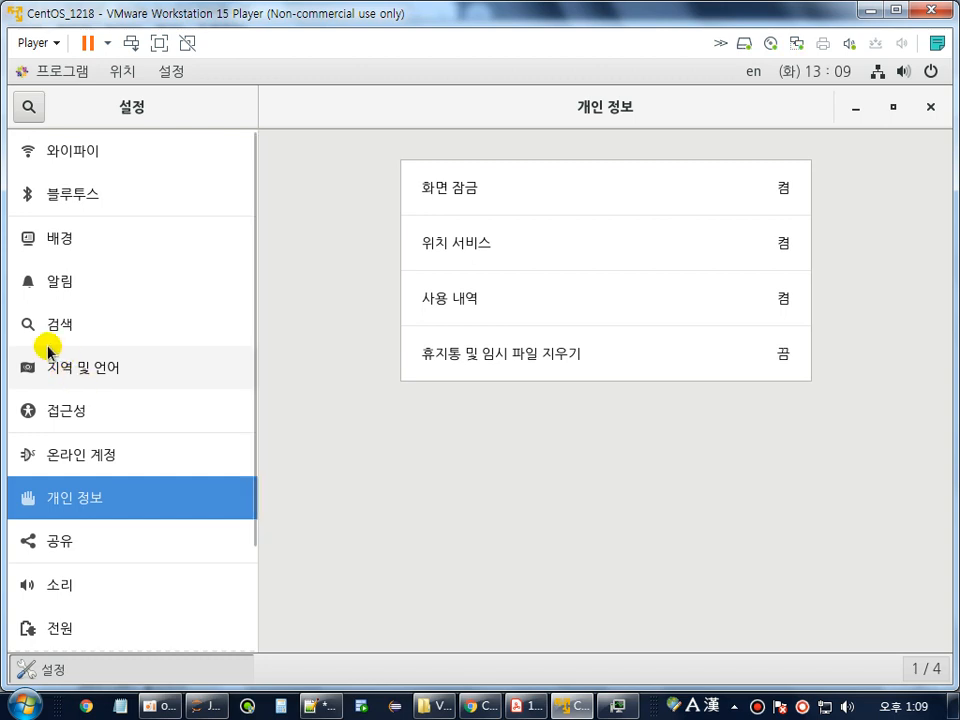
left_click(28, 108)
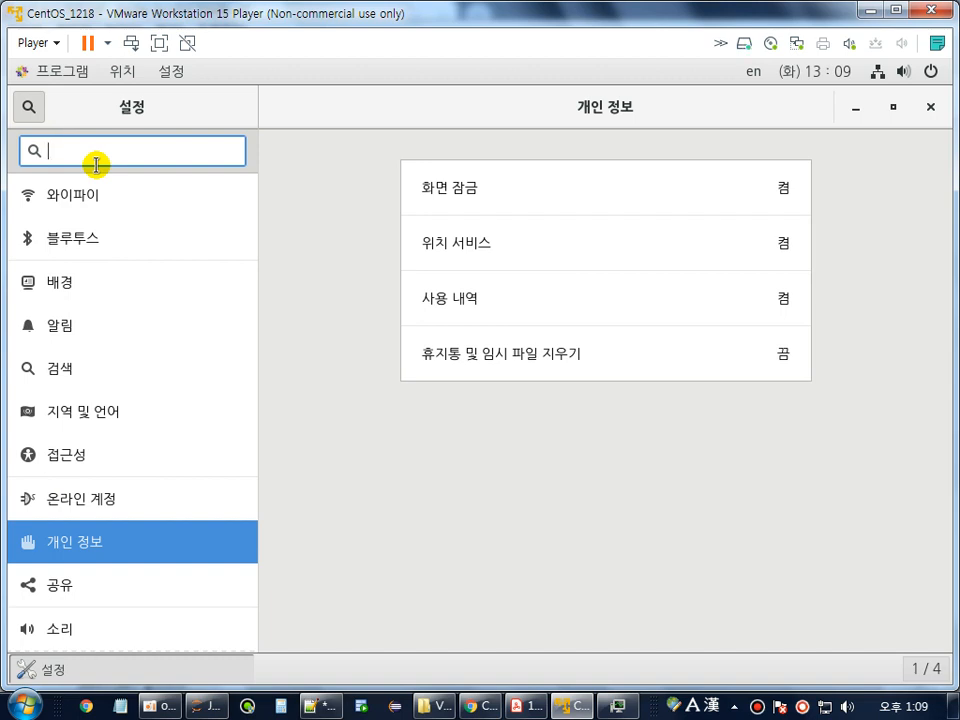
type("tkto")
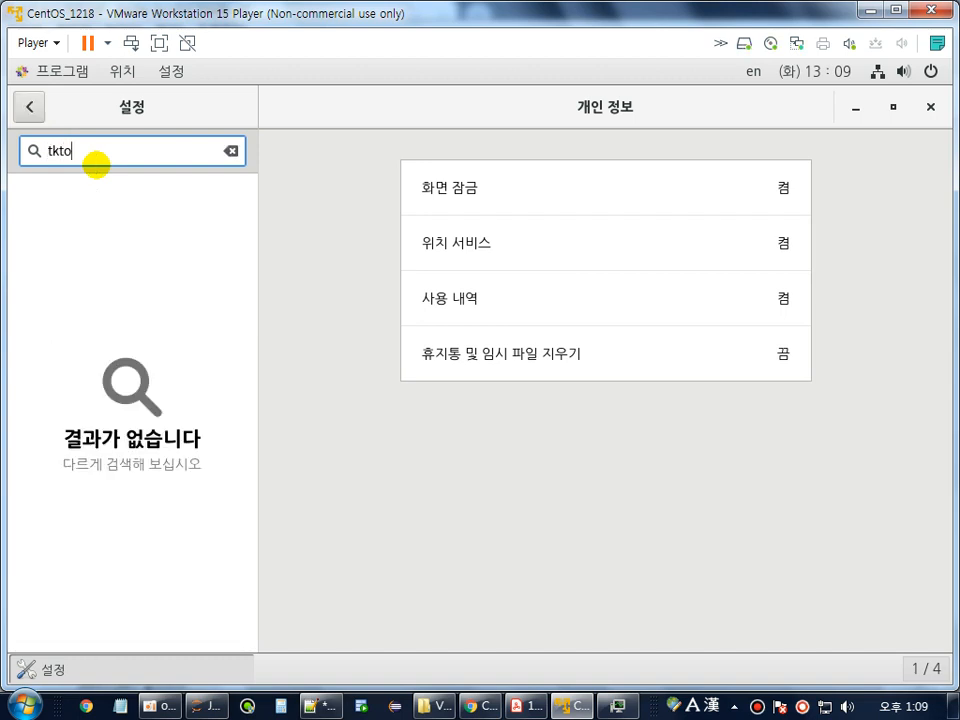
key("BackSpace")
key("BackSpace")
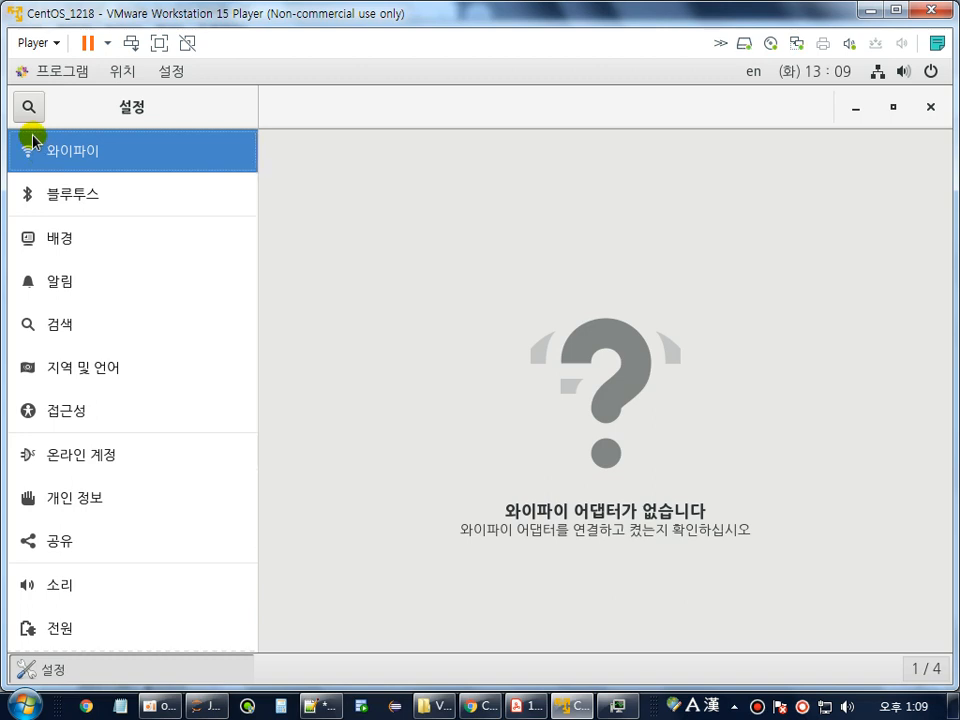
Set the lock screen image to the blurred CentOS background on the 배경 page.
left_click(130, 238)
left_click(652, 709)
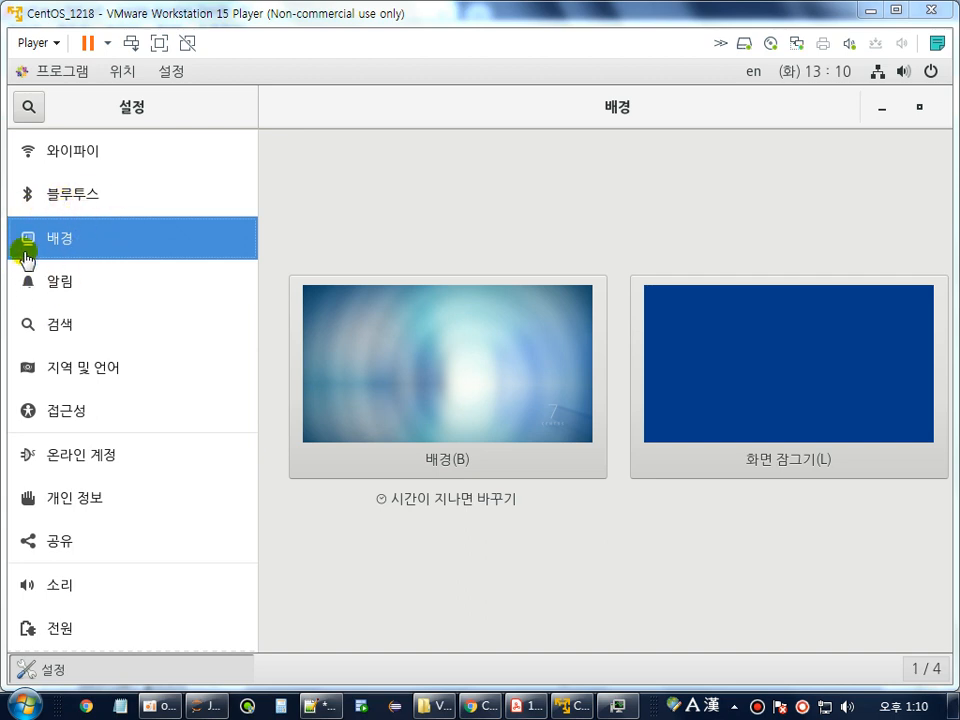
left_click(790, 380)
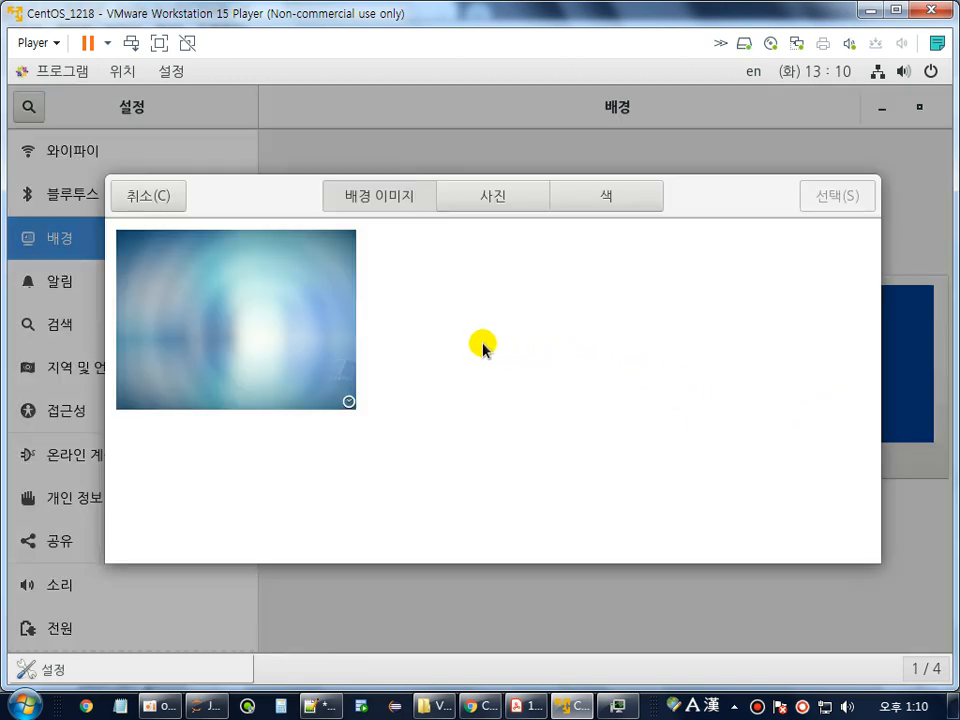
left_click(200, 360)
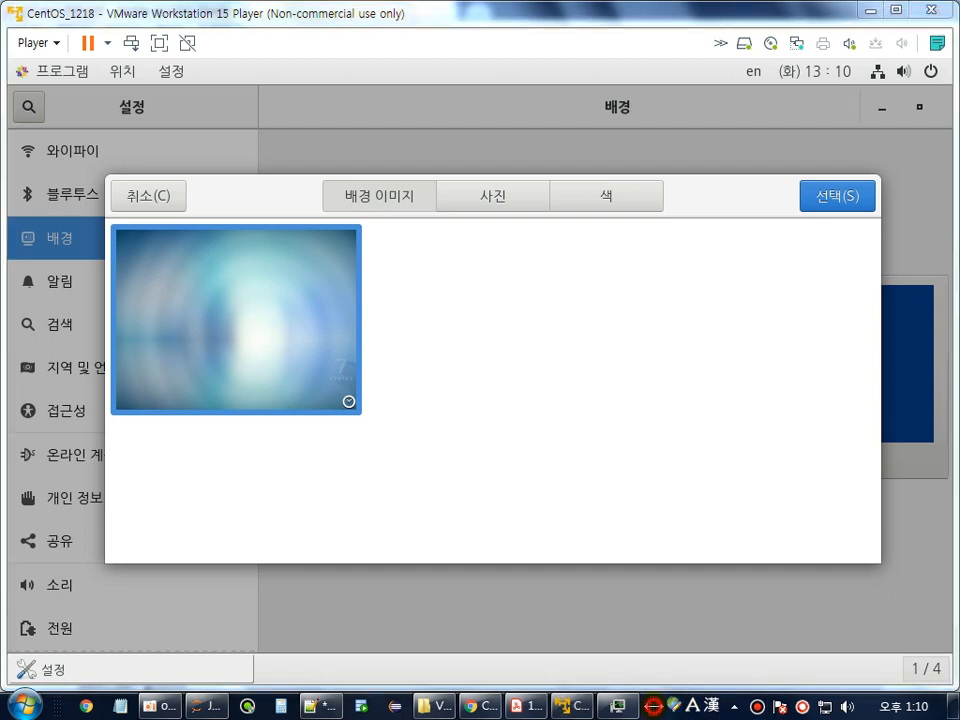
left_click(176, 497)
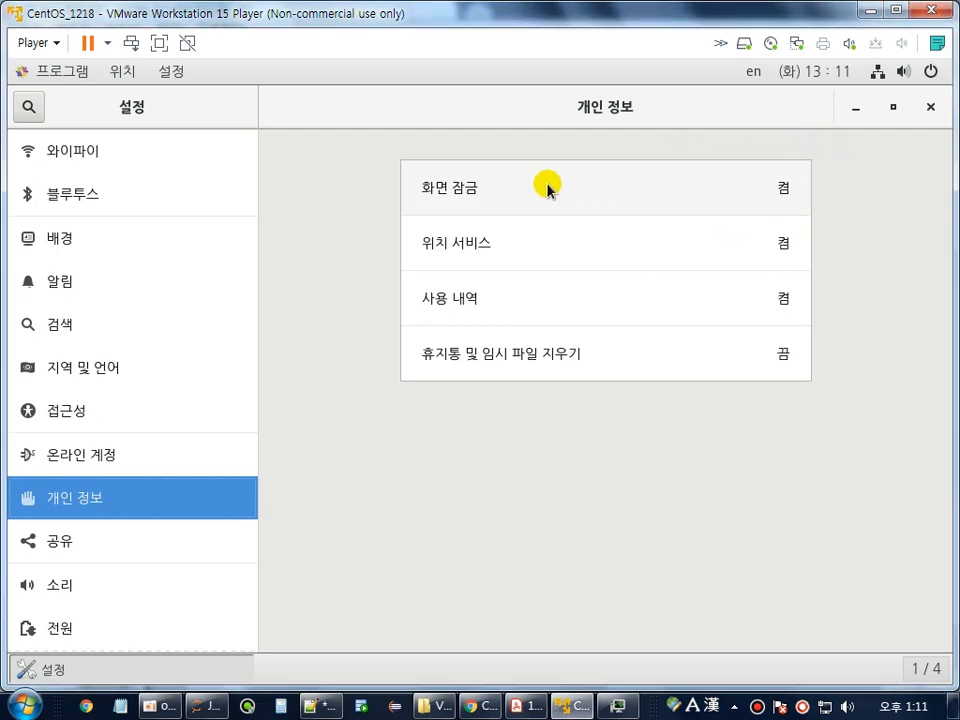
Turn off automatic screen lock in the Privacy screen lock options.
left_click(546, 187)
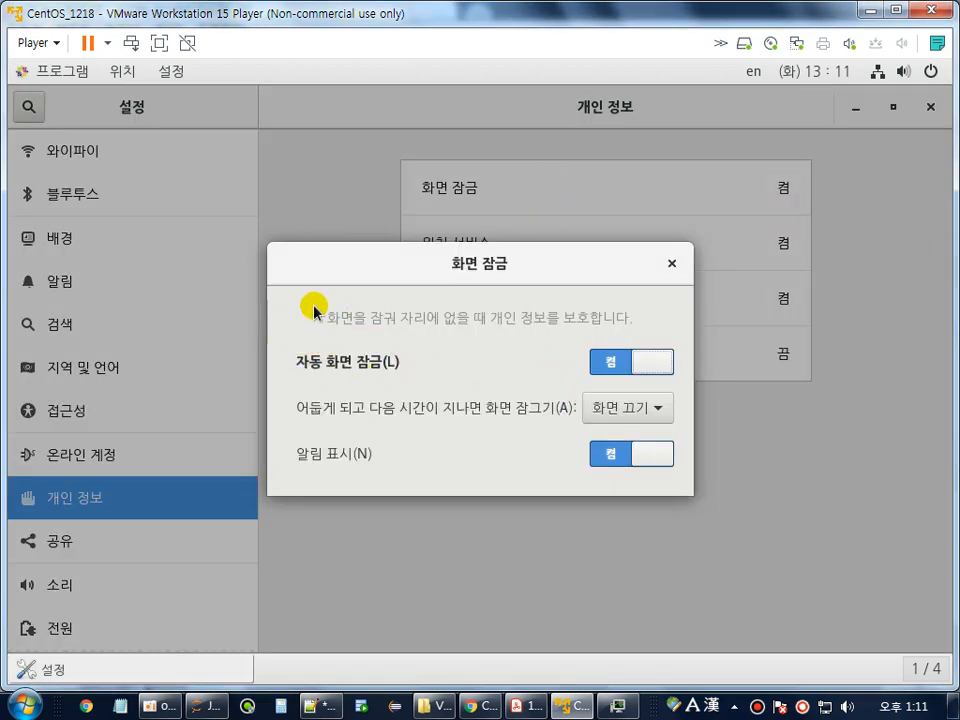
left_click(645, 372)
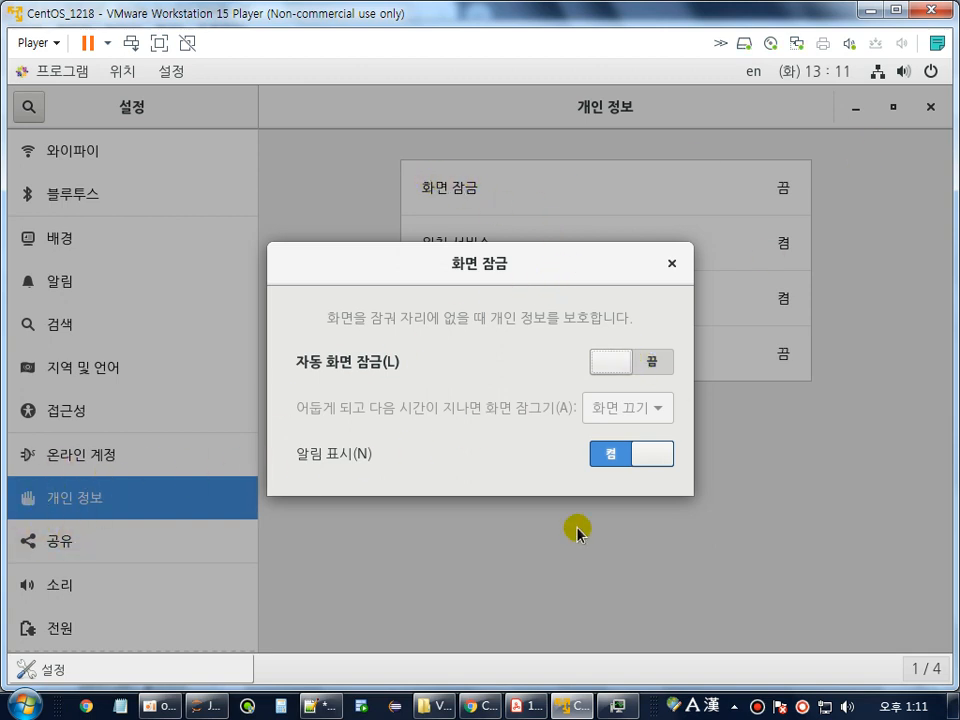
left_click(670, 266)
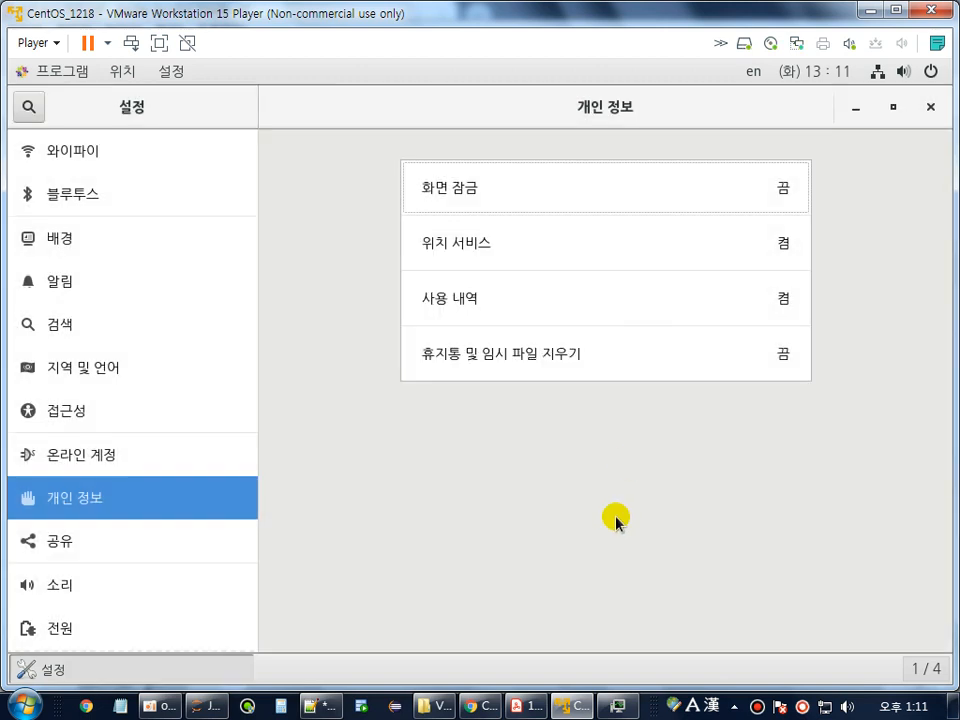
Set the 전원 blank-screen delay to 안 함 (never).
left_click(57, 630)
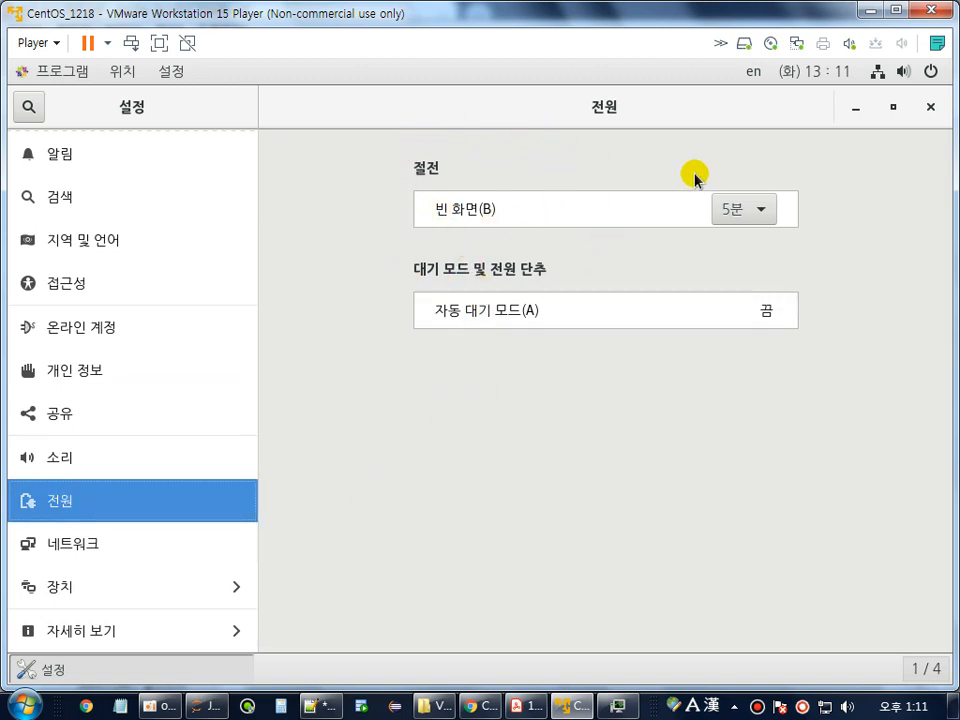
left_click(730, 210)
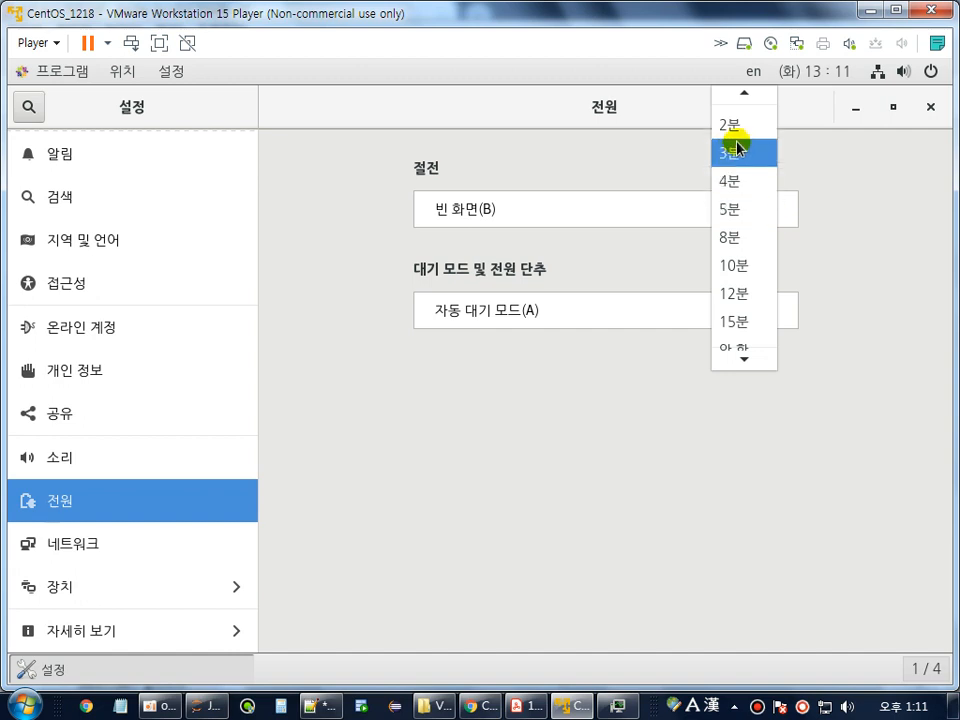
left_click(743, 348)
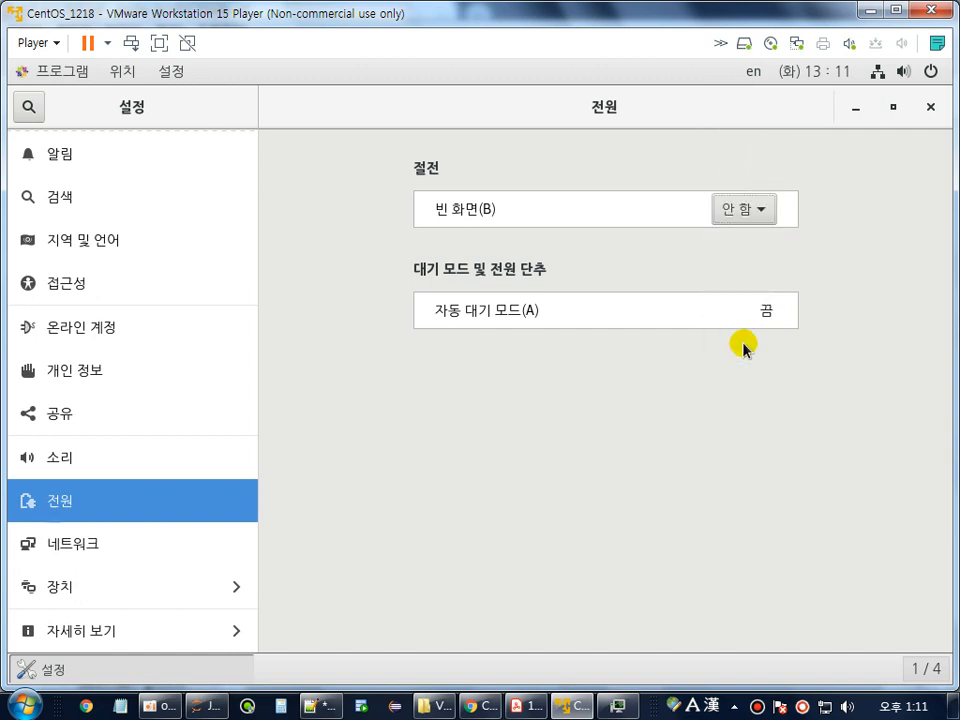